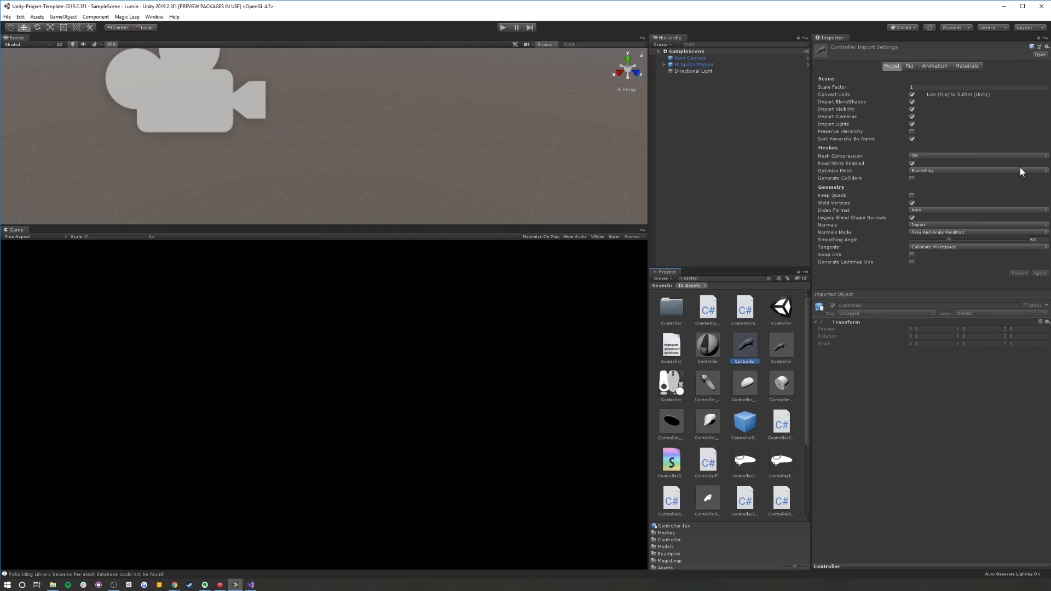
# Add the Controller prefab with the Controller Visualizer script to SampleScene as a top-level object
pyautogui.click(782, 346)
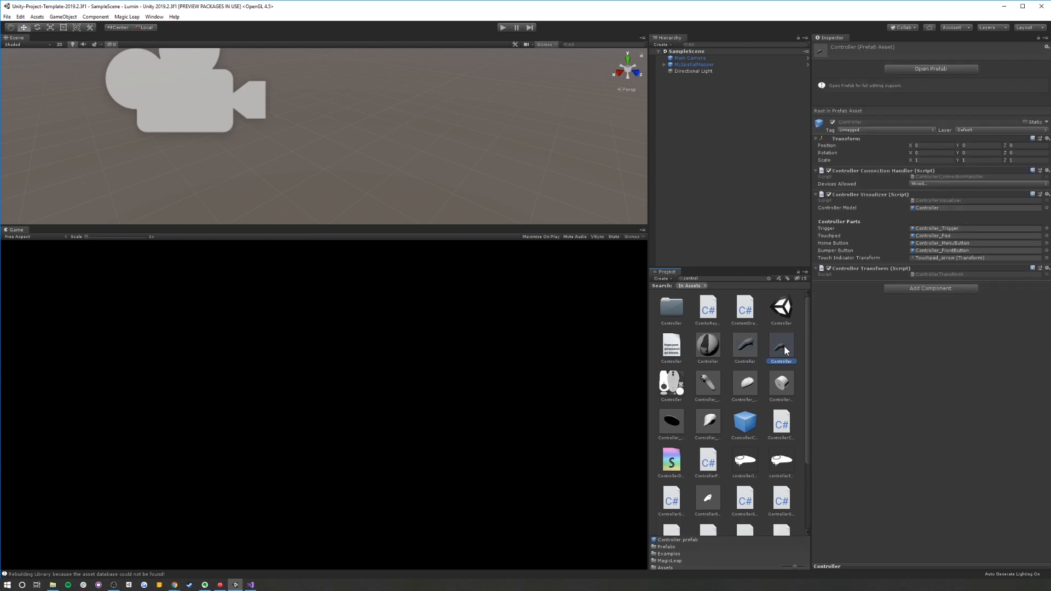
pyautogui.moveTo(784, 346); pyautogui.dragTo(715, 169)
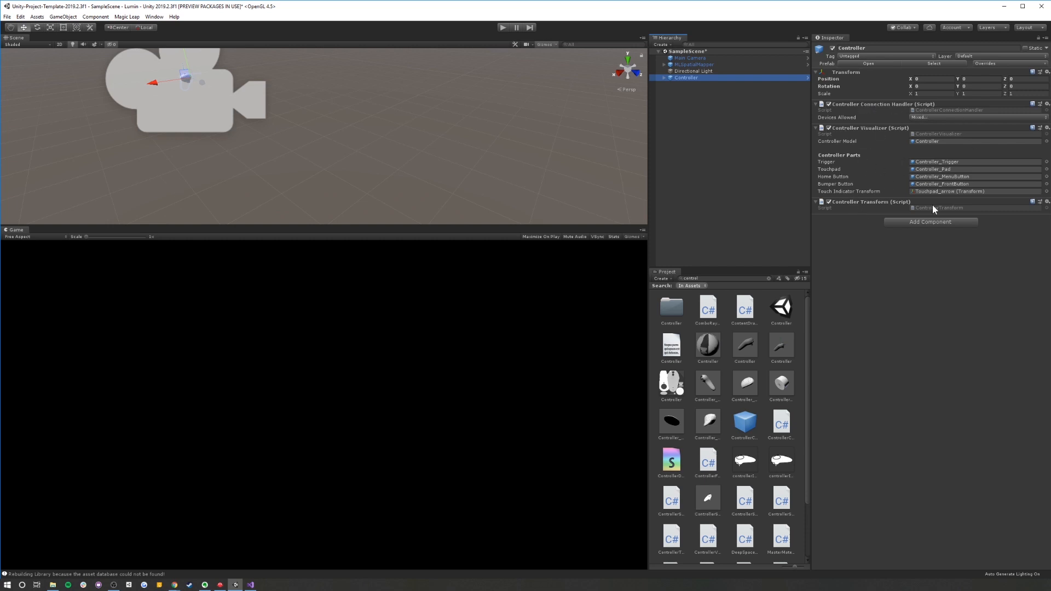
pyautogui.doubleClick(684, 78)
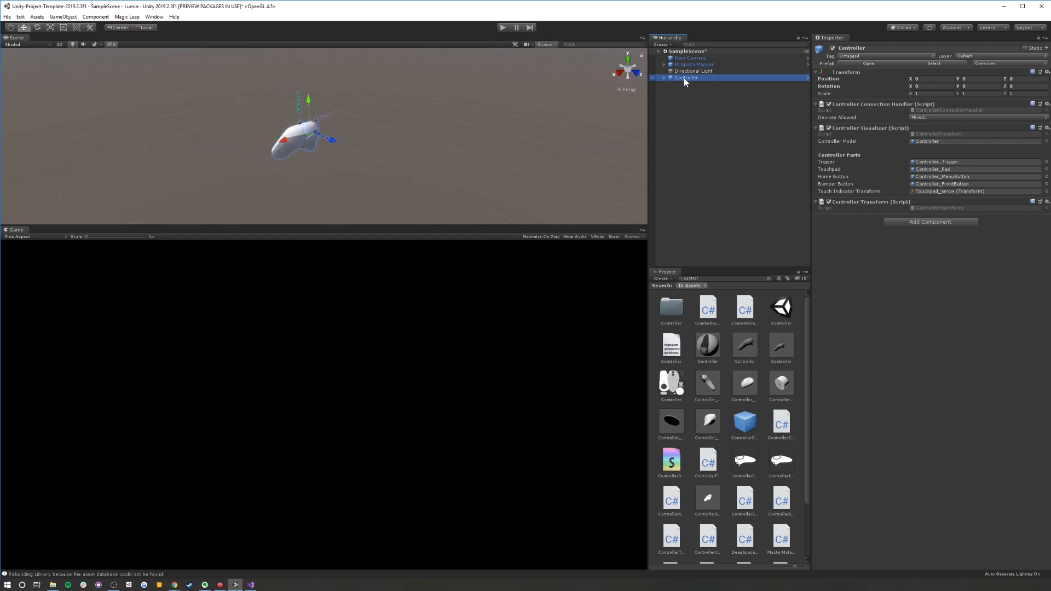
pyautogui.moveTo(422, 225); pyautogui.dragTo(432, 370)
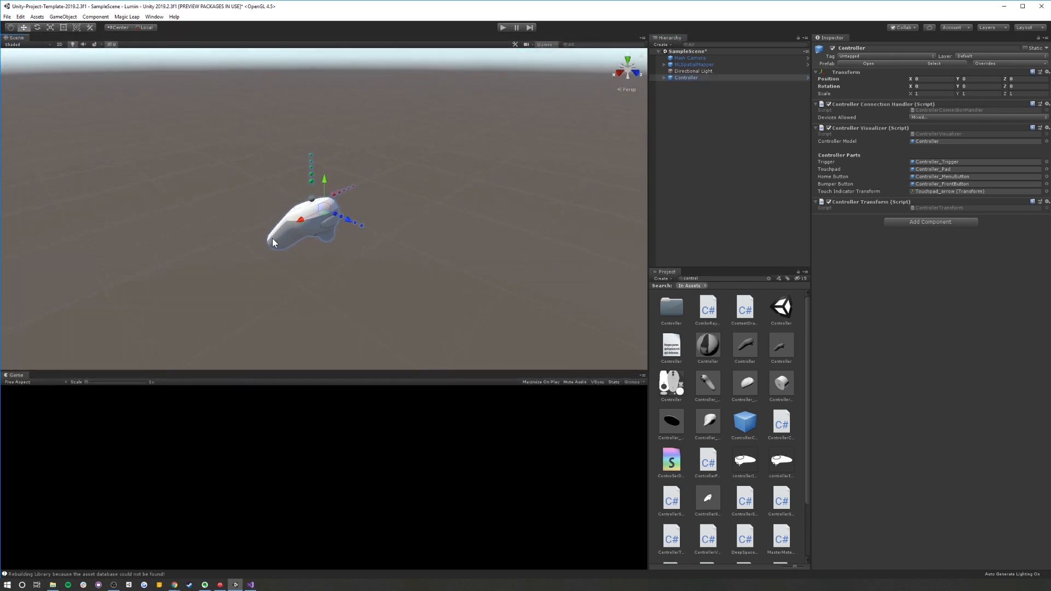
pyautogui.keyDown('alt'); pyautogui.moveTo(248, 246); pyautogui.dragTo(656, 241); pyautogui.keyUp('alt')
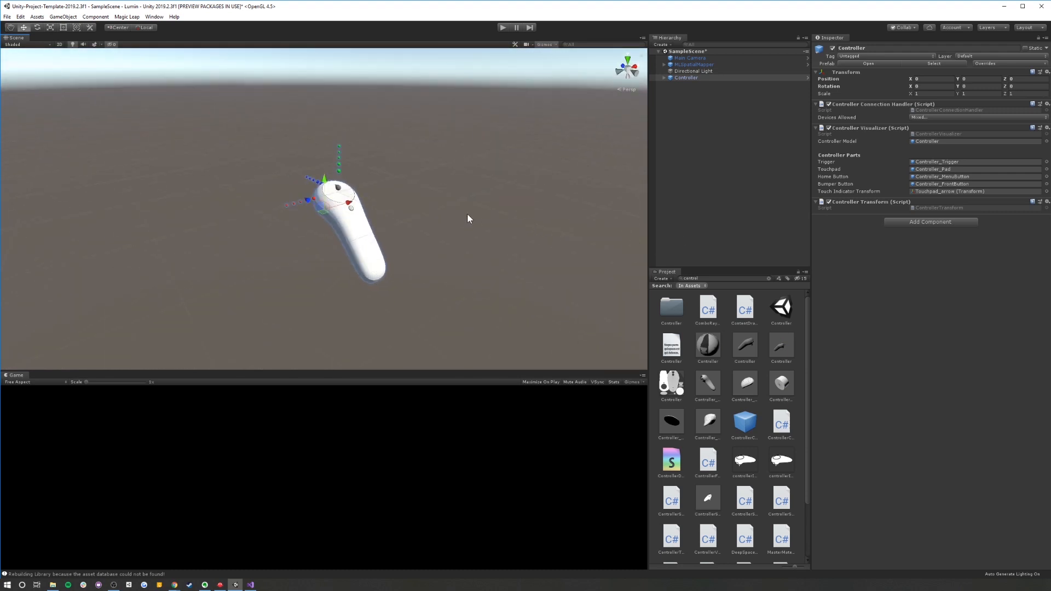
# Create an empty game object in SampleScene and name it ControllerInput
pyautogui.rightClick(696, 118)
pyautogui.click(712, 196)
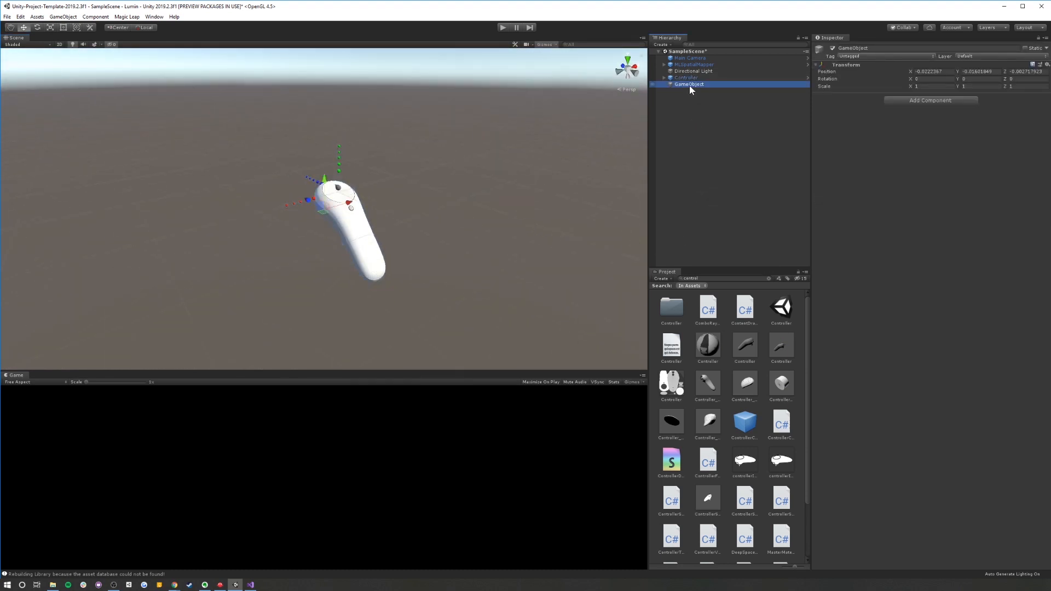
pyautogui.write('ControllerInput')
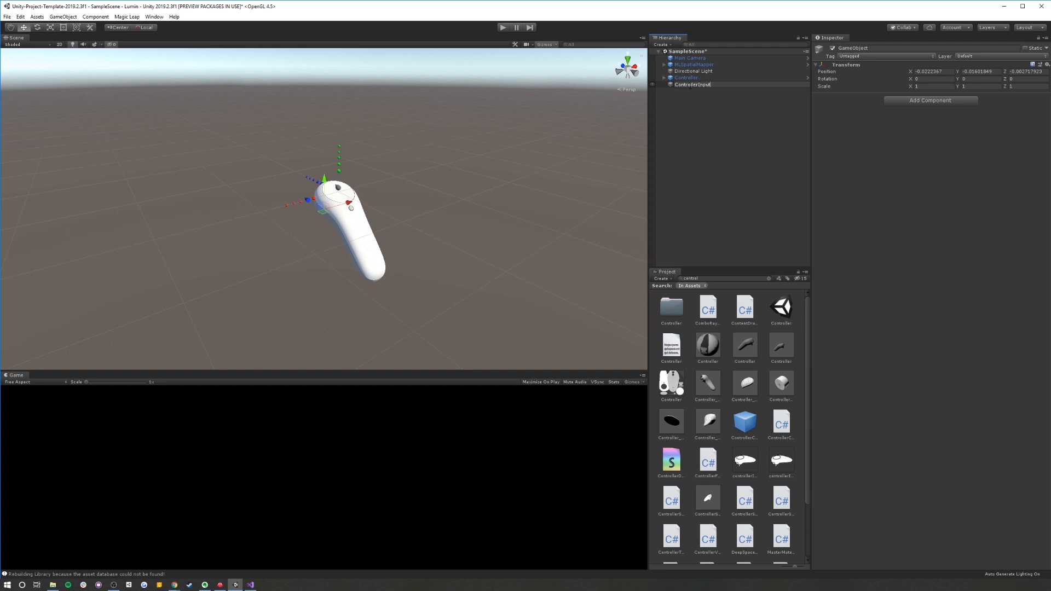
pyautogui.press('Return')
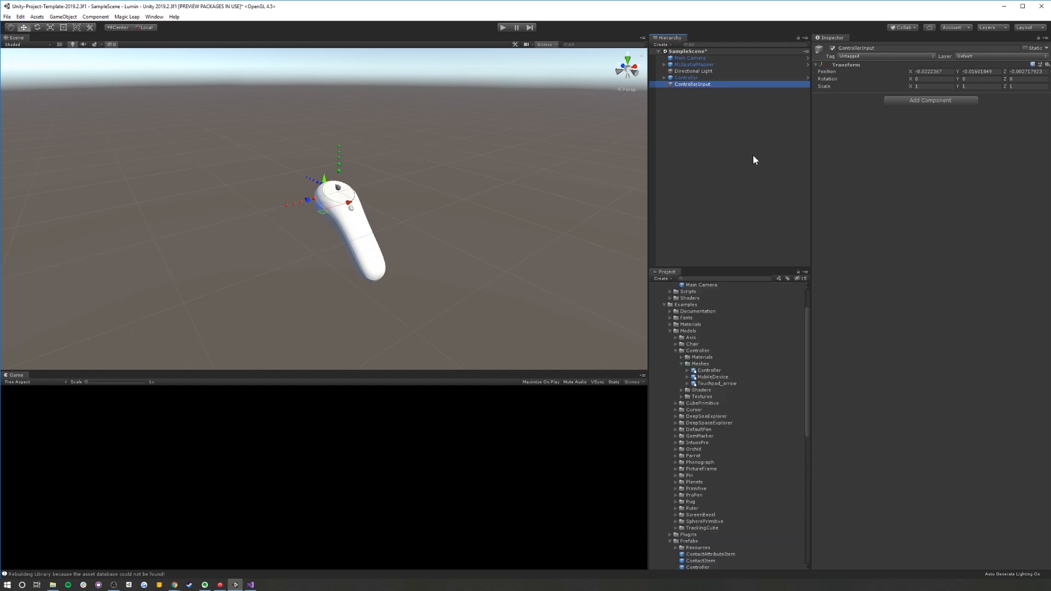
# Create a new script named DynamicBeam and attach it to the ControllerInput object
pyautogui.click(922, 101)
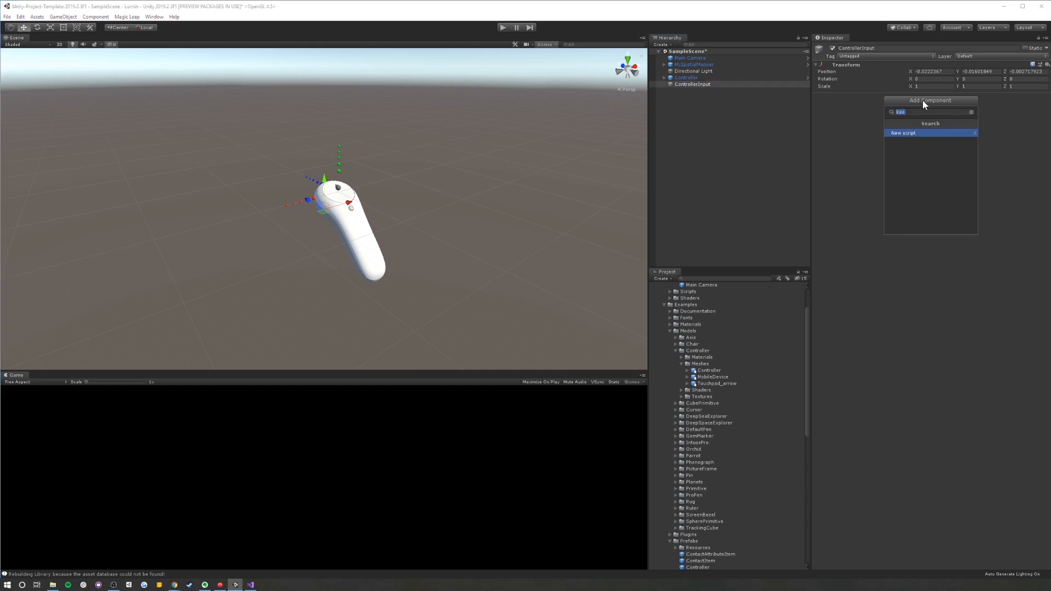
pyautogui.write('DynamicBeam')
pyautogui.press('Return')
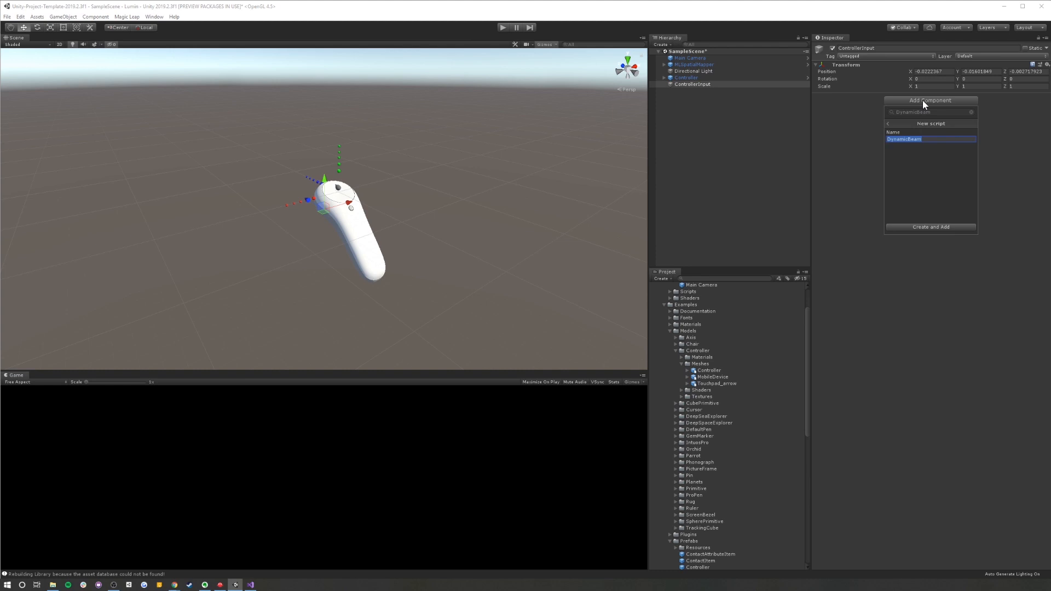
pyautogui.press('Return')
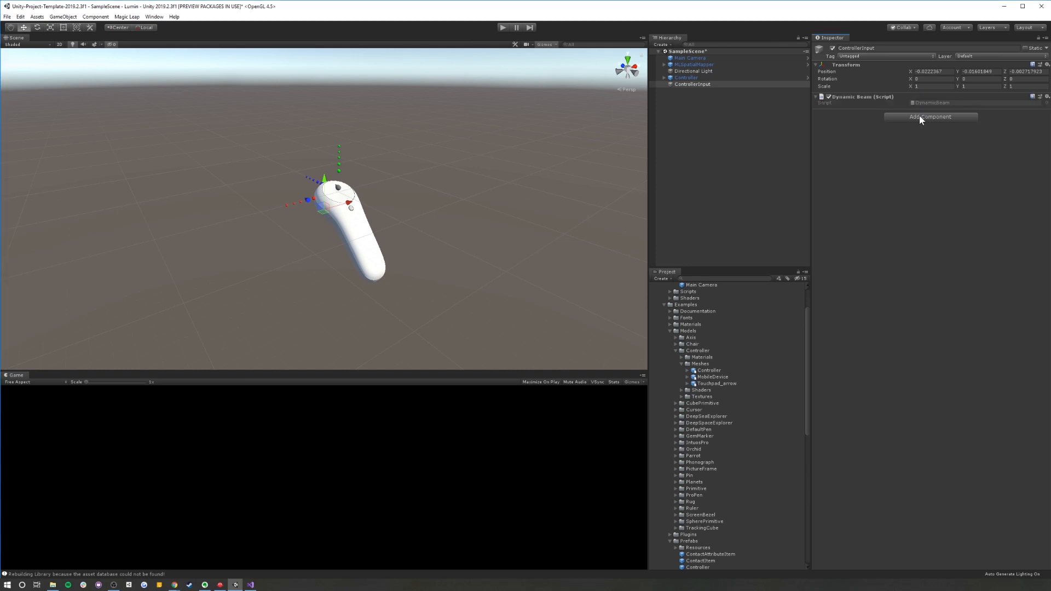
# Open the DynamicBeam script in Visual Studio and add a using directive for UnityEngine.XR.MagicLeap below the existing ones
pyautogui.click(924, 104)
pyautogui.doubleClick(685, 564)
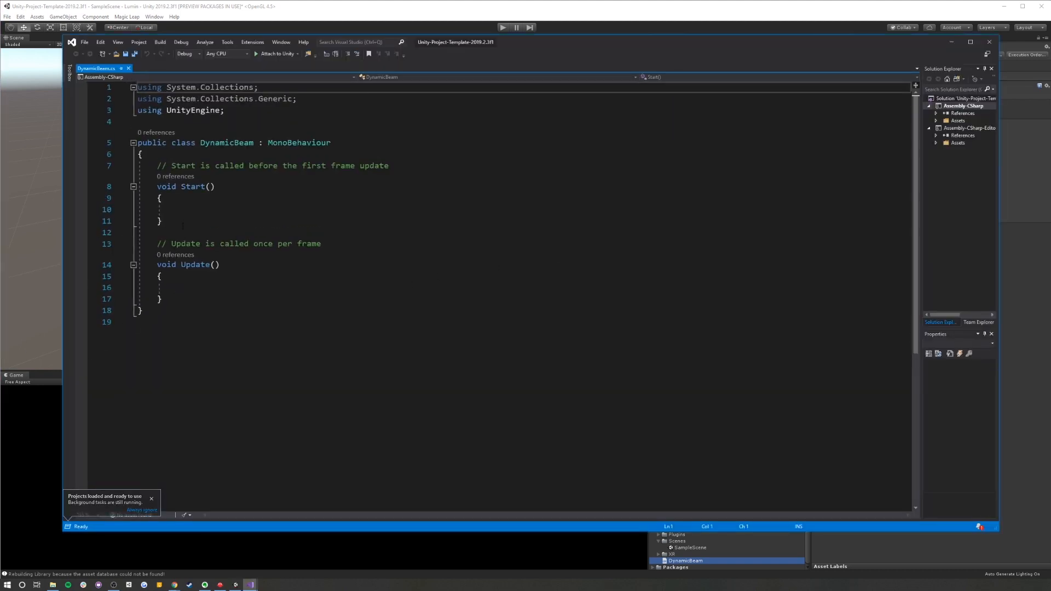
pyautogui.click(239, 115)
pyautogui.press('Return')
pyautogui.write('using U')
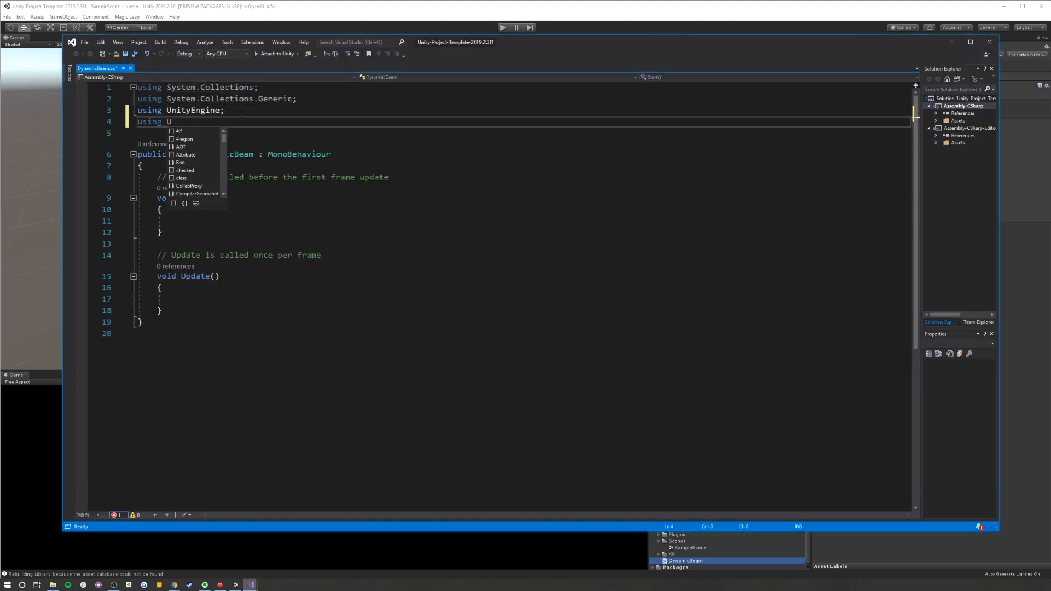
pyautogui.write('nityEngine.XR.MagicLeap;')
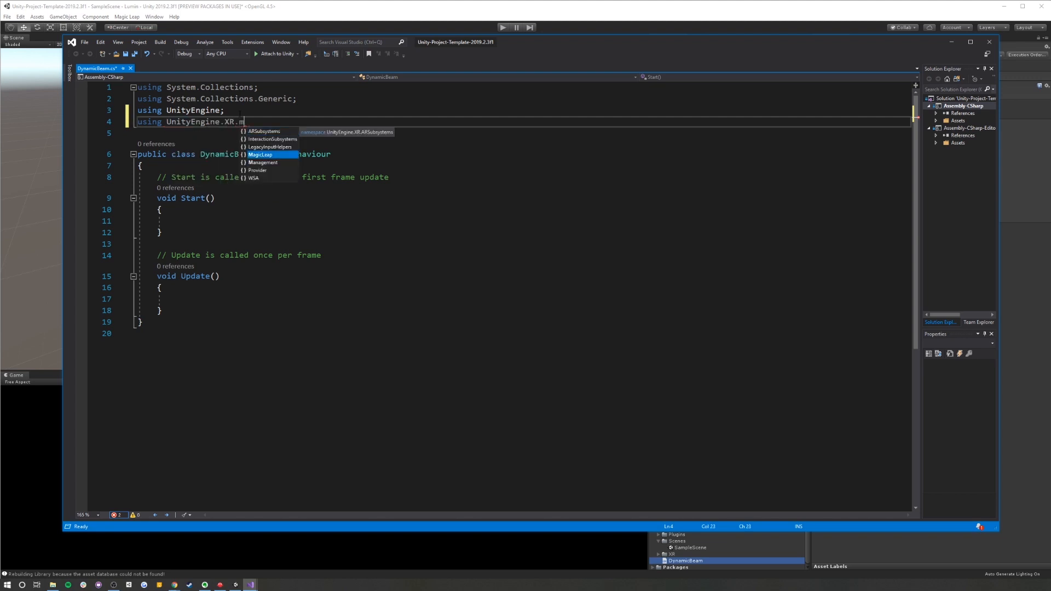
# Declare a public GameObject named controller and a private LineRenderer named beamLine at the start of the DynamicBeam class
pyautogui.click(222, 166)
pyautogui.press('Return')
pyautogui.press('Return')
pyautogui.press('Return')
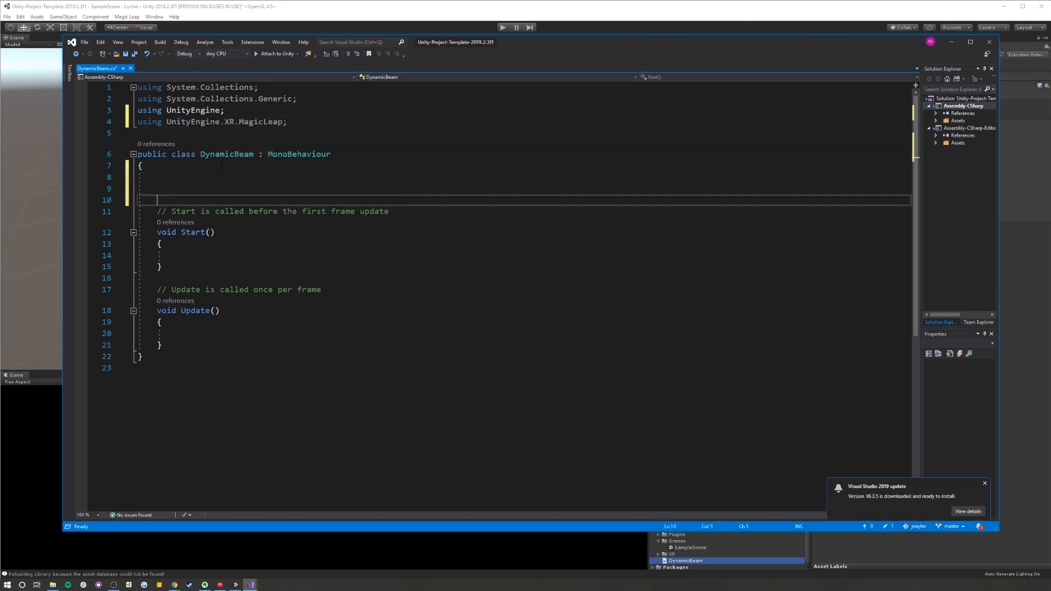
pyautogui.press('Up')
pyautogui.write('public GameObject controller;')
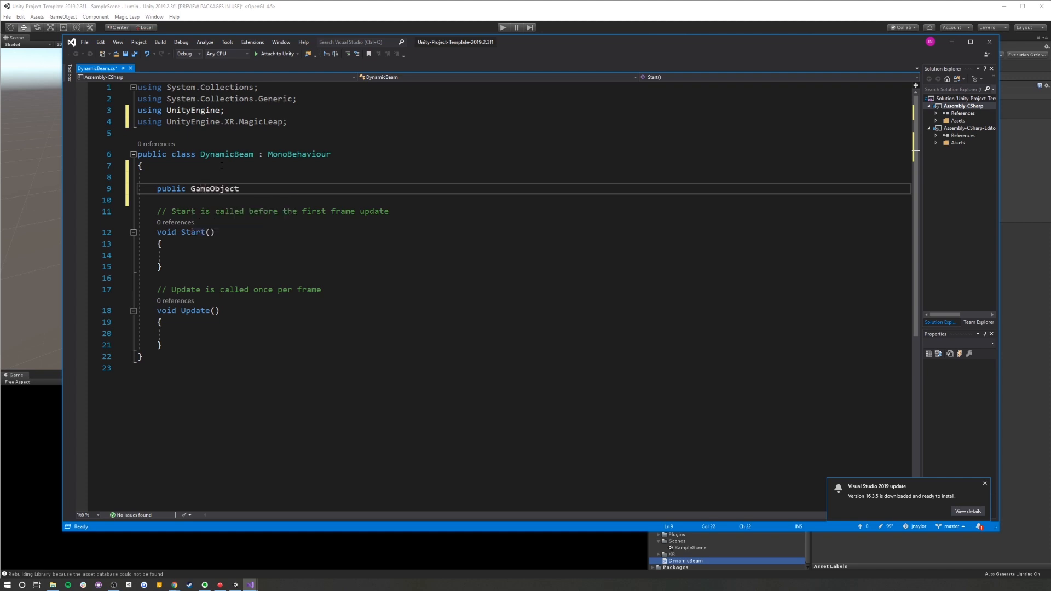
pyautogui.press('Return')
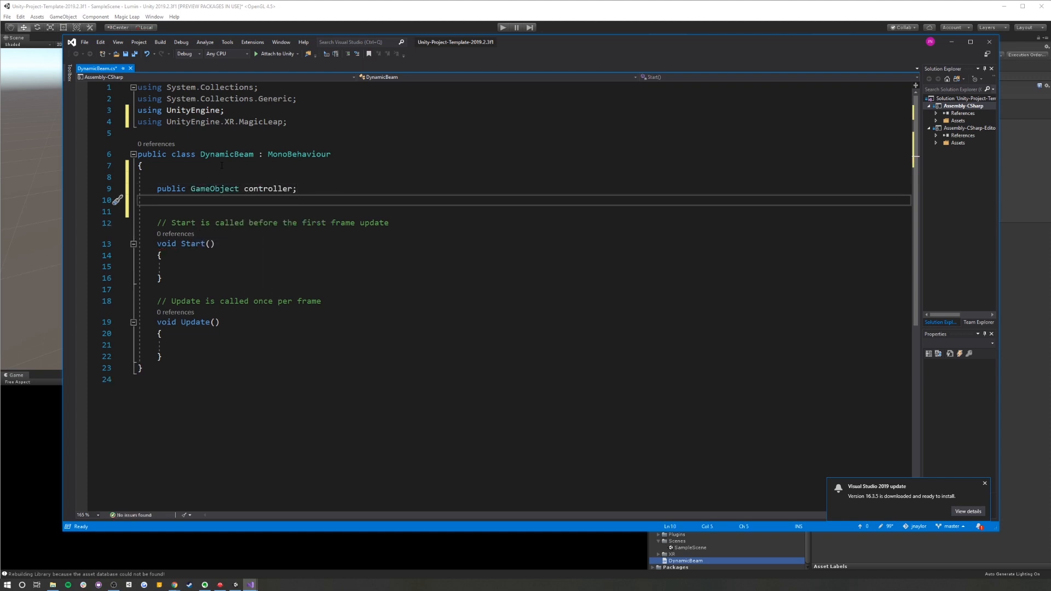
pyautogui.write('private LineRenderer beamLine;')
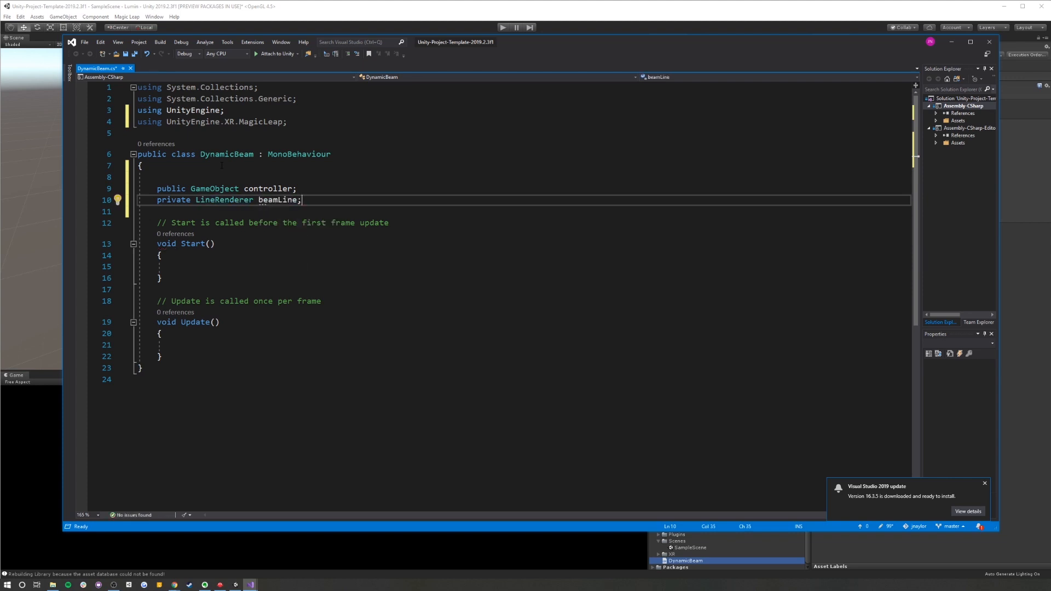
# In Update, assign controller.transform.position to transform.position and controller.transform.rotation to transform.rotation
pyautogui.click(210, 342)
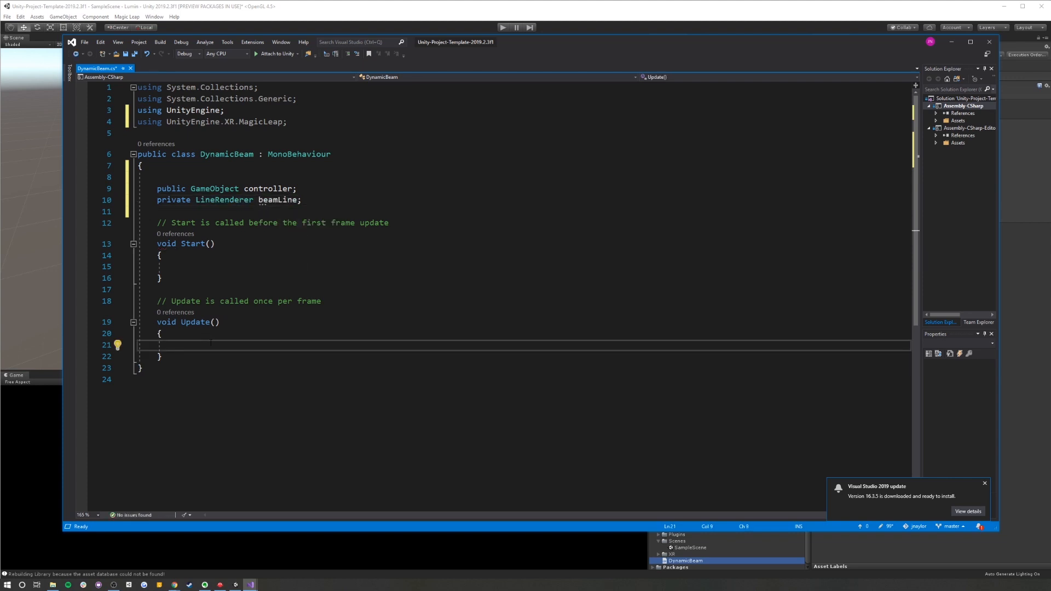
pyautogui.write('transform.position = controller.')
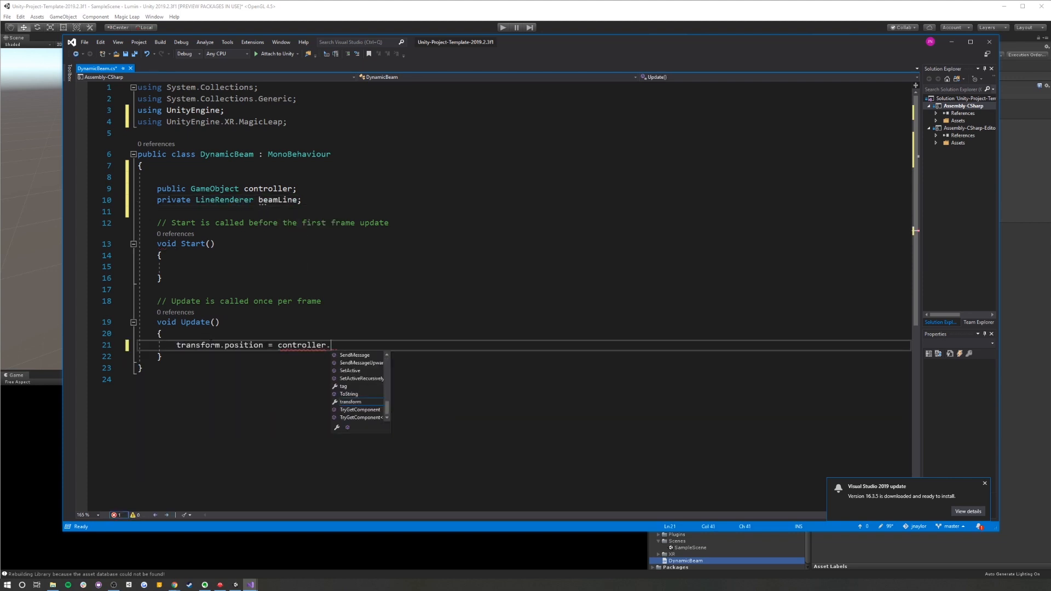
pyautogui.write('transform.position;')
pyautogui.press('Return')
pyautogui.write('transform.rot')
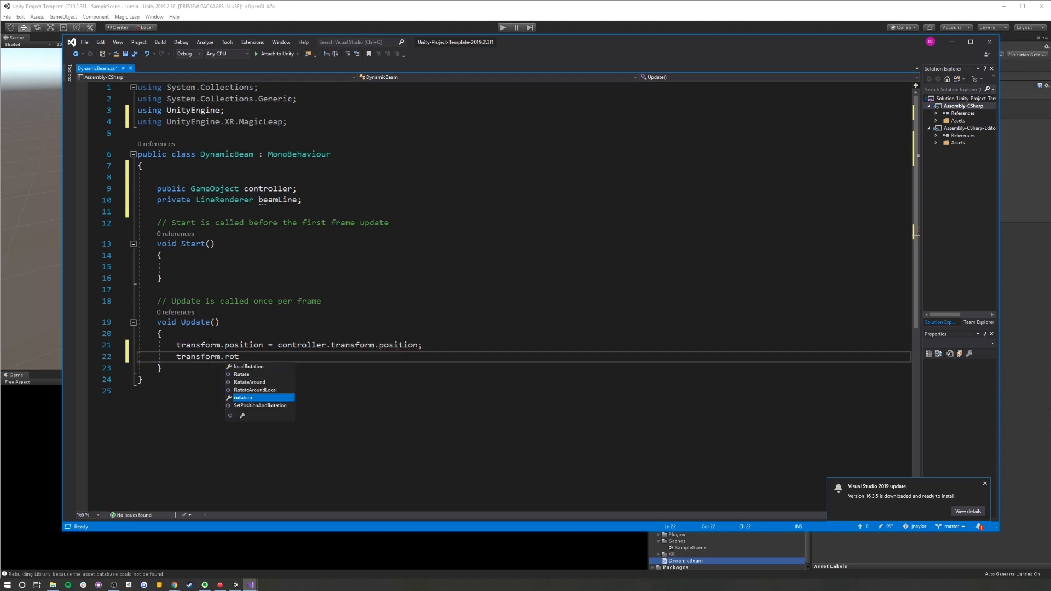
pyautogui.write('ation = controller.')
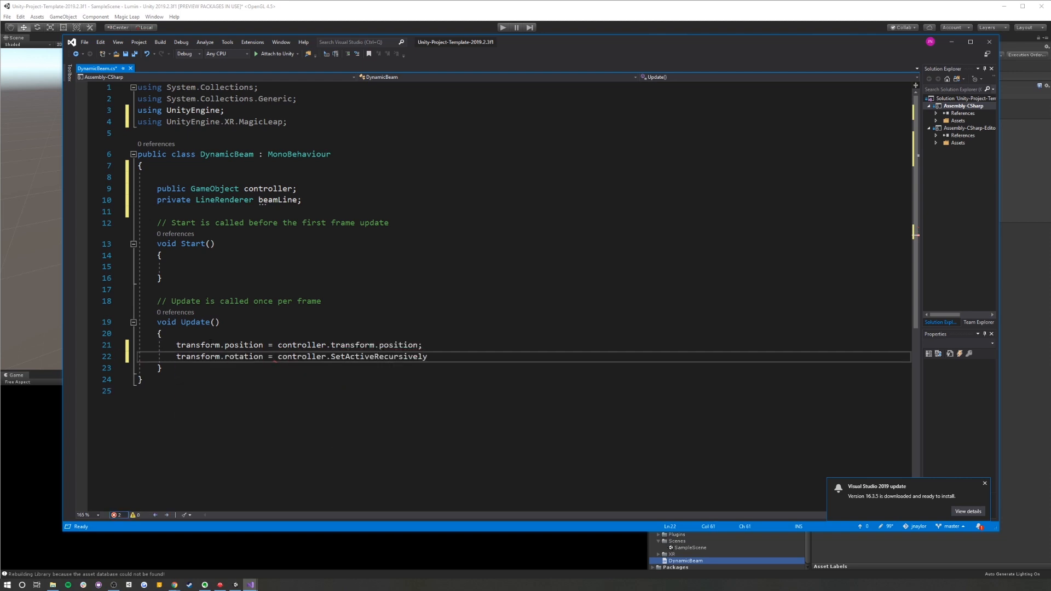
pyautogui.write('transform.rotation;')
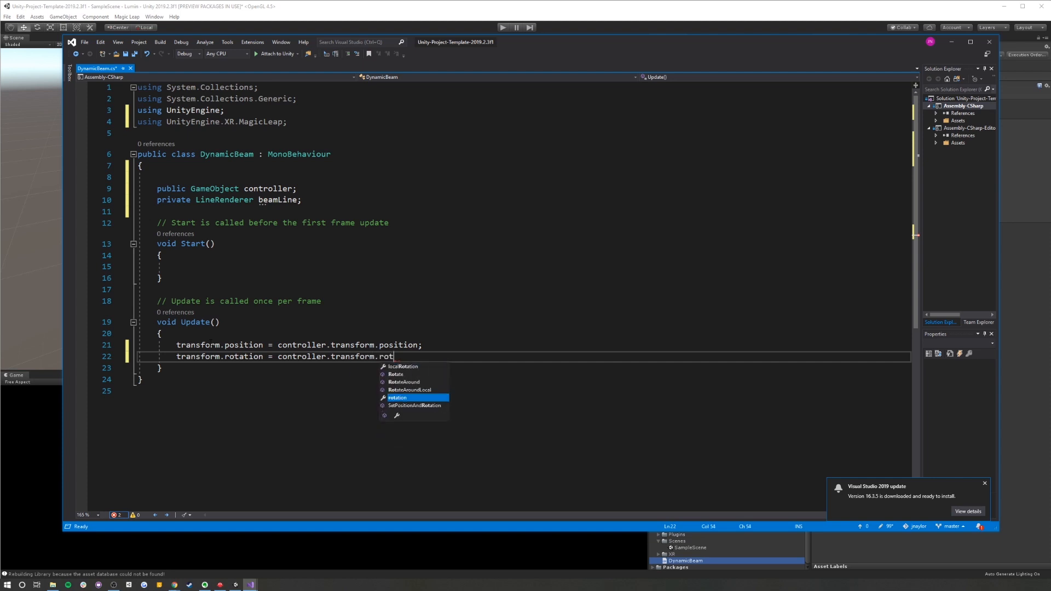
# Below the rotation line, declare RaycastHit hit and add an if block testing Physics.Raycast(transform.position, transform.forward, out hit)
pyautogui.scroll(-1, 509, 235)
pyautogui.press('Return')
pyautogui.press('Return')
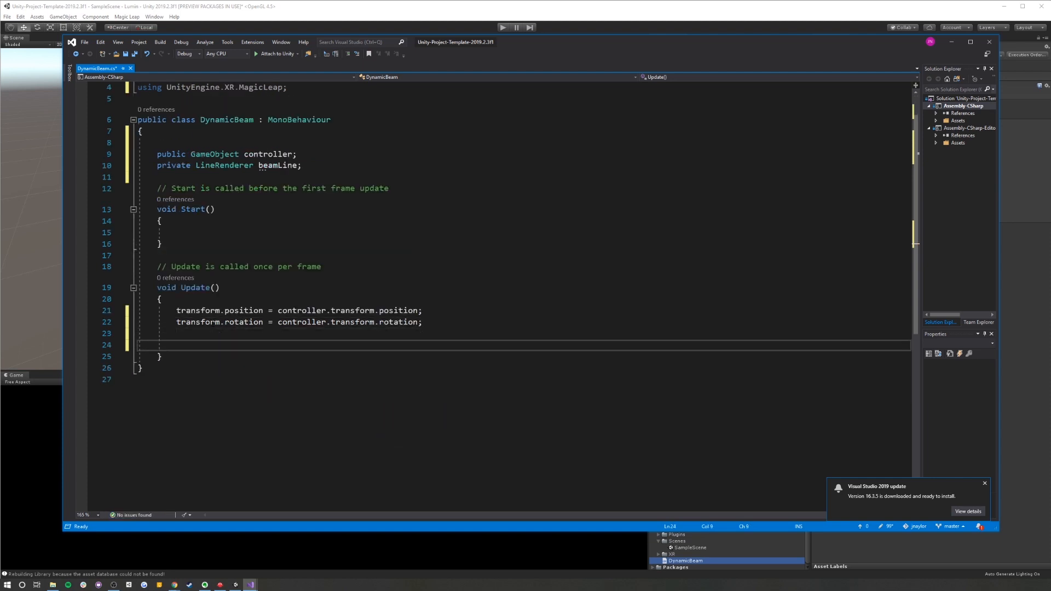
pyautogui.write('RaycastHit hit;')
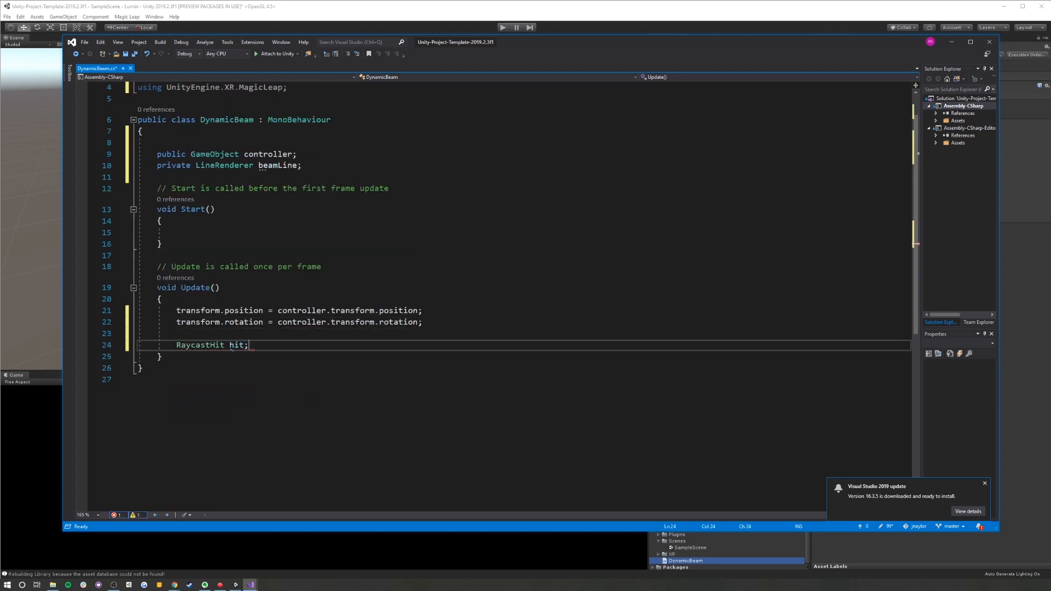
pyautogui.press('Return')
pyautogui.write('if(pyysics.Raycast')
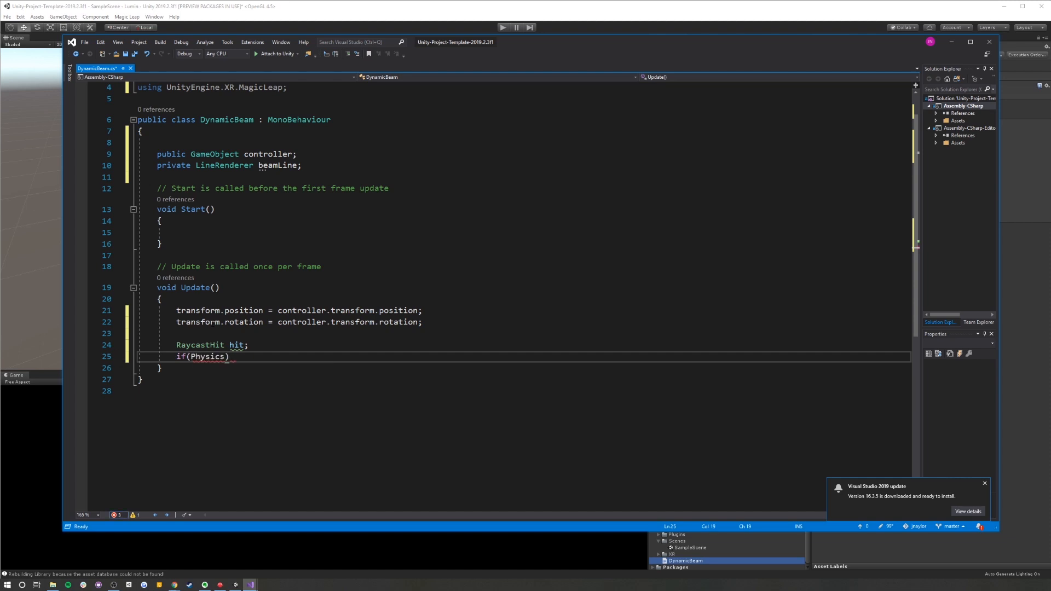
pyautogui.write('(transform.position, ')
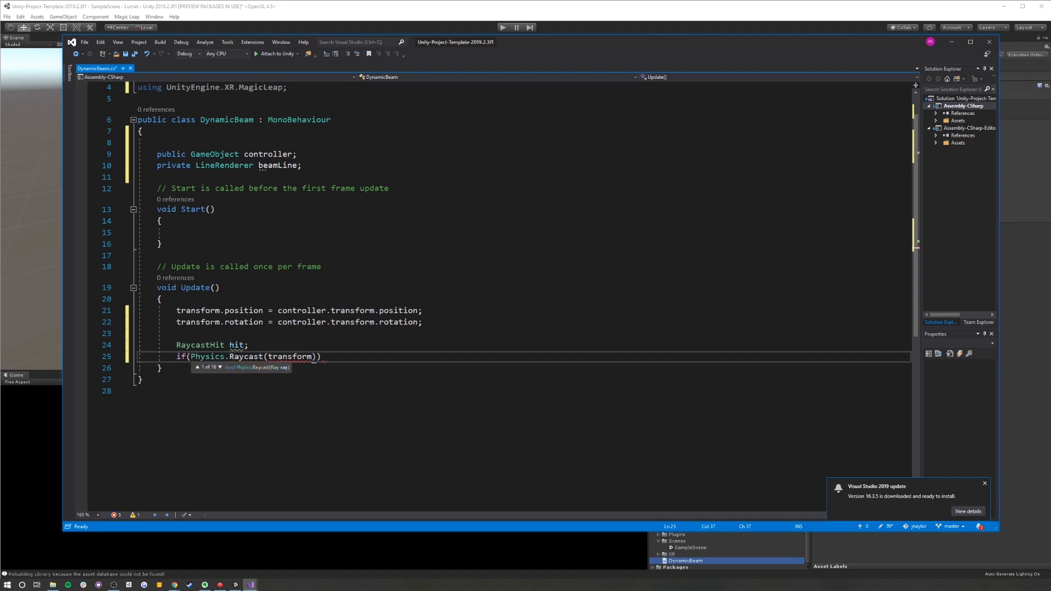
pyautogui.write('transform.forward, out hit')
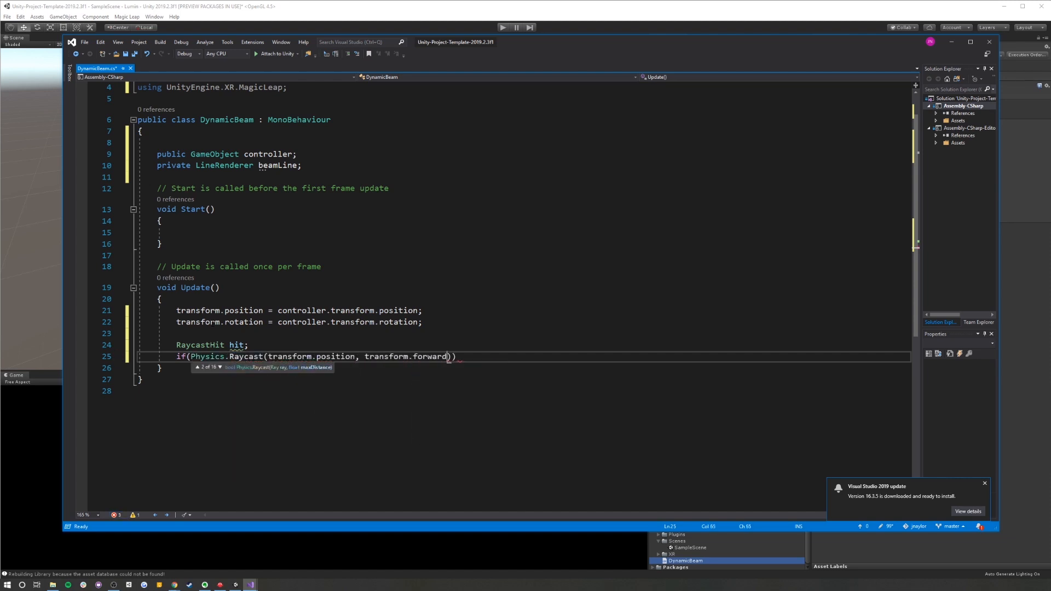
pyautogui.press('Escape')
pyautogui.press('End')
pyautogui.press('Return')
pyautogui.write('{')
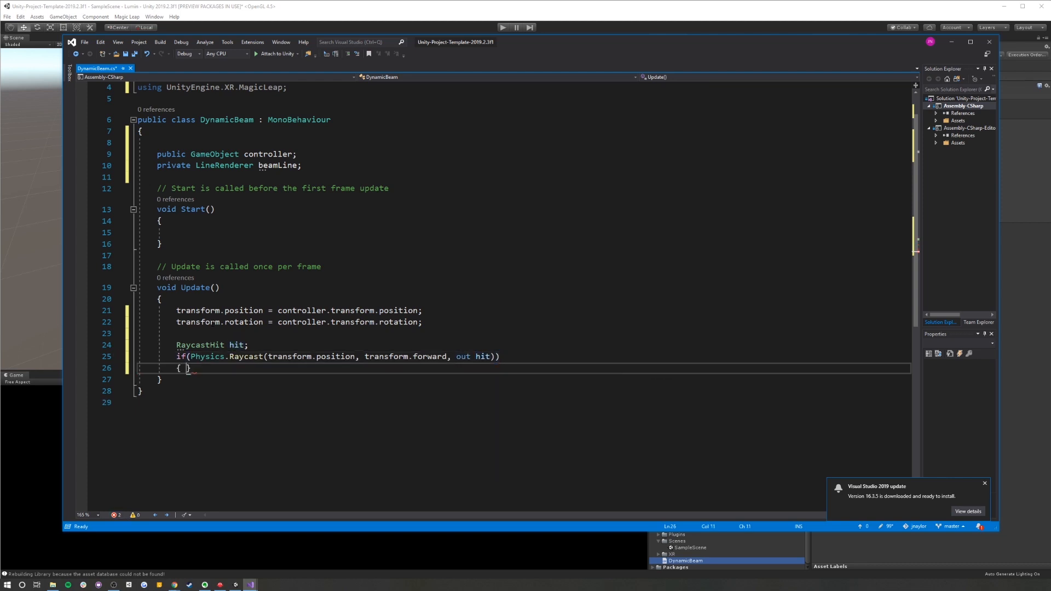
# Inside the raycast if block, set beamLine.useWorldSpace to true
pyautogui.press('Return')
pyautogui.write('beamLine.')
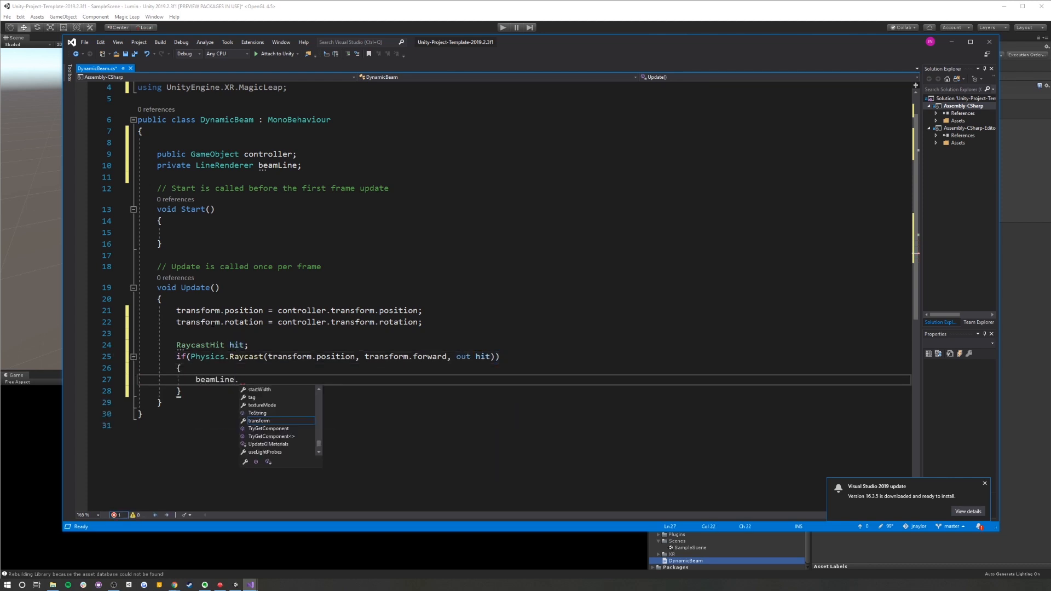
pyautogui.write('useWorldSpace = true;')
pyautogui.press('Return')
# Add SetPosition calls on beamLine that set point 0 to transform.position and point 1 to hit.point
pyautogui.write('beamLine.set')
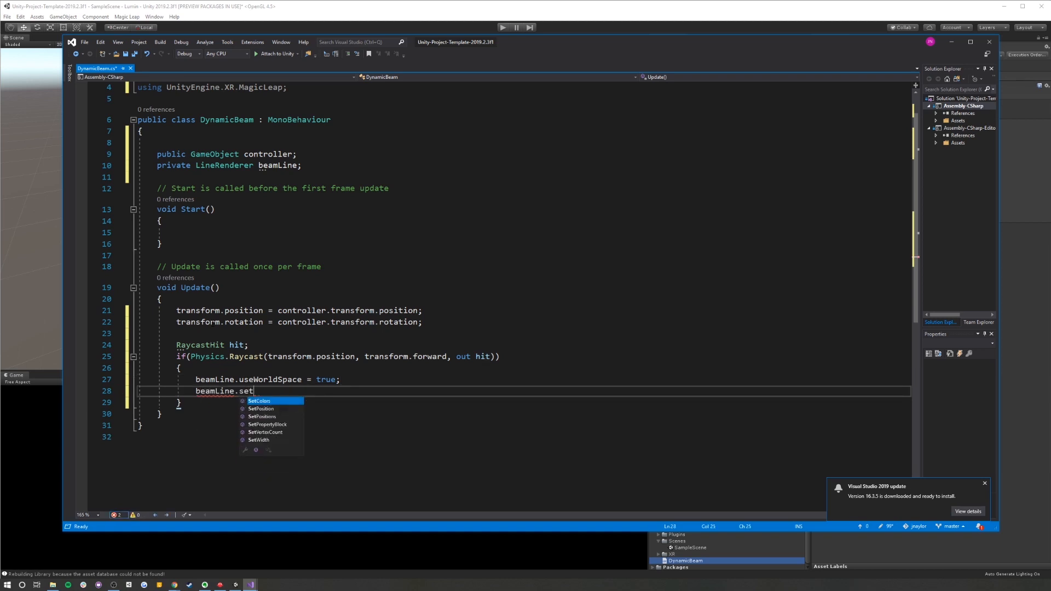
pyautogui.press('Down')
pyautogui.write('(')
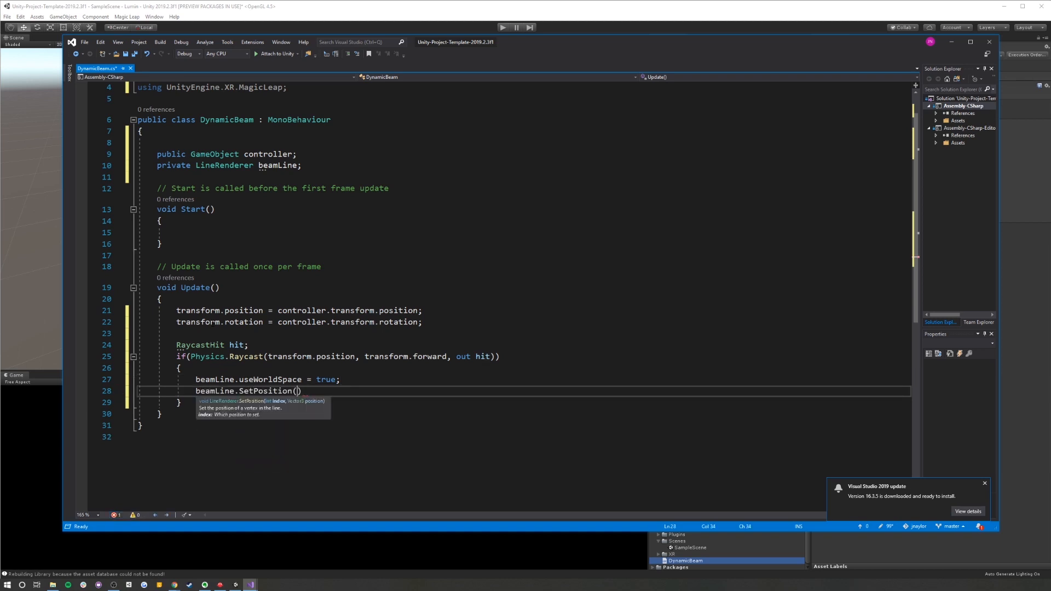
pyautogui.write('0, transform.position);')
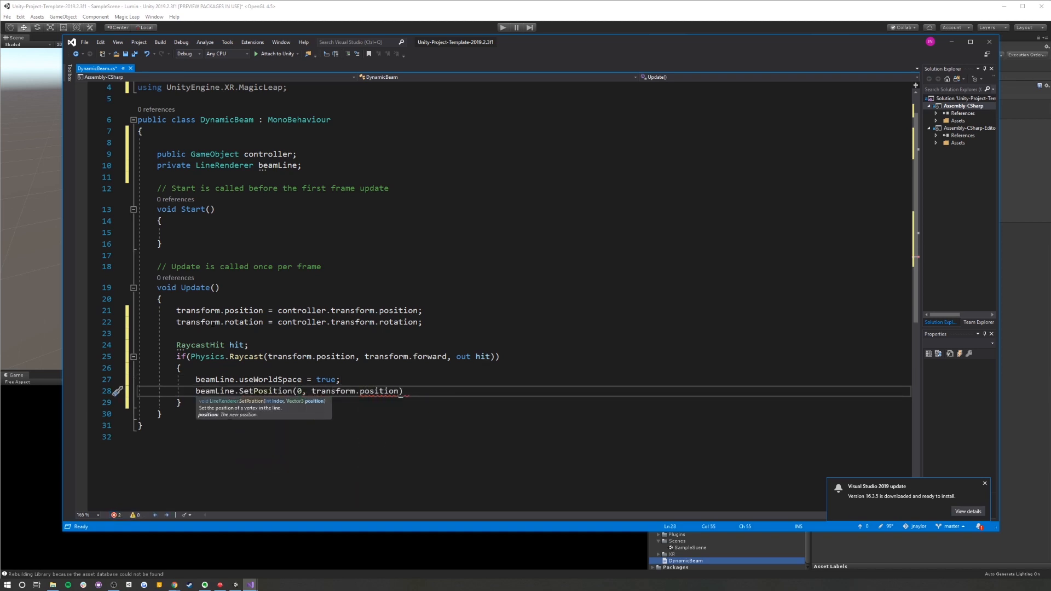
pyautogui.press('Return')
pyautogui.write('beamLine')
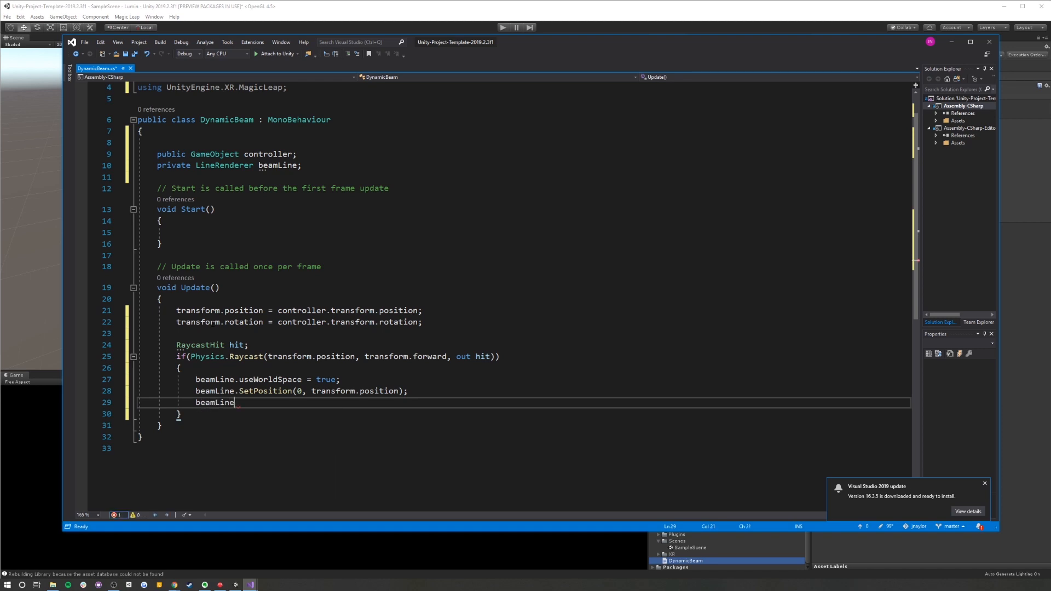
pyautogui.write('.se(1, hit.point);')
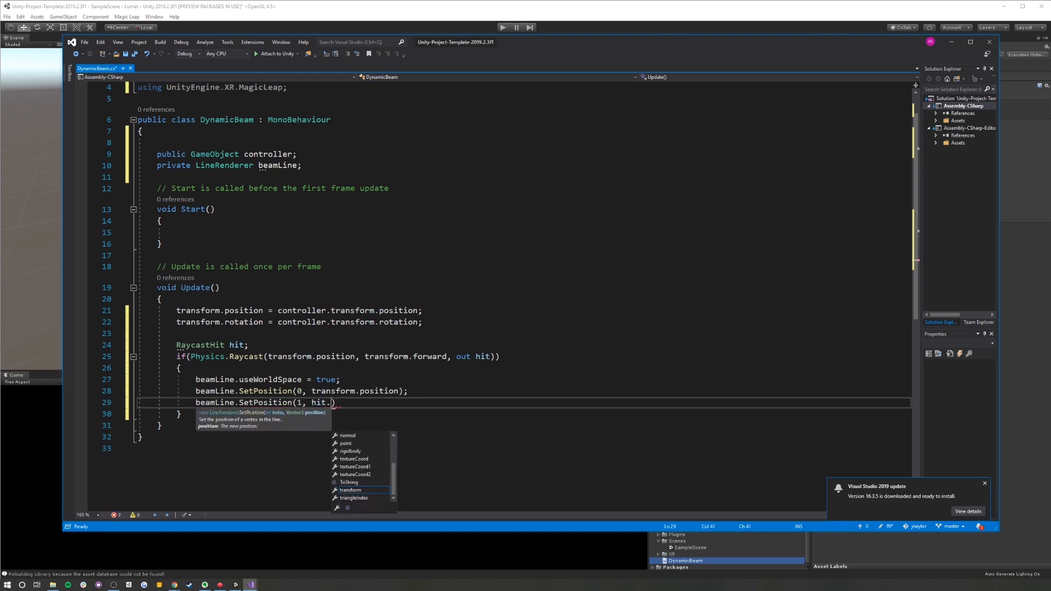
# Complete the point 1 SetPosition call with hit.point and add an else block that sets beamLine.useWorldSpace to false
pyautogui.press('Down')
pyautogui.press('Return')
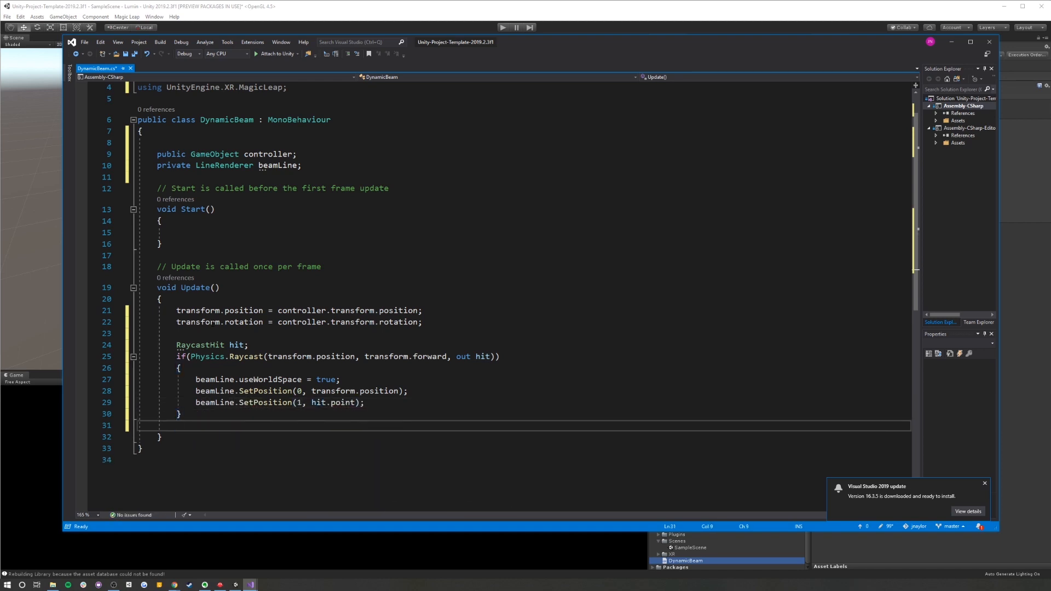
pyautogui.write('else')
pyautogui.press('Return')
pyautogui.write('{')
pyautogui.press('Return')
pyautogui.write('beamLine,u')
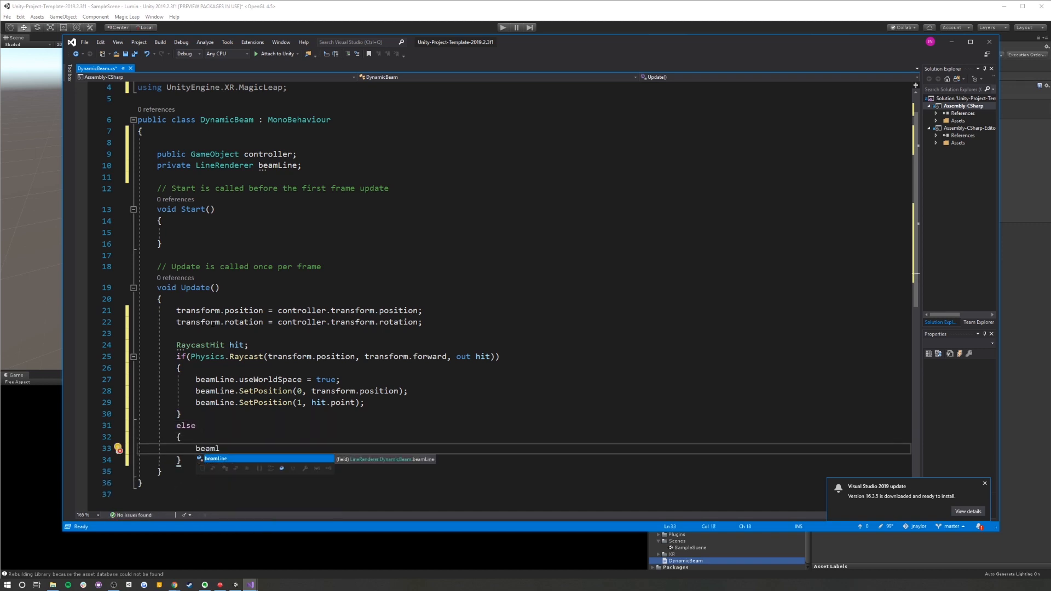
pyautogui.write('.useWorldSpace = false;')
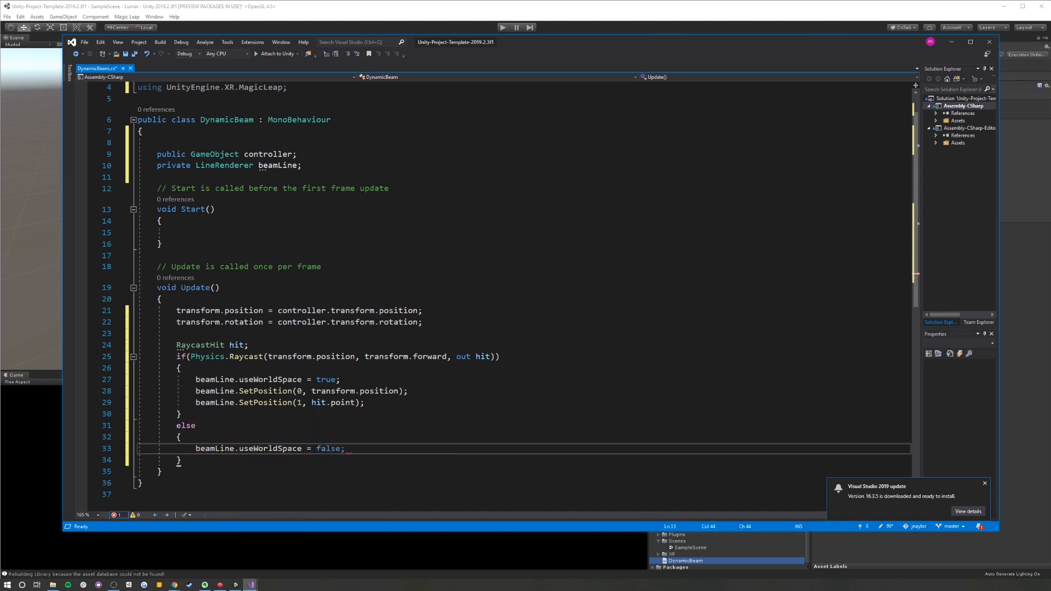
# In the else block, set beamLine's point 0 to transform.position and point 1 to Vector3.forward * 5, and save the script
pyautogui.press('Return')
pyautogui.write('beamLine. SetPosition(')
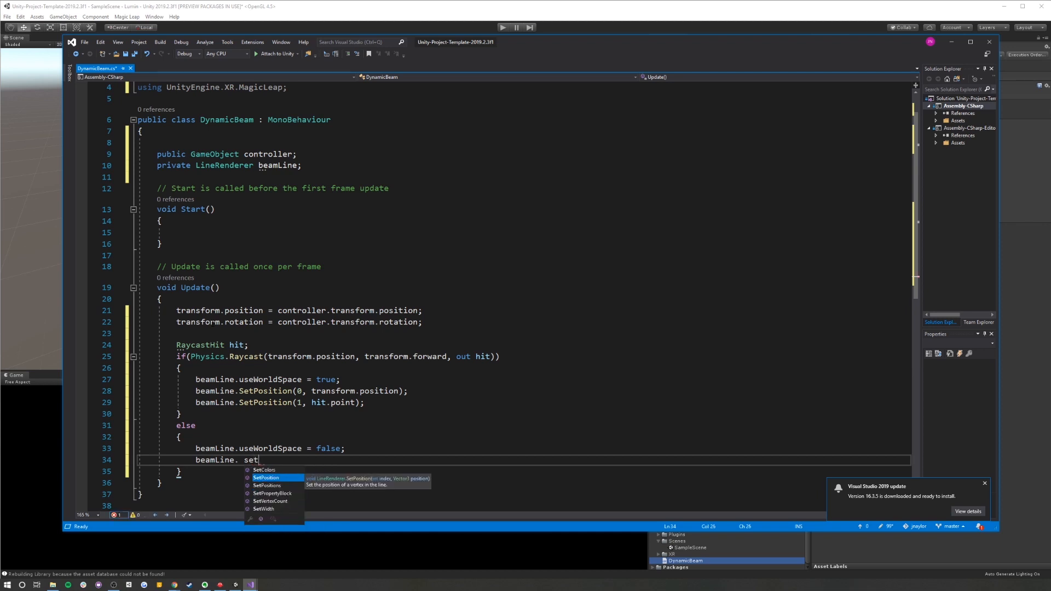
pyautogui.write('0, transform.position')
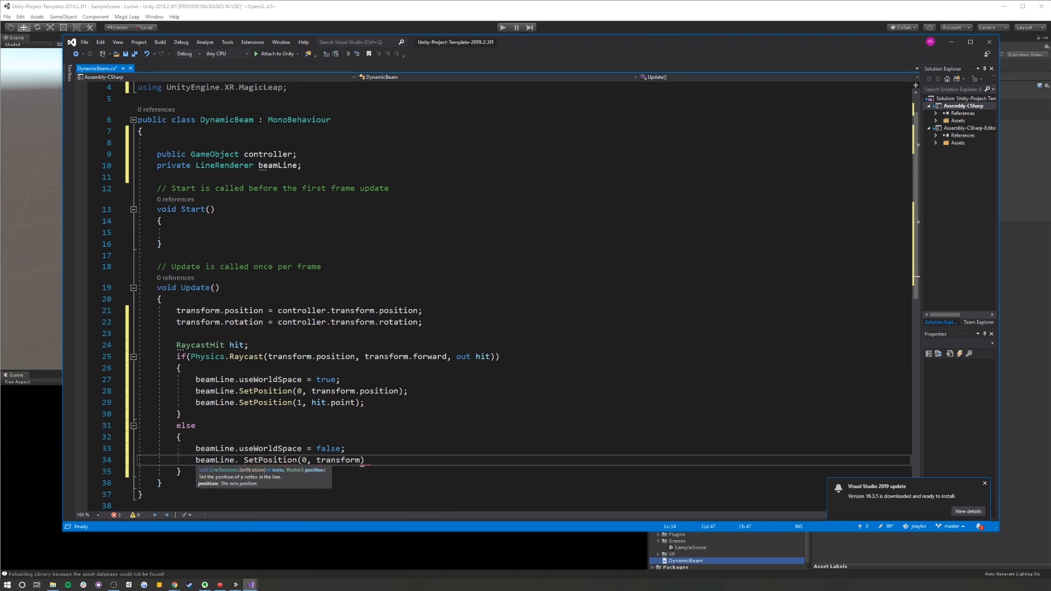
pyautogui.write(');')
pyautogui.press('Return')
pyautogui.write('beamLine.setp')
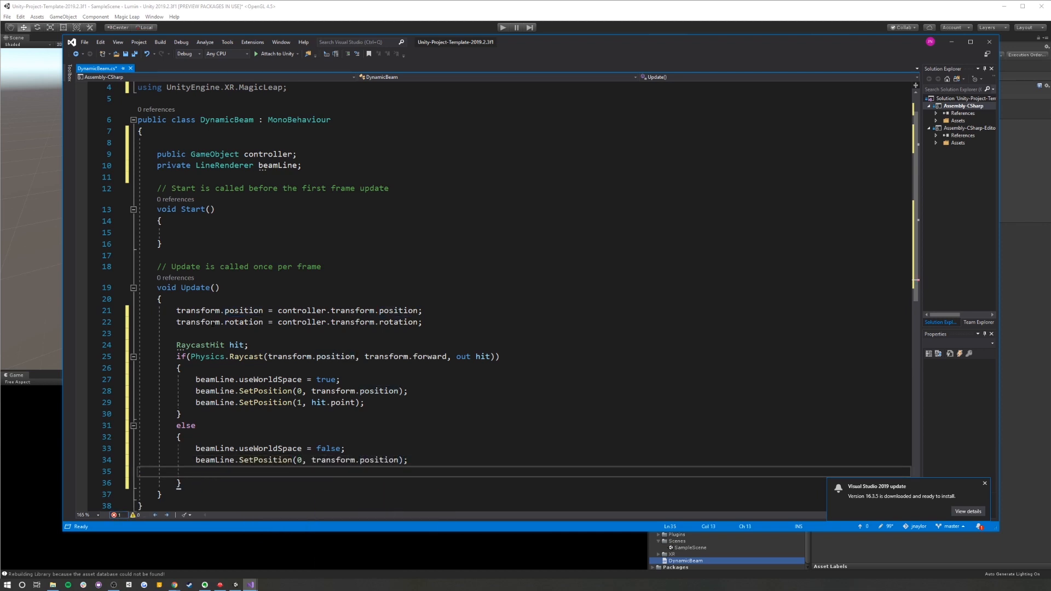
pyautogui.write('(1, Vector3.')
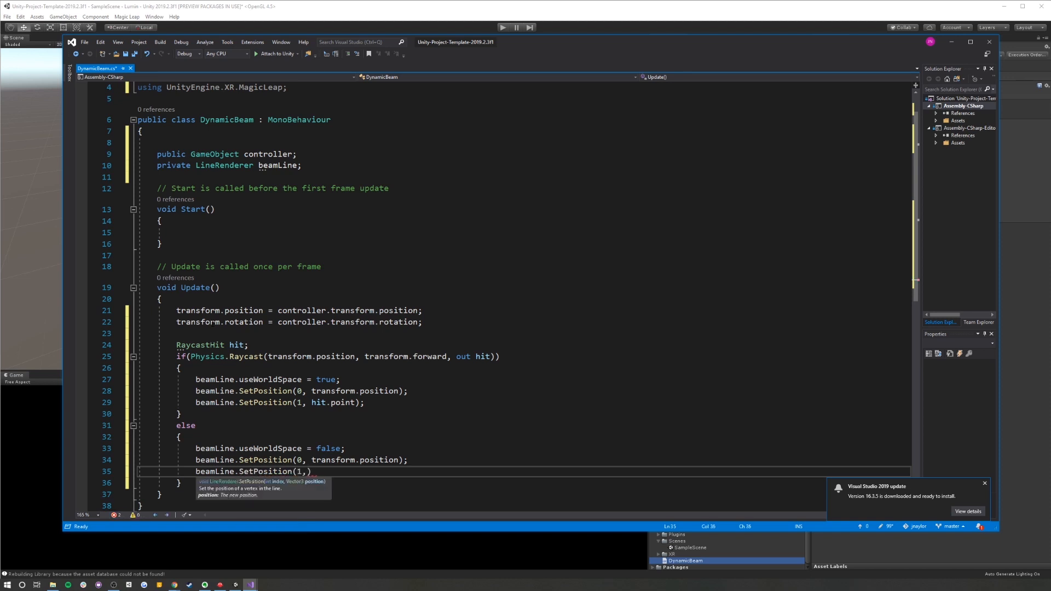
pyautogui.write('forward * 5);')
pyautogui.hotkey('ctrl', 's')
pyautogui.scroll(-5, 224, 243)
pyautogui.scroll(5, 223, 243)
# In Start, assign GetComponent<LineRenderer>() to beamLine
pyautogui.press('Return')
pyautogui.click(224, 243)
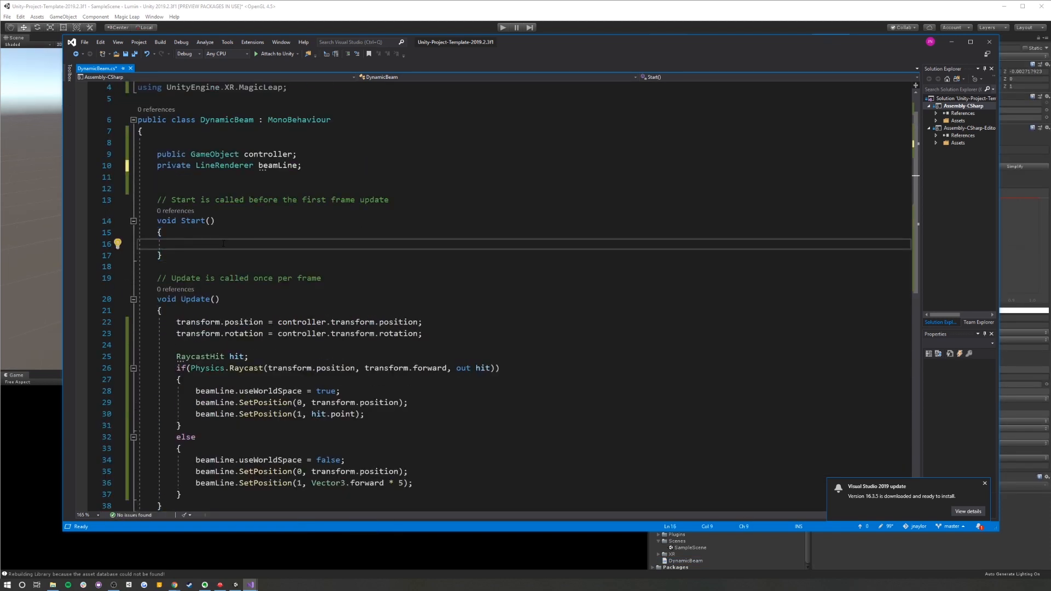
pyautogui.write('beamLine = Getcom')
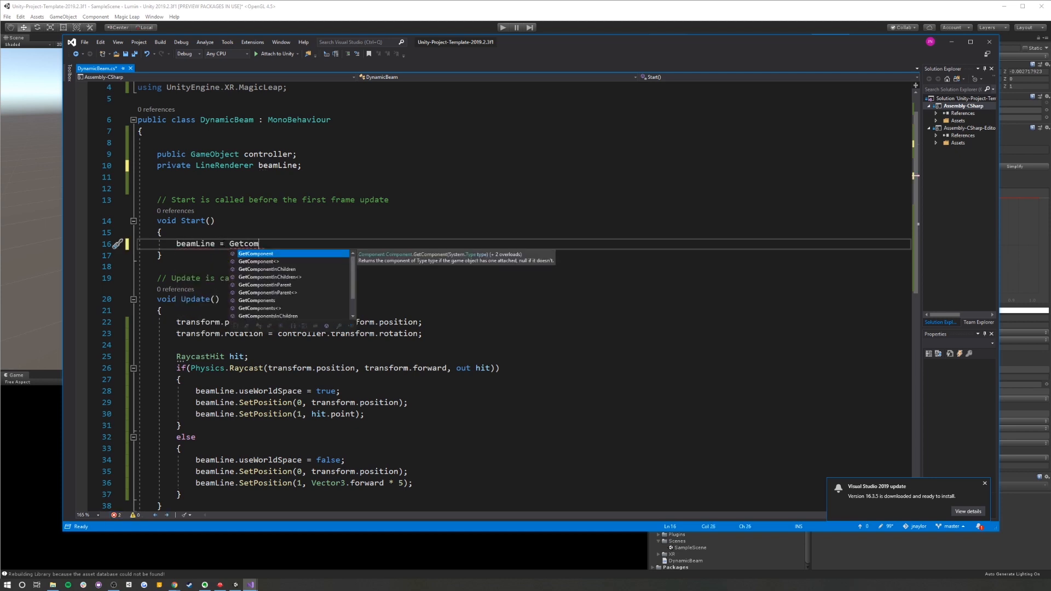
pyautogui.write('ponent<LineRenderer>')
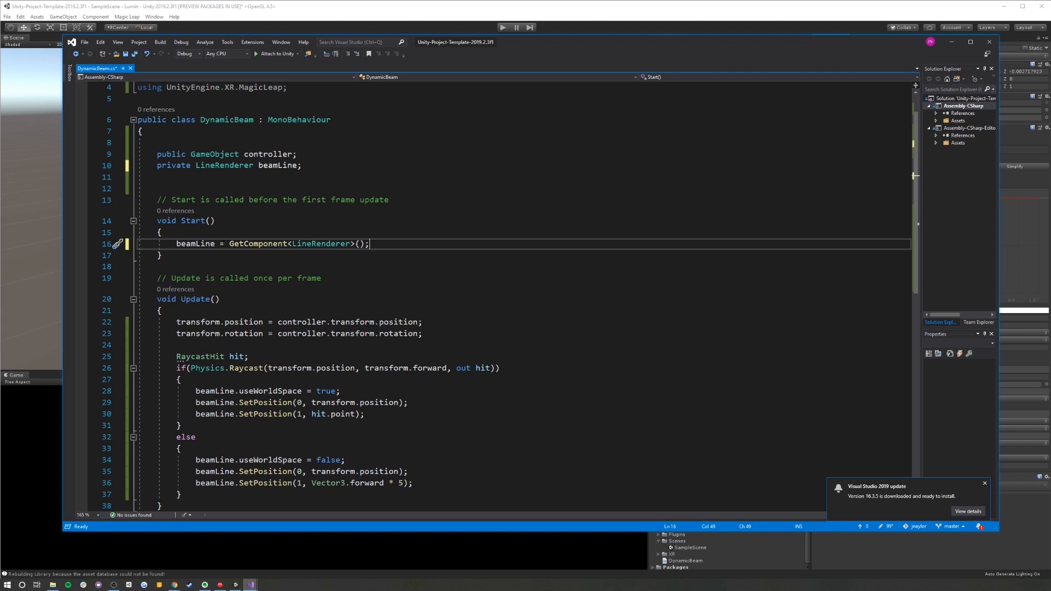
pyautogui.write('();')
# In Start, set beamLine.startColor to Color.green and beamLine.endColor to Color.red, and save the script
pyautogui.press('Return')
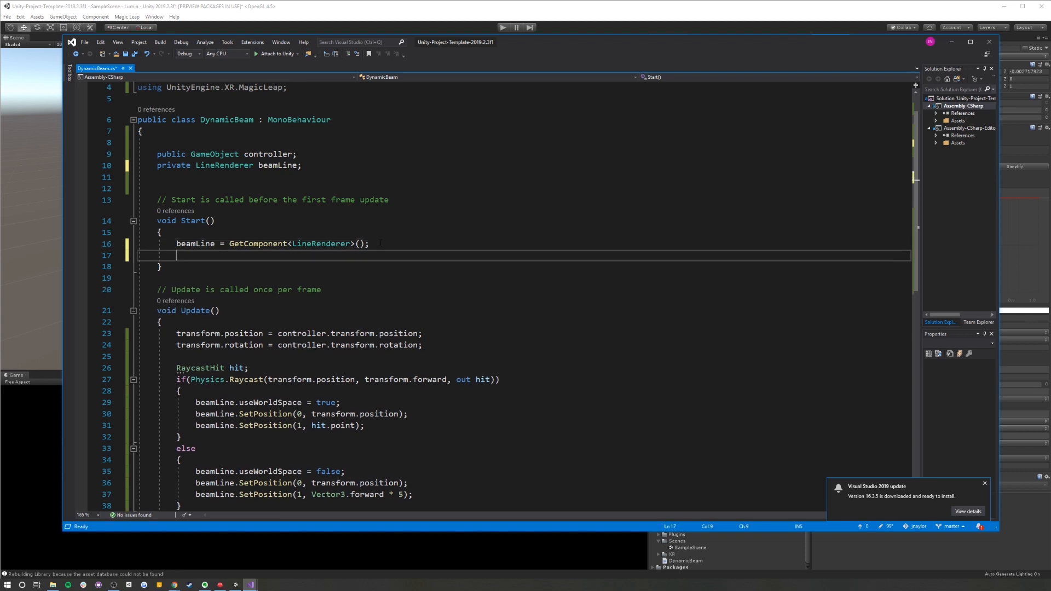
pyautogui.write('beamLine.startColor')
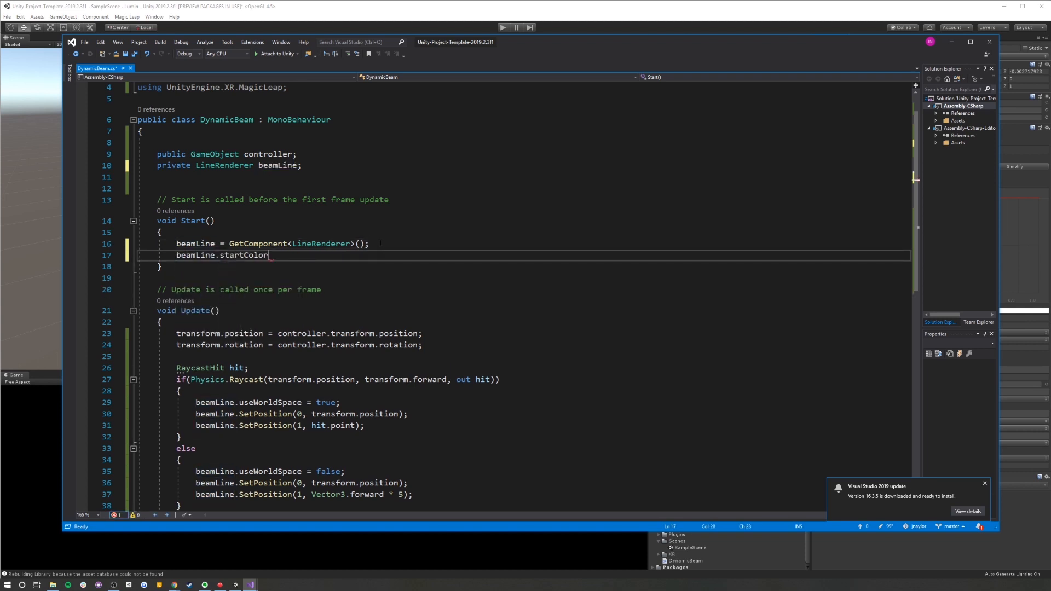
pyautogui.write(' = Color.gr')
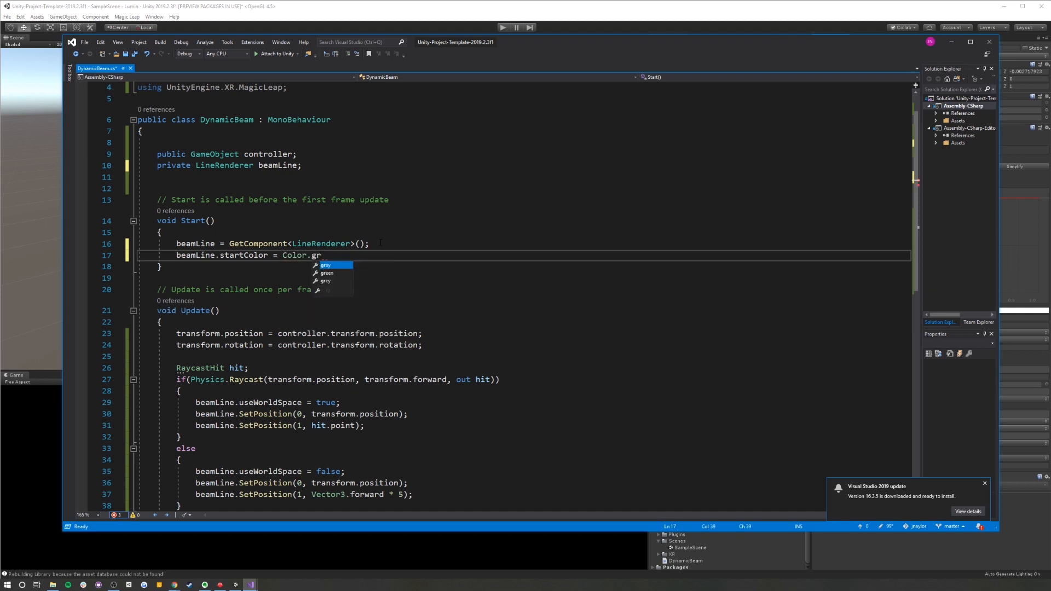
pyautogui.write('een;')
pyautogui.press('Return')
pyautogui.write('beamLine')
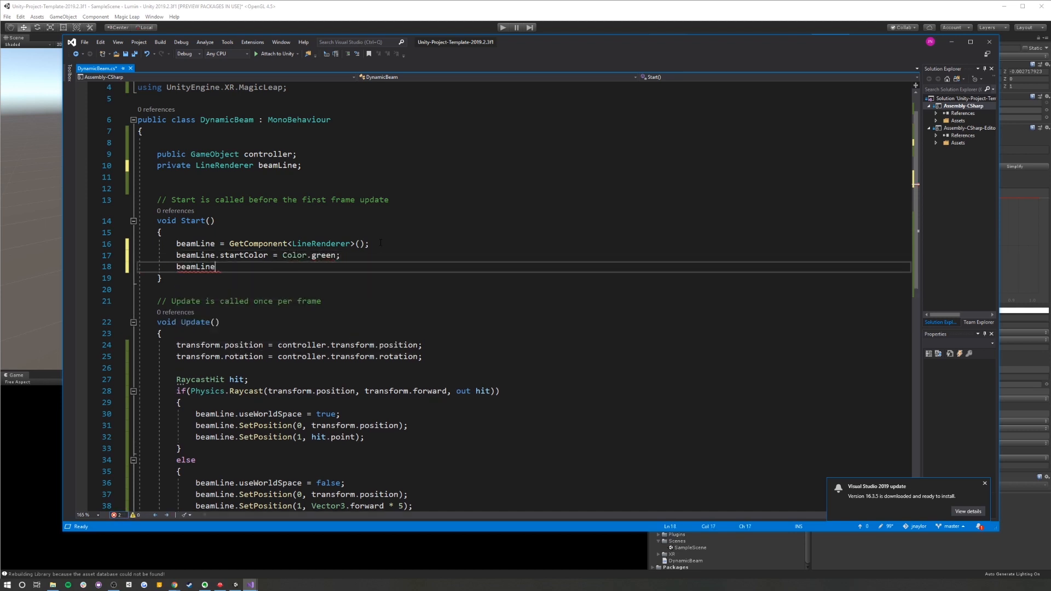
pyautogui.write('.endColor = Col')
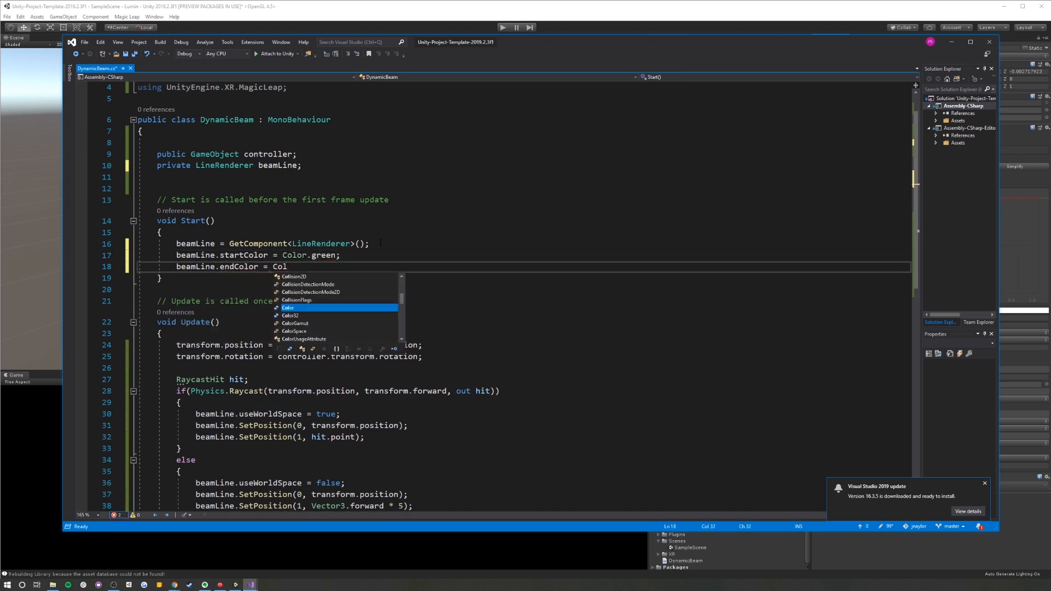
pyautogui.write('or.red;')
pyautogui.hotkey('ctrl', 's')
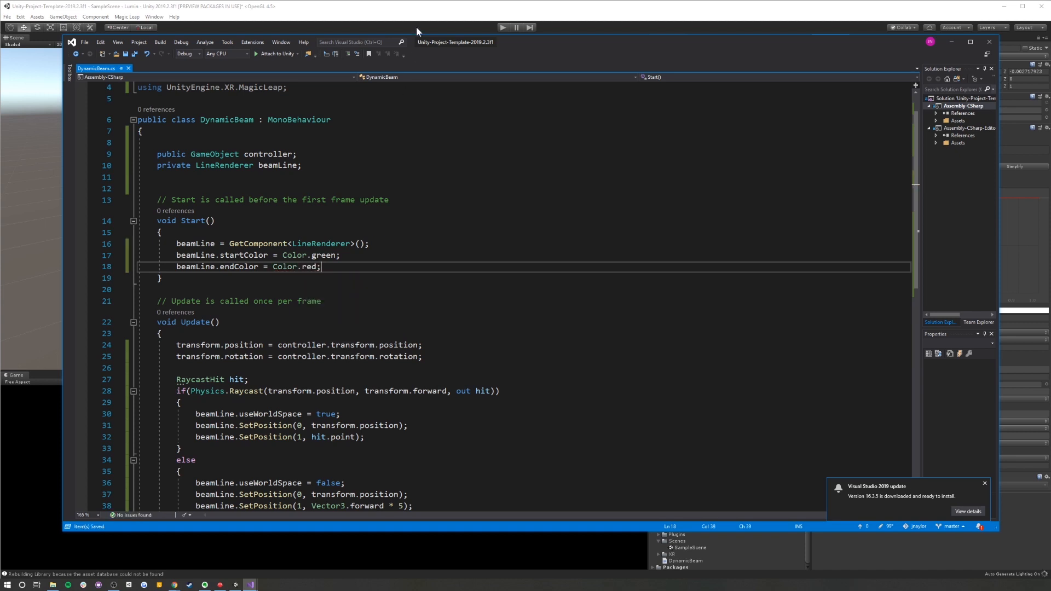
# Below the beamLine declaration, declare the public Color fields startColor and endColor
pyautogui.click(215, 177)
pyautogui.write('public ')
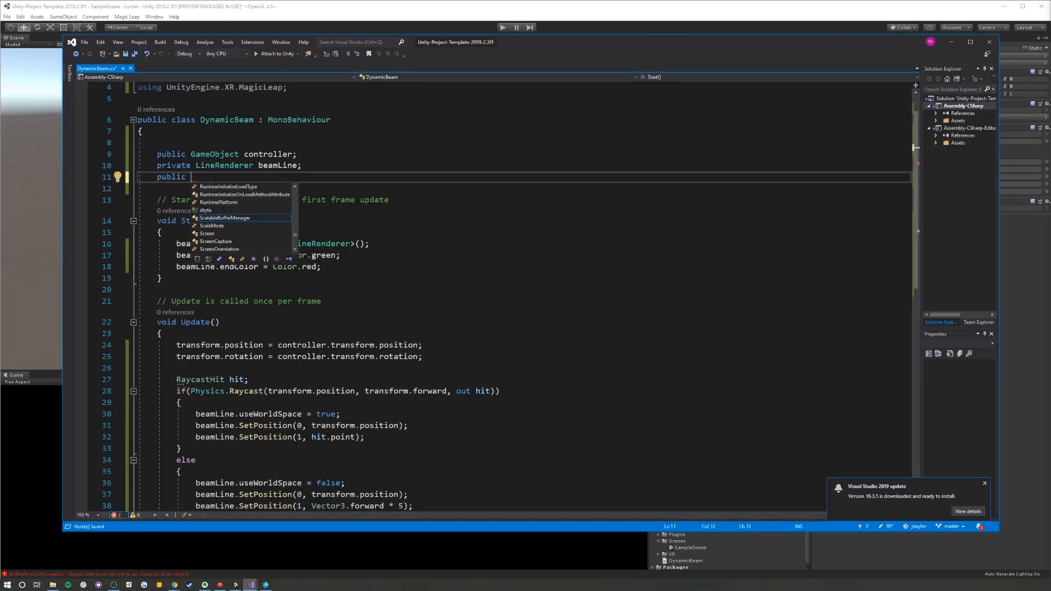
pyautogui.write('Color startColo')
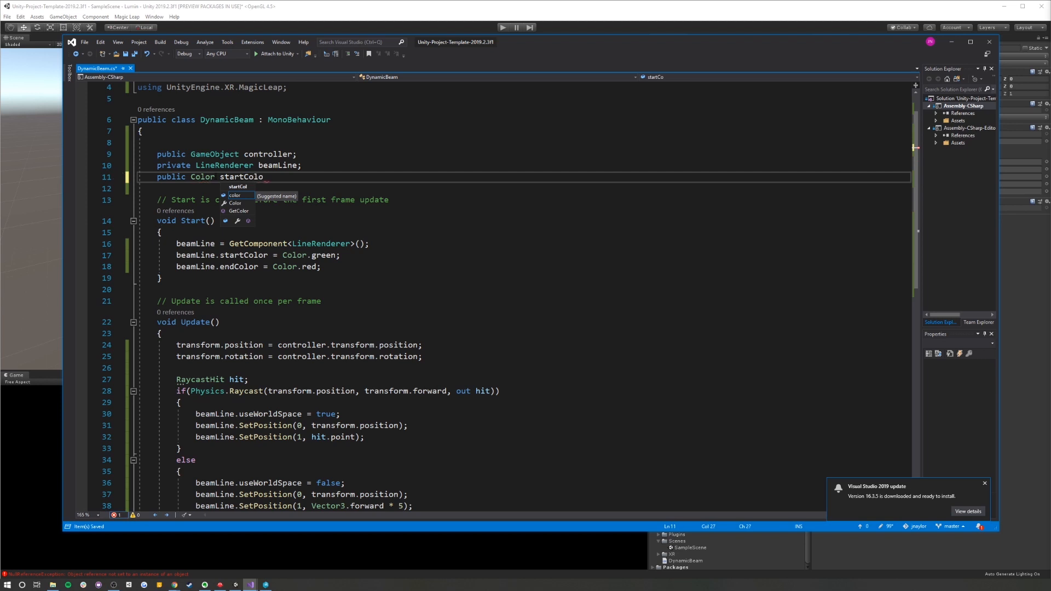
pyautogui.write('r;')
pyautogui.press('Return')
pyautogui.write('p')
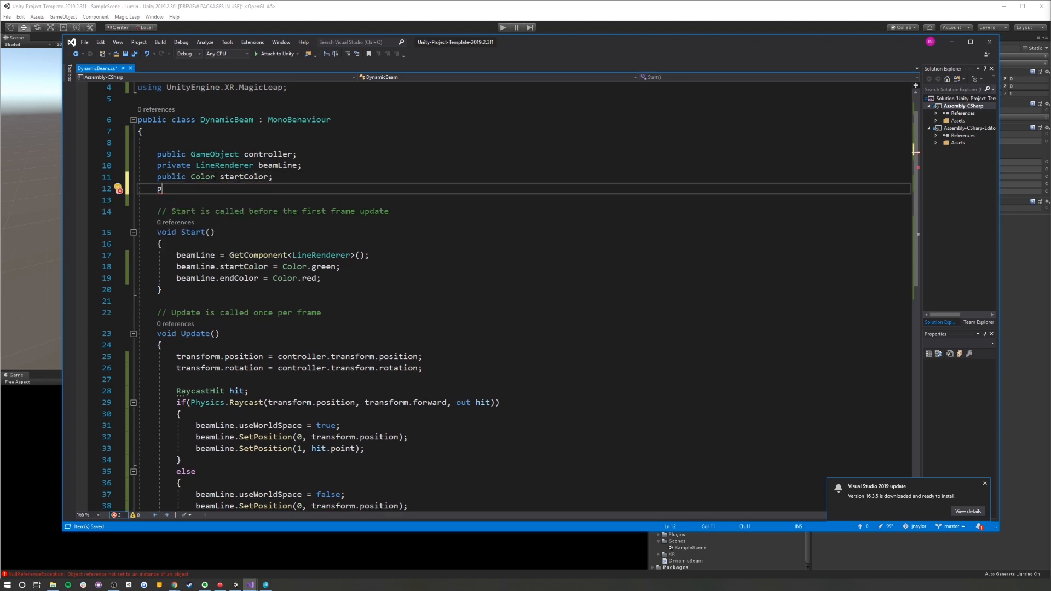
pyautogui.write('ublic Color endColor;')
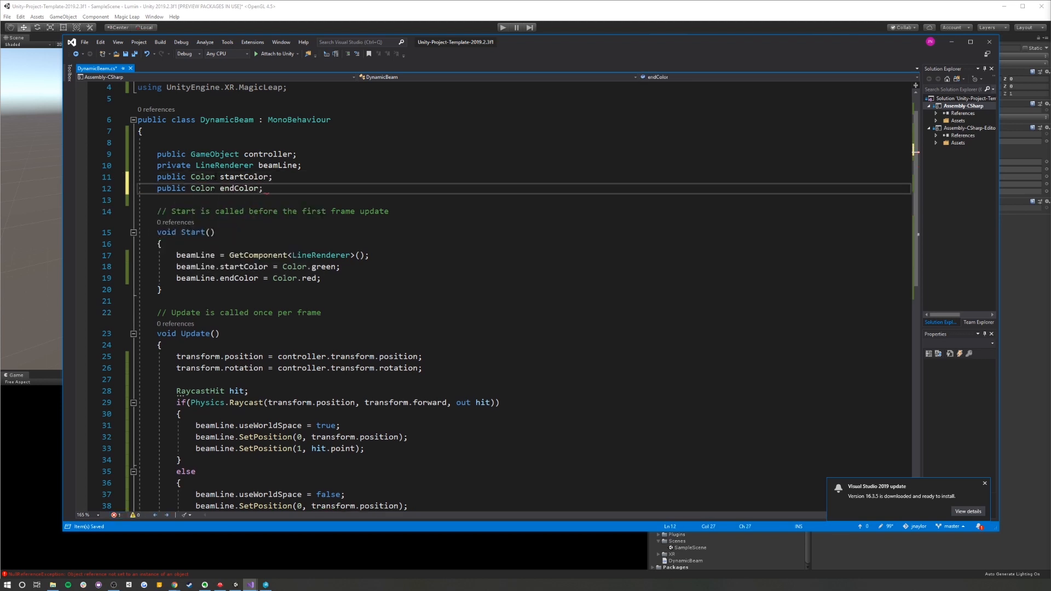
# In Start, replace Color.green with the startColor field and Color.red with the endColor field
pyautogui.click(245, 177)
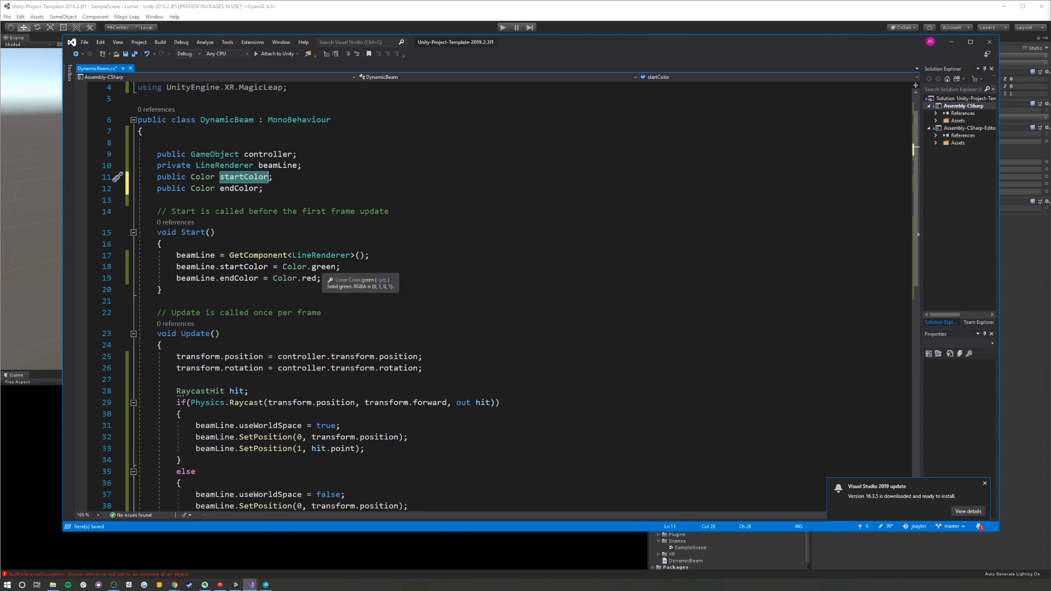
pyautogui.click(283, 267)
pyautogui.write('startColor')
pyautogui.moveTo(283, 266)
pyautogui.mouseDown()
pyautogui.moveTo(335, 267)
pyautogui.moveTo(273, 280)
pyautogui.mouseUp()
pyautogui.doubleClick(239, 188)
pyautogui.hotkey('ctrl', 'c')
pyautogui.hotkey('ctrl', 'v')
# Switch to Unity and add a Line Renderer component to the ControllerInput object
pyautogui.hotkey('alt', 'Tab')
pyautogui.click(698, 84)
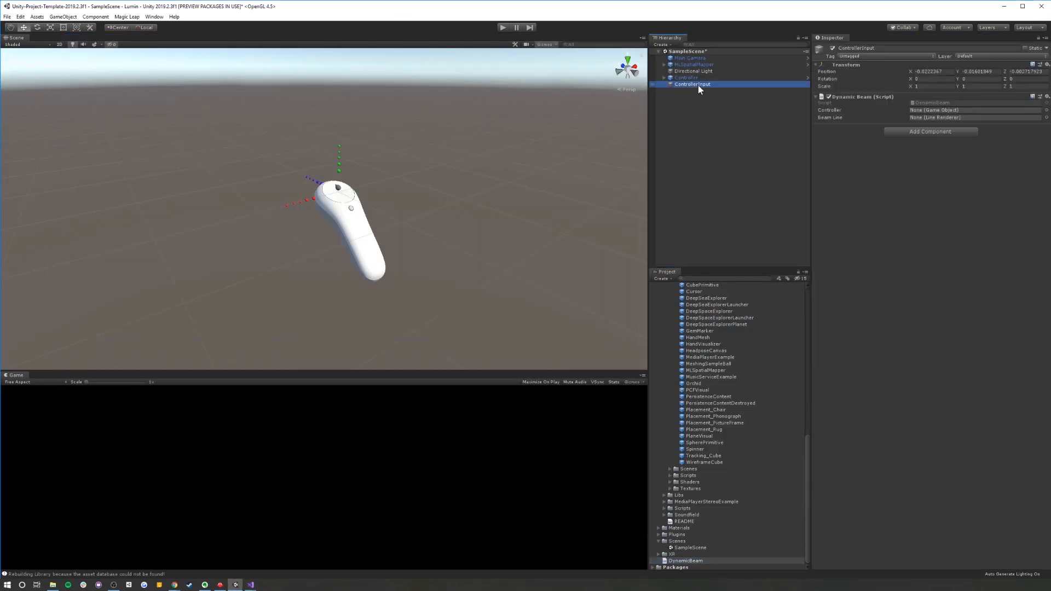
pyautogui.click(891, 131)
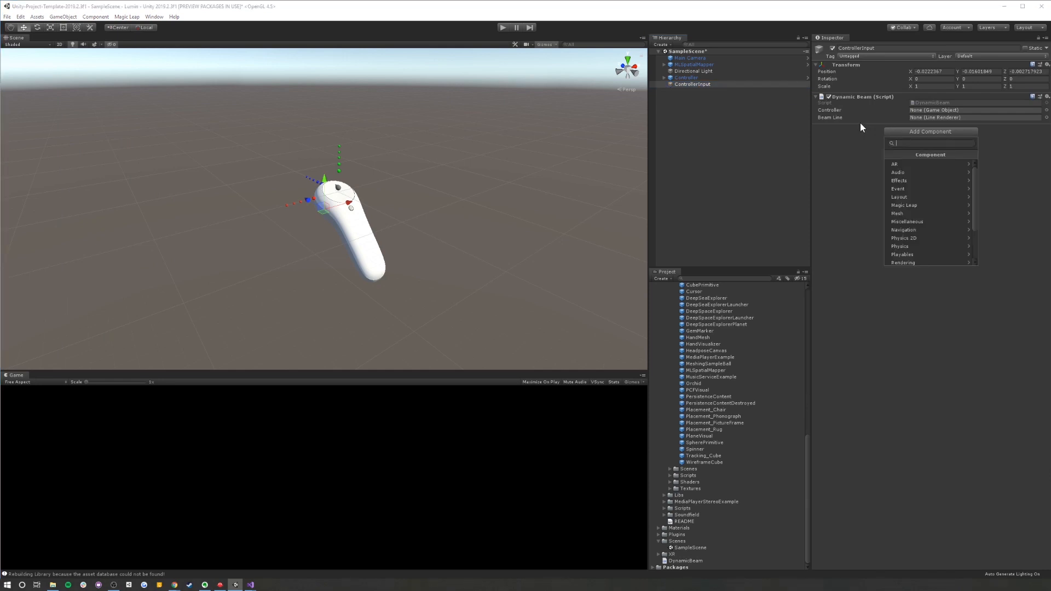
pyautogui.write('line')
pyautogui.press('Return')
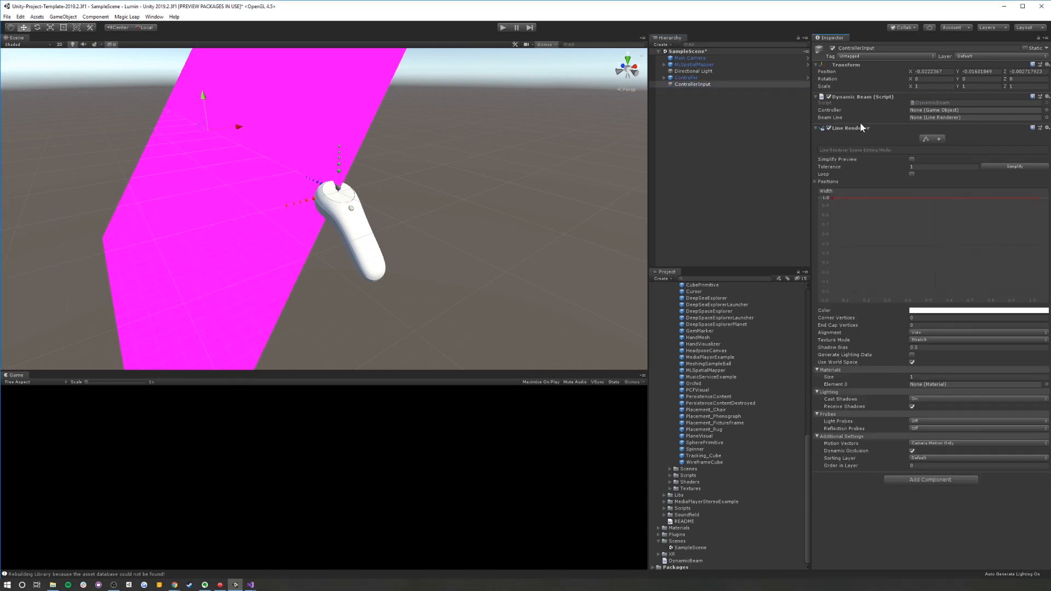
# Reduce the Line Renderer's width to 0.01 and assign the Default-Line material to it
pyautogui.scroll(-5, 334, 146)
pyautogui.moveTo(333, 145); pyautogui.dragTo(540, 165, button='right')
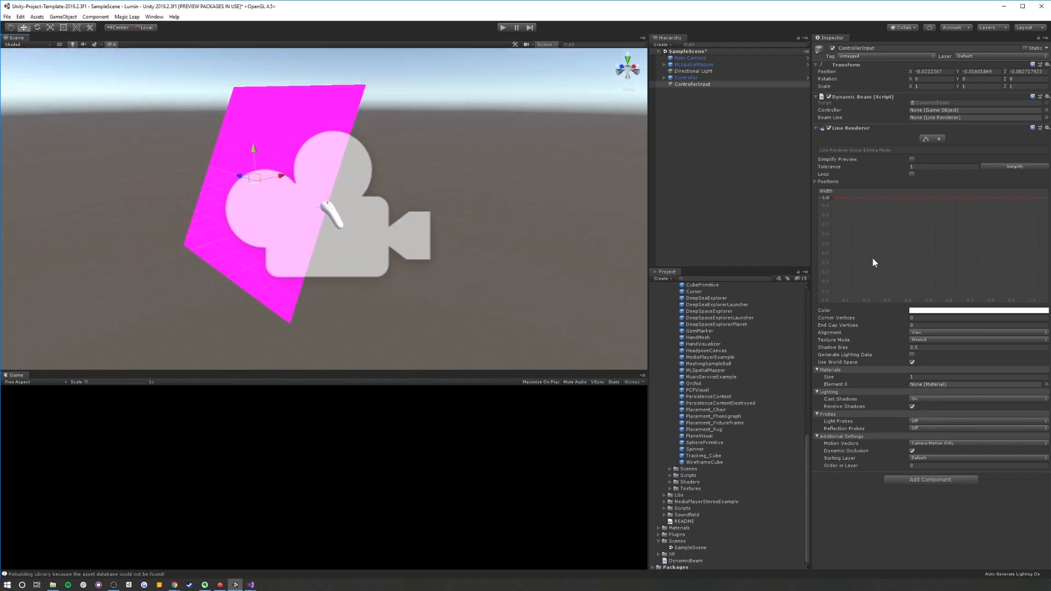
pyautogui.write('0.1')
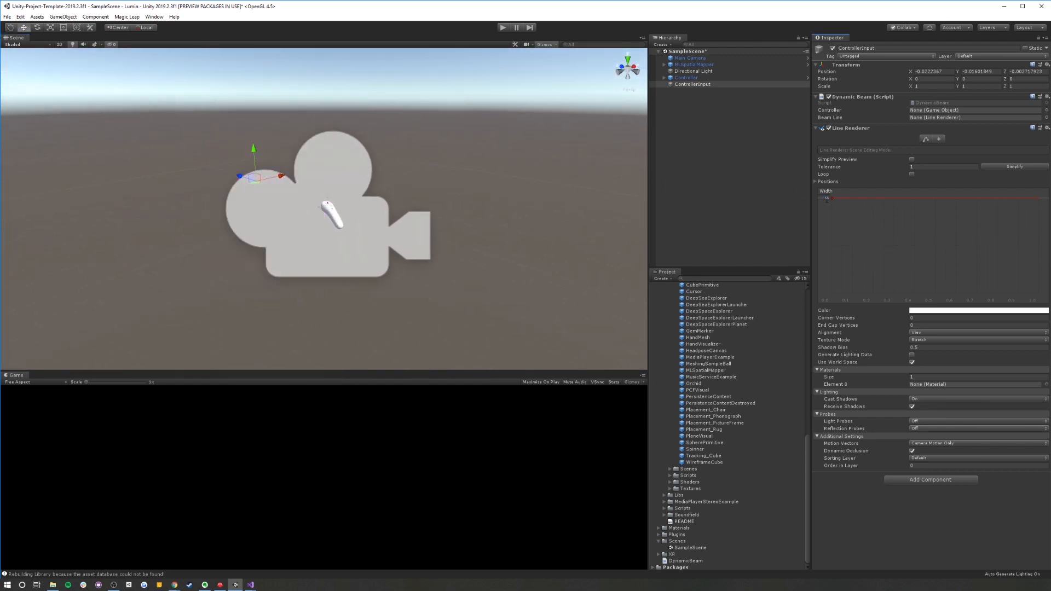
pyautogui.press('Return')
pyautogui.write('0.')
pyautogui.press('Return')
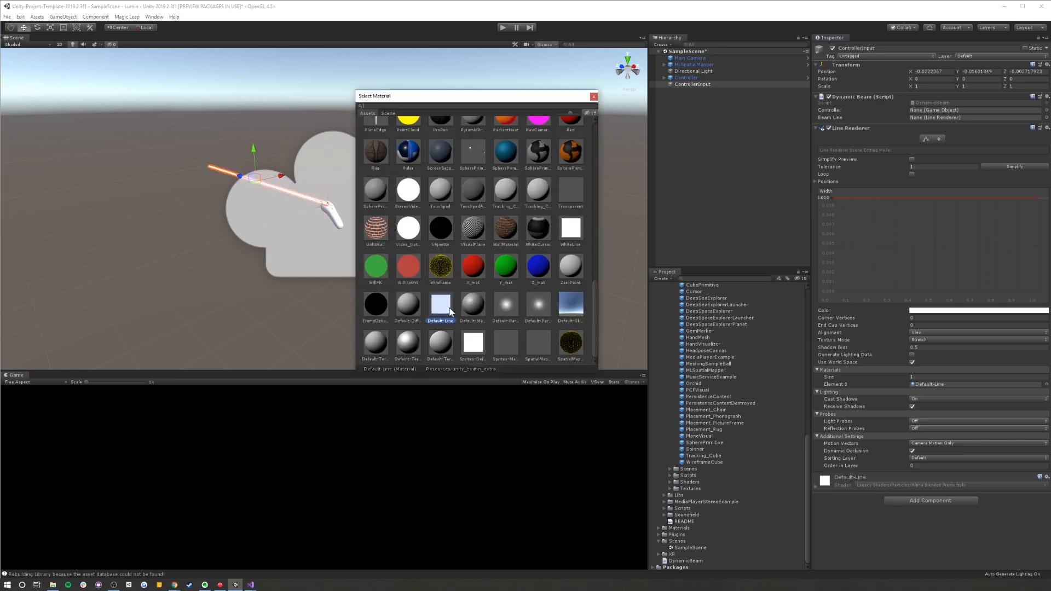
pyautogui.doubleClick(450, 310)
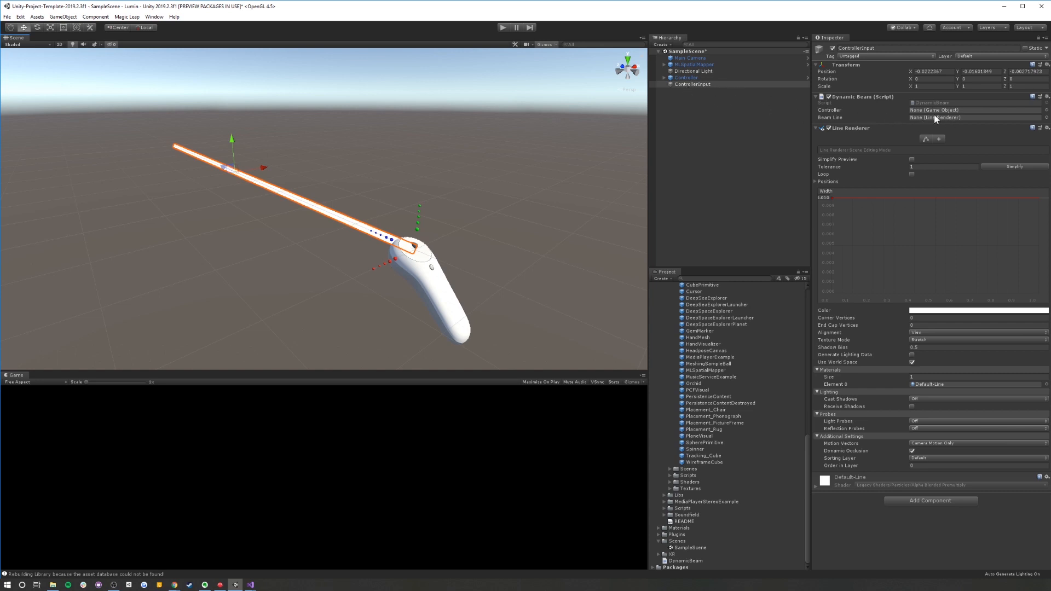
# Assign the Controller object to the Dynamic Beam script's Controller field and set Start Color to bright cyan with alpha 1
pyautogui.moveTo(688, 79); pyautogui.dragTo(925, 112)
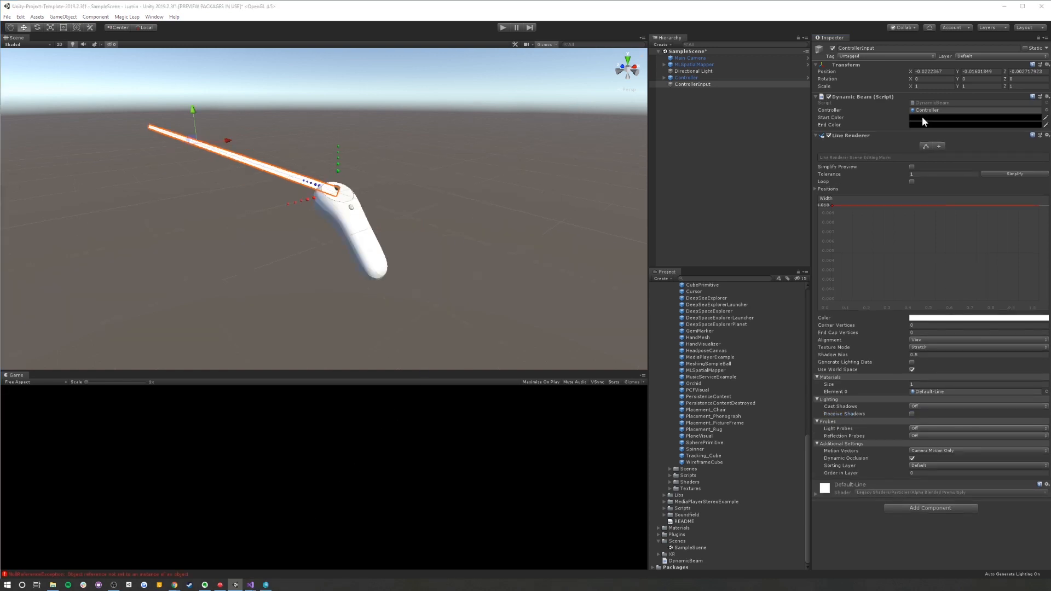
pyautogui.click(974, 118)
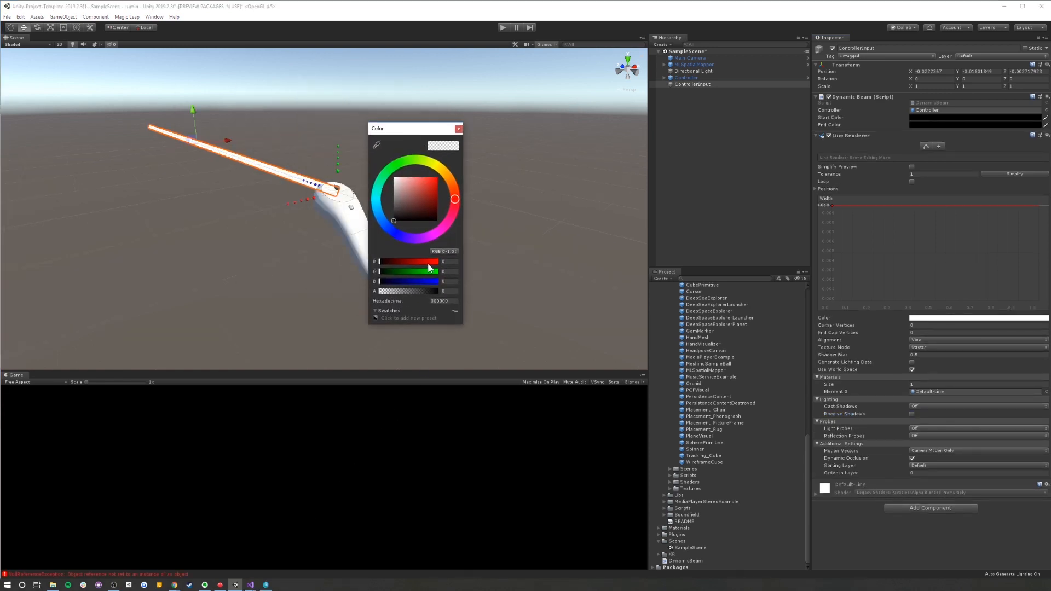
pyautogui.moveTo(415, 207); pyautogui.dragTo(436, 178)
pyautogui.moveTo(381, 218); pyautogui.dragTo(376, 200)
pyautogui.click(447, 290)
pyautogui.write('1')
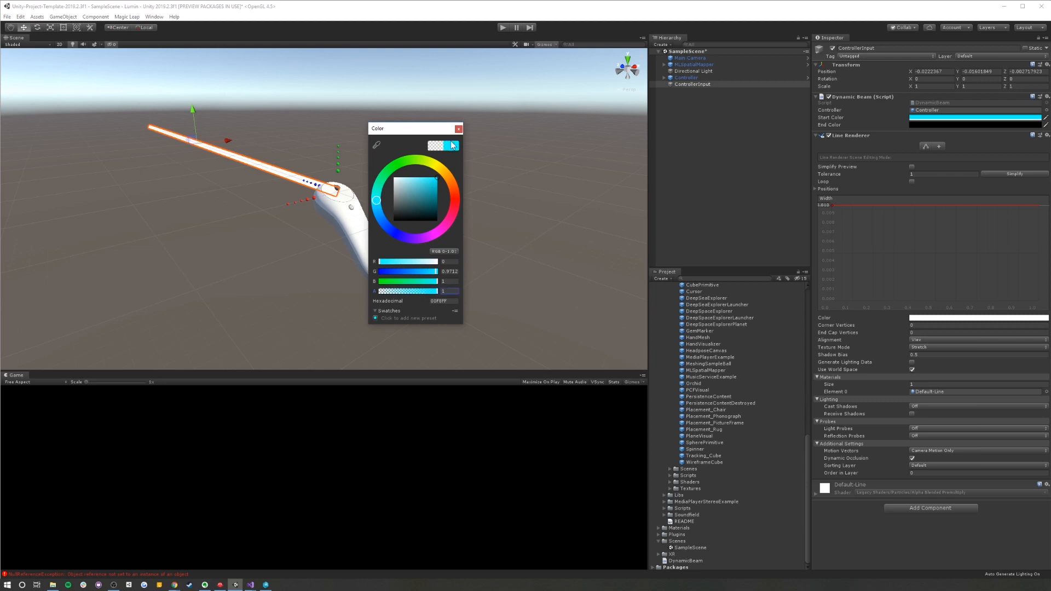
# Set the Dynamic Beam script's End Color to opaque bright magenta
pyautogui.click(925, 125)
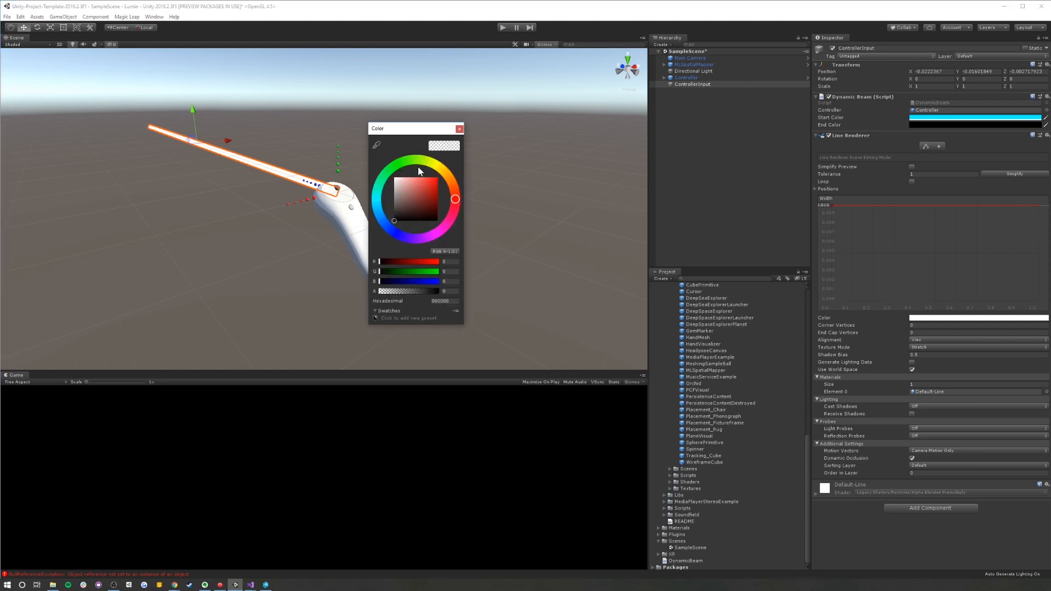
pyautogui.click(438, 232)
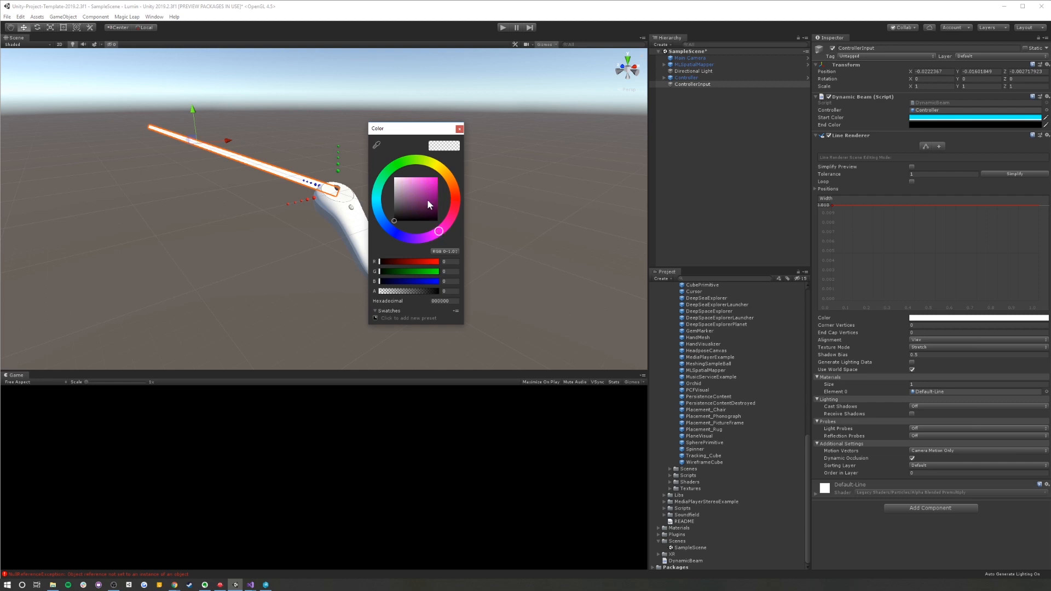
pyautogui.click(435, 178)
pyautogui.click(422, 291)
pyautogui.moveTo(418, 128); pyautogui.dragTo(646, 178)
pyautogui.click(693, 177)
# Run the scene and add a cube to it as a raycast target, scaled down uniformly to about 0.24
pyautogui.click(502, 27)
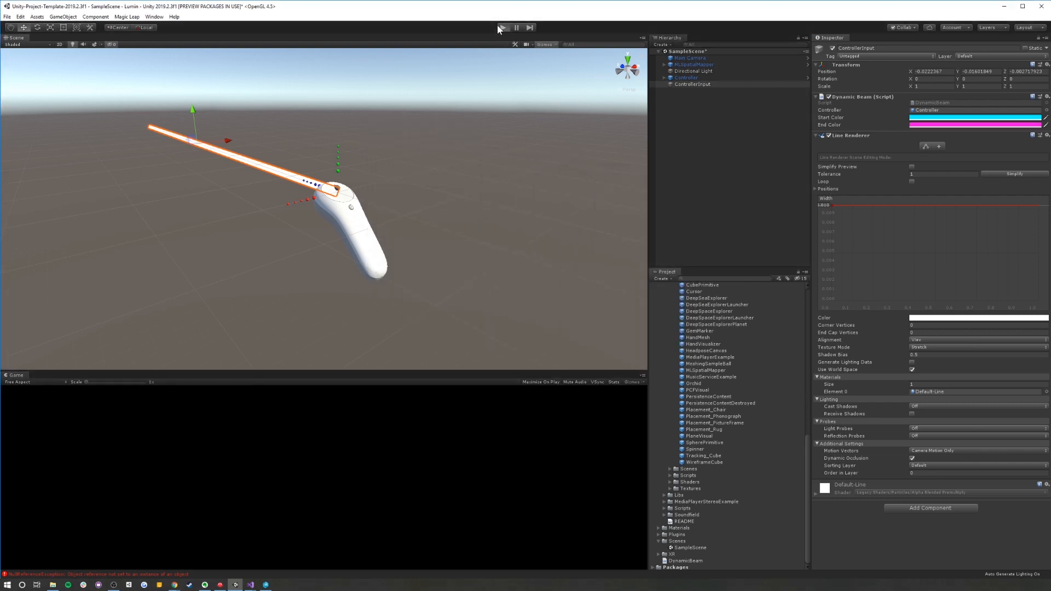
pyautogui.rightClick(688, 129)
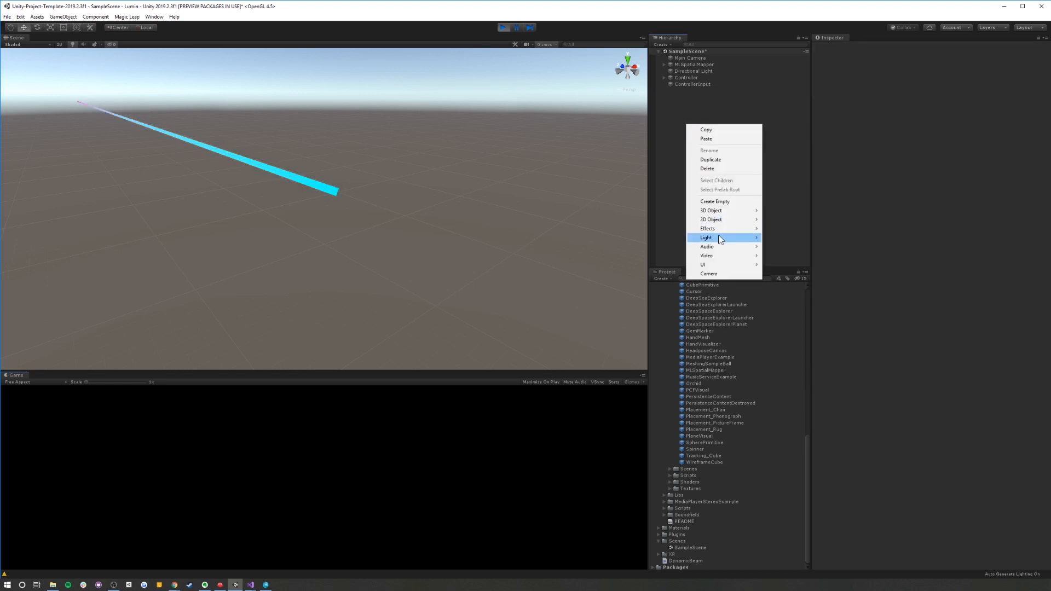
pyautogui.click(771, 210)
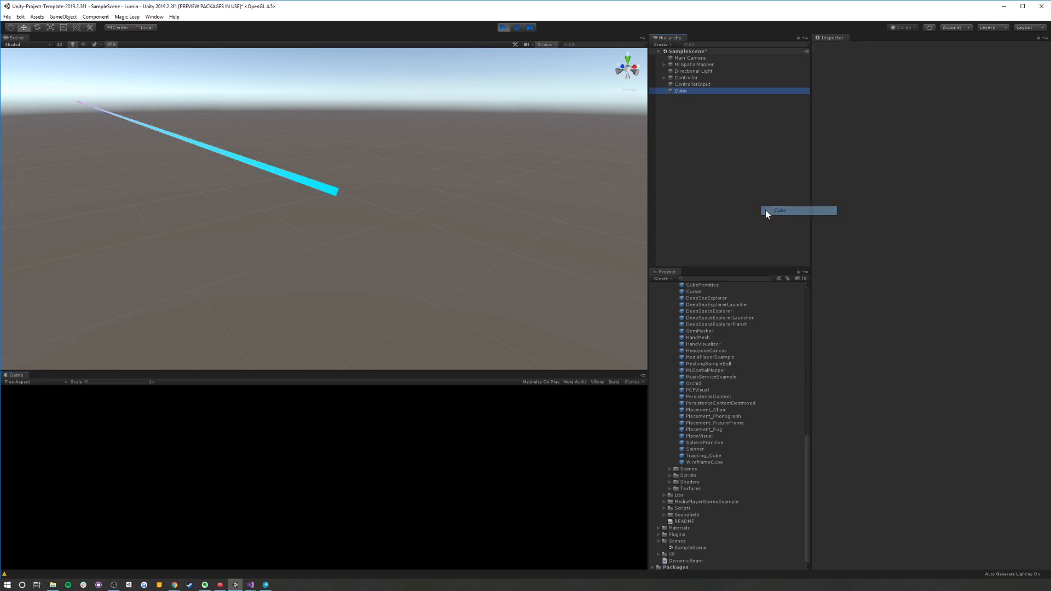
pyautogui.press('e')
pyautogui.press('r')
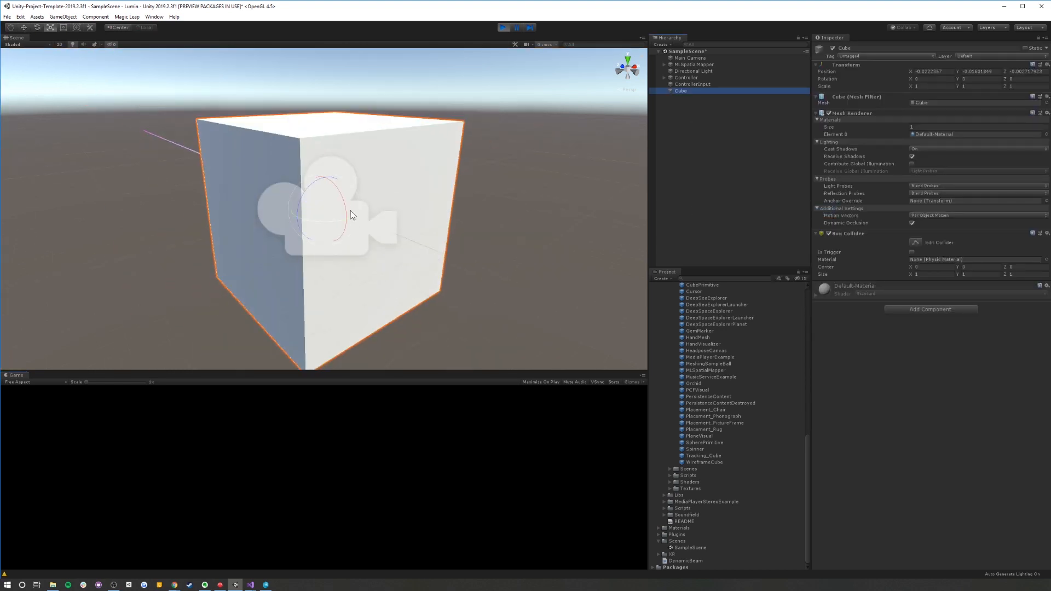
pyautogui.moveTo(325, 211); pyautogui.dragTo(201, 150)
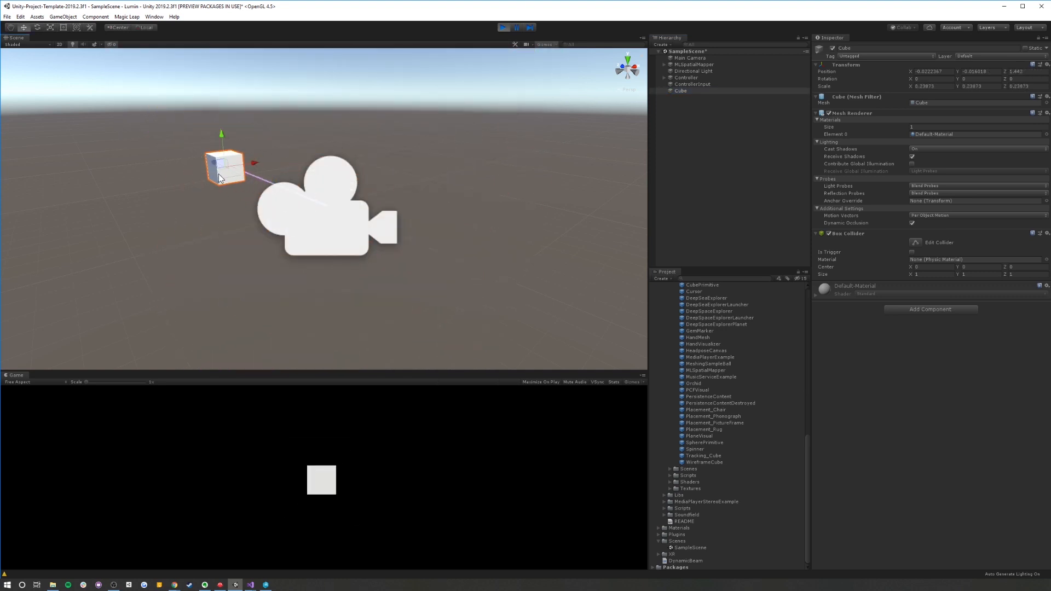
# Move the cube through the beam's path to test whether the line ends where its raycast hits
pyautogui.moveTo(219, 174); pyautogui.dragTo(347, 229, button='middle')
pyautogui.press('w')
pyautogui.moveTo(337, 223); pyautogui.dragTo(364, 234, button='right')
pyautogui.moveTo(153, 190); pyautogui.dragTo(461, 255)
pyautogui.moveTo(83, 216); pyautogui.dragTo(232, 228)
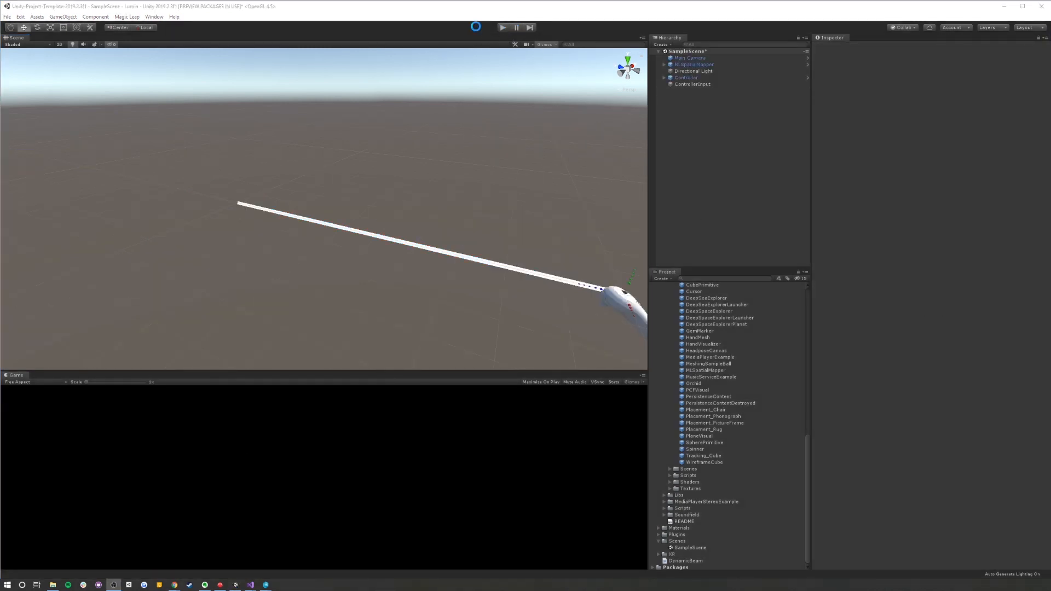
# Check the device connection in Magic Leap Remote, and test-run the scene in Unity to examine how the beam meets the room mesh
pyautogui.click(263, 555)
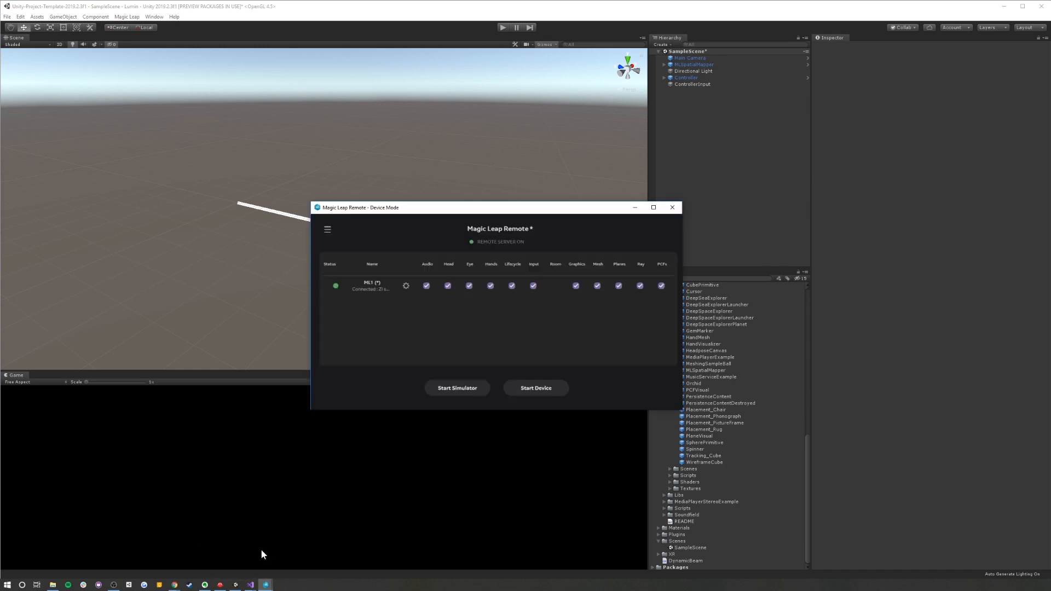
pyautogui.click(466, 55)
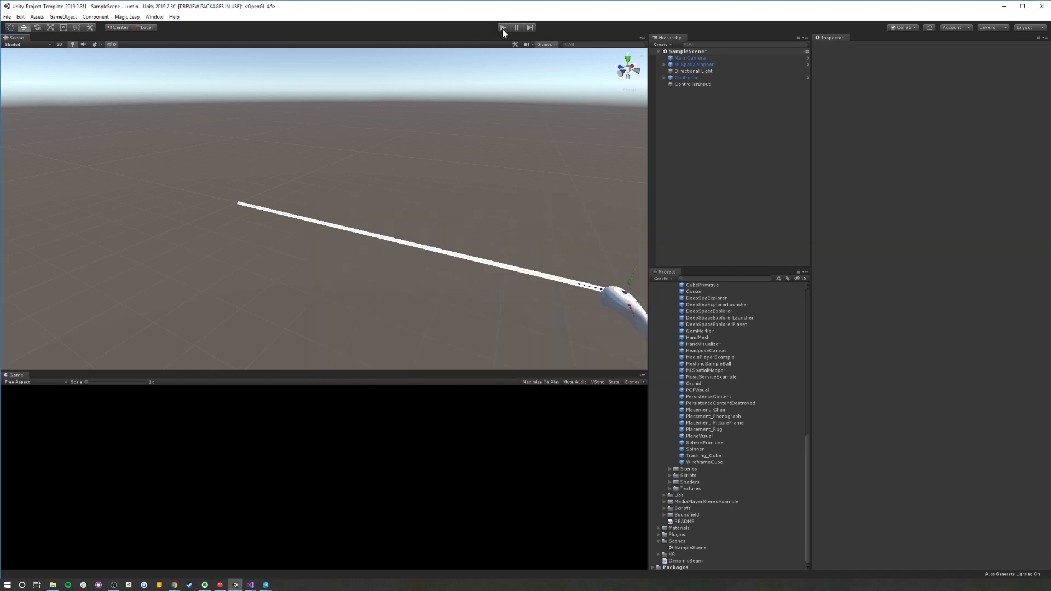
pyautogui.click(502, 29)
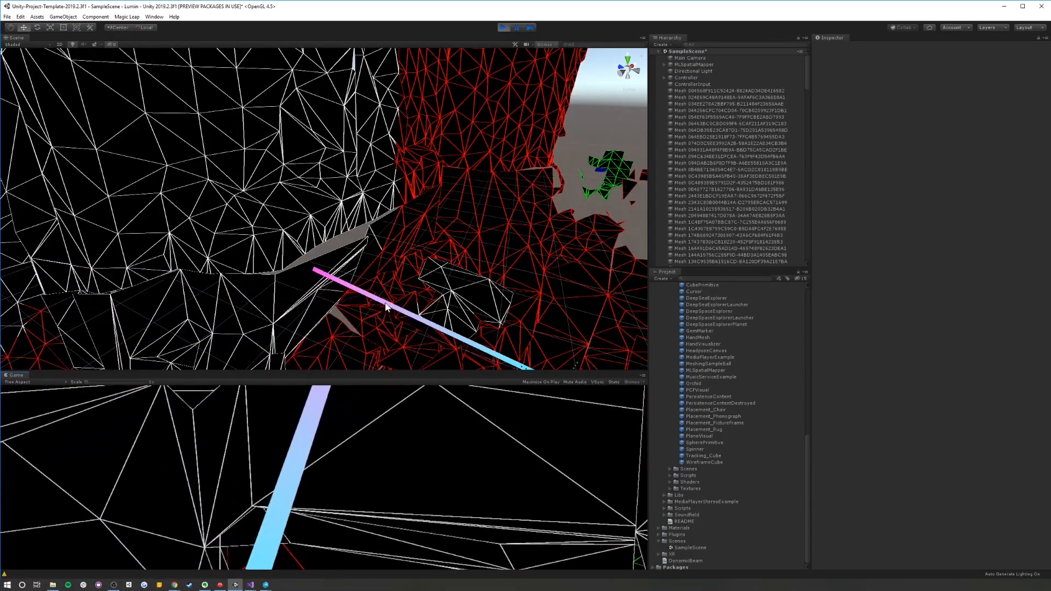
pyautogui.moveTo(405, 298); pyautogui.dragTo(266, 136, button='right')
pyautogui.moveTo(452, 241); pyautogui.dragTo(387, 223, button='right')
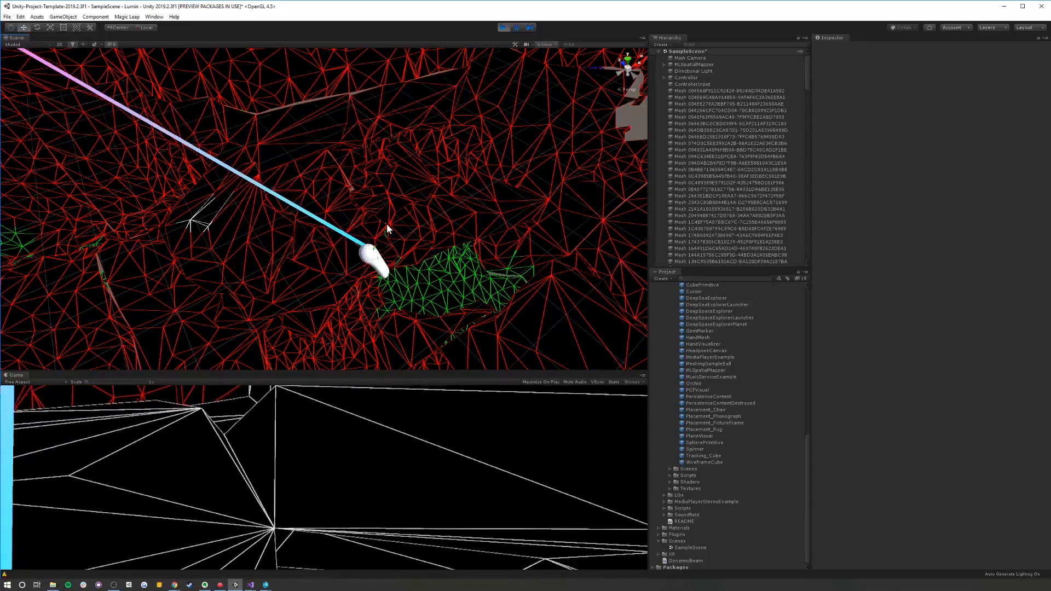
pyautogui.click(500, 28)
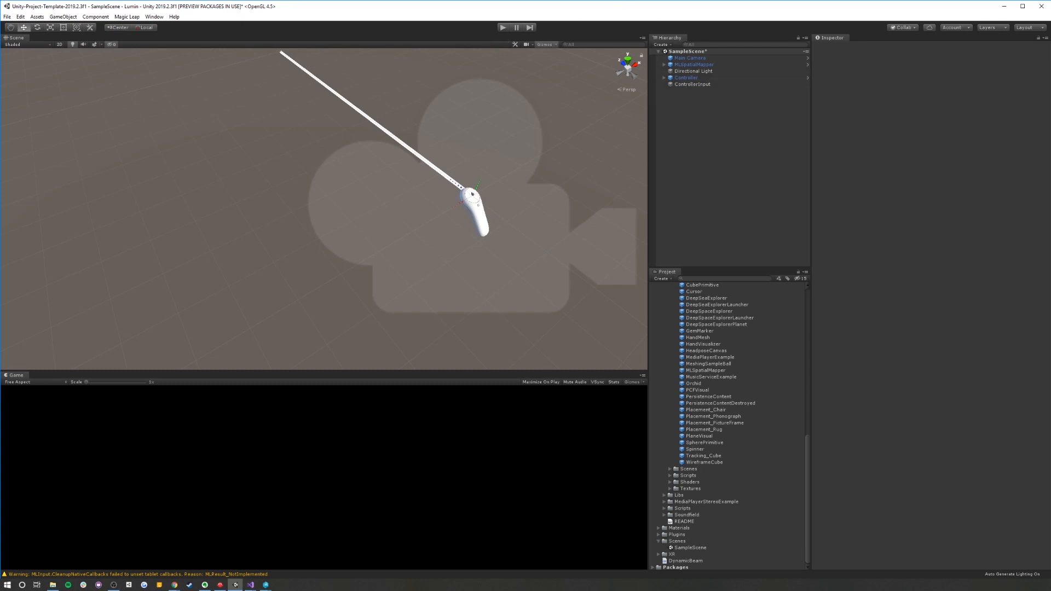
# Add a new script named PlaceObject to the ControllerInput object and place it above the Line Renderer component, collapsing the latter
pyautogui.hotkey('alt', 'Tab')
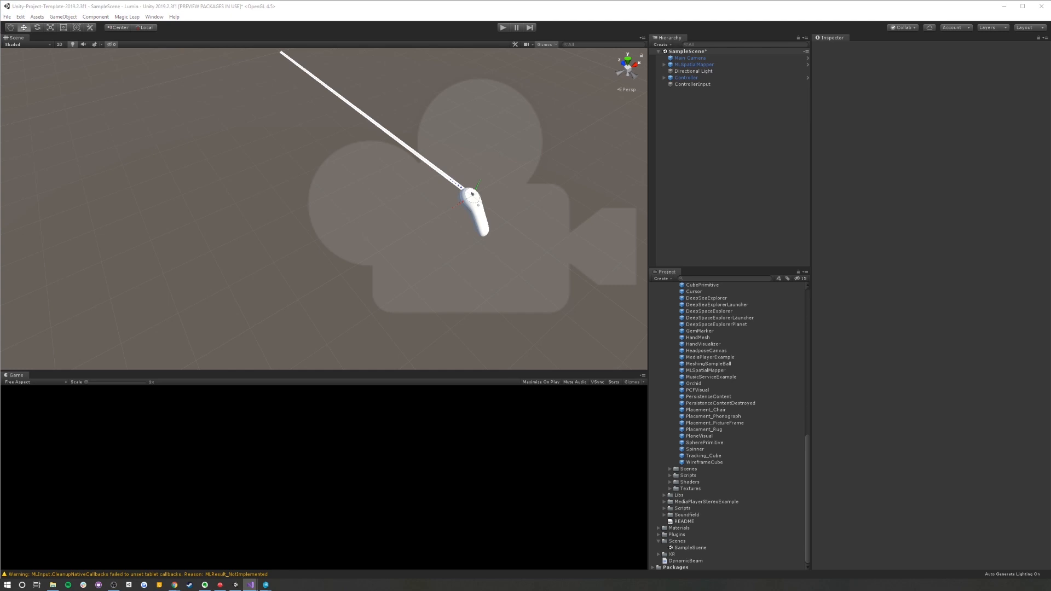
pyautogui.click(693, 84)
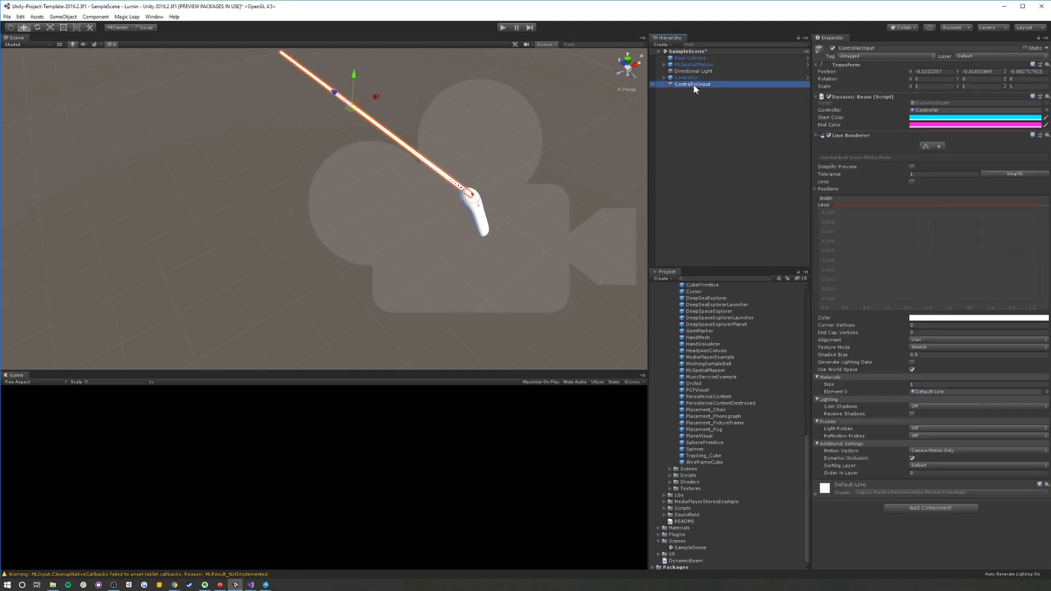
pyautogui.click(933, 507)
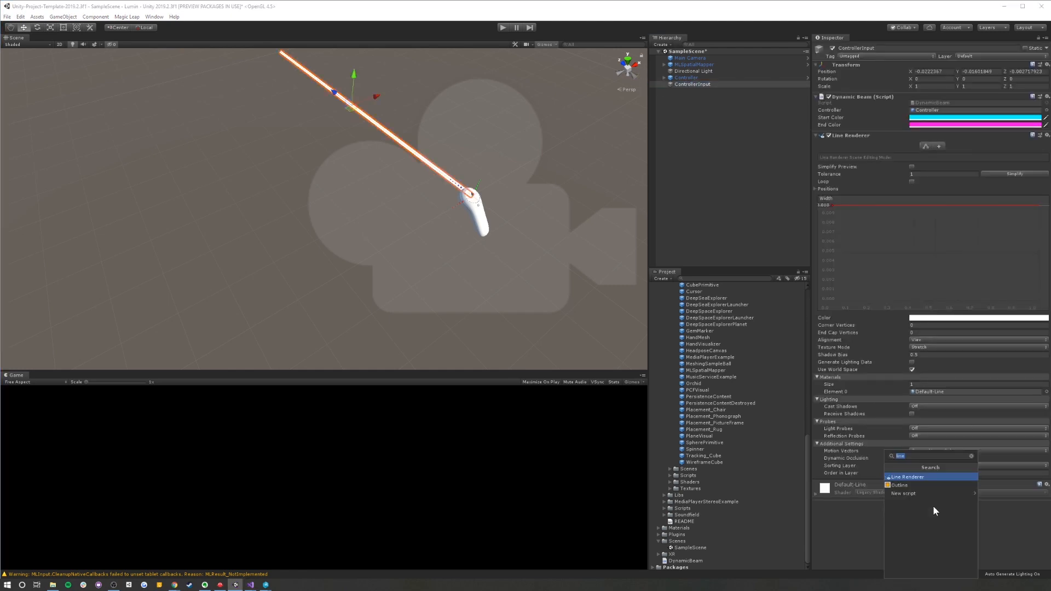
pyautogui.write('Plac')
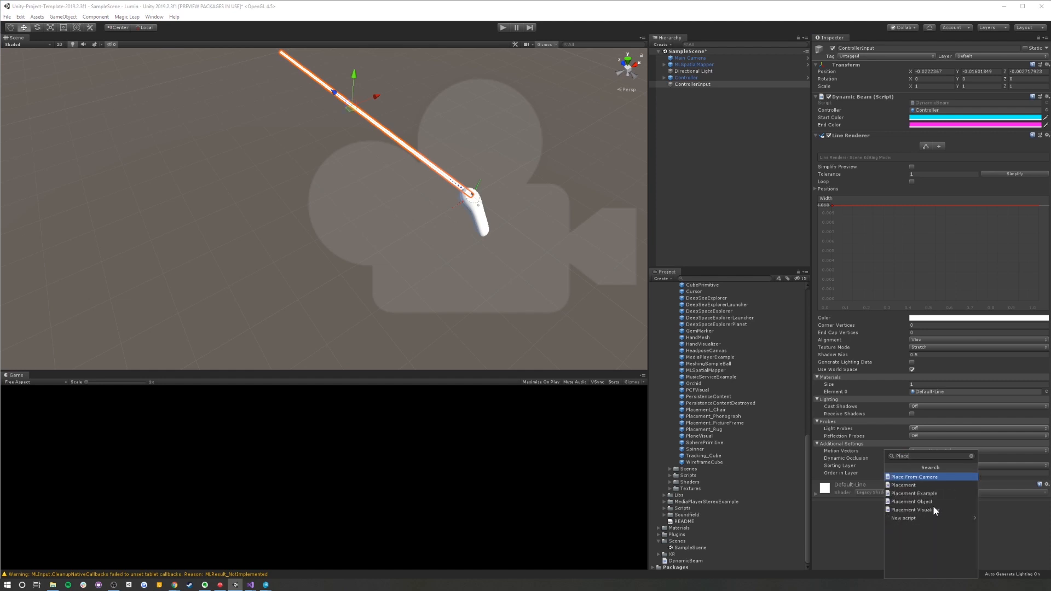
pyautogui.write('eObject')
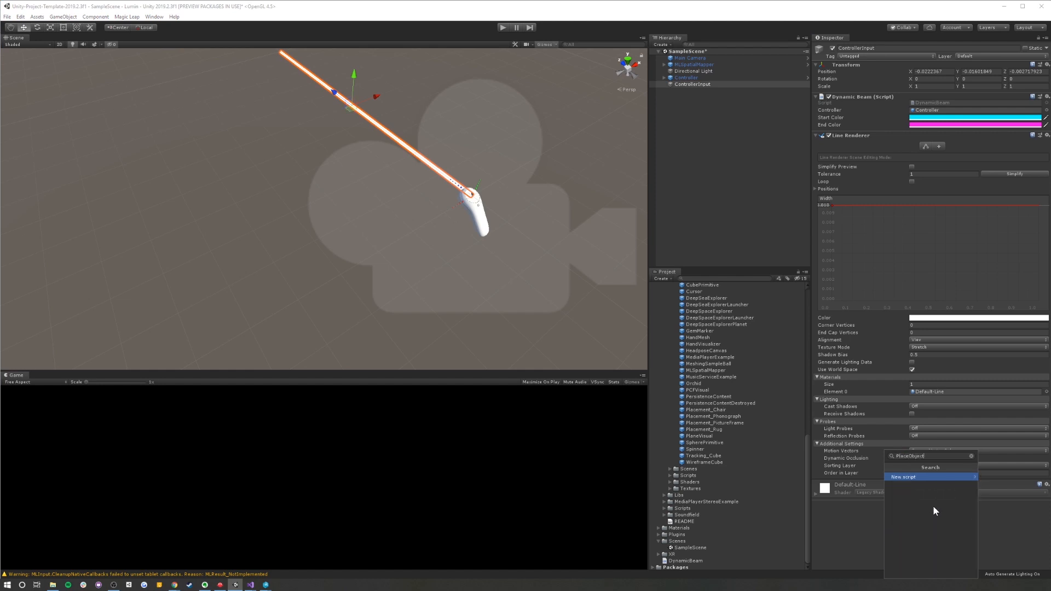
pyautogui.press('Return')
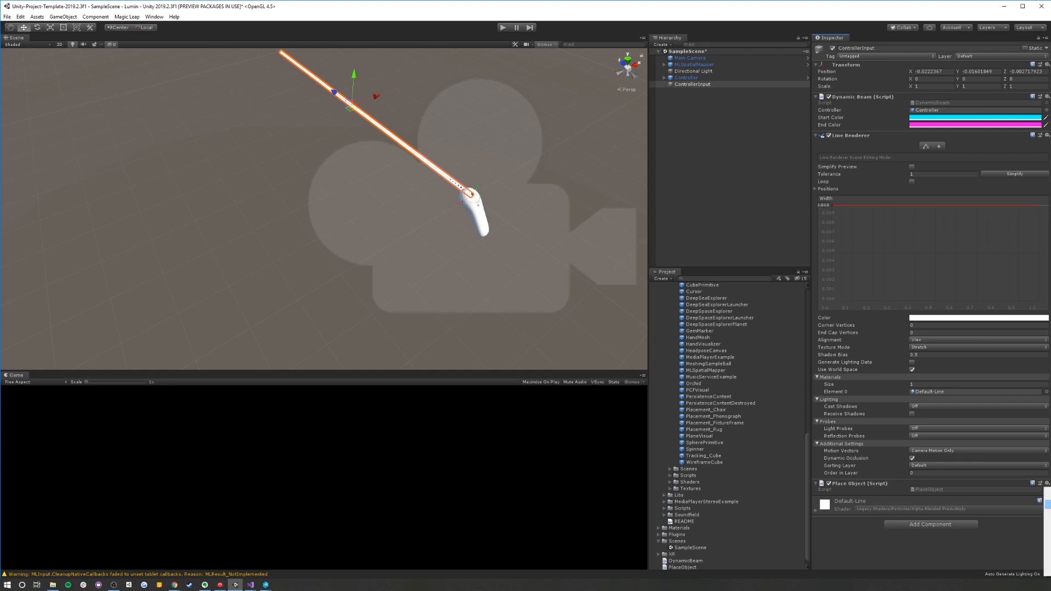
pyautogui.moveTo(1029, 484); pyautogui.dragTo(934, 191)
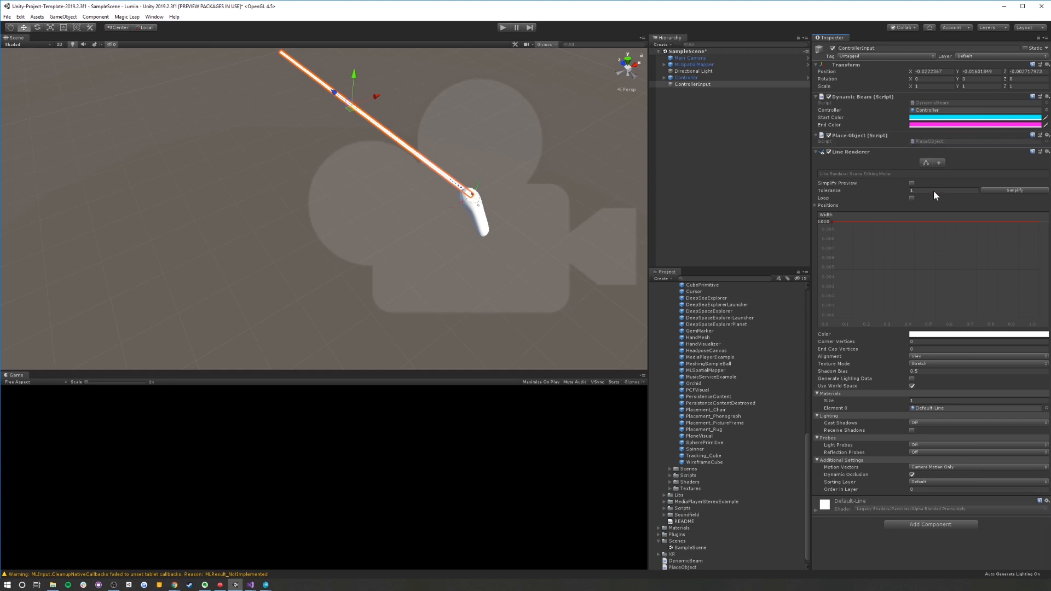
pyautogui.click(816, 152)
# Open the PlaceObject script in Visual Studio and import the UnityEngine.XR.MagicLeap namespace below the existing using lines
pyautogui.doubleClick(918, 141)
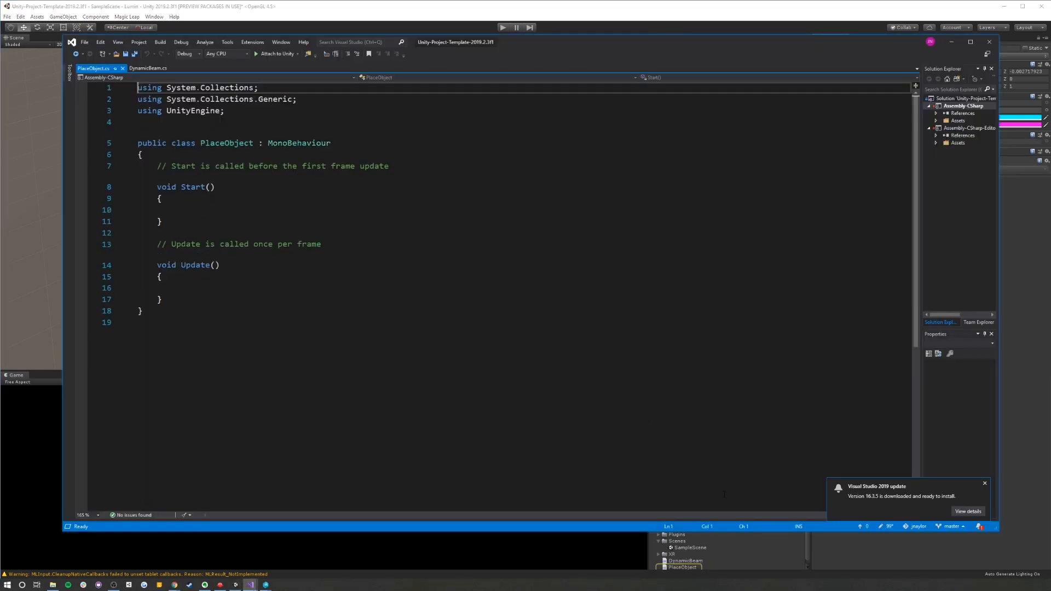
pyautogui.click(234, 111)
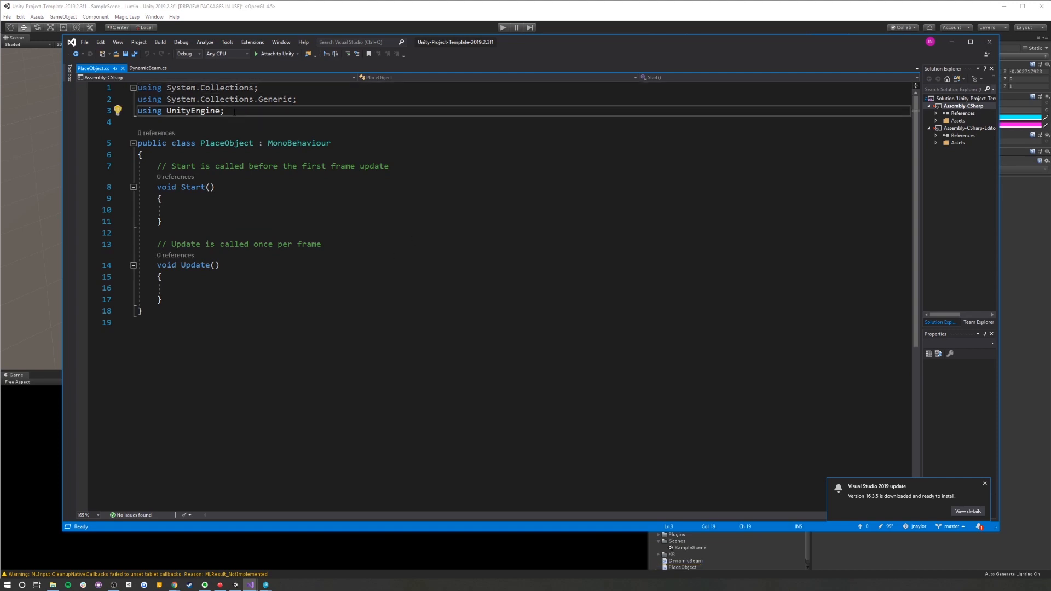
pyautogui.press('Return')
pyautogui.write('using UnityEngine.XR.MagicLeap;')
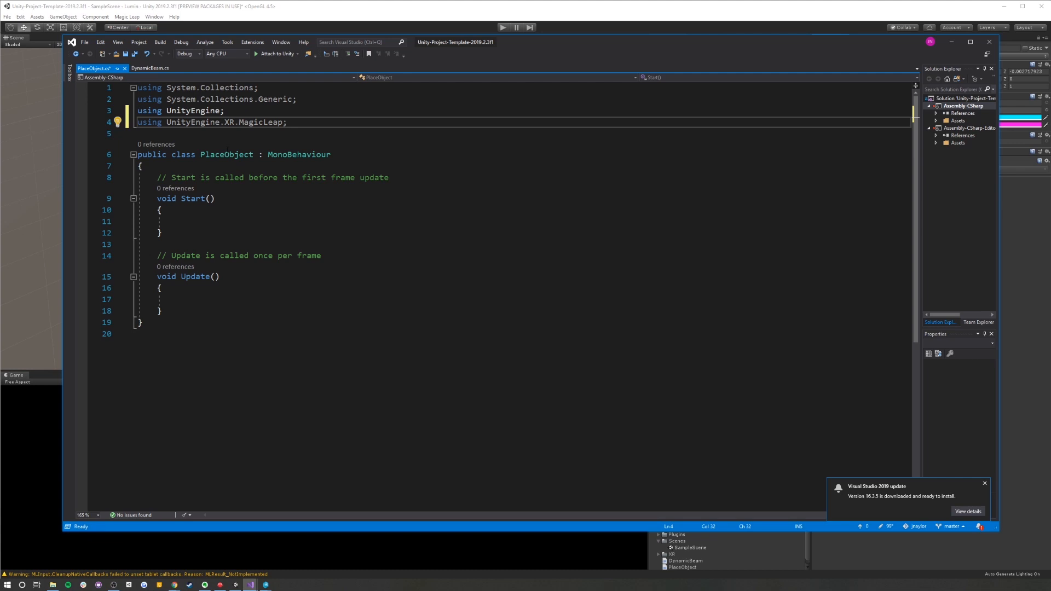
# Declare a public GameObject ObjectToPlace and a private MLInputController controller at the start of the PlaceObject class
pyautogui.click(208, 165)
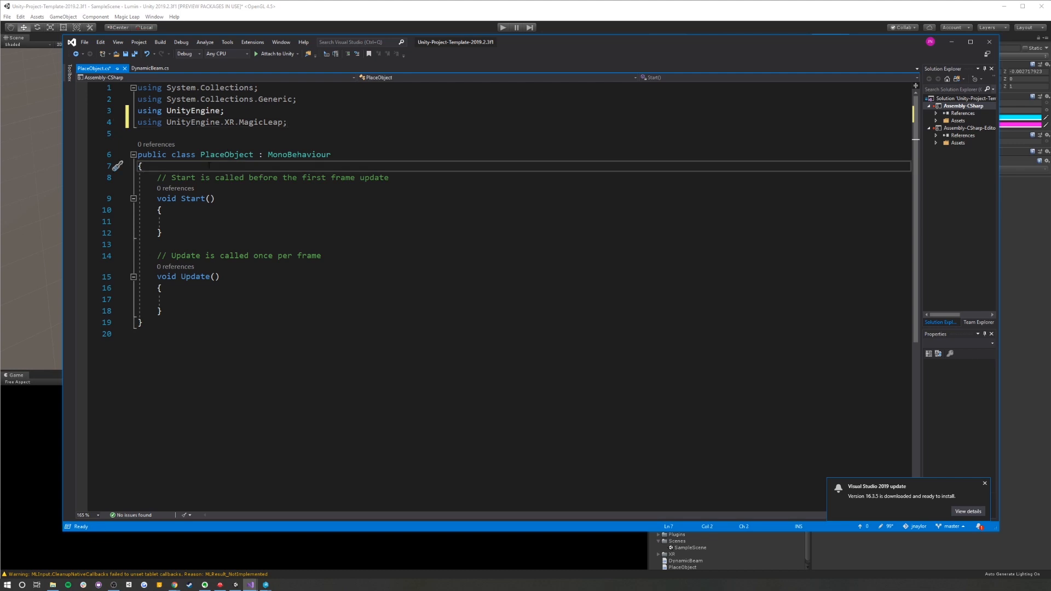
pyautogui.press('Return')
pyautogui.press('Return')
pyautogui.press('Return')
pyautogui.press('Up')
pyautogui.write('public GameObject;')
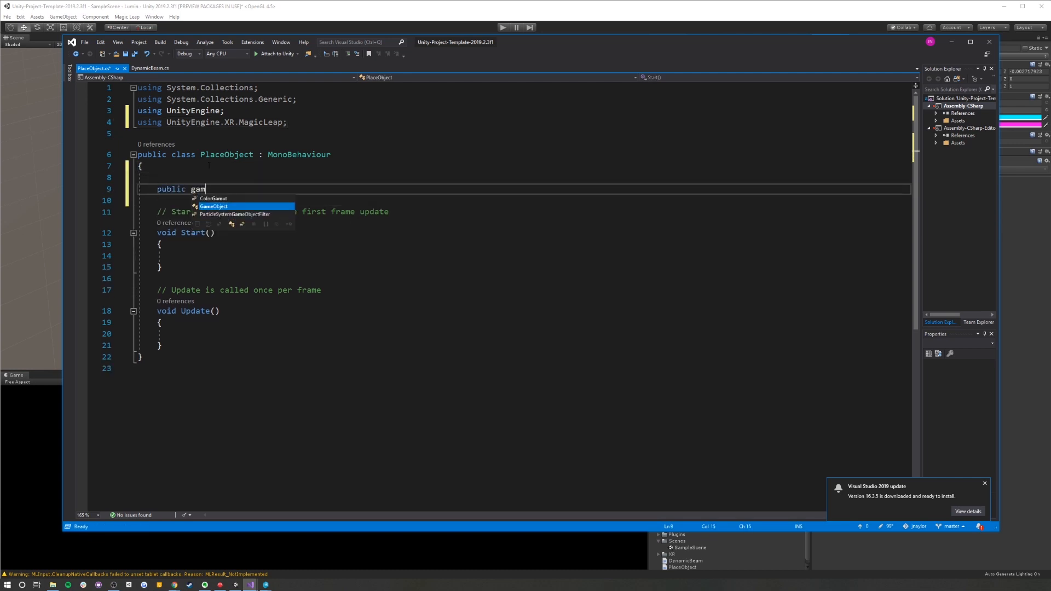
pyautogui.write(' Obje')
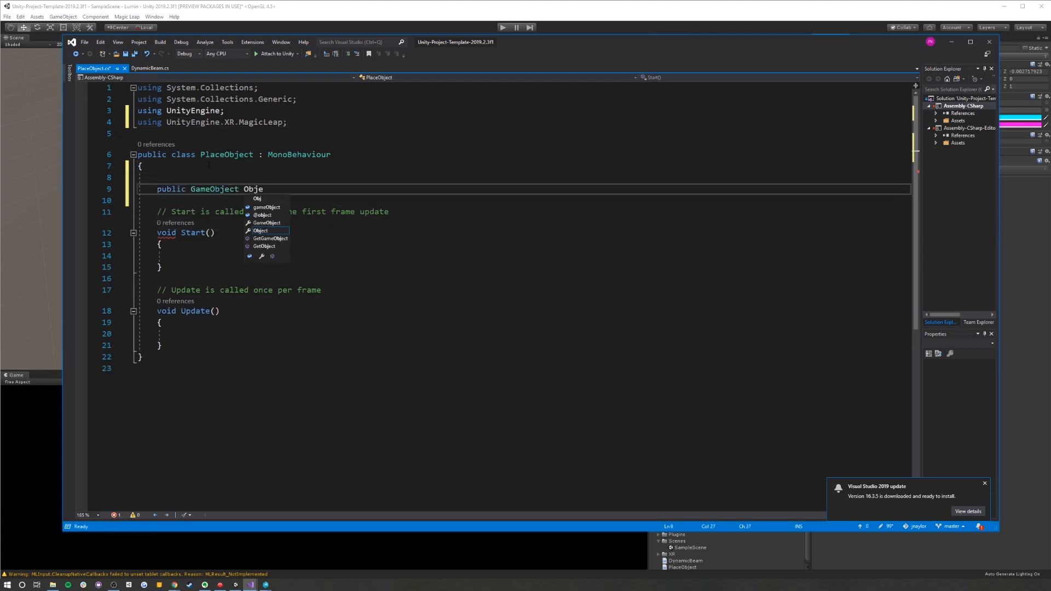
pyautogui.write('ctToPlace;')
pyautogui.press('Return')
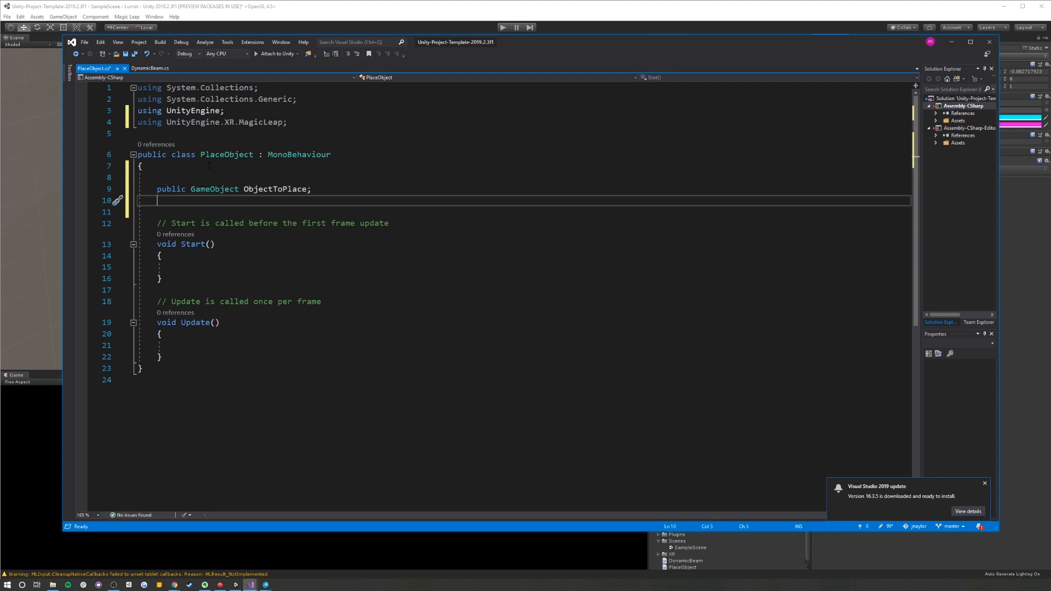
pyautogui.write('private MLInputController ')
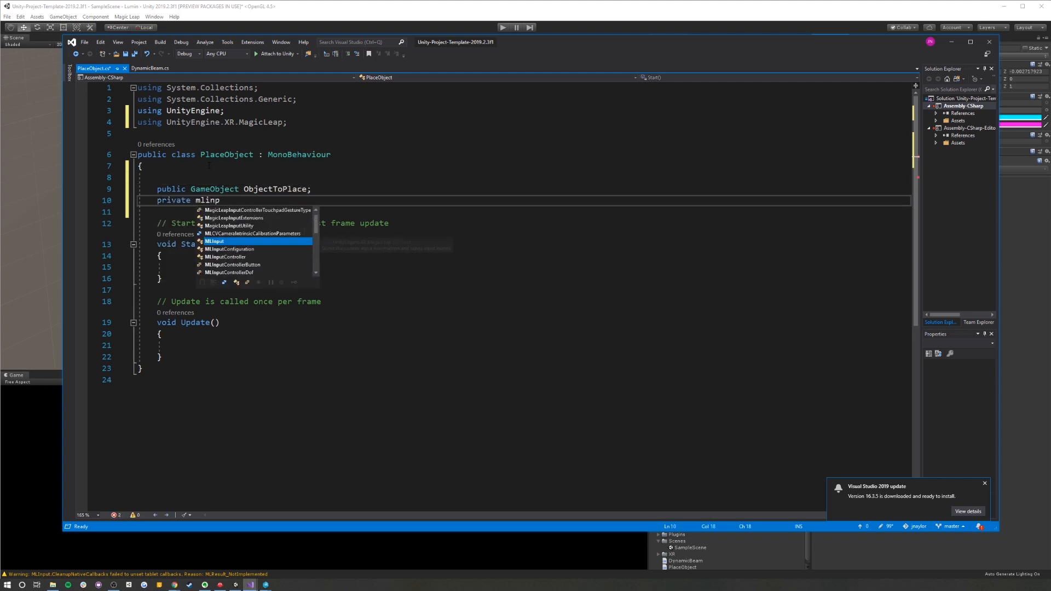
pyautogui.write('controller;')
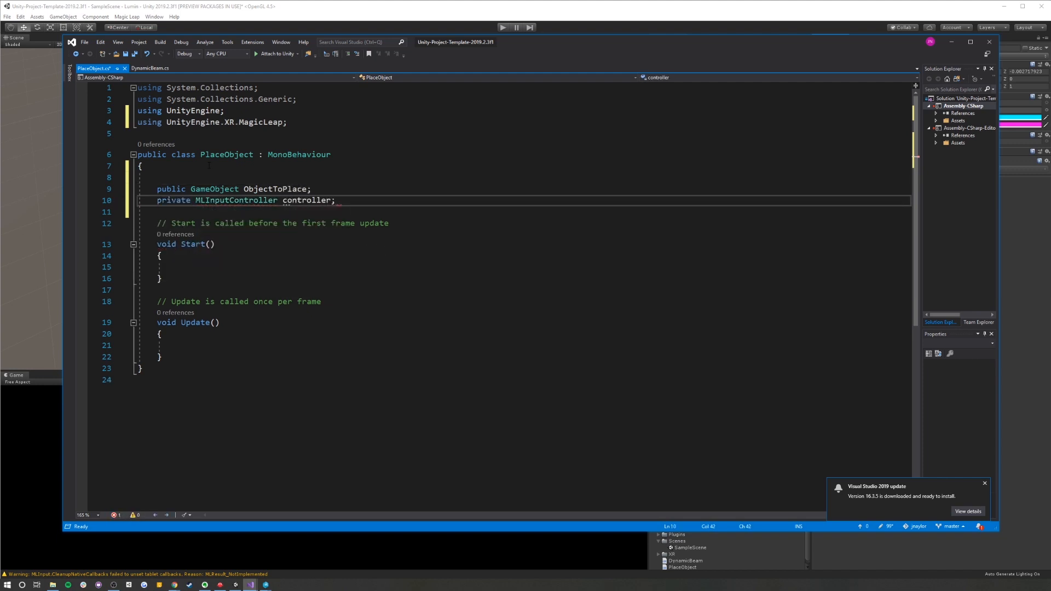
# Start Magic Leap input in the Start method with MLInput.Start();
pyautogui.press('Down')
pyautogui.press('Down')
pyautogui.press('Down')
pyautogui.press('Down')
pyautogui.press('Down')
pyautogui.write('MLInput.')
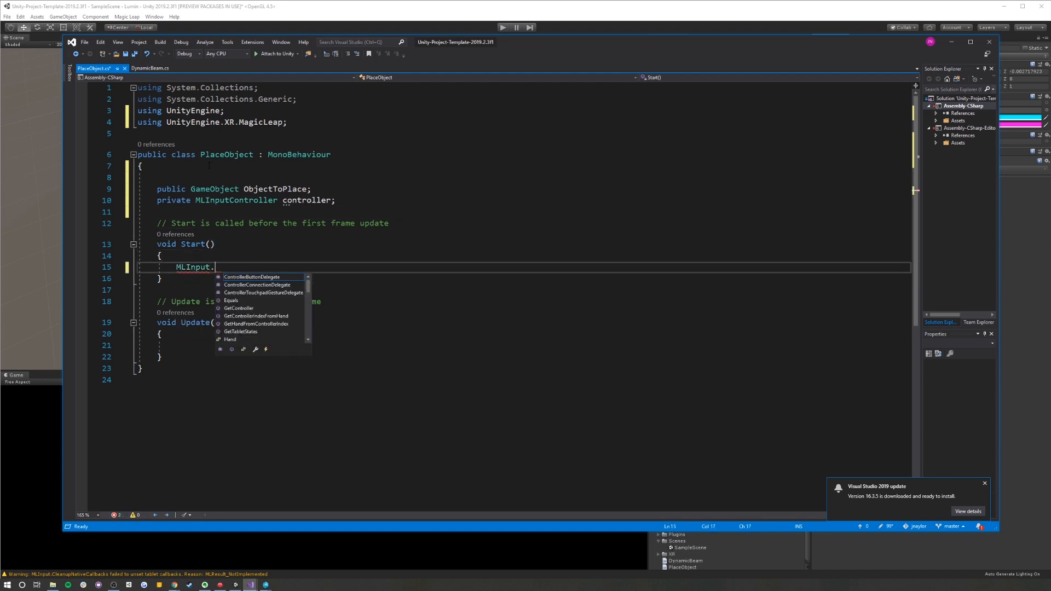
pyautogui.write('Start();')
pyautogui.press('Return')
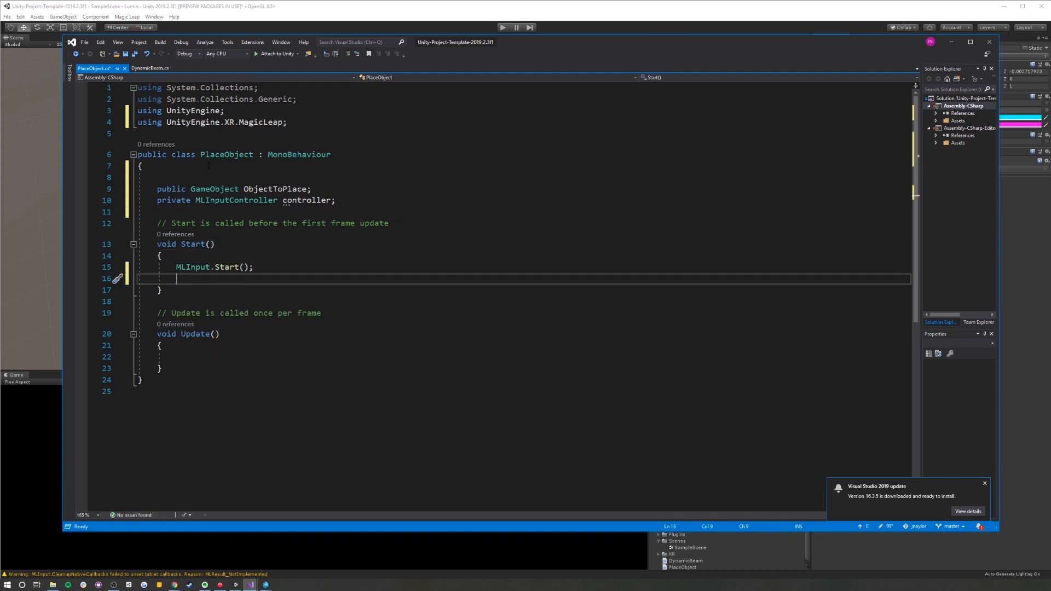
# Subscribe an OnButtonDown handler to MLInput.OnControllerButtonDown below the MLInput.Start() call
pyautogui.write('MLInput.oncontr')
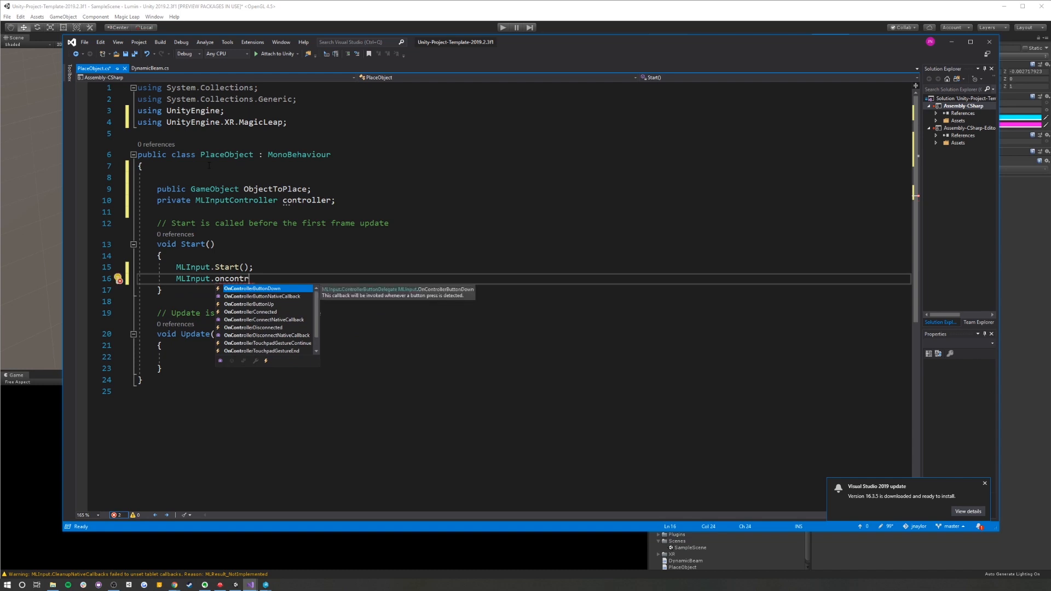
pyautogui.press('Tab')
pyautogui.write('+= OnButtonDo')
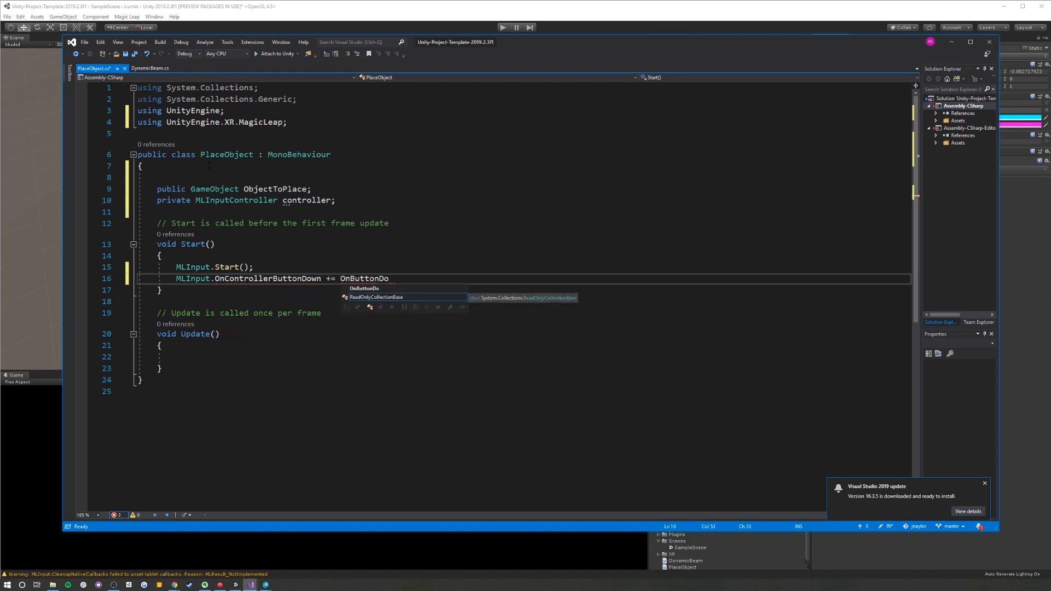
pyautogui.write('wnl')
pyautogui.press('BackSpace')
pyautogui.write(';')
pyautogui.press('Return')
# Assign controller from MLInput.GetController(MLInput.Hand.Left) at the end of the Start method
pyautogui.write('contr')
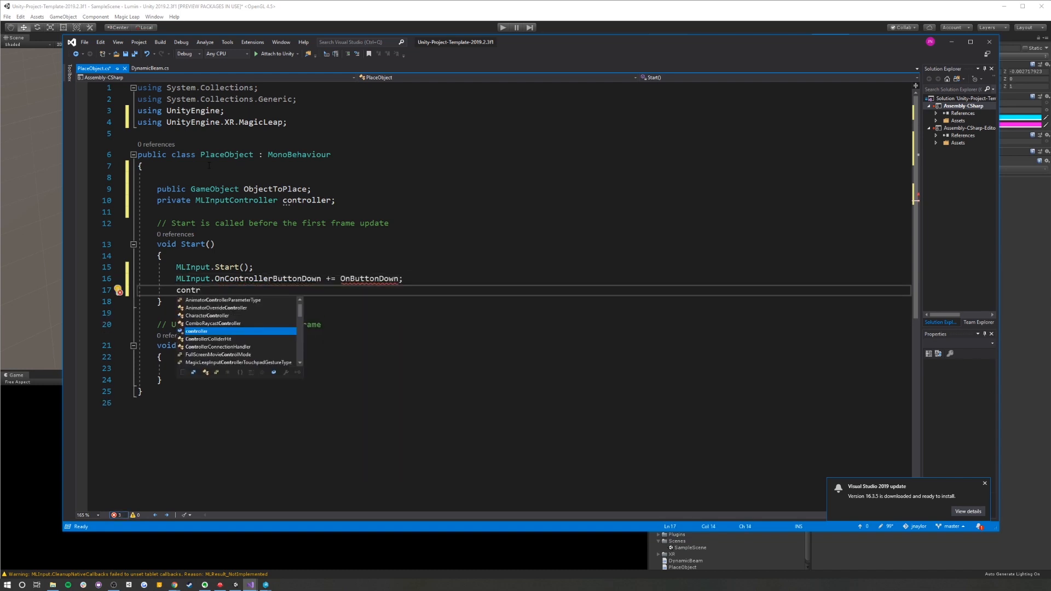
pyautogui.write('oller = MLInput.')
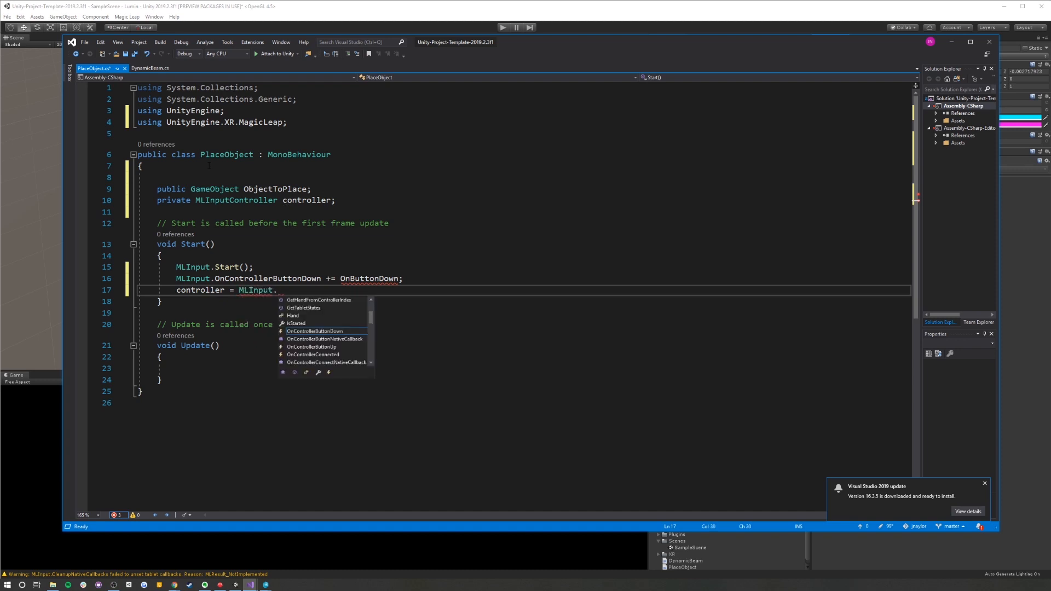
pyautogui.write('GetController(MLInput.Hand.')
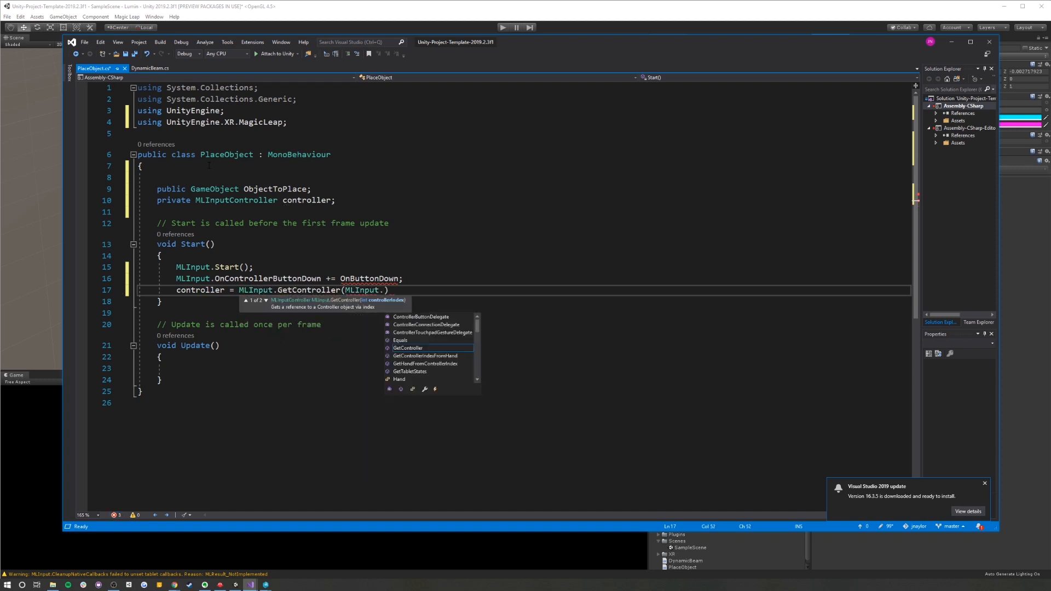
pyautogui.write('Left)')
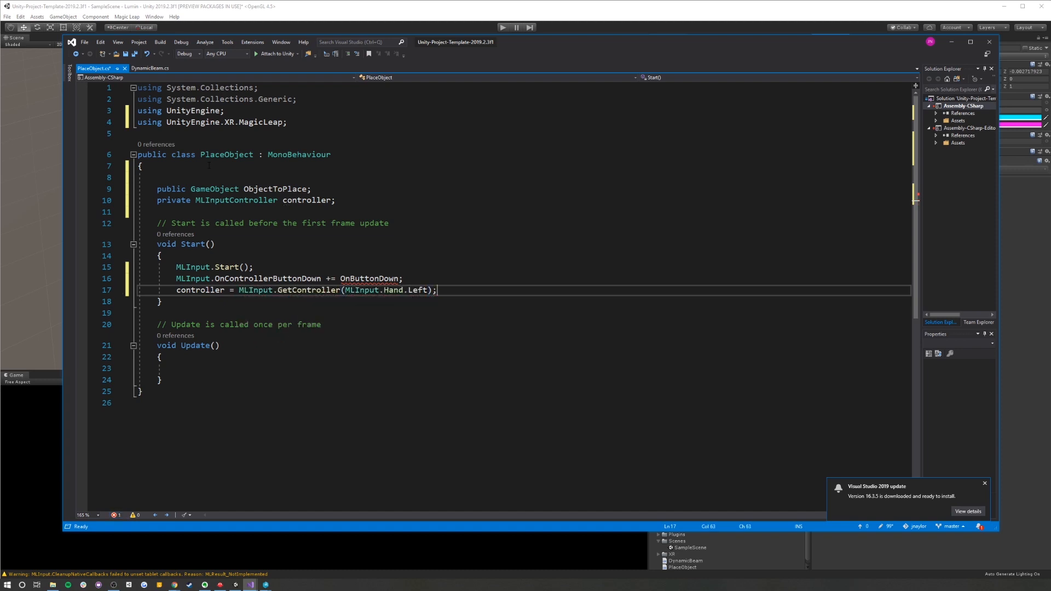
# Add a void OnButtonDown method with parameters byte controller_id and MLInputControllerButton button below Start, with an empty body
pyautogui.press('Down')
pyautogui.press('Return')
pyautogui.press('Return')
pyautogui.write('void OnButton')
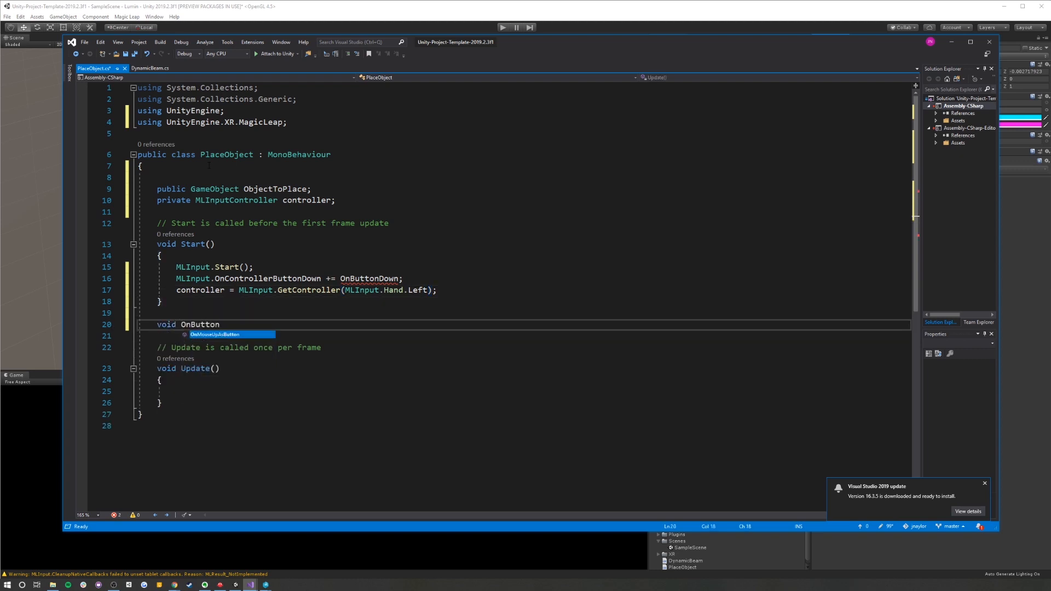
pyautogui.write('Down(byte contr')
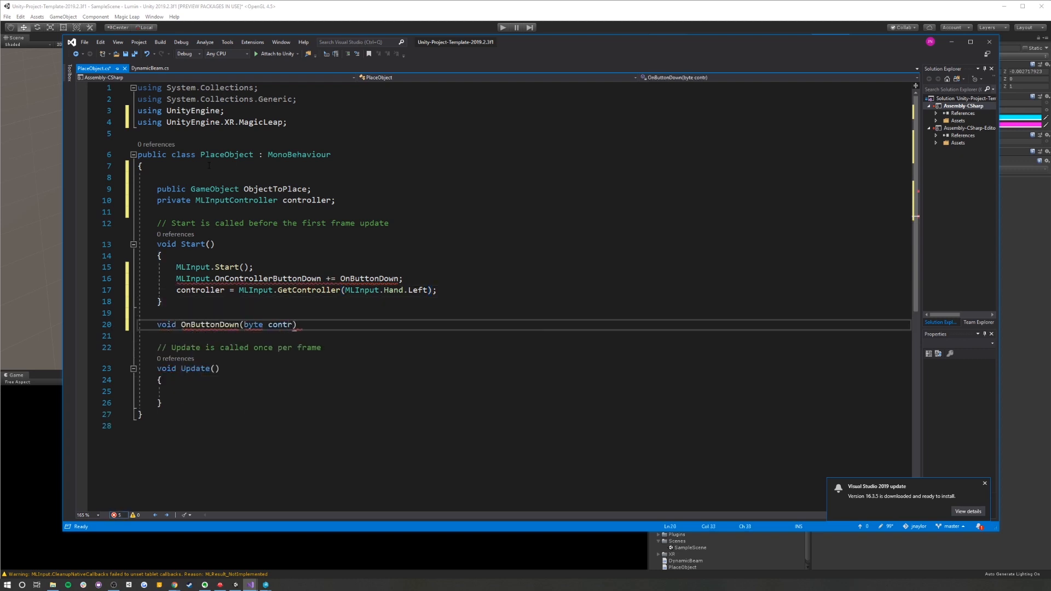
pyautogui.press('BackSpace')
pyautogui.press('BackSpace')
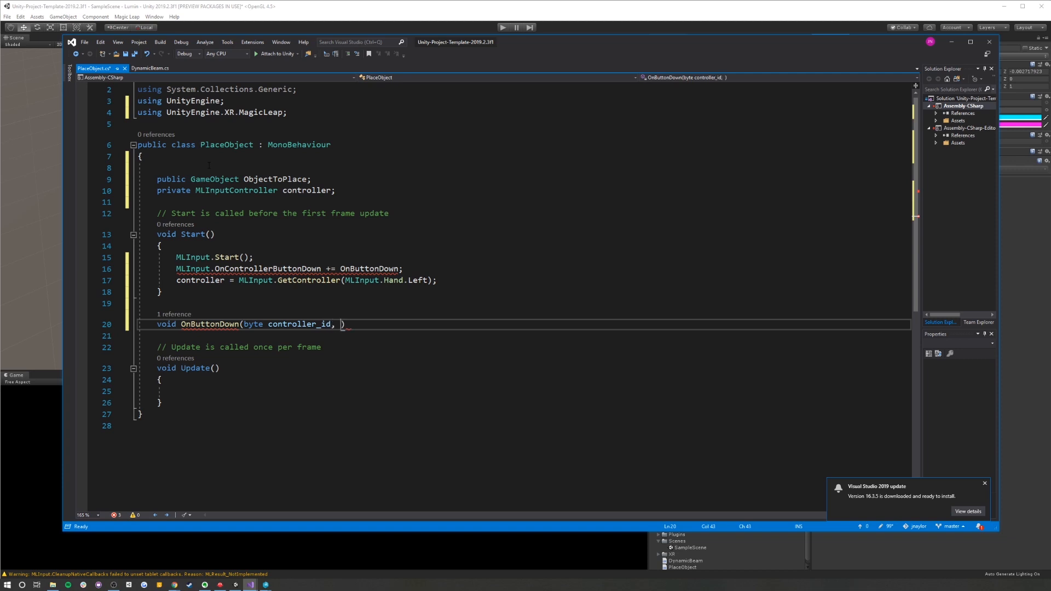
pyautogui.write('troller_id, M')
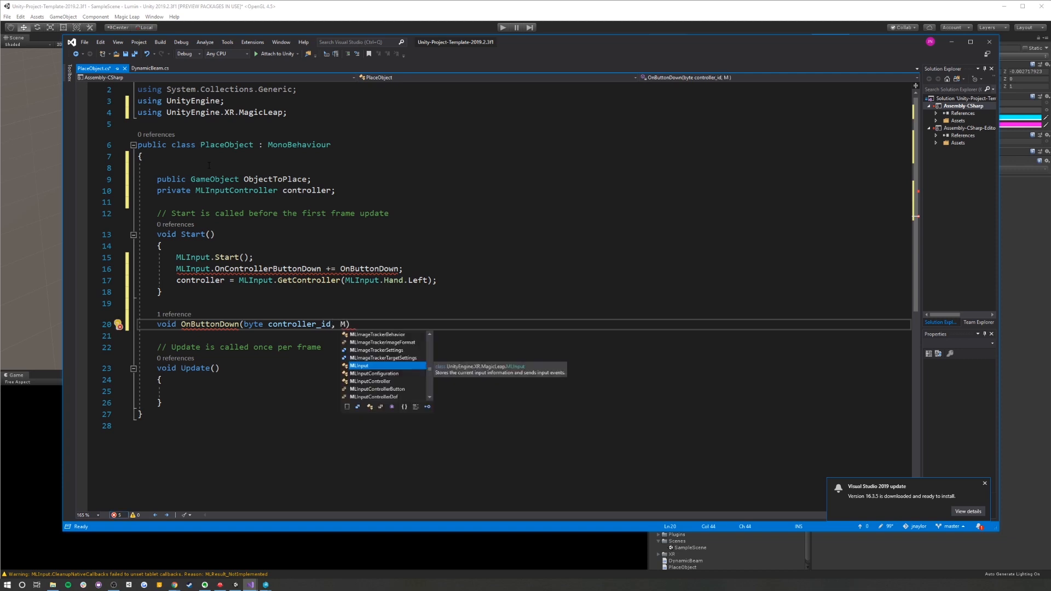
pyautogui.write('LInputControllerButton ')
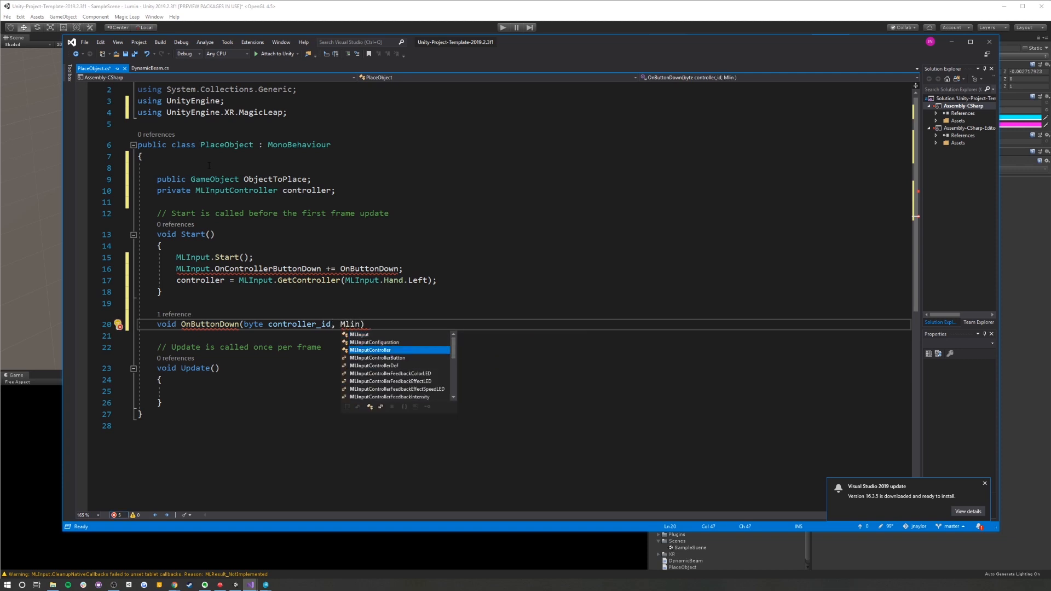
pyautogui.write('button')
pyautogui.press('End')
pyautogui.press('Return')
pyautogui.write('{')
pyautogui.press('Return')
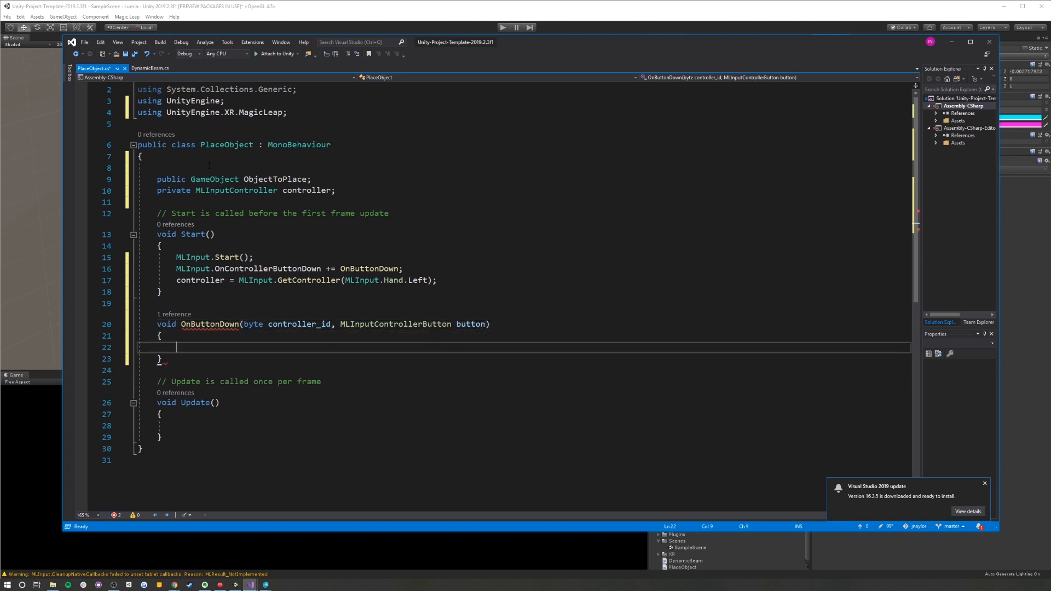
# Add an if block in OnButtonDown that checks button against MLInputControllerButton.Bumper
pyautogui.scroll(-1, 283, 301)
pyautogui.write('if (')
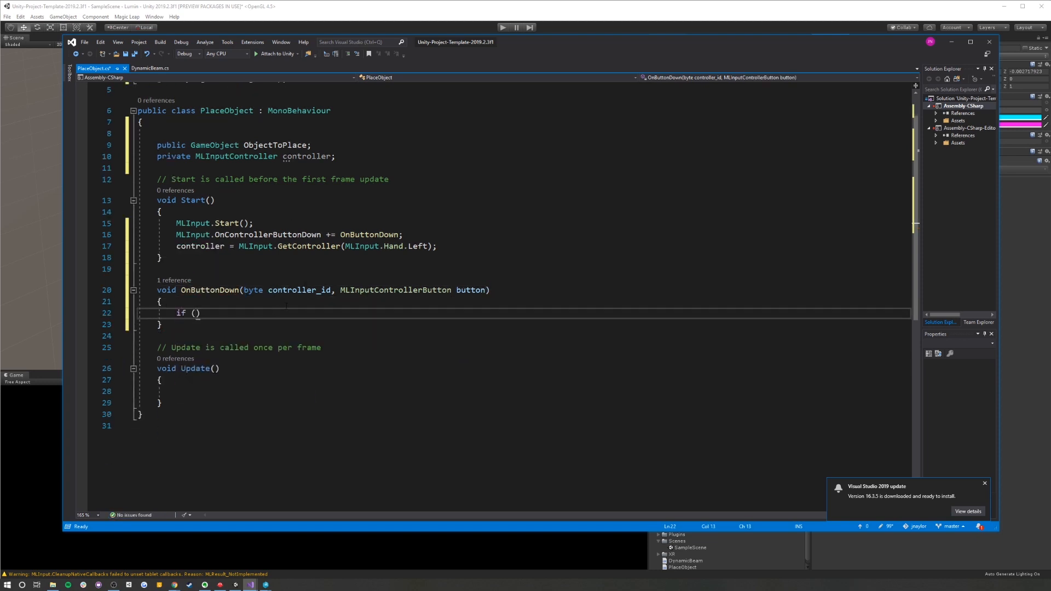
pyautogui.write('button = MLInputControllerButton.')
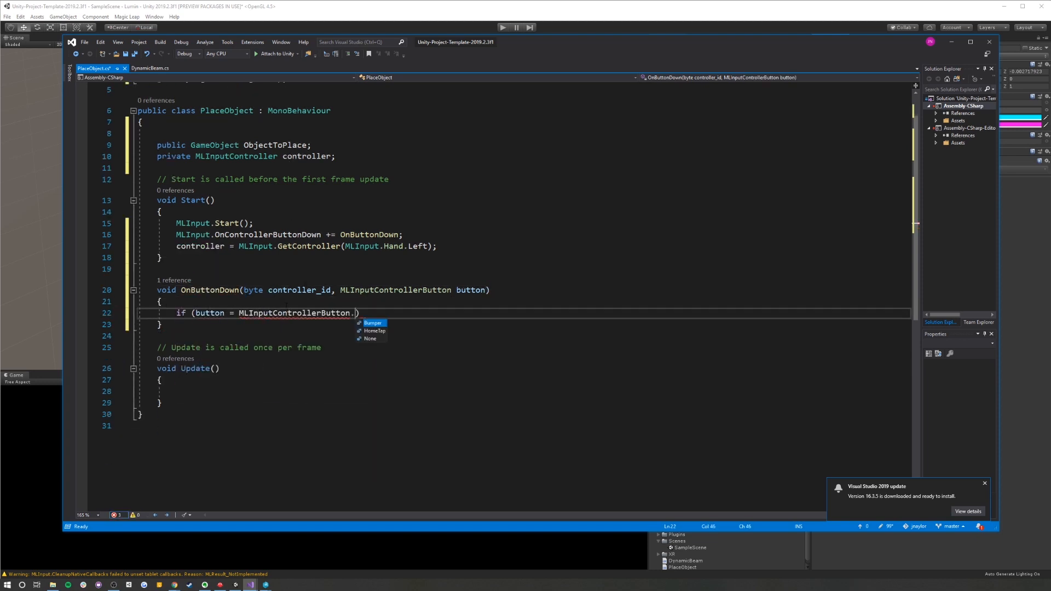
pyautogui.press('Tab')
pyautogui.press('End')
pyautogui.press('Return')
pyautogui.write('{')
pyautogui.press('Return')
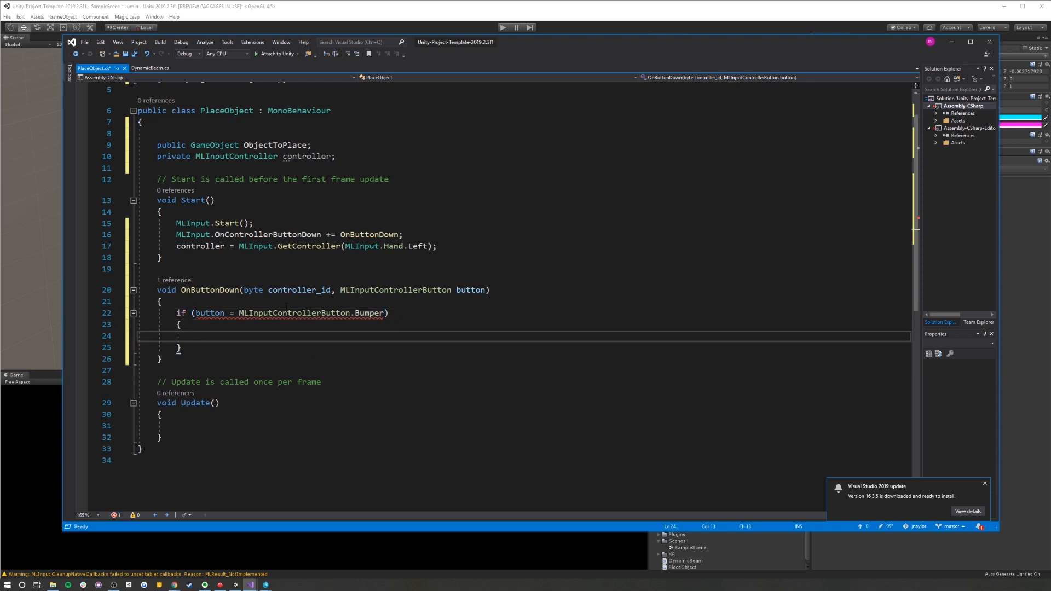
# Declare RaycastHit hit; inside the Bumper block and correct the condition's operator to ==
pyautogui.write('RaycastHit h')
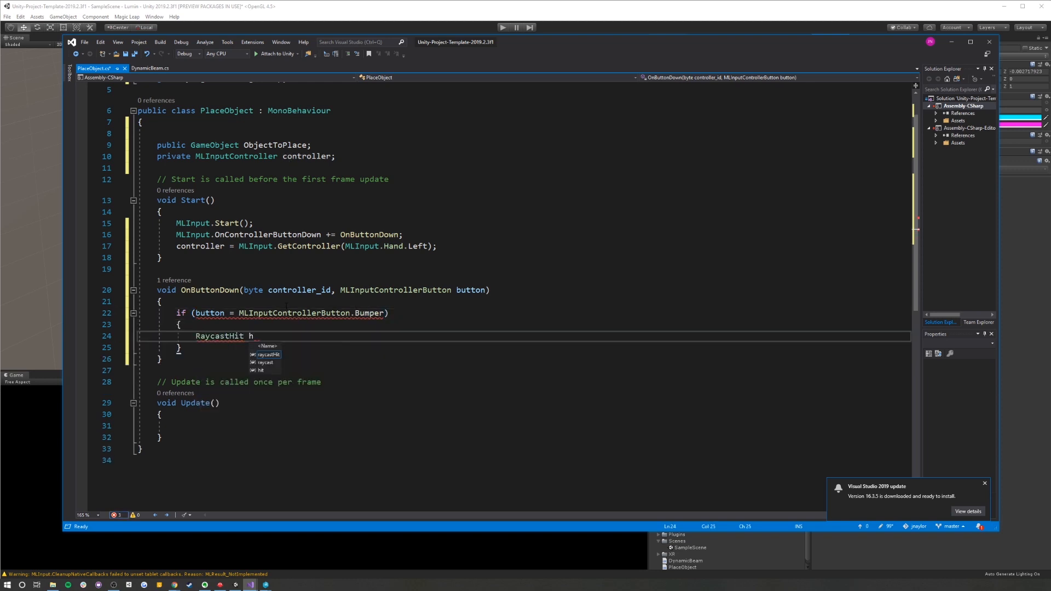
pyautogui.write('it')
pyautogui.click(236, 313)
pyautogui.write('=')
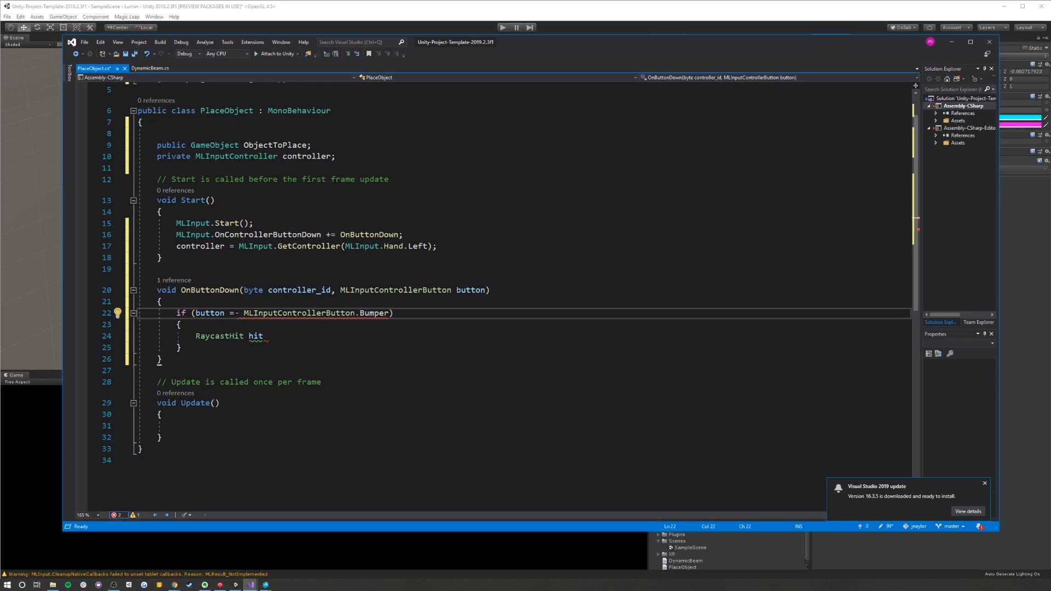
pyautogui.click(291, 337)
# Below the hit declaration, add an if block testing Physics.Raycast with controller.Position, transform.forward and out hit
pyautogui.press('Return')
pyautogui.write('if(Phy')
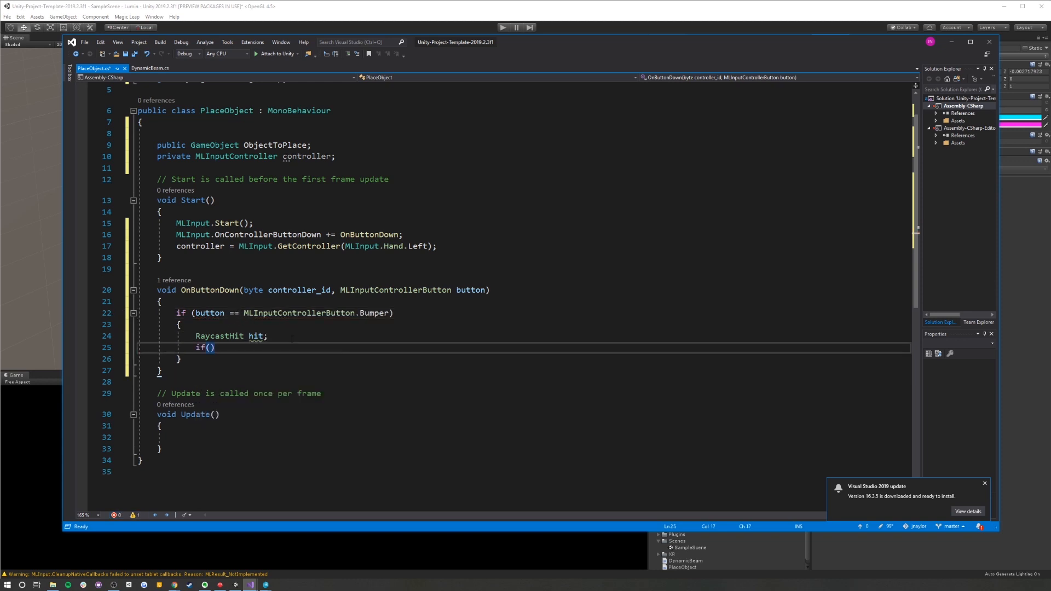
pyautogui.write('sics.ra')
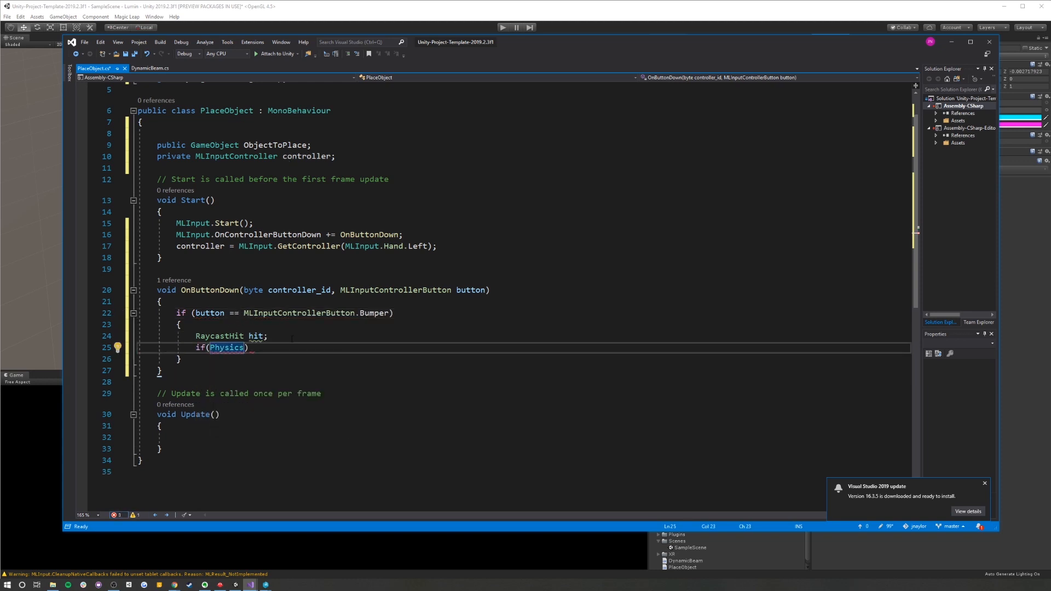
pyautogui.write('ycast(controller.')
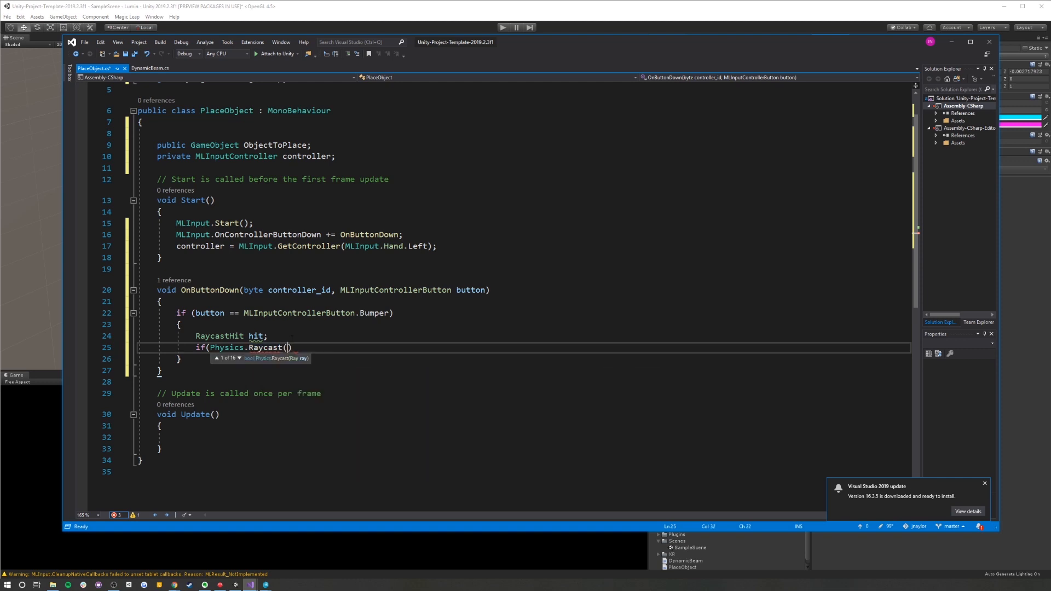
pyautogui.write('Position, transform.')
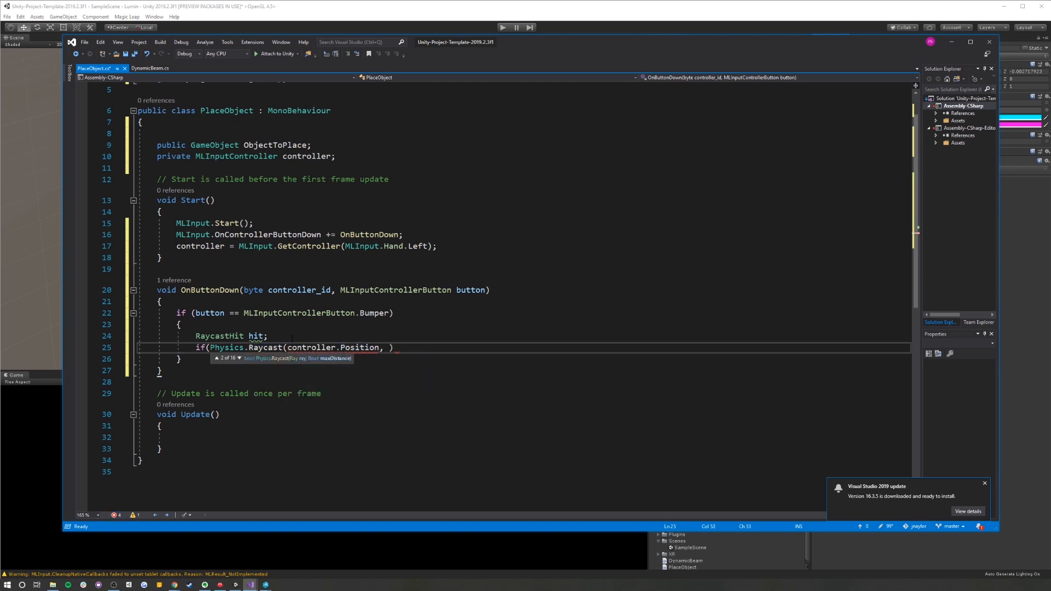
pyautogui.write('forward, out hit')
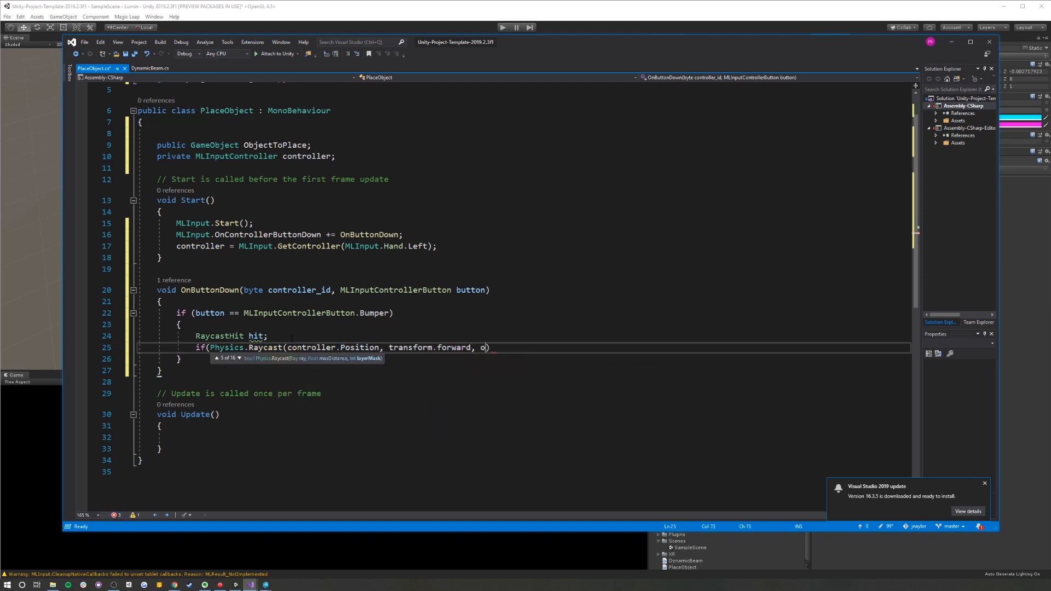
pyautogui.press('Return')
pyautogui.write('{')
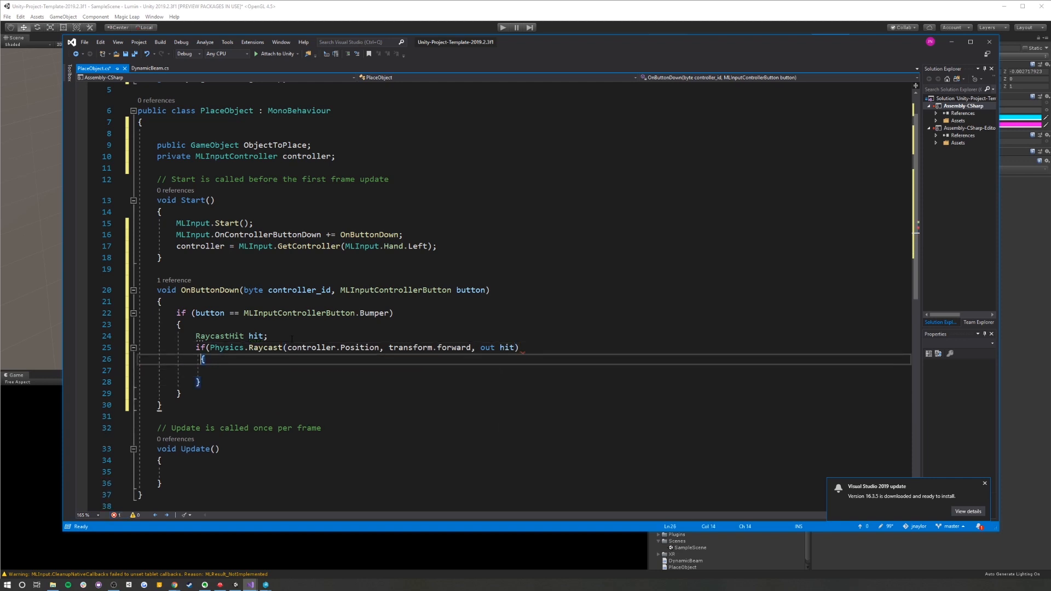
# Inside the raycast block, declare GameObject placeObject as an Instantiate call with ObjectToPlace and hit.point as its first arguments
pyautogui.press('Return')
pyautogui.write('GameObject place')
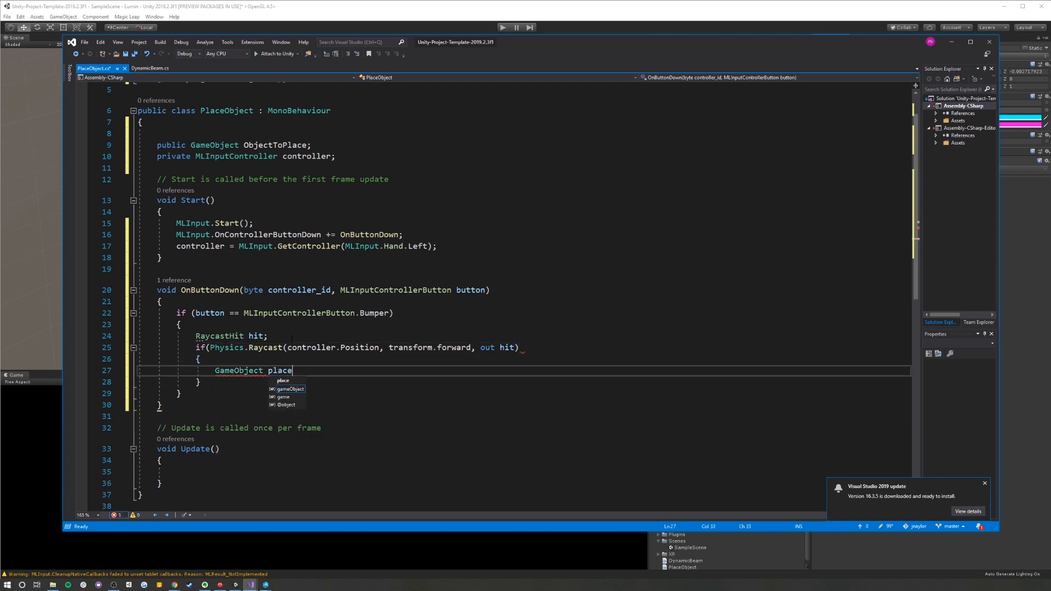
pyautogui.write('Object = Isn')
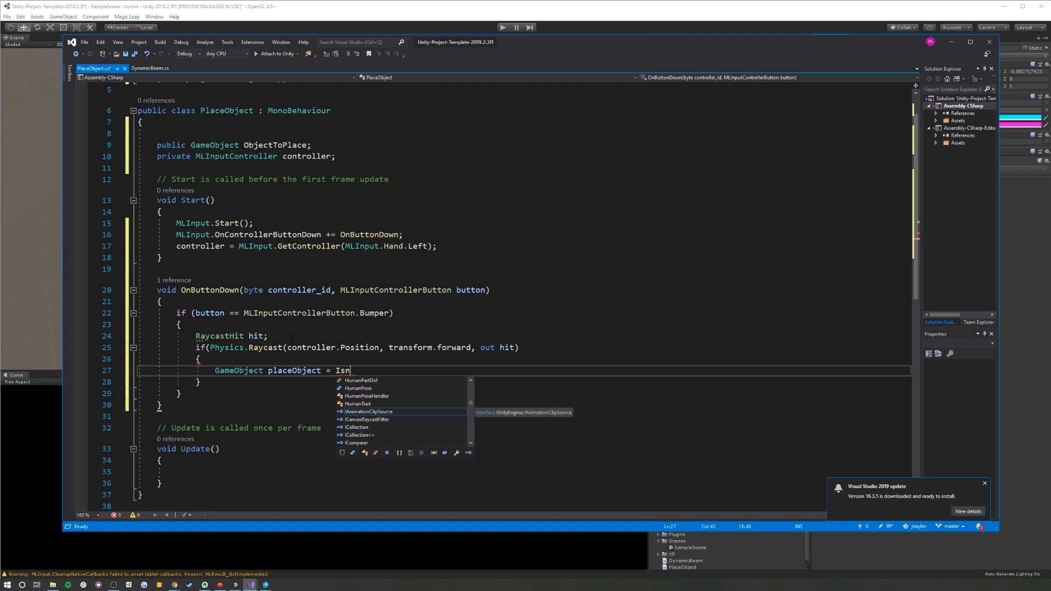
pyautogui.write('stantiate(obj')
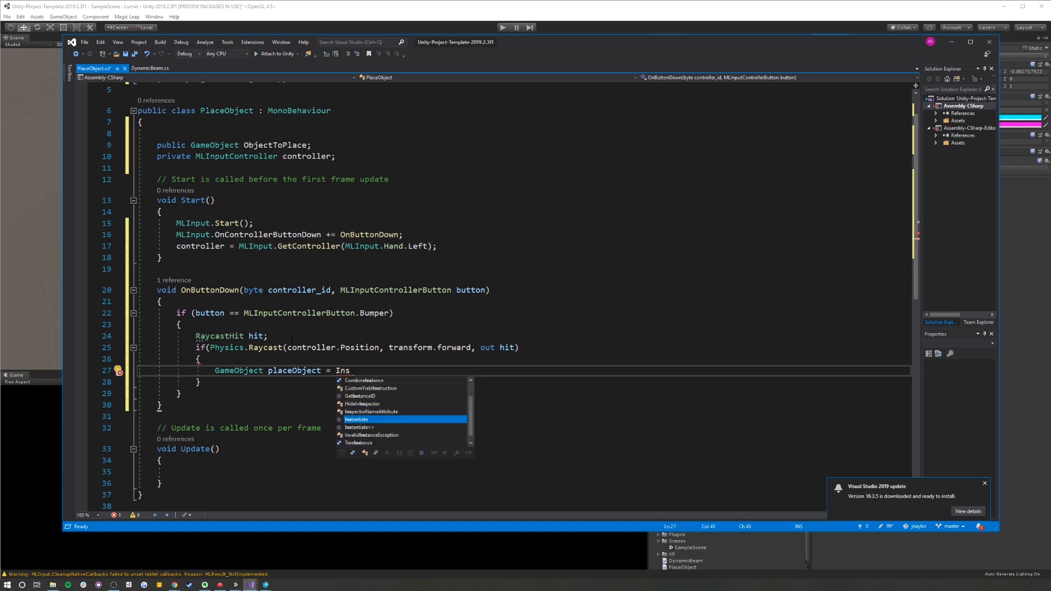
pyautogui.press('Down')
pyautogui.press('Down')
pyautogui.write(', ')
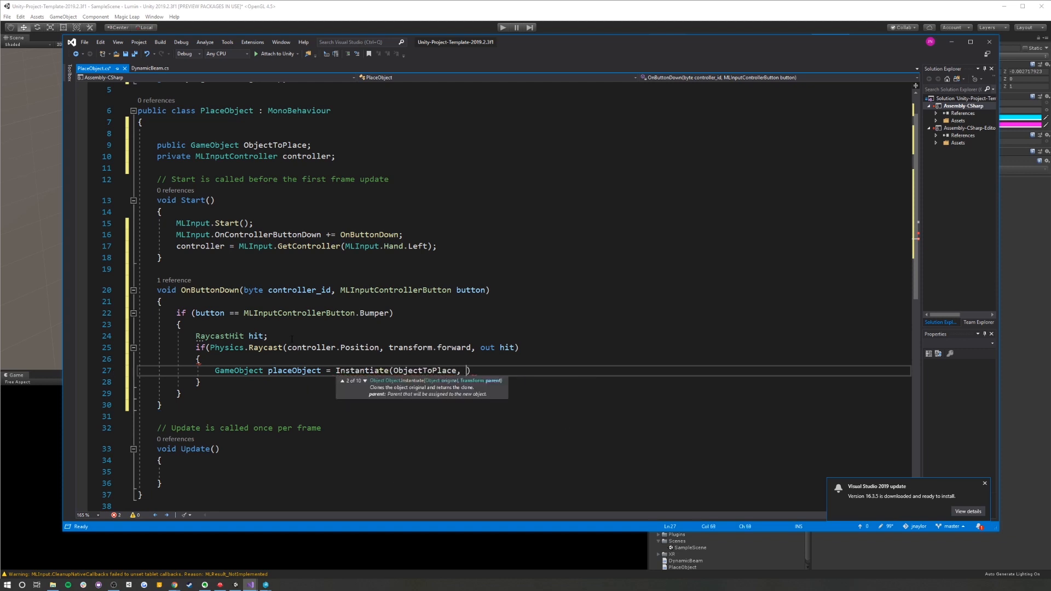
pyautogui.write('hit')
pyautogui.write('.point')
pyautogui.write(', ')
# Complete the Instantiate call with Quaternion.Euler(hit.normal) as the rotation argument and end the statement
pyautogui.write('Quaternion.e')
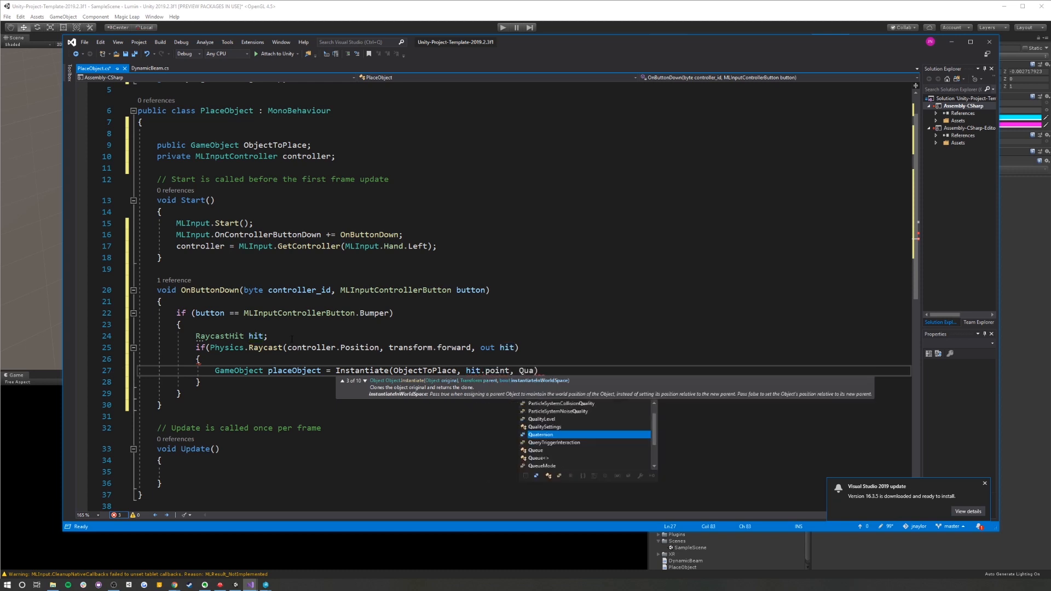
pyautogui.write('uler(hit.point')
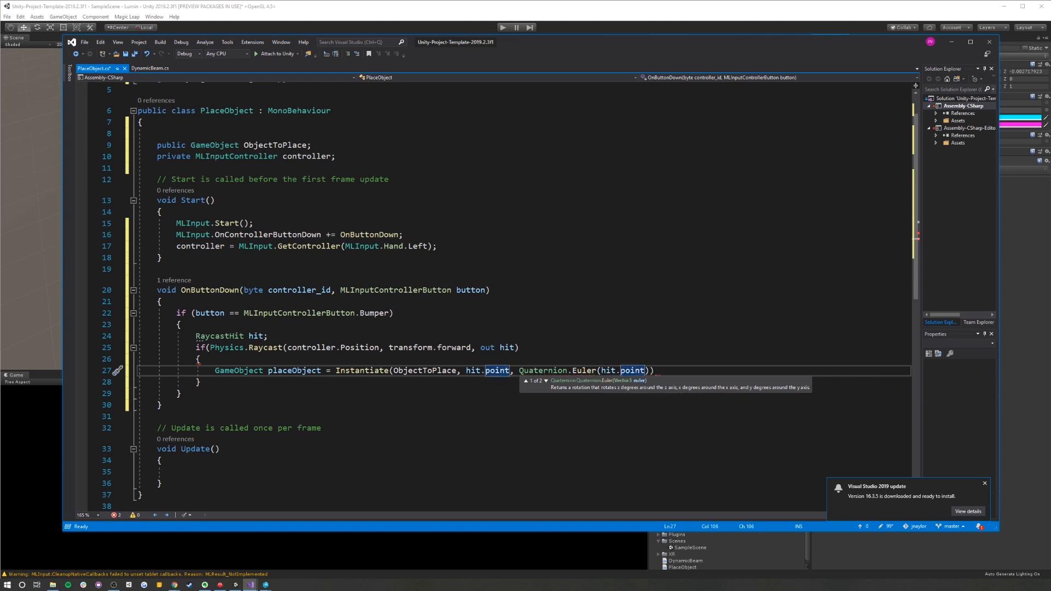
pyautogui.press('Escape')
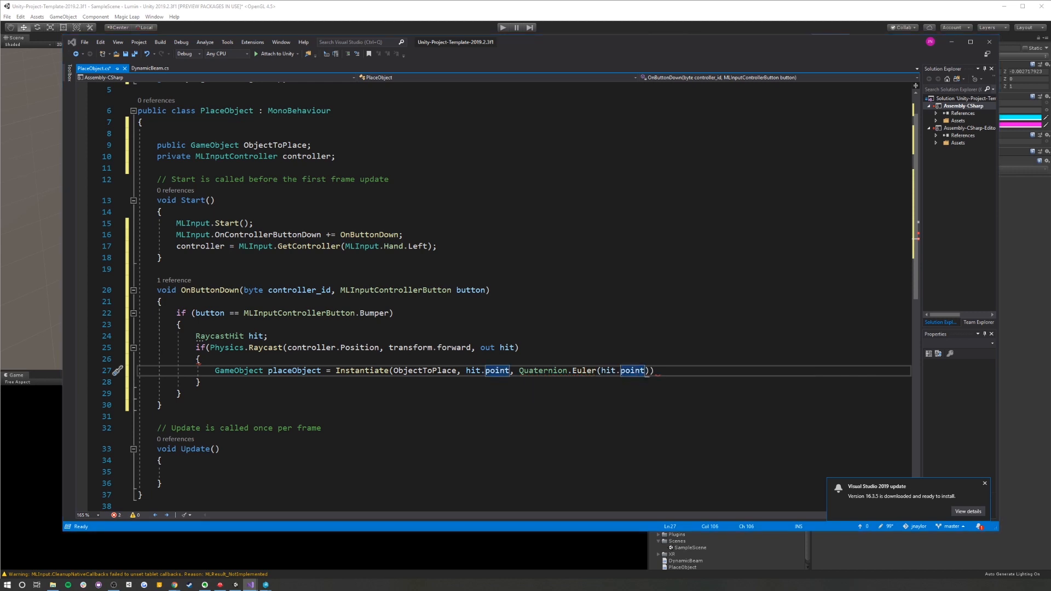
pyautogui.write('.nor')
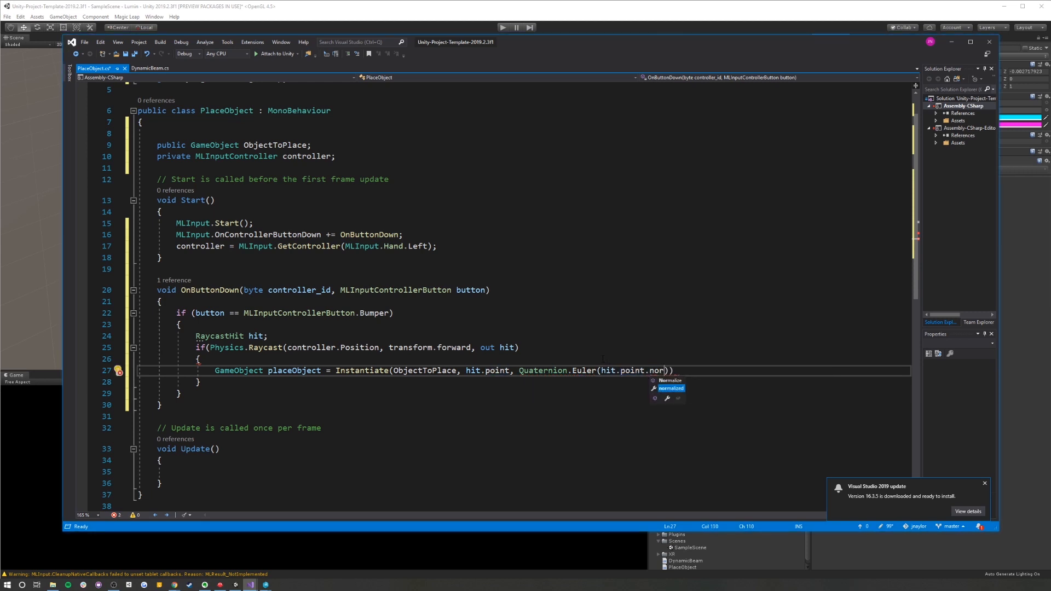
pyautogui.press('BackSpace')
pyautogui.press('BackSpace')
pyautogui.press('BackSpace')
pyautogui.press('BackSpace')
pyautogui.press('BackSpace')
pyautogui.press('BackSpace')
pyautogui.press('BackSpace')
pyautogui.press('BackSpace')
pyautogui.write('normal))')
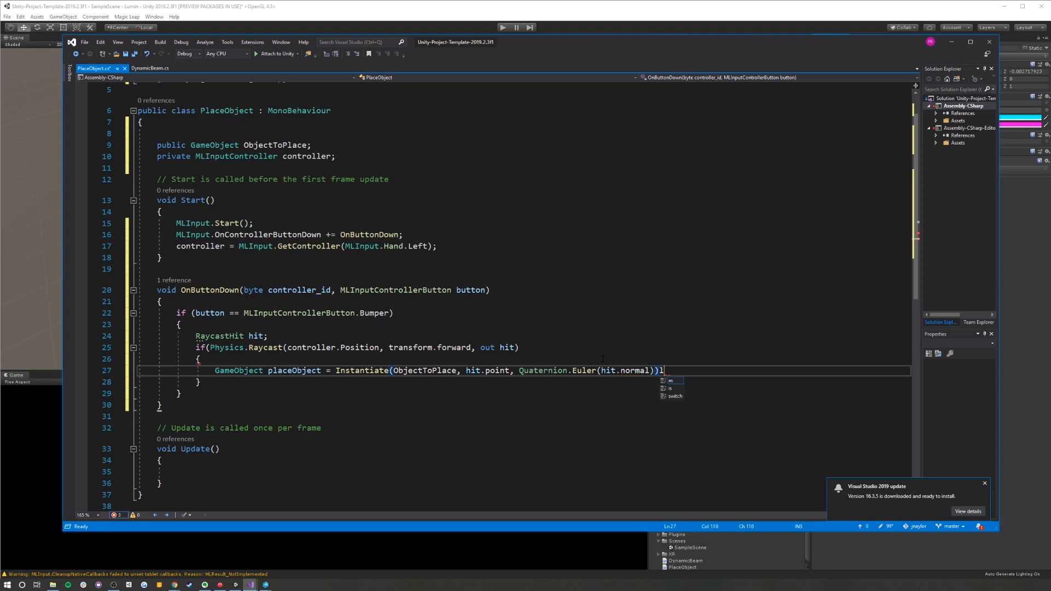
pyautogui.write(';')
# Add the missing closing parenthesis to the Physics.Raycast if condition
pyautogui.scroll(-1, 575, 340)
pyautogui.click(524, 312)
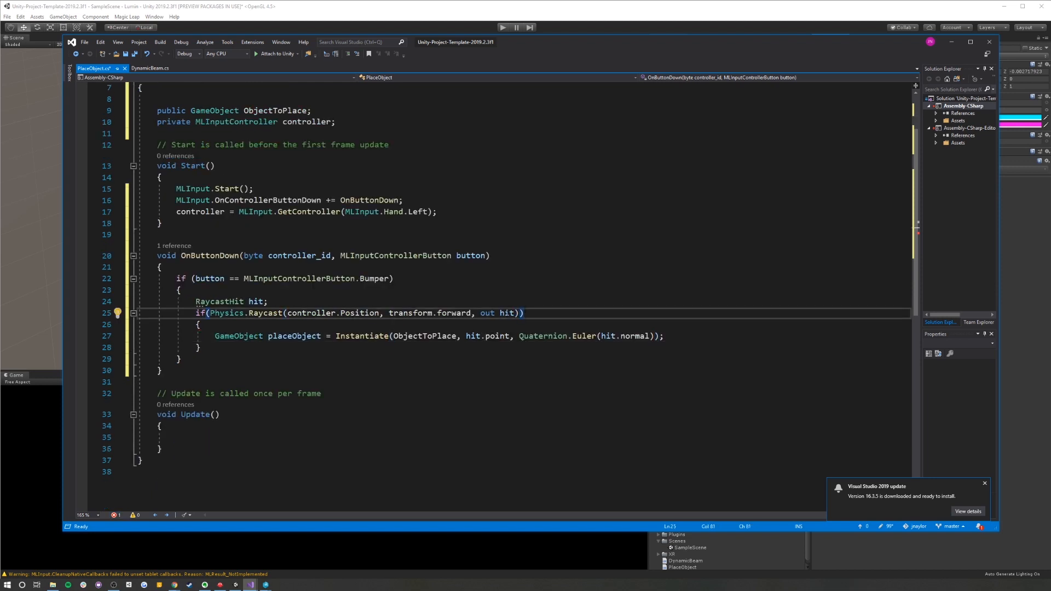
pyautogui.scroll(-1, 215, 340)
pyautogui.click(199, 403)
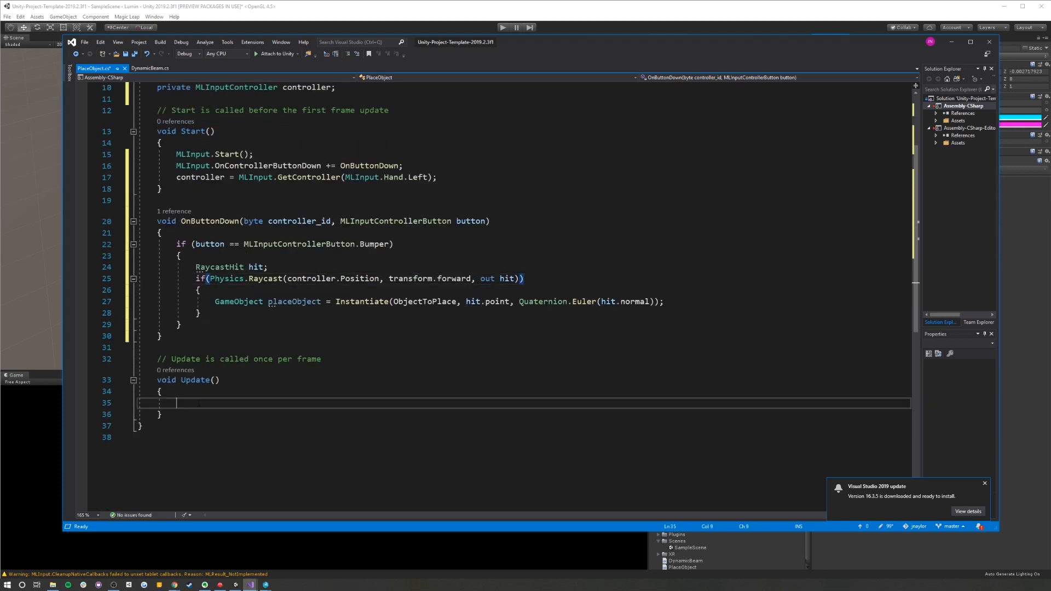
# Add a private void OnDestroy() method below OnButtonDown that calls MLInput.Stop();
pyautogui.click(188, 340)
pyautogui.press('Return')
pyautogui.press('Return')
pyautogui.write('pri')
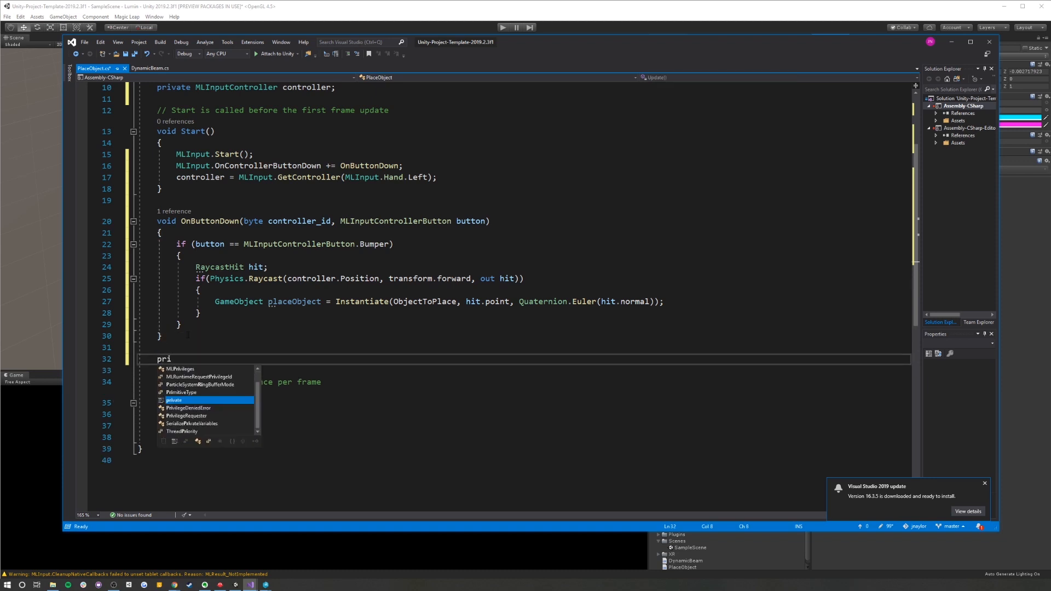
pyautogui.write('vate.void OnD')
pyautogui.press('Tab')
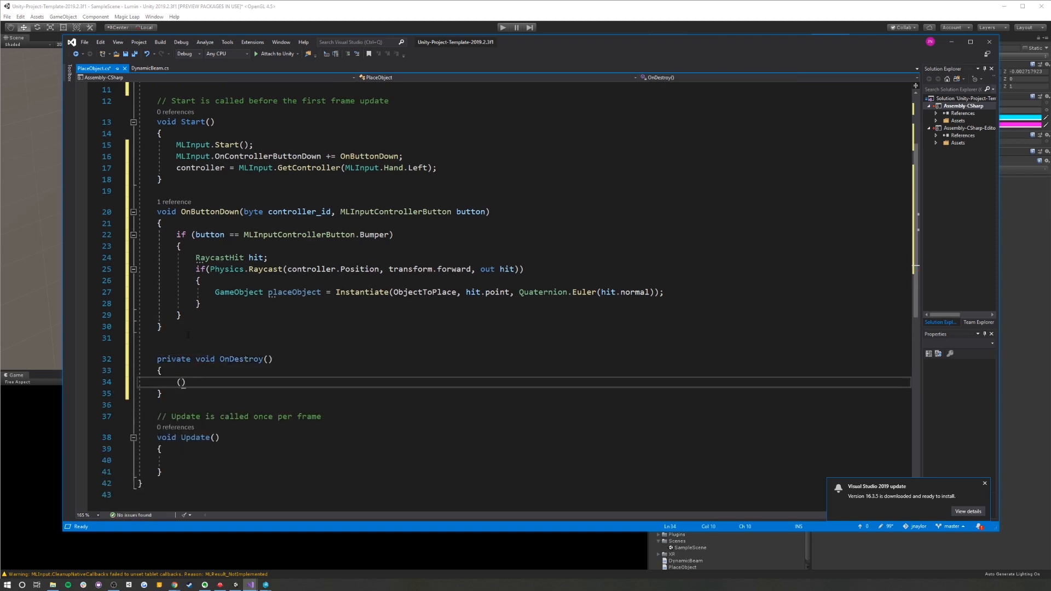
pyautogui.write('mlin.Stop')
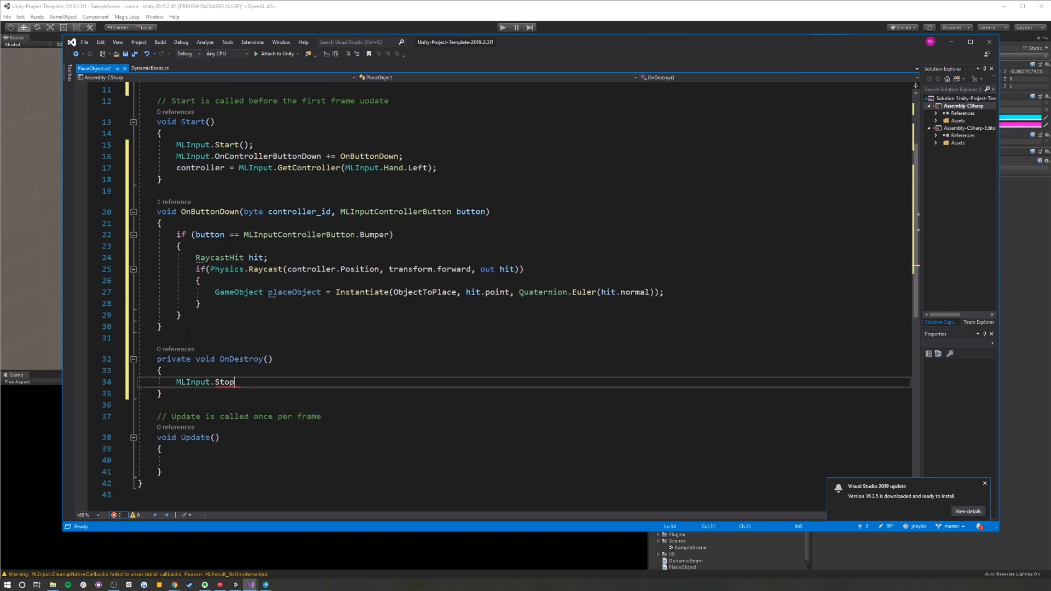
pyautogui.write('();')
# Unsubscribe OnButtonDown from MLInput.OnControllerButtonDown below the MLInput.Stop() call, and switch to Unity
pyautogui.press('Return')
pyautogui.write('mlin')
pyautogui.press('Tab')
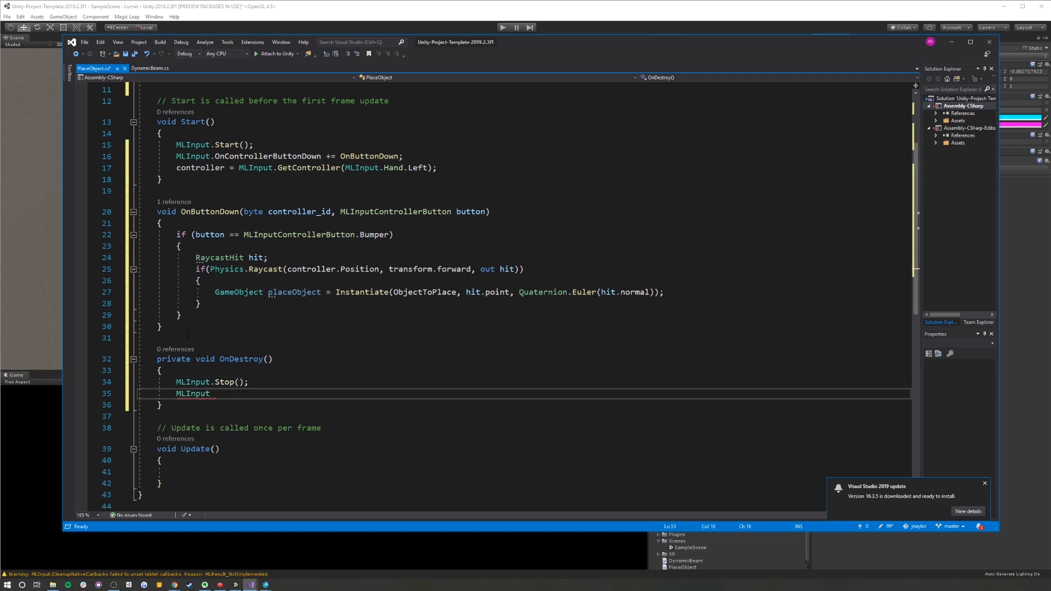
pyautogui.write('.onc')
pyautogui.press('Tab')
pyautogui.write('-= Onbut')
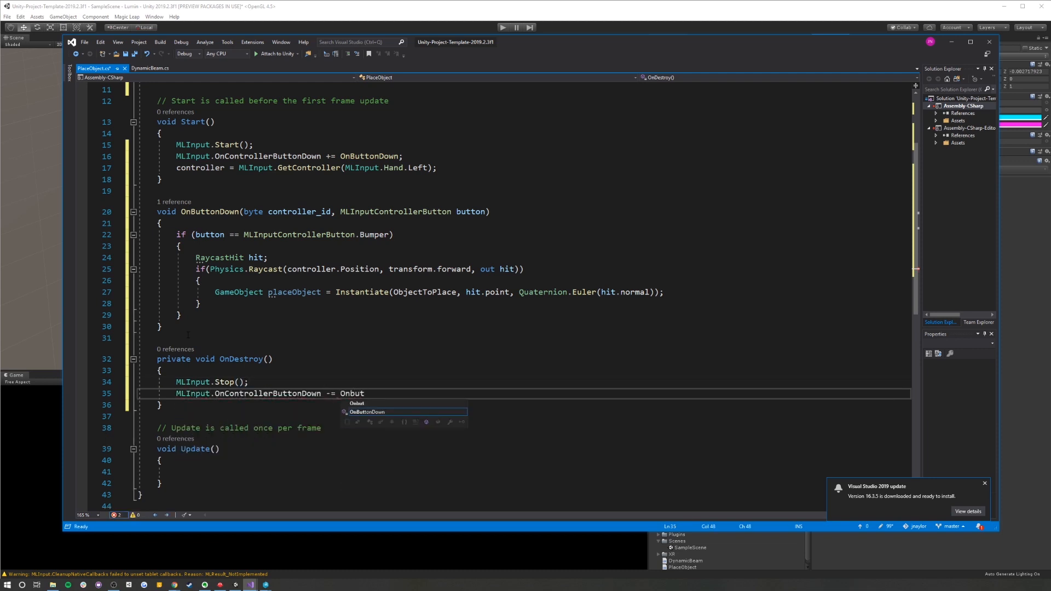
pyautogui.press('Escape')
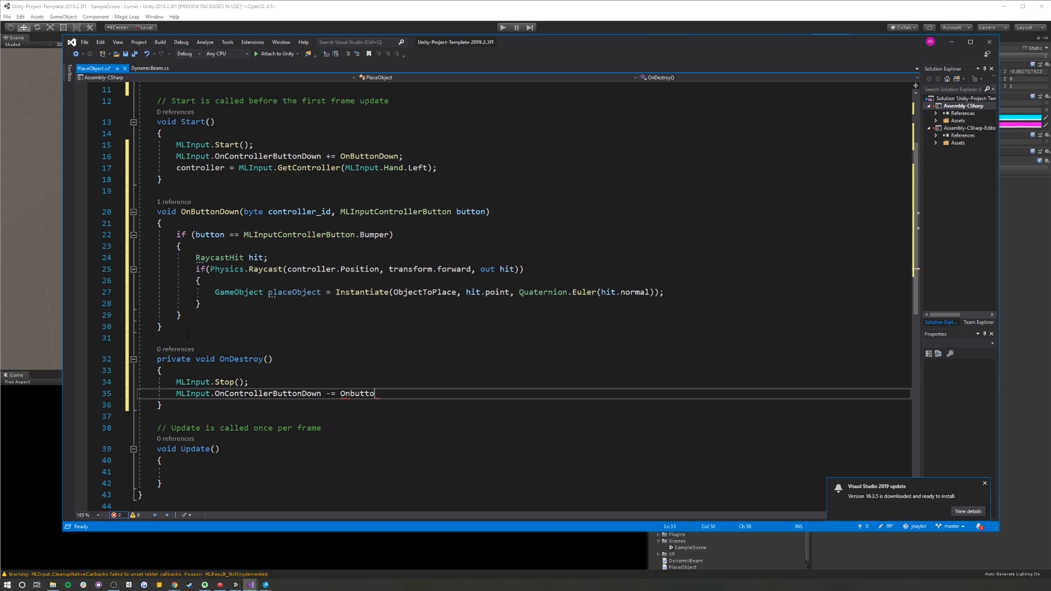
pyautogui.hotkey('alt', 'Tab')
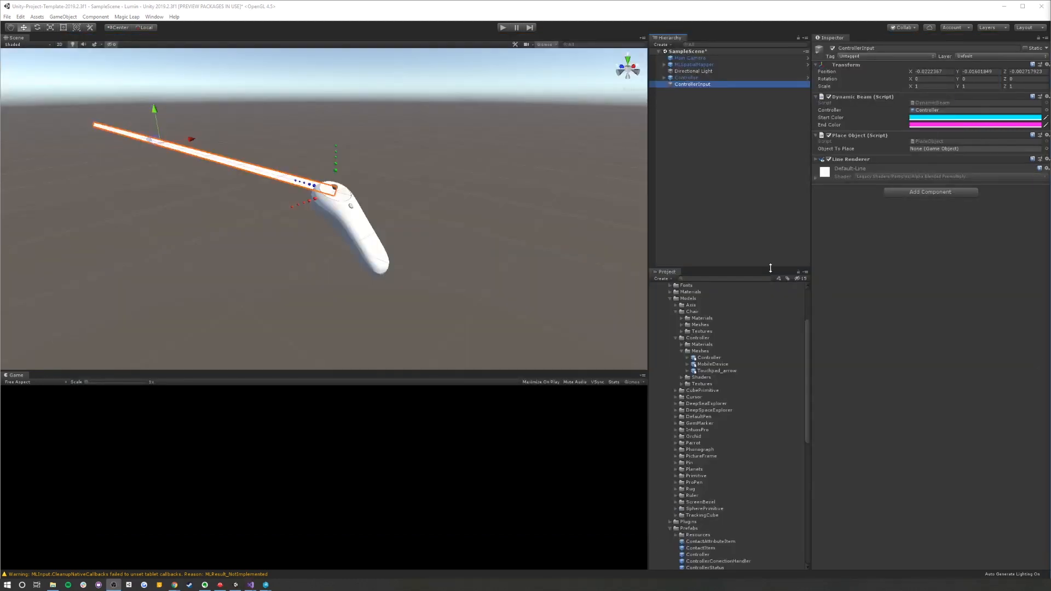
# Add the DeepSpace_Rocket mesh from the DeepSpaceExplorer example models to the scene hierarchy and collapse the Examples folder
pyautogui.scroll(5, 672, 350)
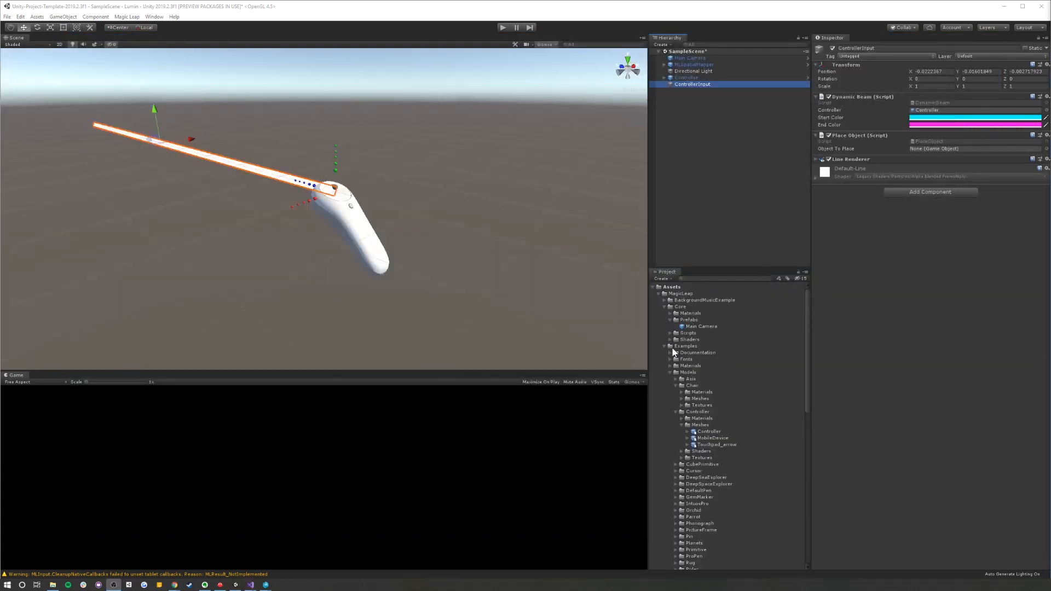
pyautogui.scroll(-5, 673, 352)
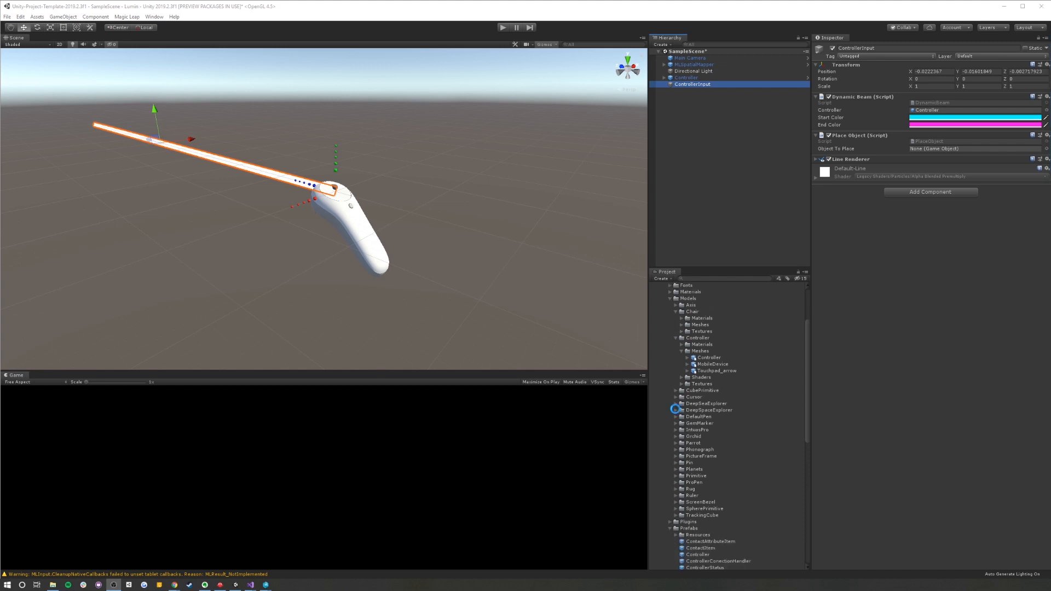
pyautogui.click(676, 410)
pyautogui.click(682, 429)
pyautogui.moveTo(710, 437); pyautogui.dragTo(687, 199)
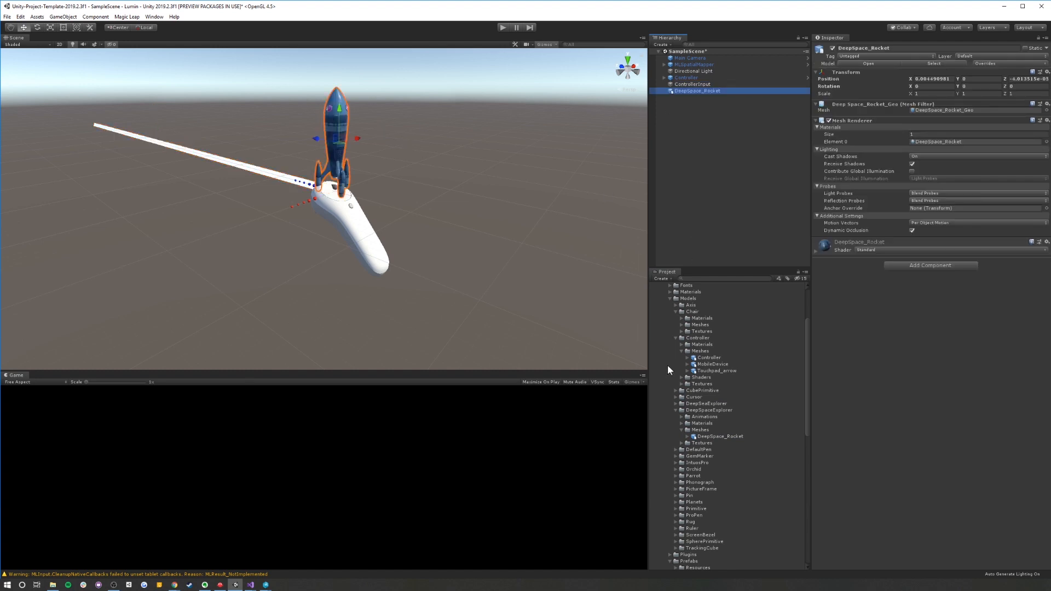
pyautogui.scroll(5, 668, 364)
pyautogui.click(664, 346)
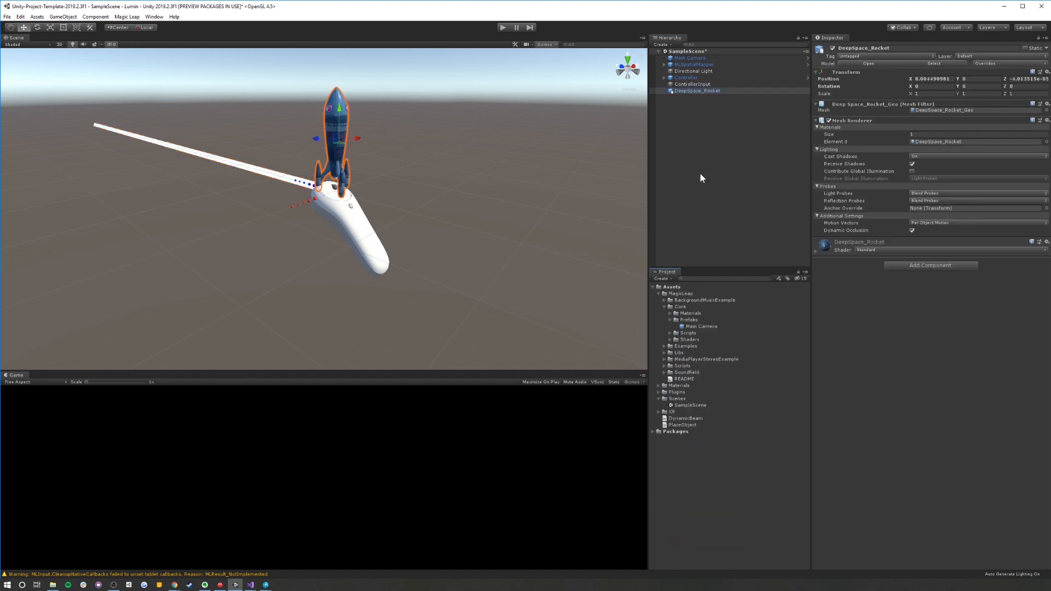
# Focus on DeepSpace_Rocket and add a Box Collider component to it
pyautogui.doubleClick(698, 91)
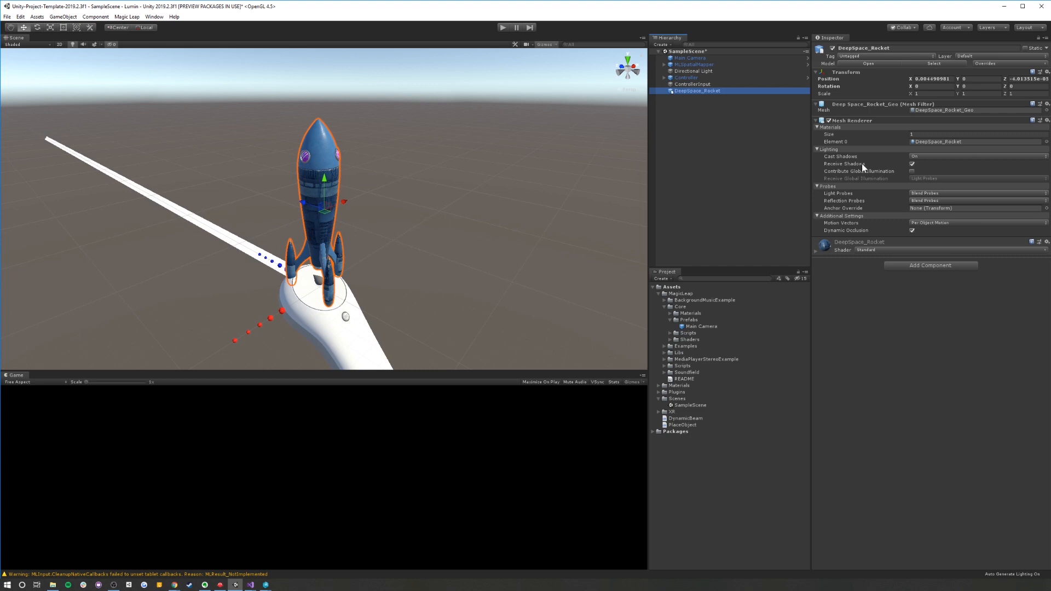
pyautogui.click(916, 268)
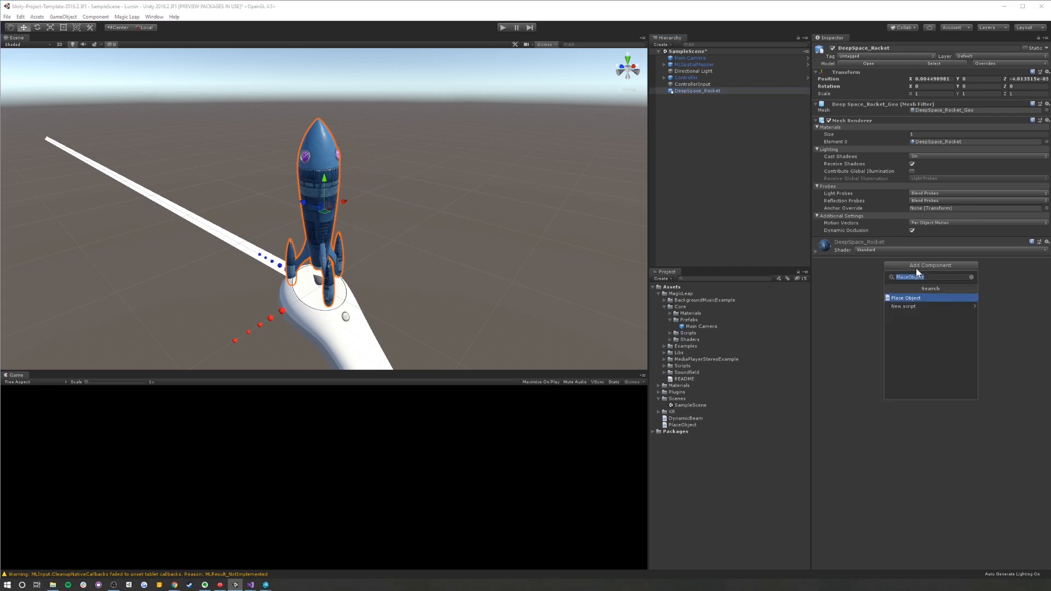
pyautogui.write('box')
pyautogui.press('Return')
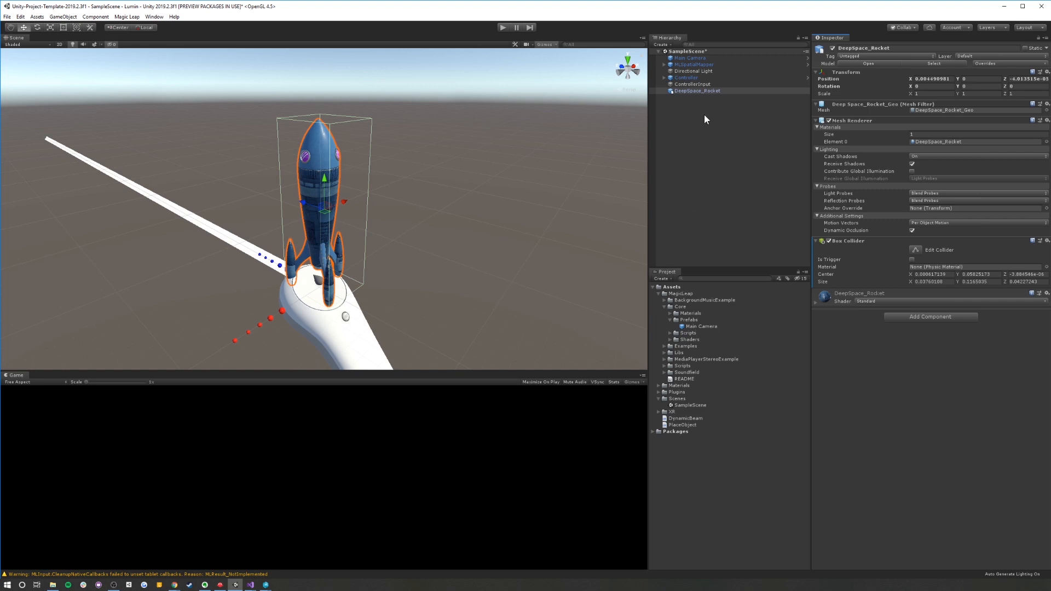
# Save DeepSpace_Rocket as a prefab variant in the Assets folder and rename it SpaceRocketToPlace
pyautogui.moveTo(706, 91); pyautogui.dragTo(674, 288)
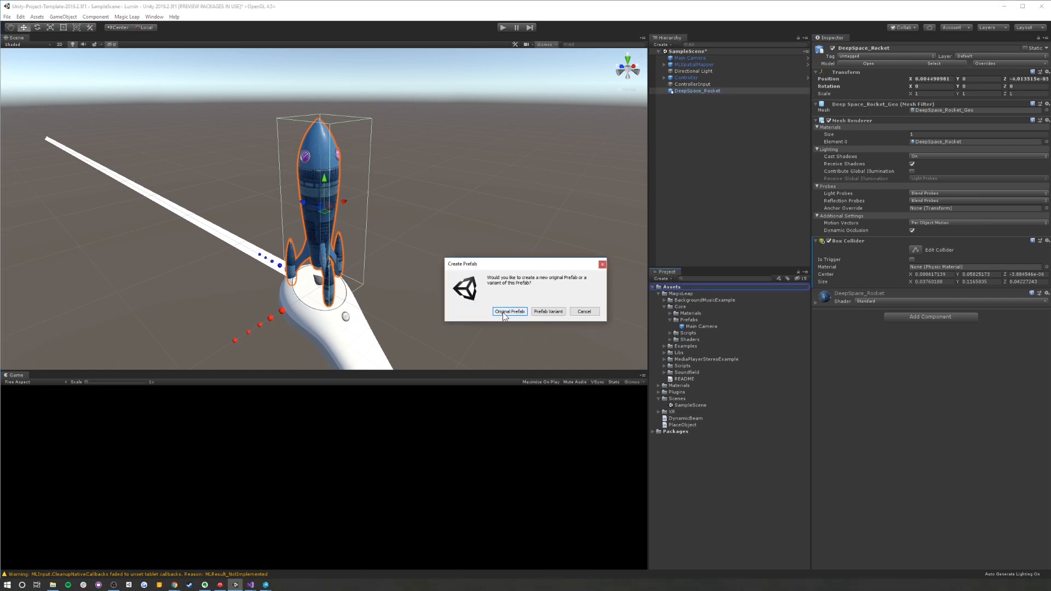
pyautogui.click(549, 312)
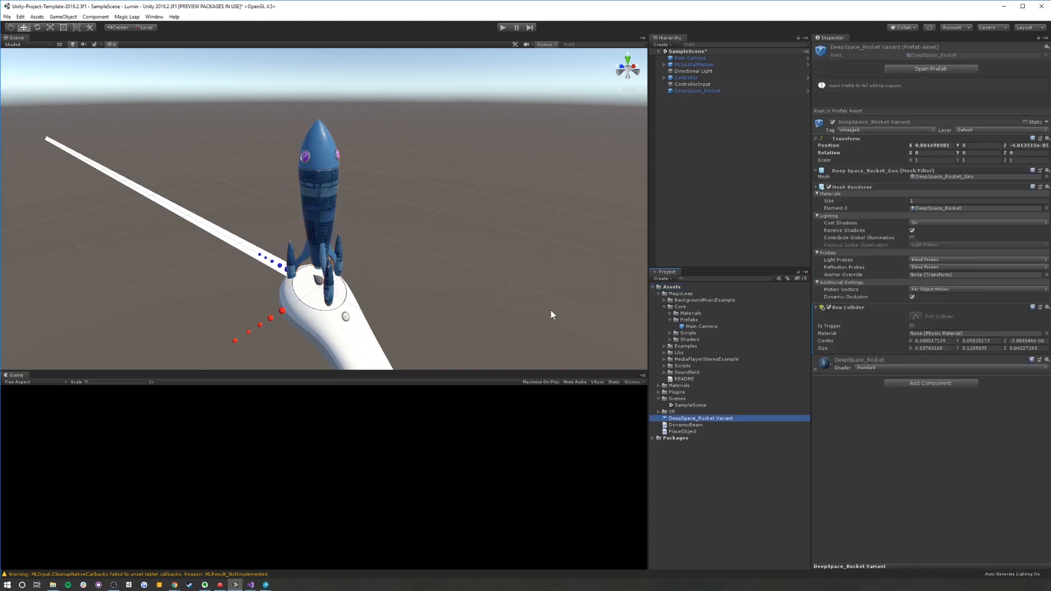
pyautogui.click(681, 417)
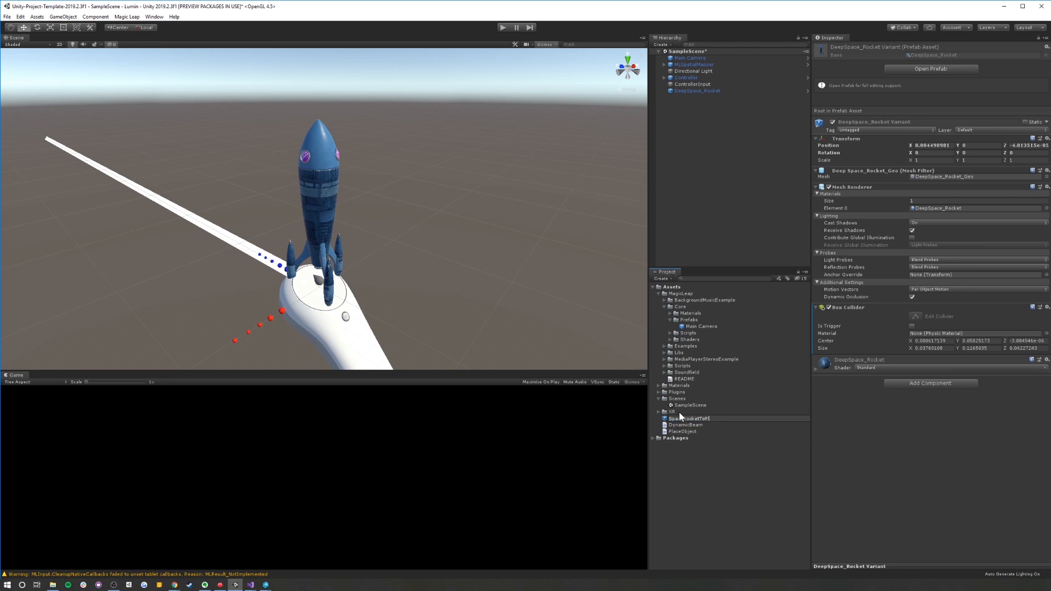
pyautogui.write('lace')
pyautogui.press('Return')
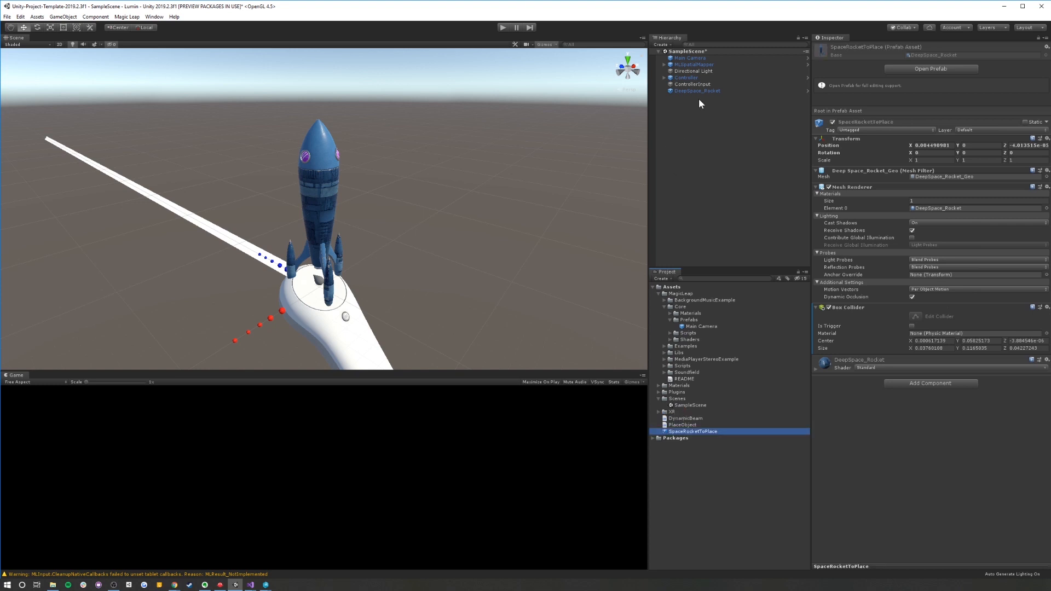
# Assign SpaceRocketToPlace as the Object To Place on ControllerInput's Place Object script and delete DeepSpace_Rocket from the scene
pyautogui.click(685, 84)
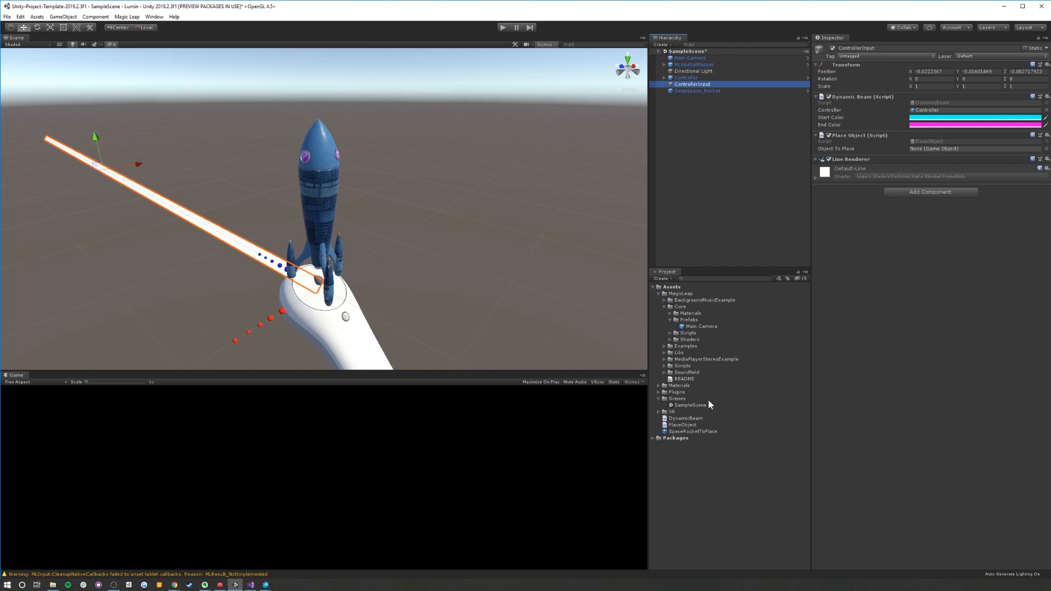
pyautogui.moveTo(695, 430); pyautogui.dragTo(931, 151)
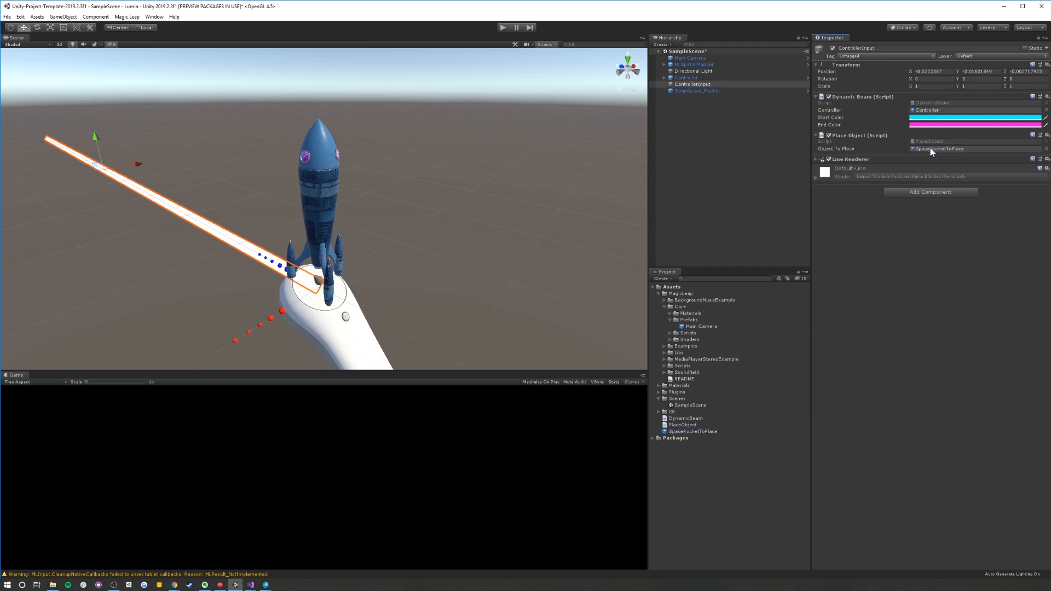
pyautogui.click(698, 91)
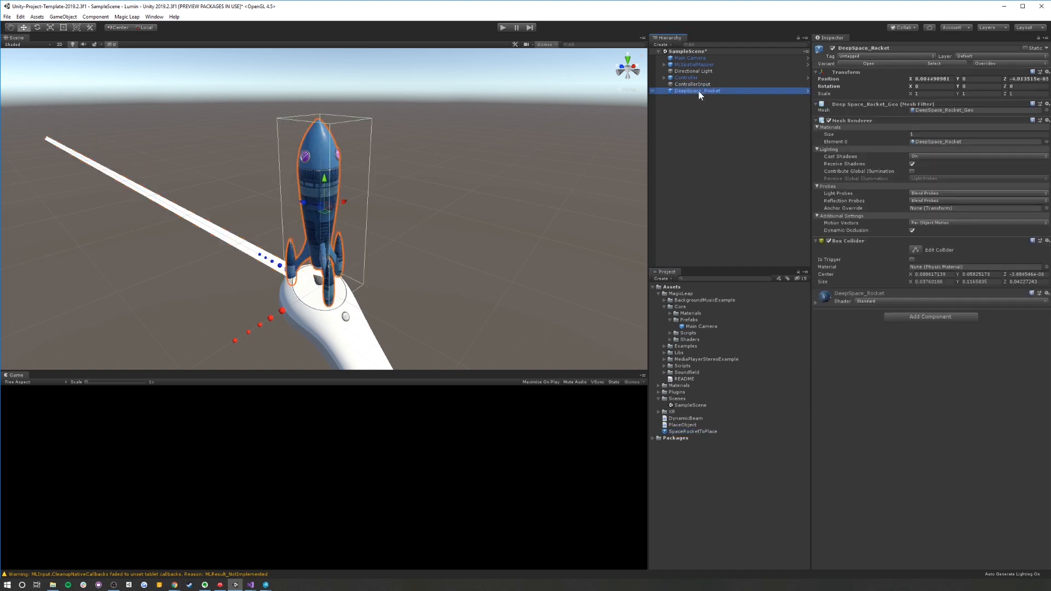
pyautogui.rightClick(699, 91)
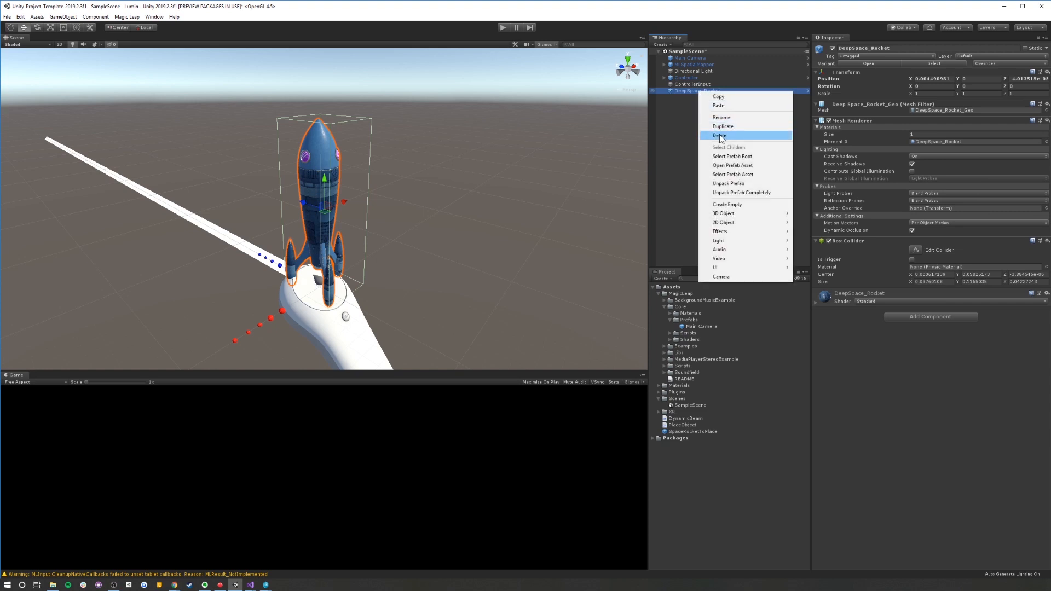
pyautogui.click(719, 135)
# Run the scene in Play mode with ControllerInput selected, examine the beam and placed rockets in the Scene view, and stop playback
pyautogui.click(693, 86)
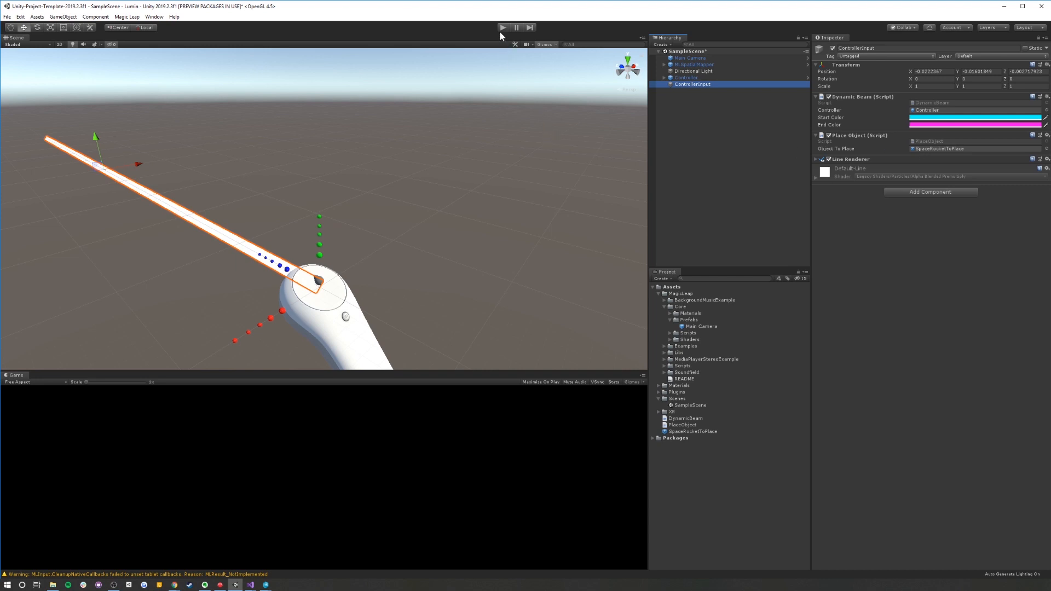
pyautogui.click(265, 585)
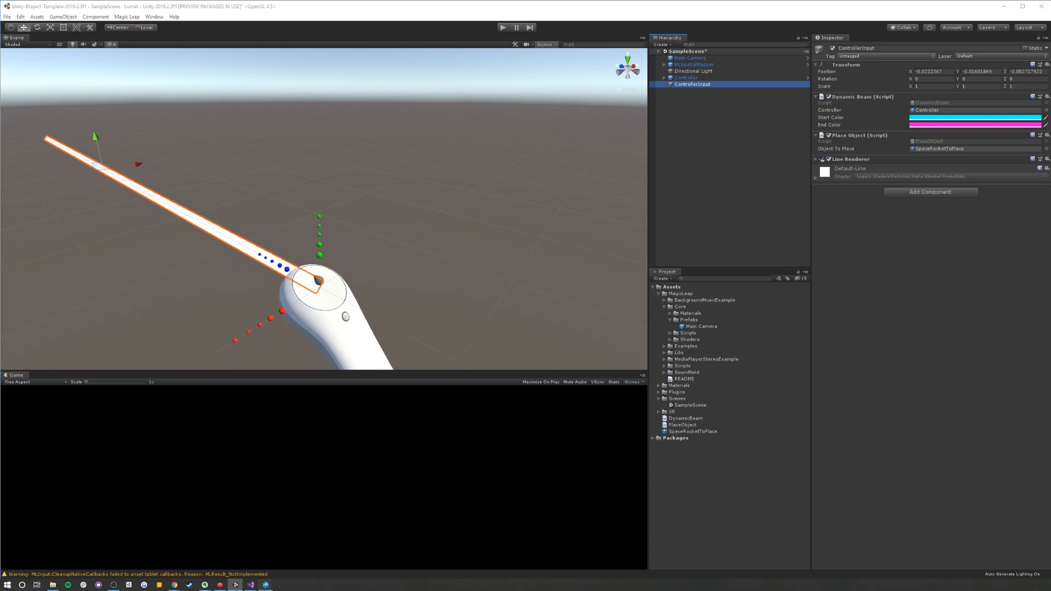
pyautogui.click(254, 558)
pyautogui.click(465, 57)
pyautogui.click(501, 27)
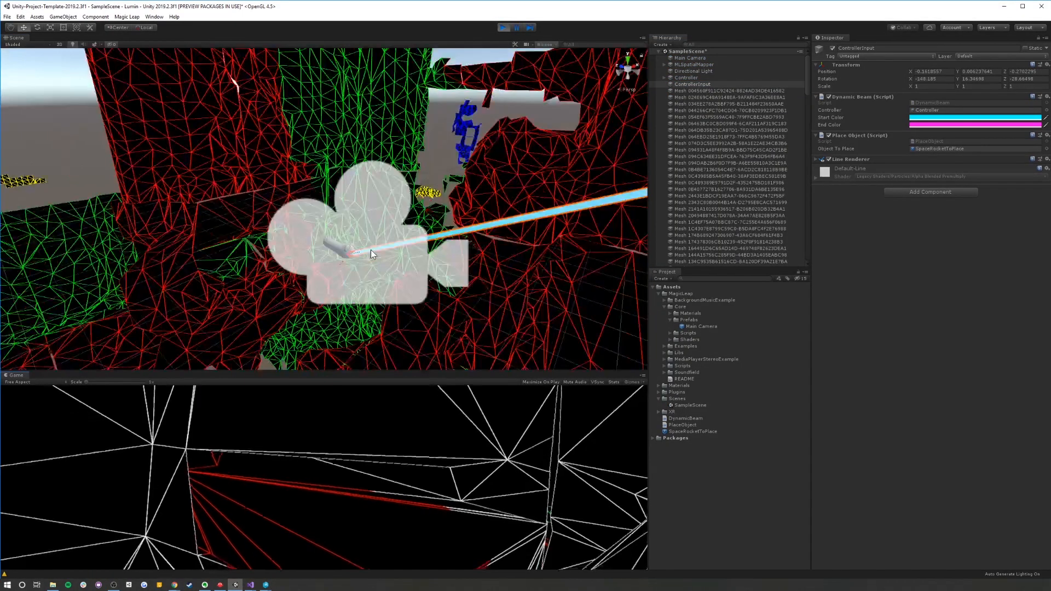
pyautogui.moveTo(370, 250); pyautogui.dragTo(340, 322, button='right')
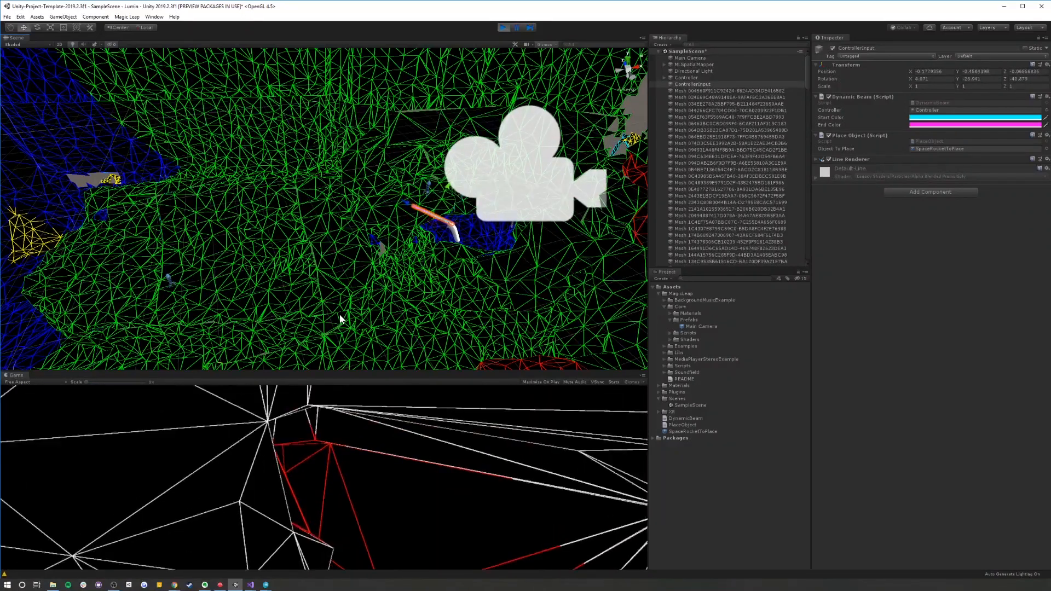
pyautogui.scroll(3, 468, 226)
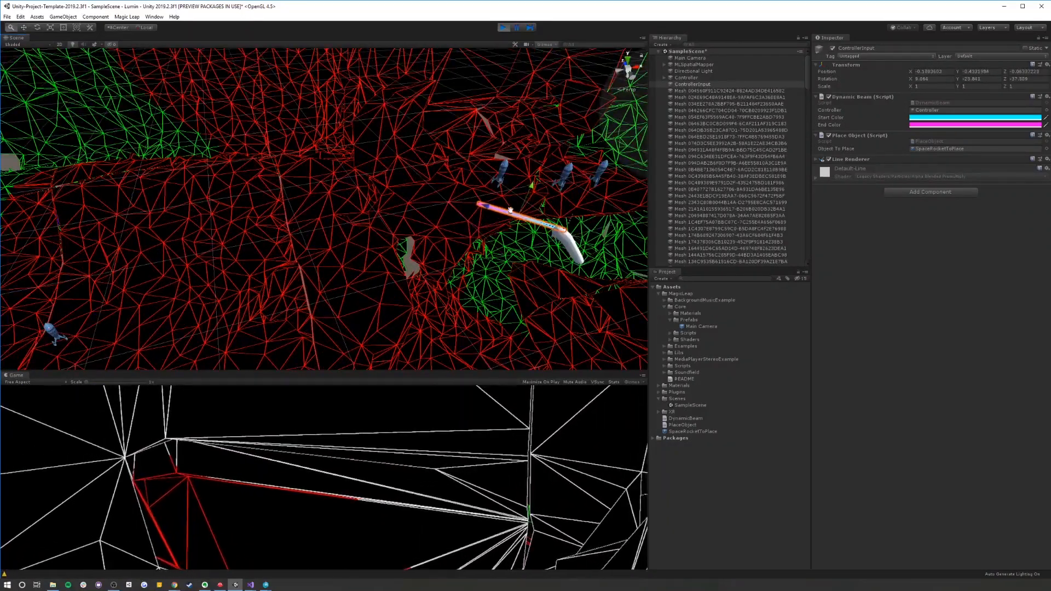
pyautogui.moveTo(510, 210); pyautogui.dragTo(454, 120, button='right')
pyautogui.click(503, 27)
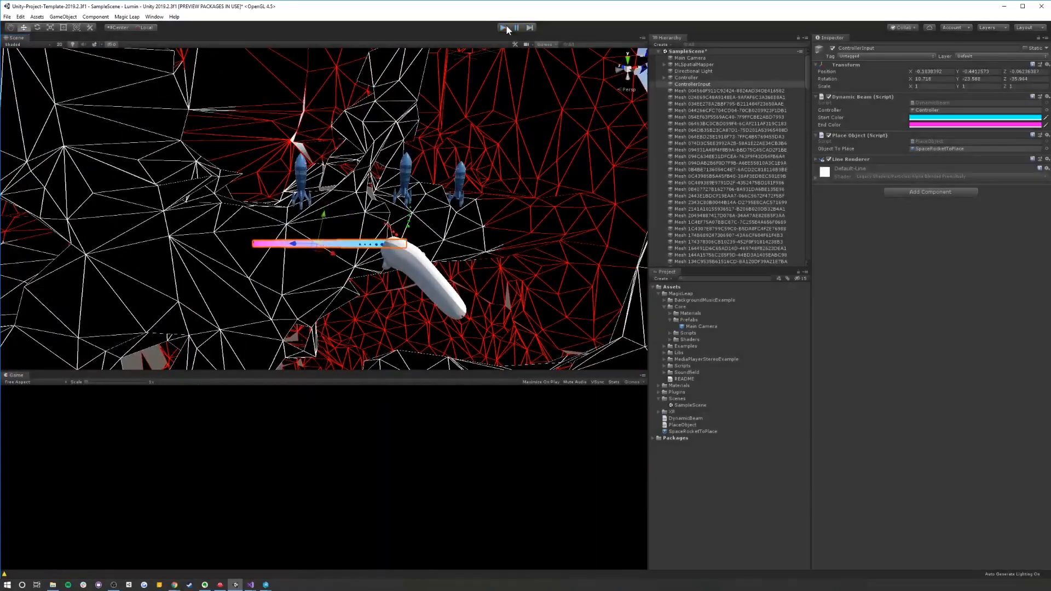
# Set the SpaceRocketToPlace prefab's scale to 2 on the X, Y and Z axes and deselect it
pyautogui.click(679, 432)
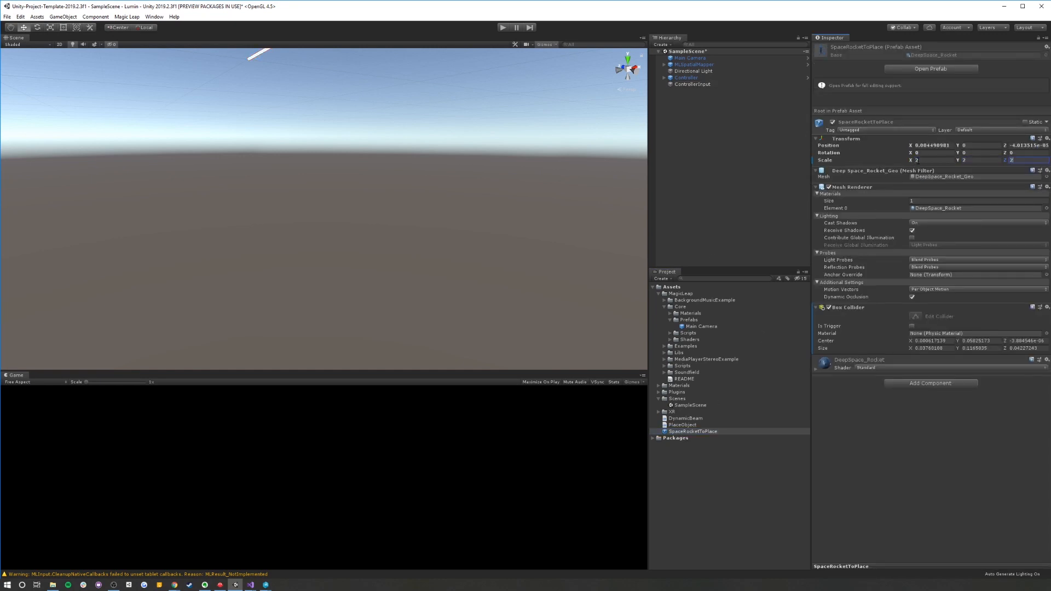
pyautogui.click(740, 177)
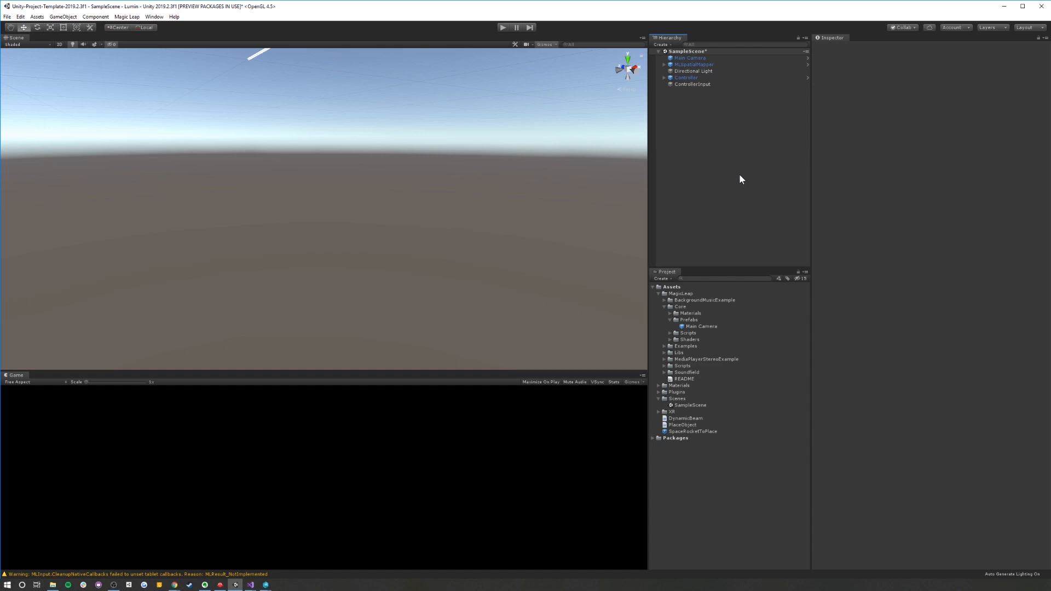
# Open the Magic Leap Device Stream to examine rocket placement through the headset while the scene runs, and stop Play mode
pyautogui.click(220, 585)
pyautogui.click(328, 233)
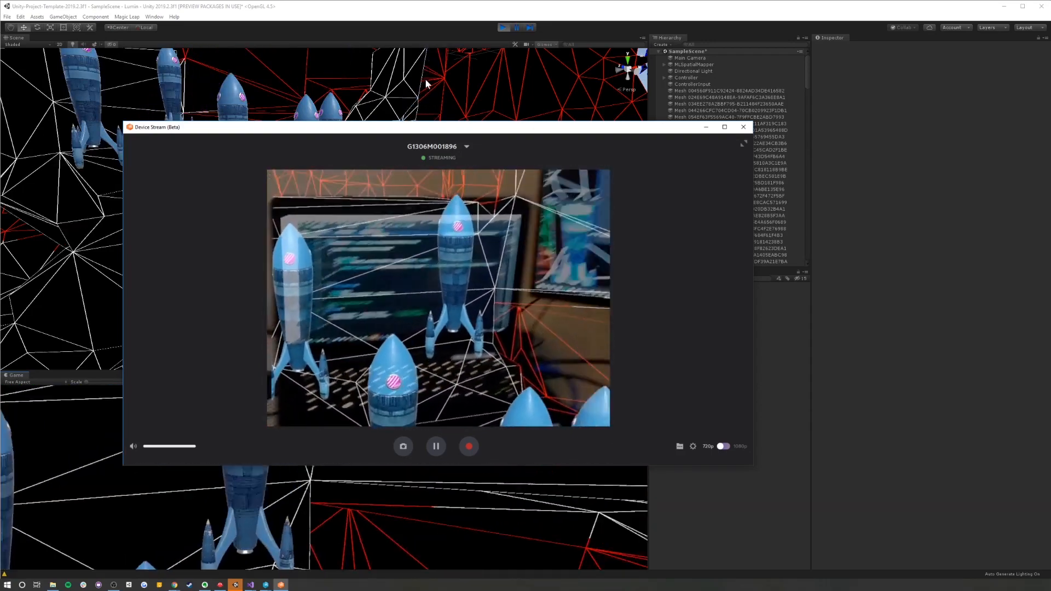
pyautogui.click(503, 29)
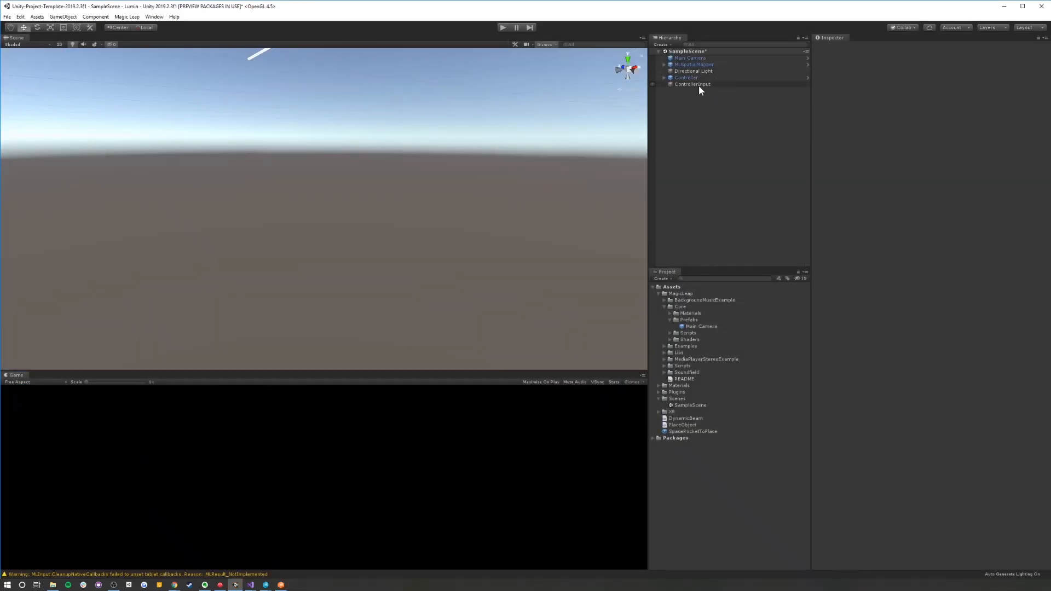
# Add a Rigidbody component to the SpaceRocketToPlace prefab and test the placed rockets' physics in Play mode
pyautogui.click(695, 430)
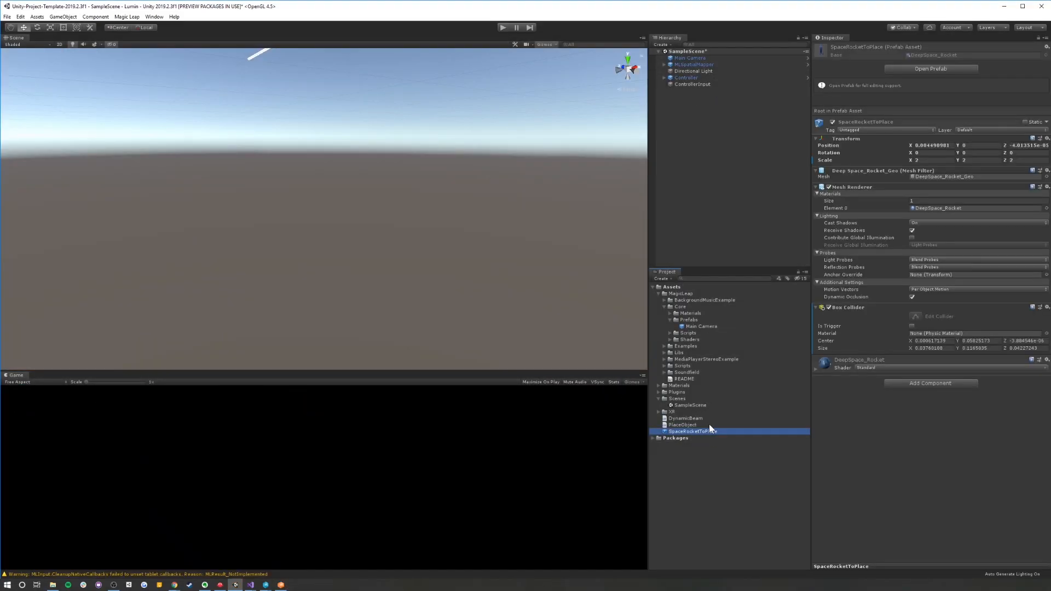
pyautogui.click(927, 384)
pyautogui.write('rigidbody')
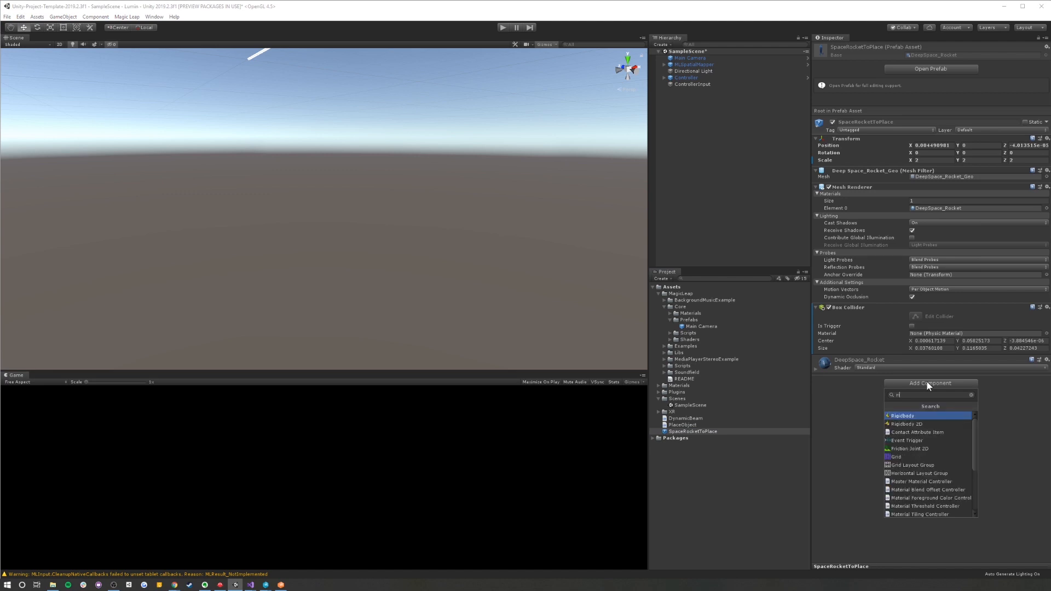
pyautogui.press('Return')
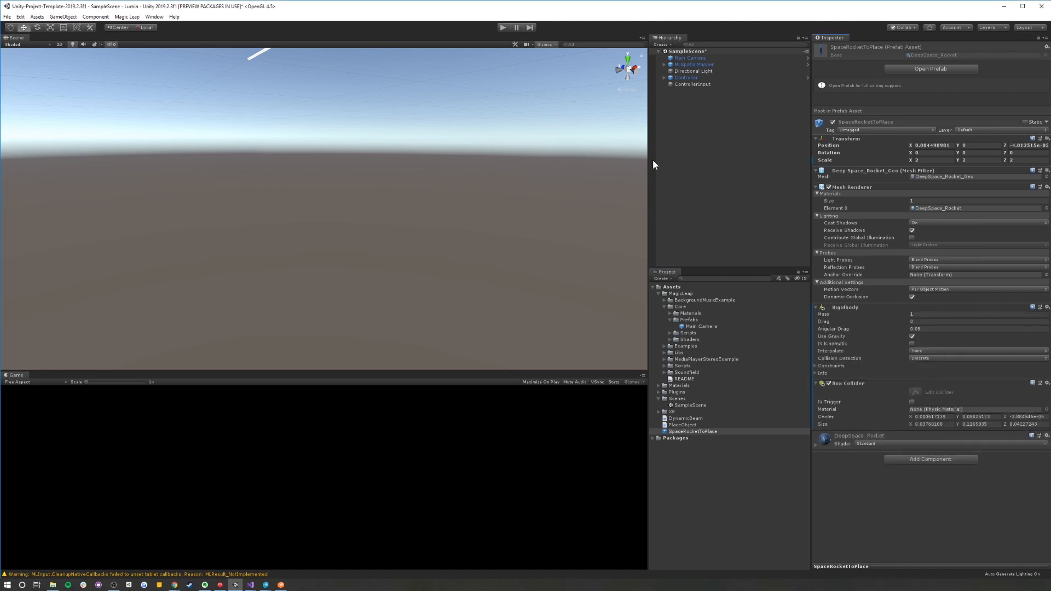
pyautogui.click(505, 27)
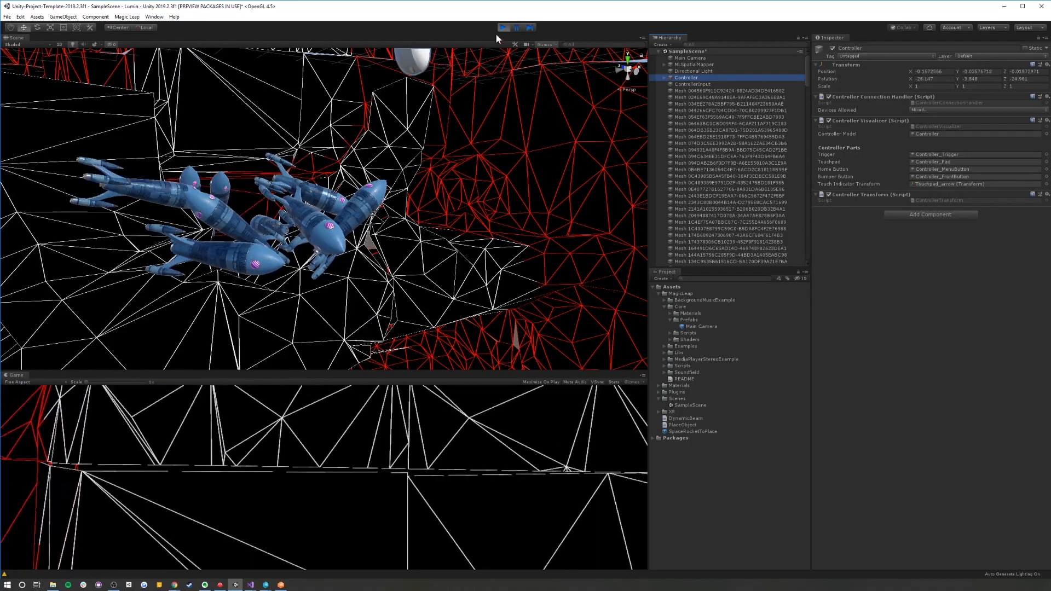
pyautogui.click(501, 27)
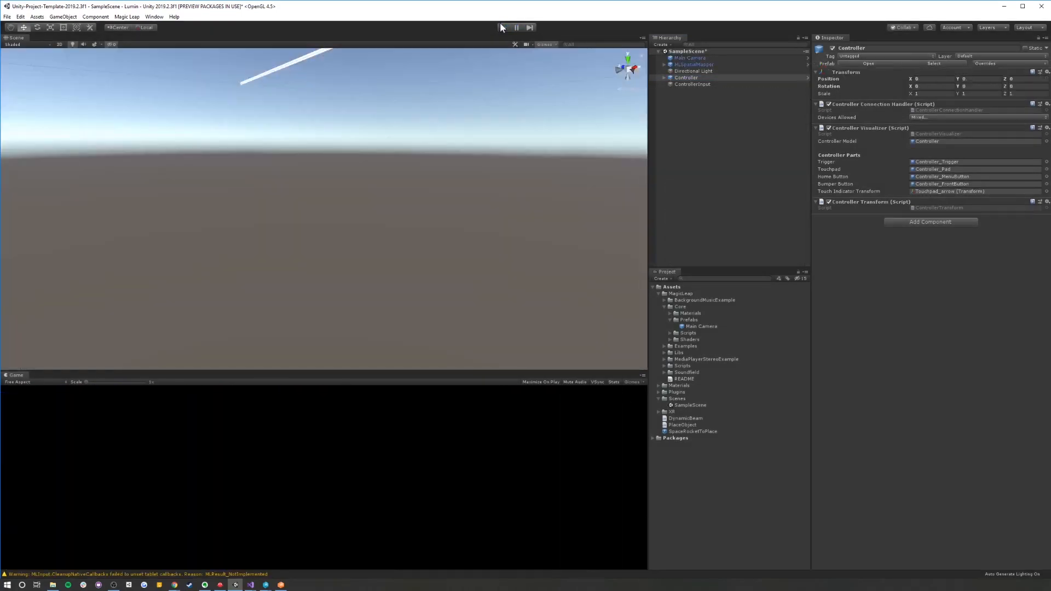
# Add a new script component named ManipulateObject to ControllerInput and open the script in Visual Studio
pyautogui.click(706, 84)
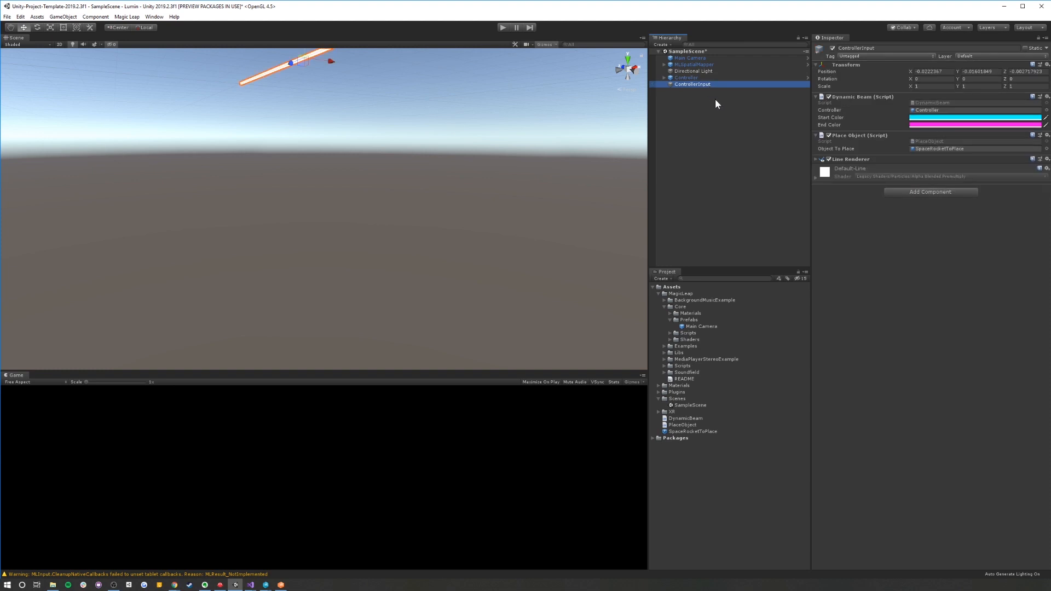
pyautogui.click(906, 192)
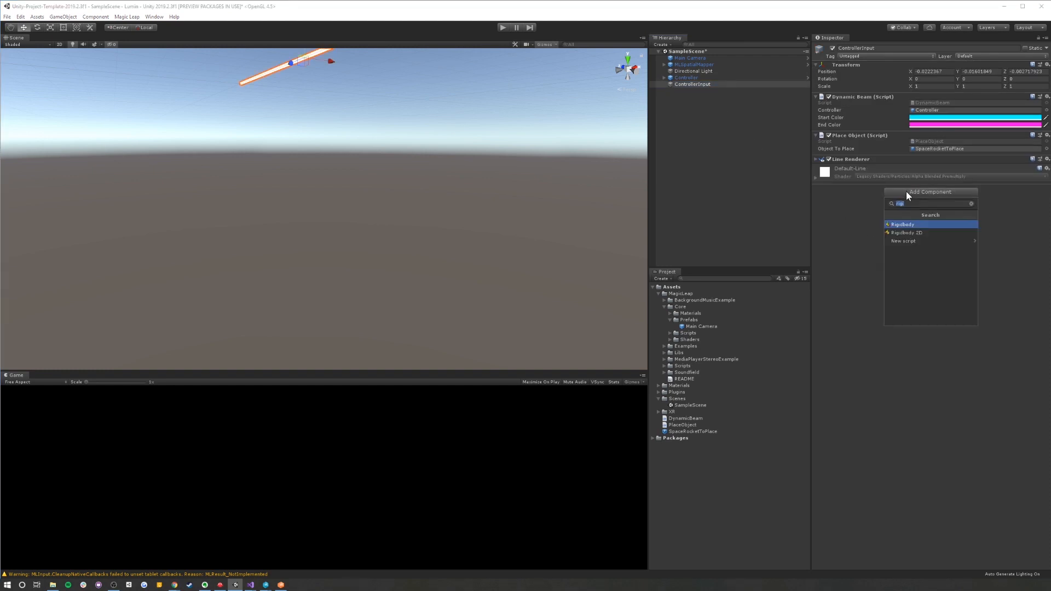
pyautogui.write('Mani')
pyautogui.press('Return')
pyautogui.press('Return')
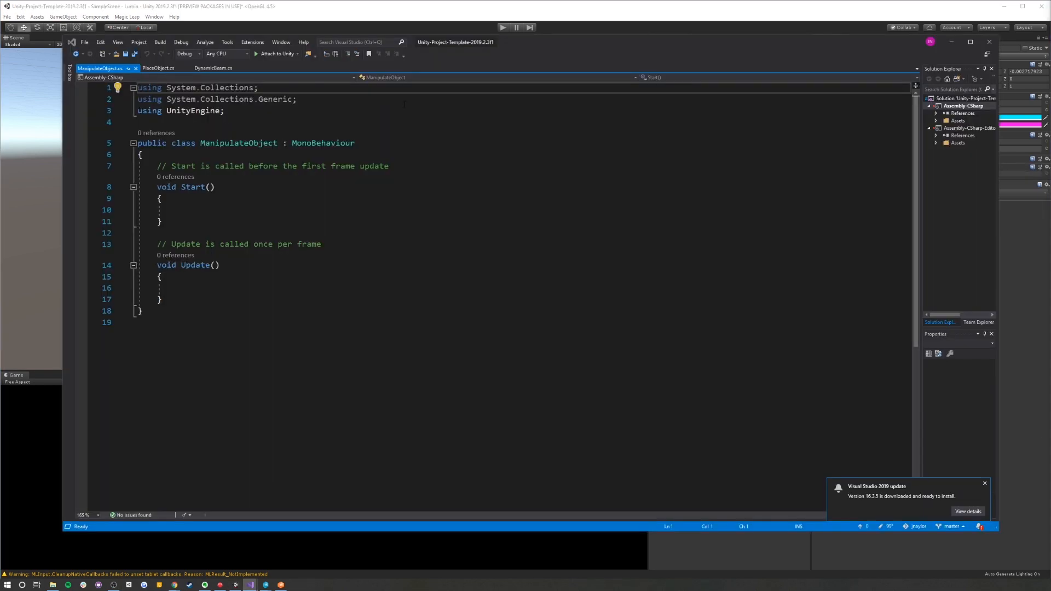
# Declare a private MLInputController field named controller in the ManipulateObject class, importing the UnityEngine.XR.MagicLeap namespace
pyautogui.click(253, 154)
pyautogui.press('Return')
pyautogui.press('Return')
pyautogui.write('pr')
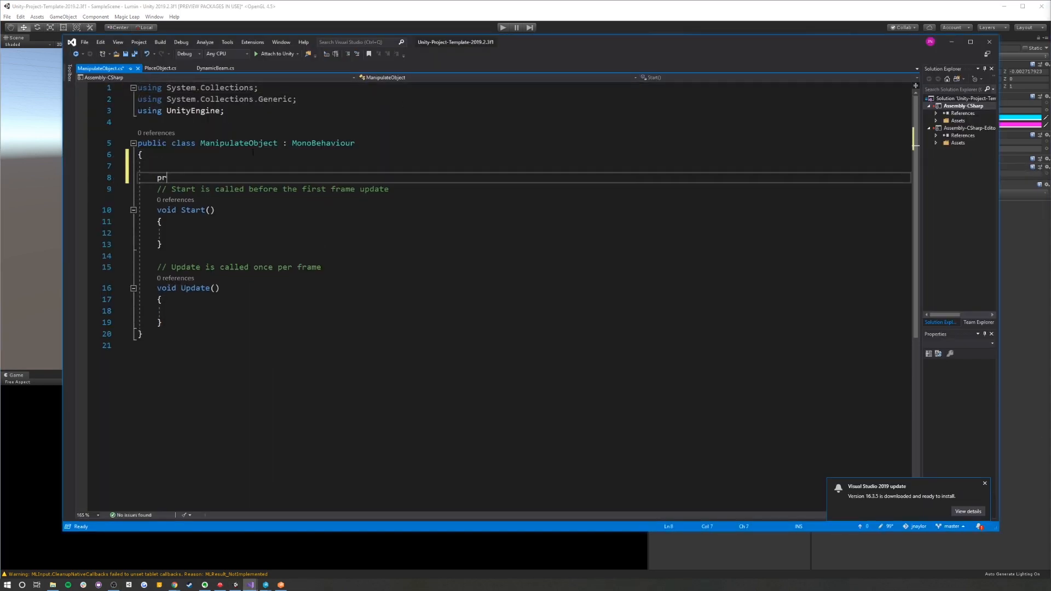
pyautogui.write('ivate Ml')
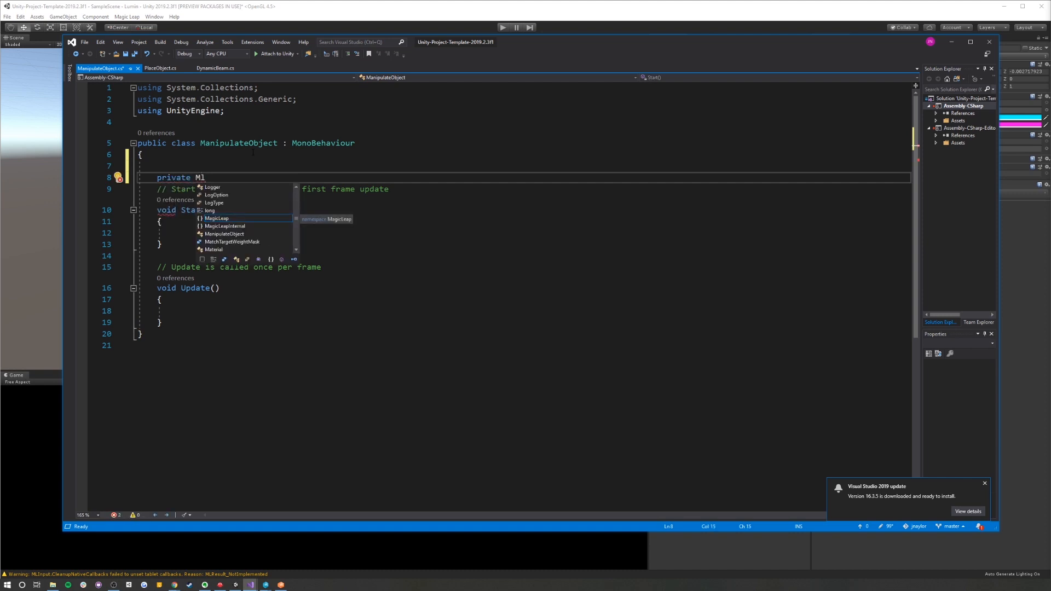
pyautogui.write('MLInputController controller;')
pyautogui.doubleClick(241, 189)
pyautogui.write('Mlin')
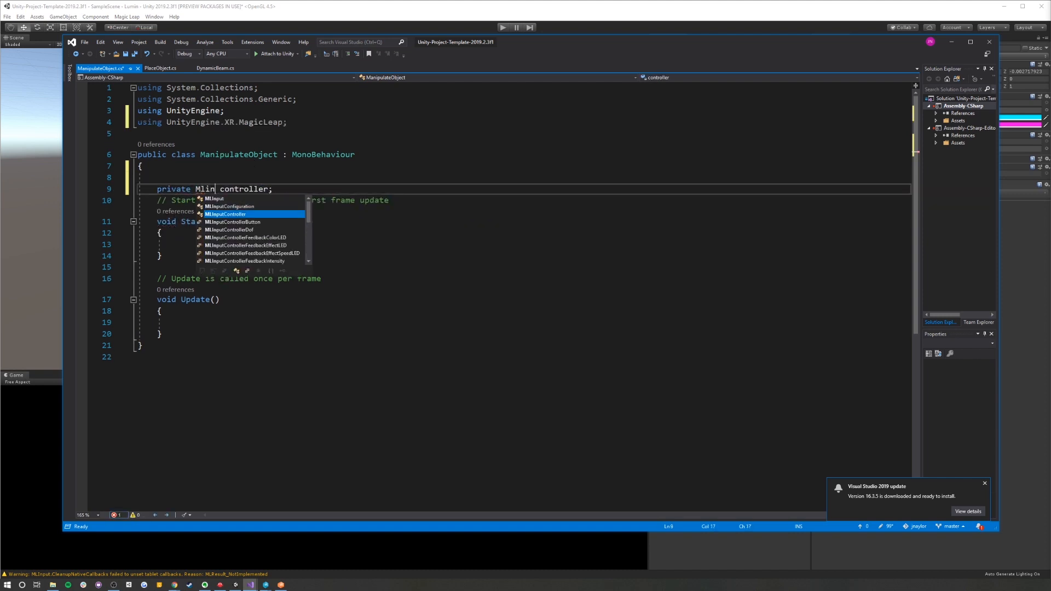
pyautogui.press('Tab')
# Declare the fields GameObject selectedGameObject, public Vector3 attachPoint and public GameObject ControllerObject below the controller field
pyautogui.press('Return')
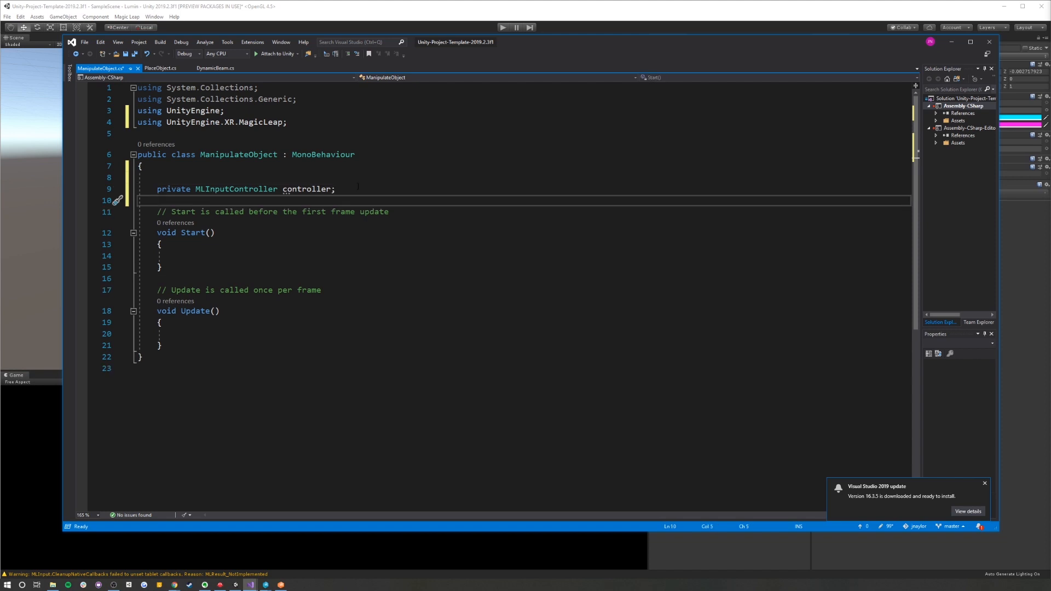
pyautogui.write('GameObject selectedGa')
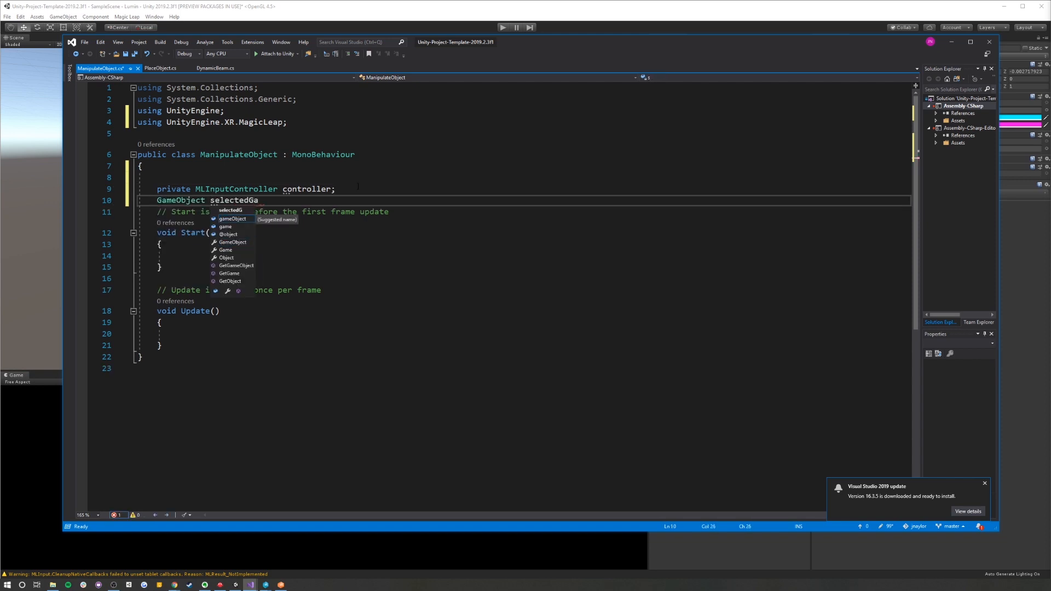
pyautogui.write('meObjectl;')
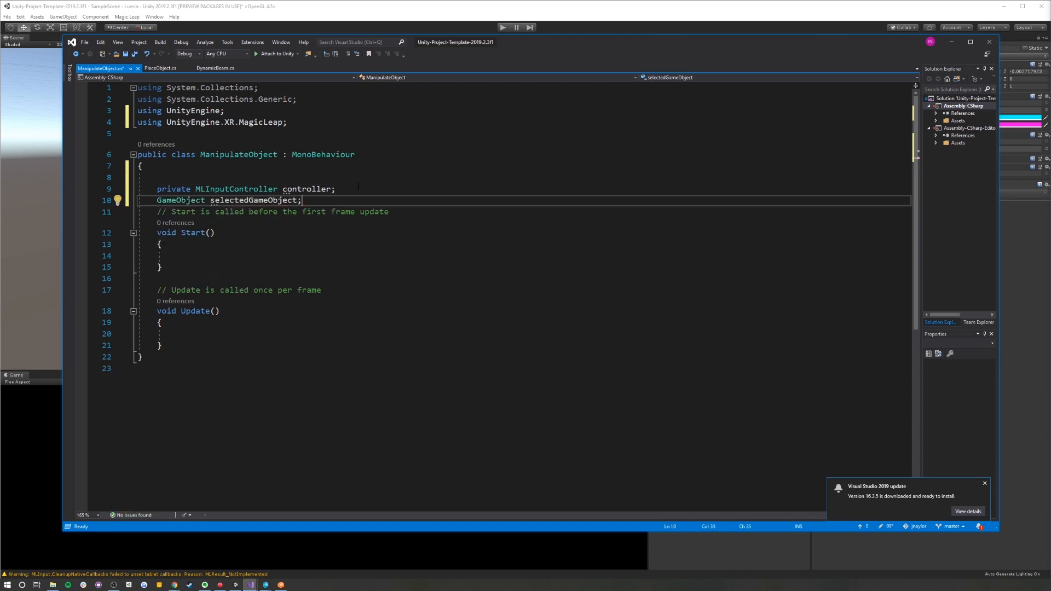
pyautogui.press('Return')
pyautogui.write('public ')
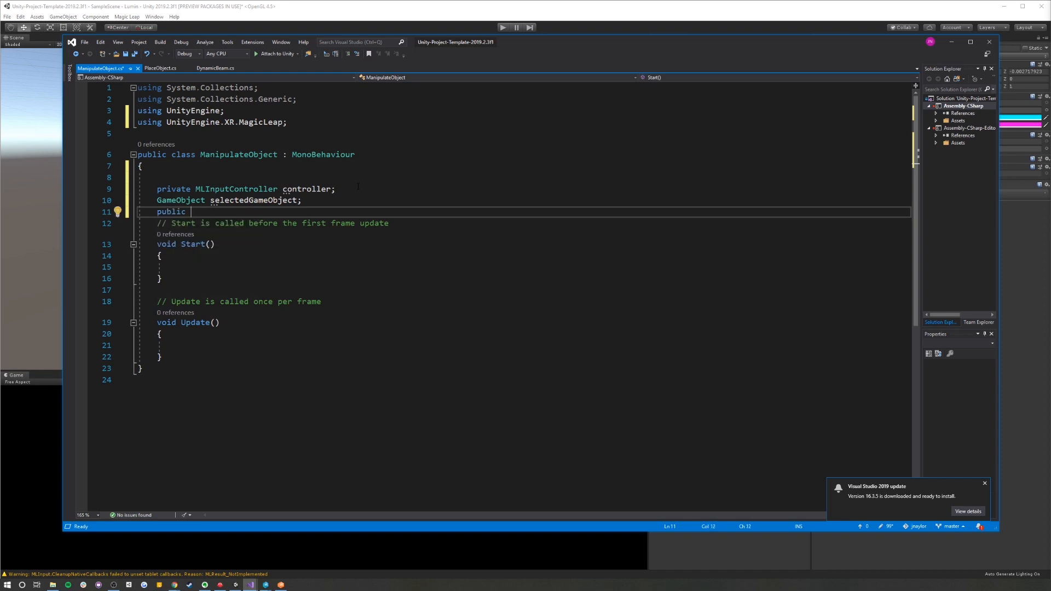
pyautogui.write('Vector3 attachPoint;')
pyautogui.press('Return')
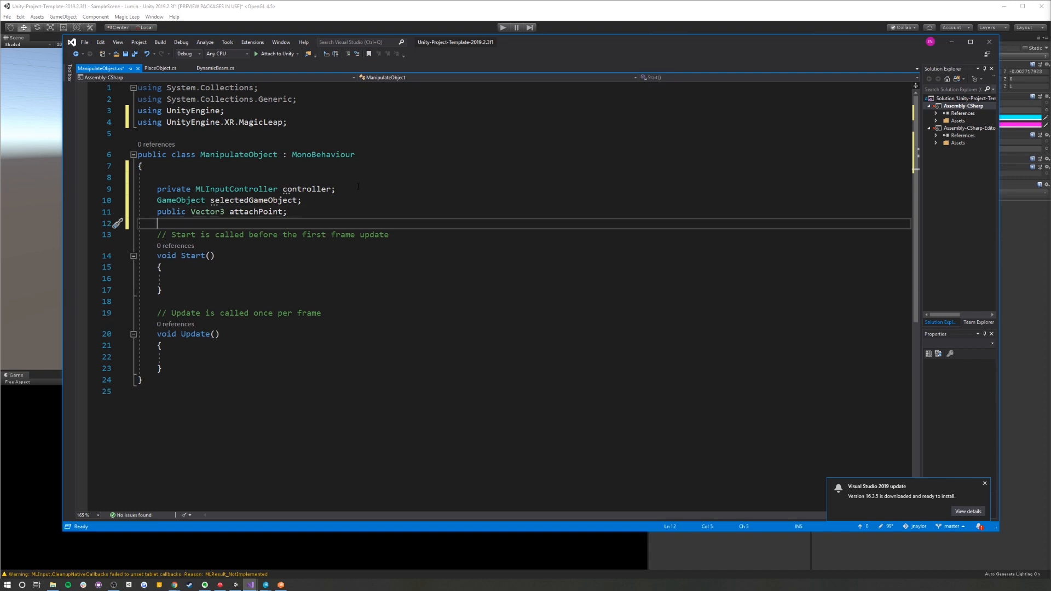
pyautogui.write('public GameObject ')
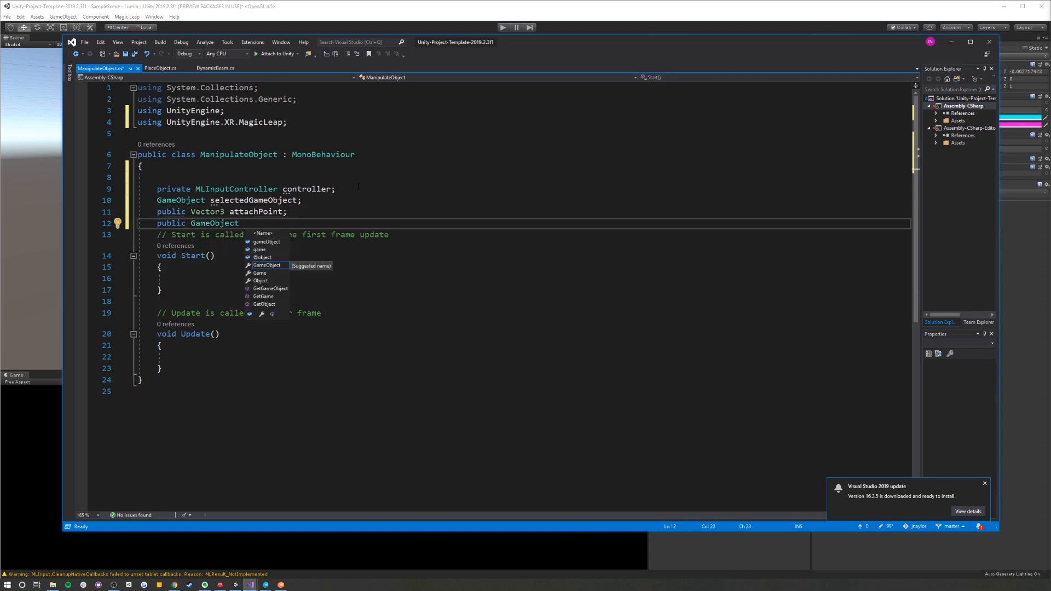
pyautogui.write('ControllerObject;')
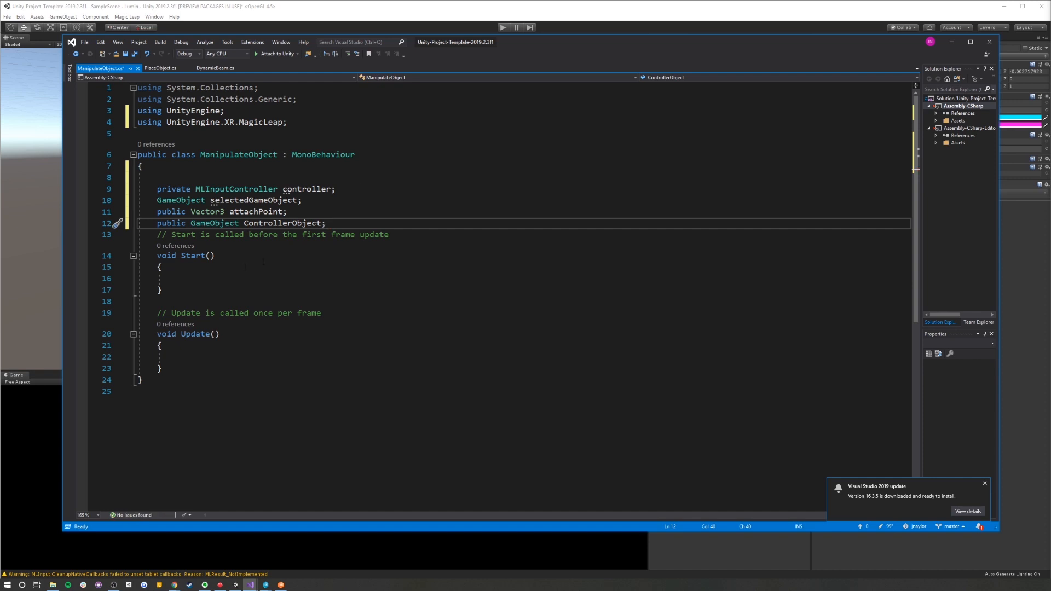
# In Start(), call MLInput.Start(); and assign controller = MLInput.GetController(MLInput.Hand.Left);
pyautogui.click(227, 278)
pyautogui.write('mlin')
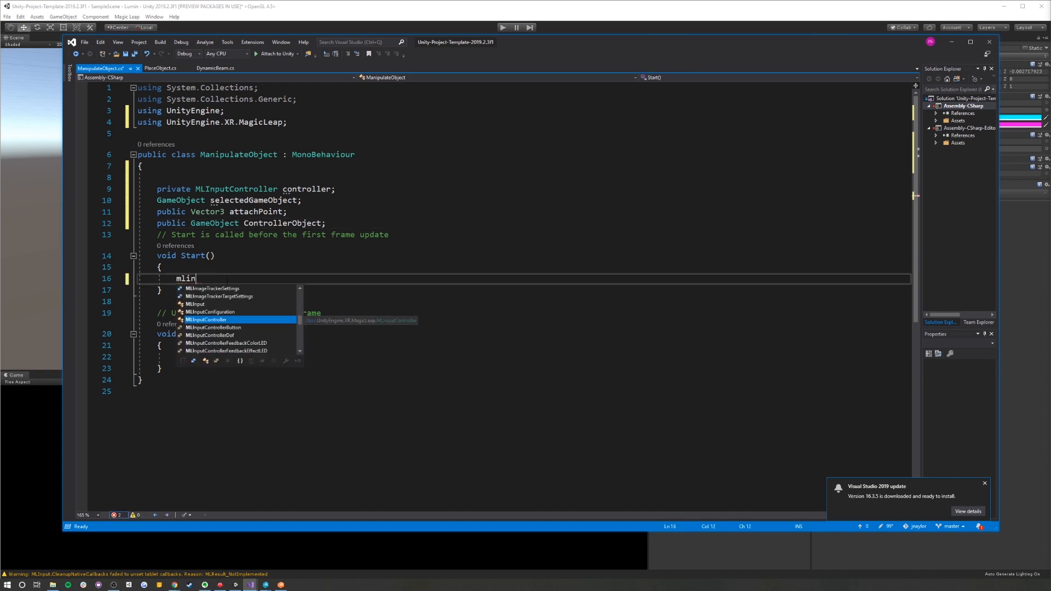
pyautogui.write('put.sta()')
pyautogui.press('Return')
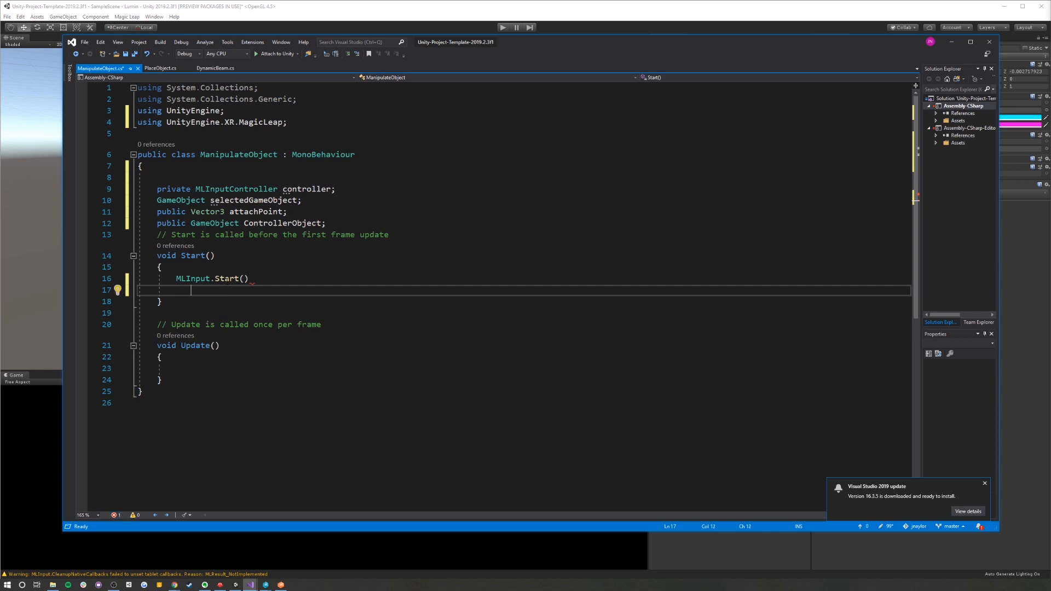
pyautogui.press('Up')
pyautogui.press('End')
pyautogui.write(';')
pyautogui.press('Return')
pyautogui.write('con')
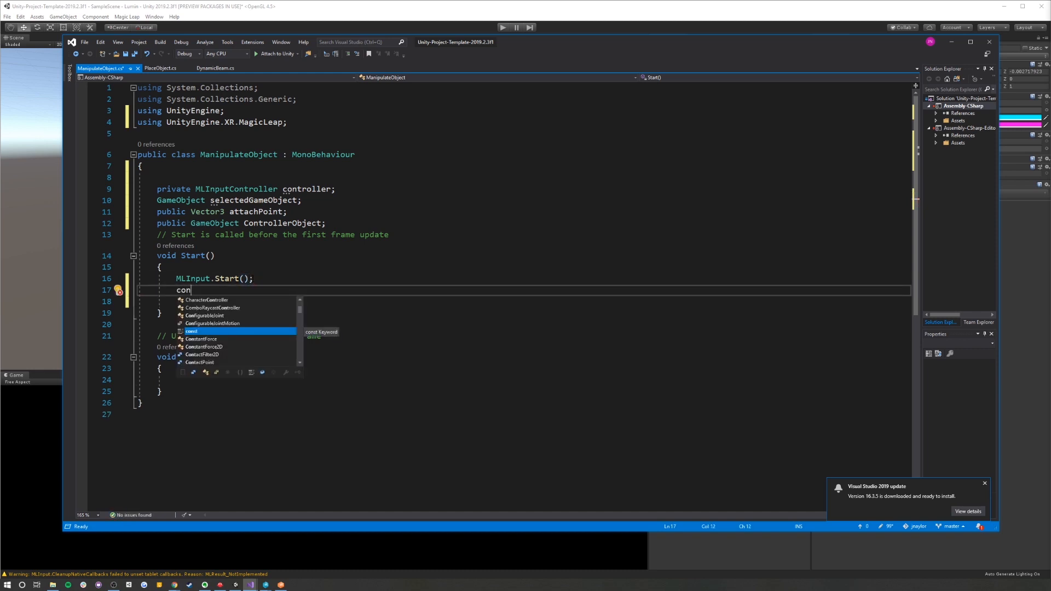
pyautogui.write('troller = MLInput.')
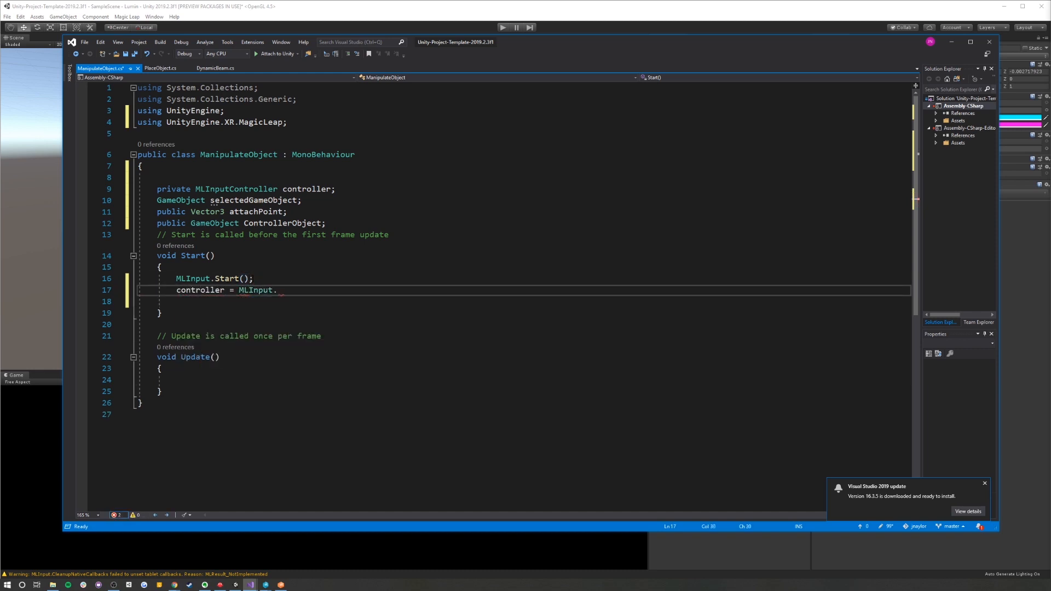
pyautogui.write('GetController(MLInput.Hand.Left')
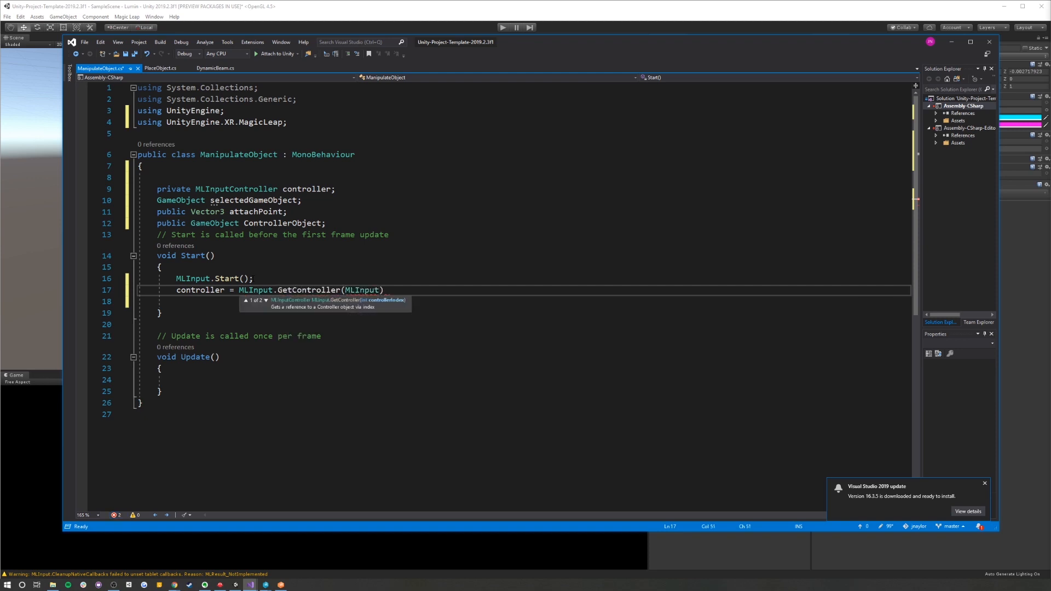
pyautogui.write(');')
pyautogui.press('Return')
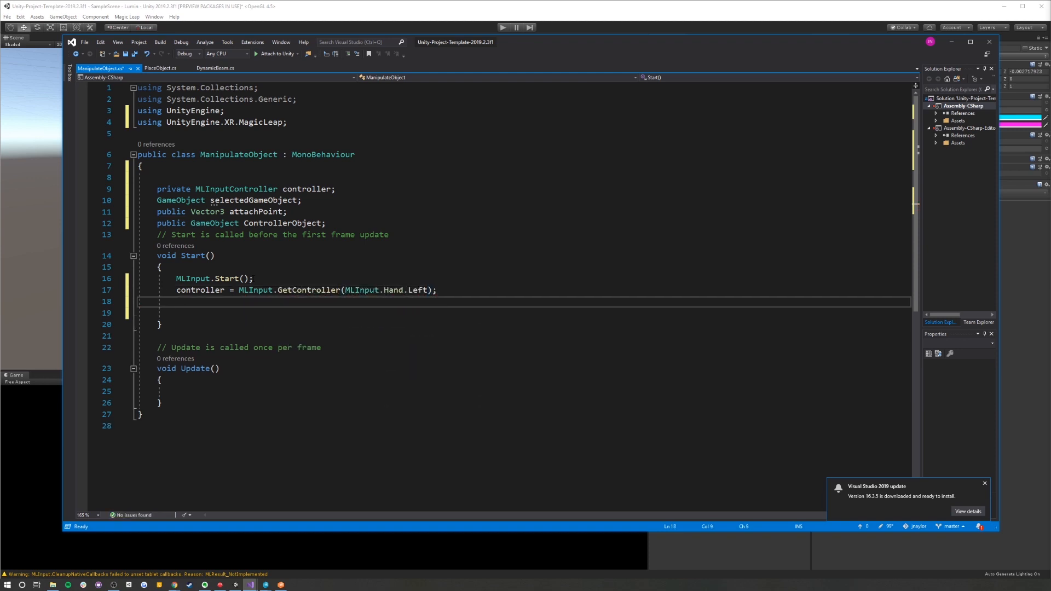
# Declare a bool field named trigger below ControllerObject in the class's field list
pyautogui.click(313, 218)
pyautogui.press('Return')
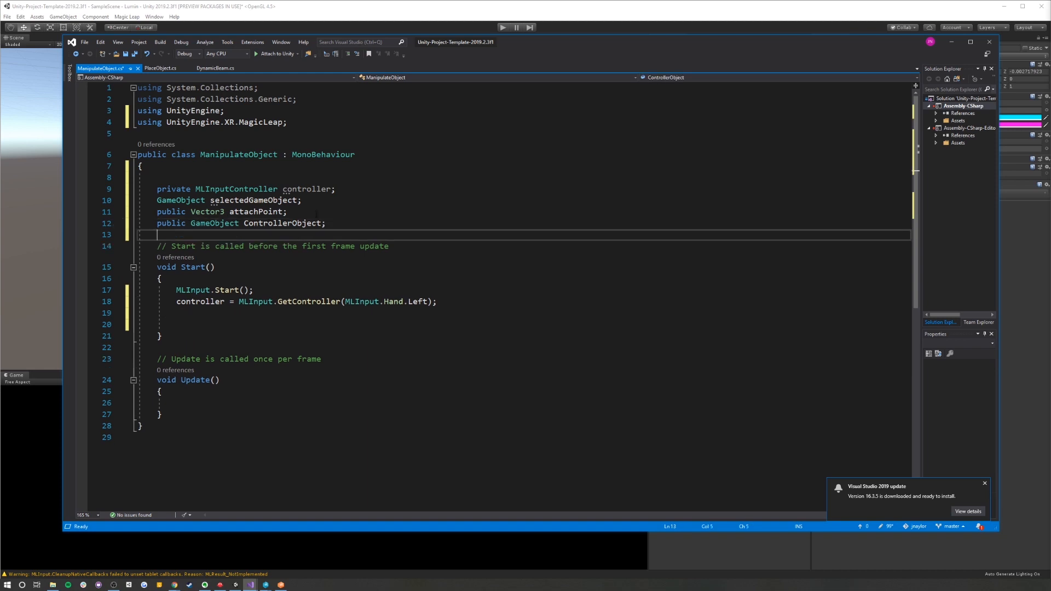
pyautogui.write('bool trigger;')
pyautogui.scroll(-1, 313, 213)
pyautogui.click(232, 367)
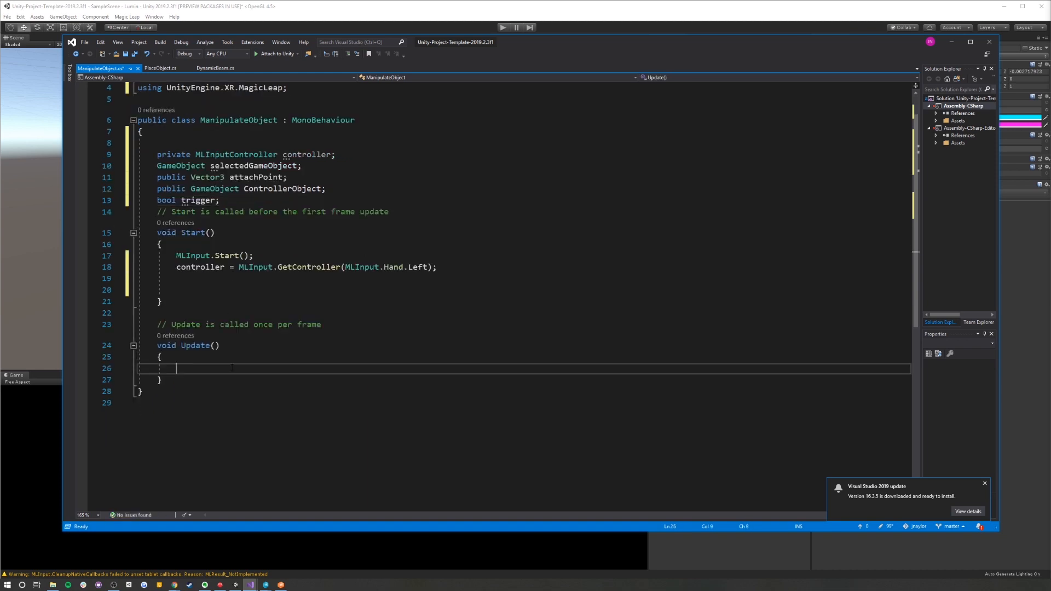
# Add a void method named UpdateTriggerInfo() with a braced body between Start() and Update()
pyautogui.scroll(-1, 232, 367)
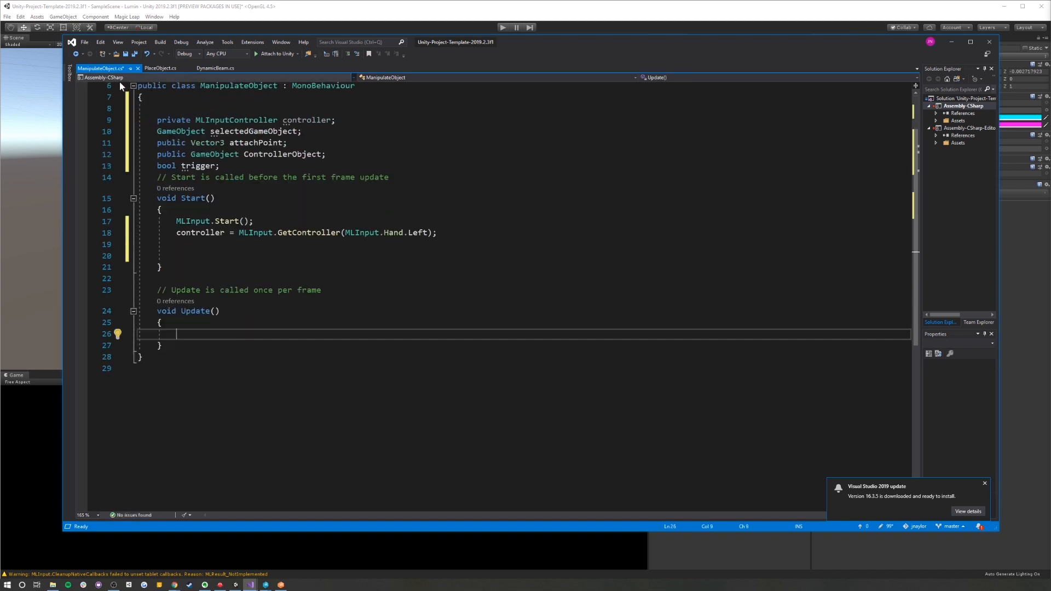
pyautogui.click(162, 267)
pyautogui.press('Return')
pyautogui.press('Return')
pyautogui.write('void ')
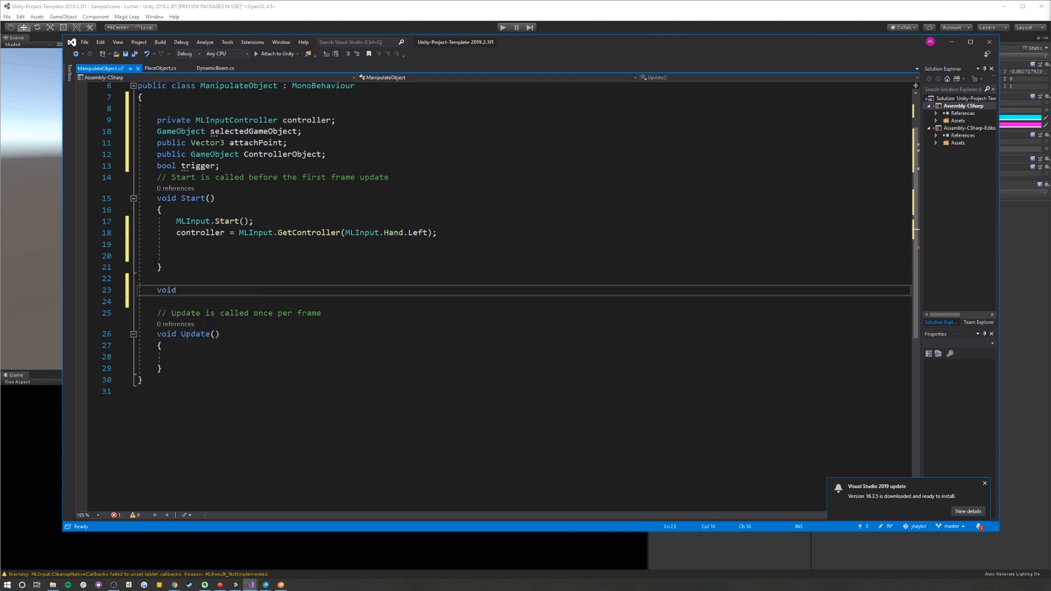
pyautogui.write('UpdateTriggerInfo()')
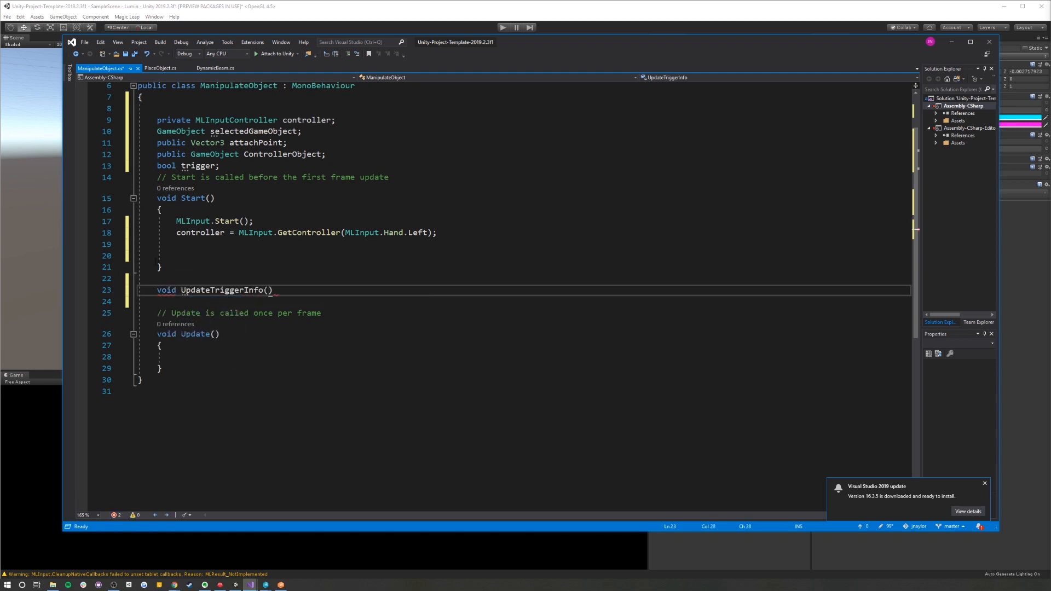
pyautogui.press('Return')
pyautogui.write('{{')
pyautogui.press('Return')
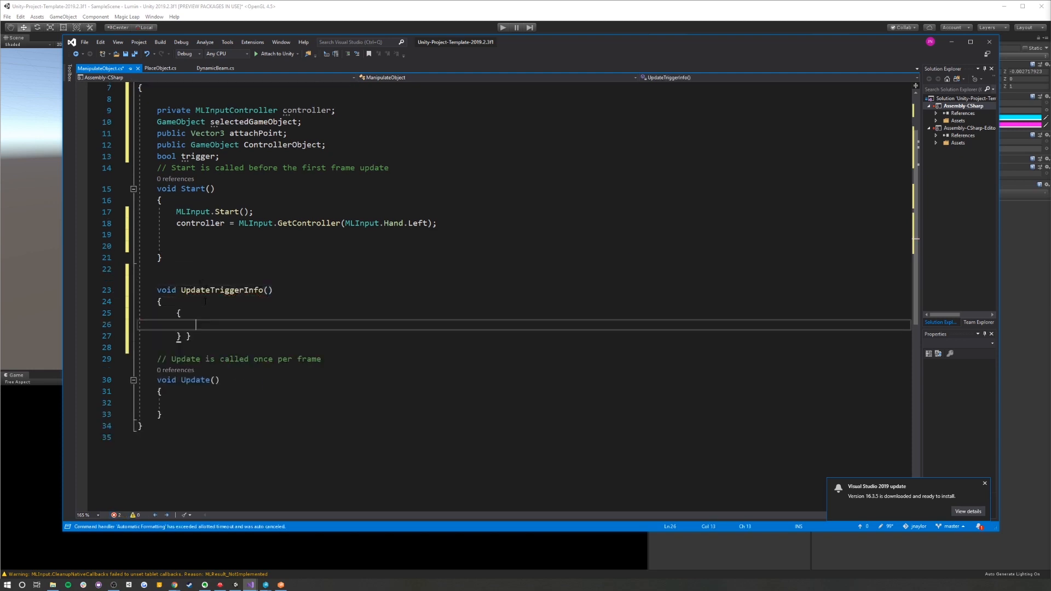
pyautogui.press('Return')
pyautogui.hotkey('shift', 'Up')
pyautogui.hotkey('shift', 'Up')
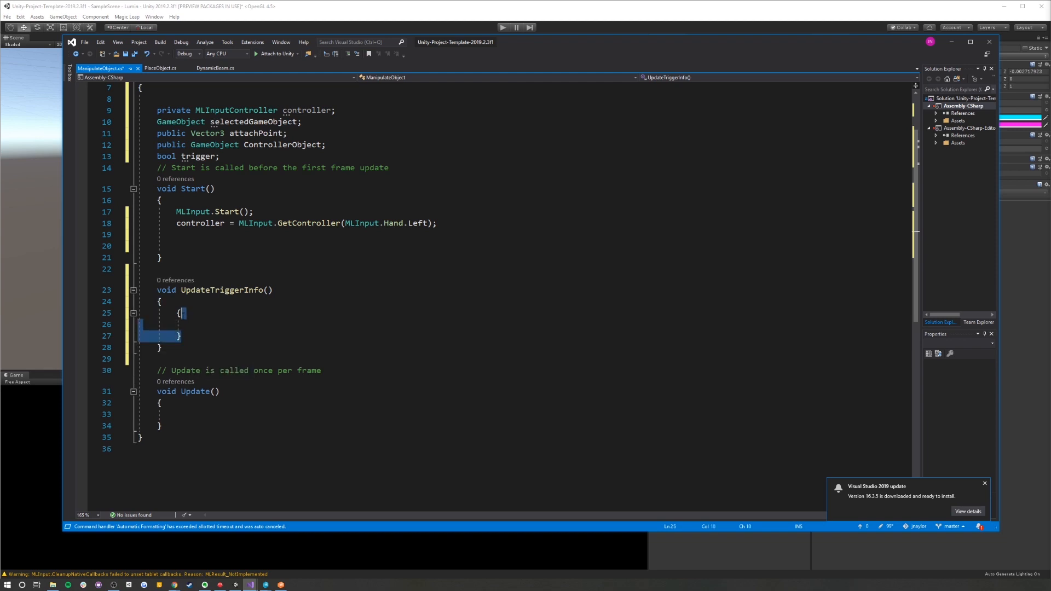
# Inside UpdateTriggerInfo(), add a braced if block with the condition controller.TriggerValue > 0.8f
pyautogui.write('if(controller.TriggerValue')
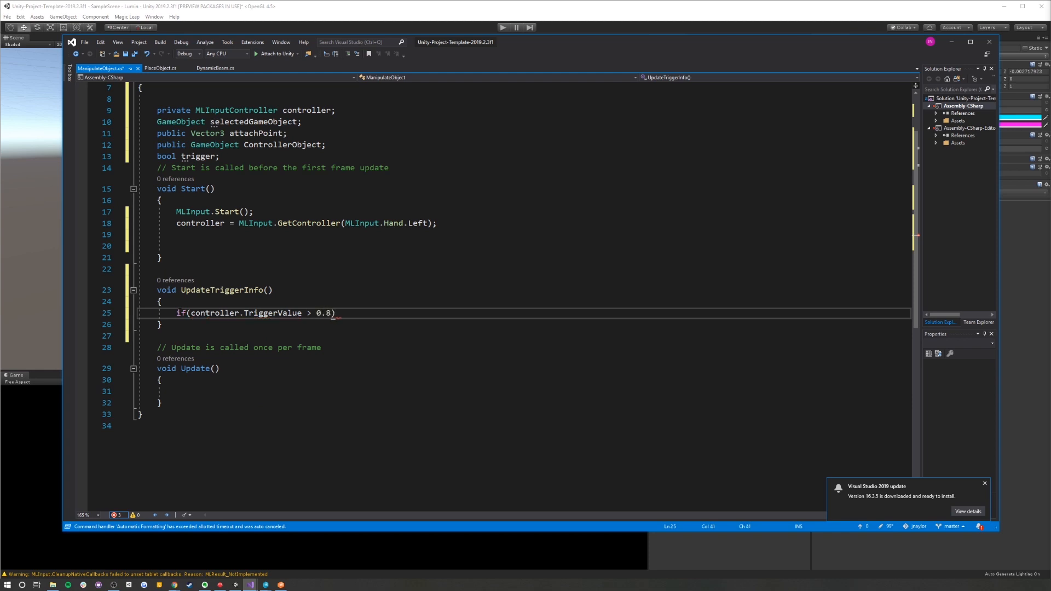
pyautogui.write(' > 0.8f)')
pyautogui.press('Return')
pyautogui.write('{')
pyautogui.press('Return')
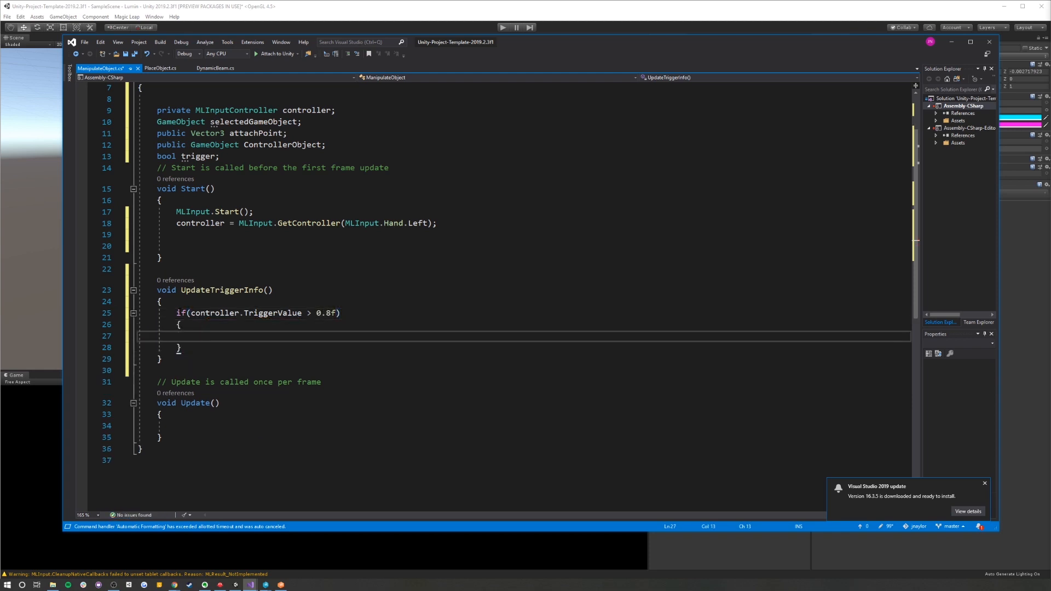
# Nest an if (trigger == true) block inside the trigger value condition and remove the surplus braces
pyautogui.write('if(trigger = true)')
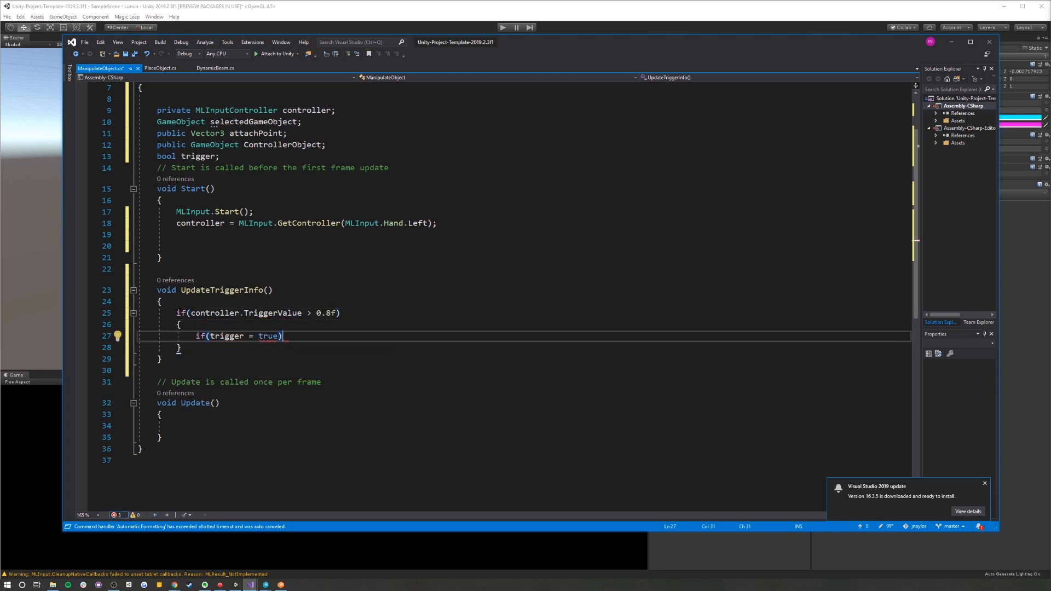
pyautogui.press('End')
pyautogui.press('Return')
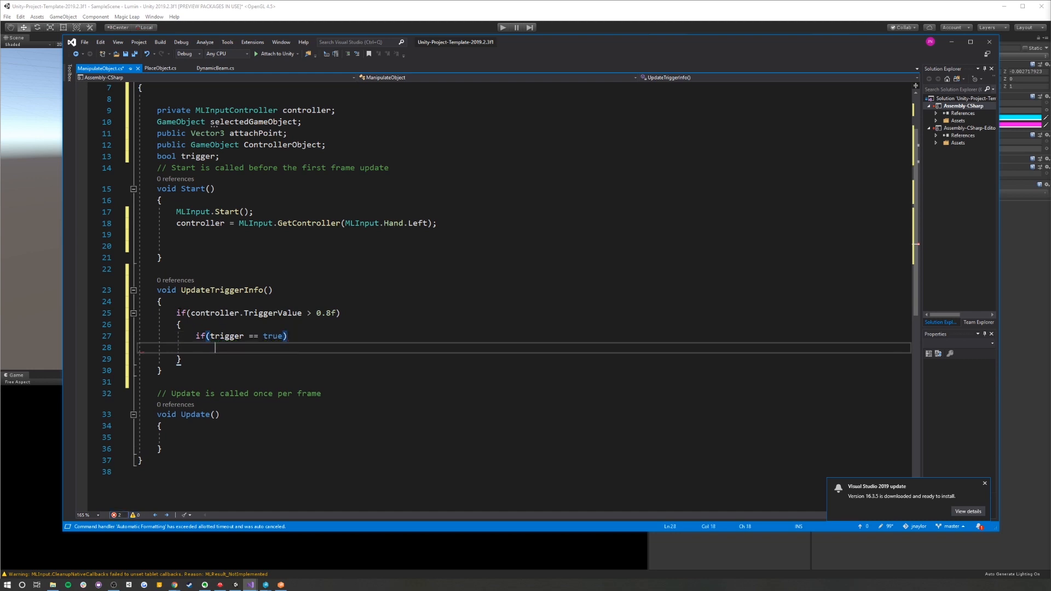
pyautogui.write('{')
pyautogui.press('Return')
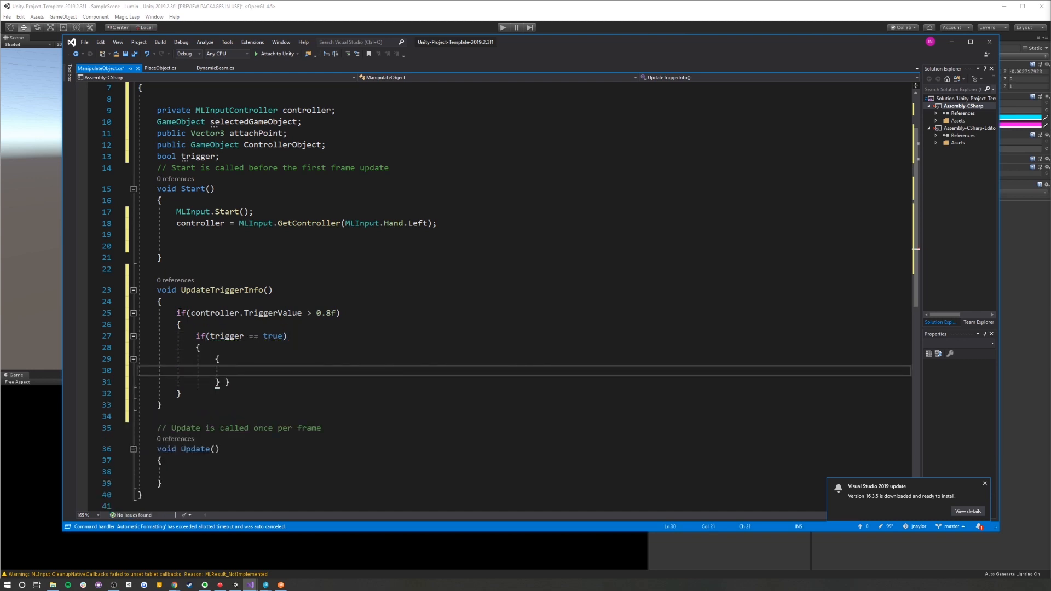
pyautogui.press('BackSpace')
pyautogui.press('BackSpace')
pyautogui.press('BackSpace')
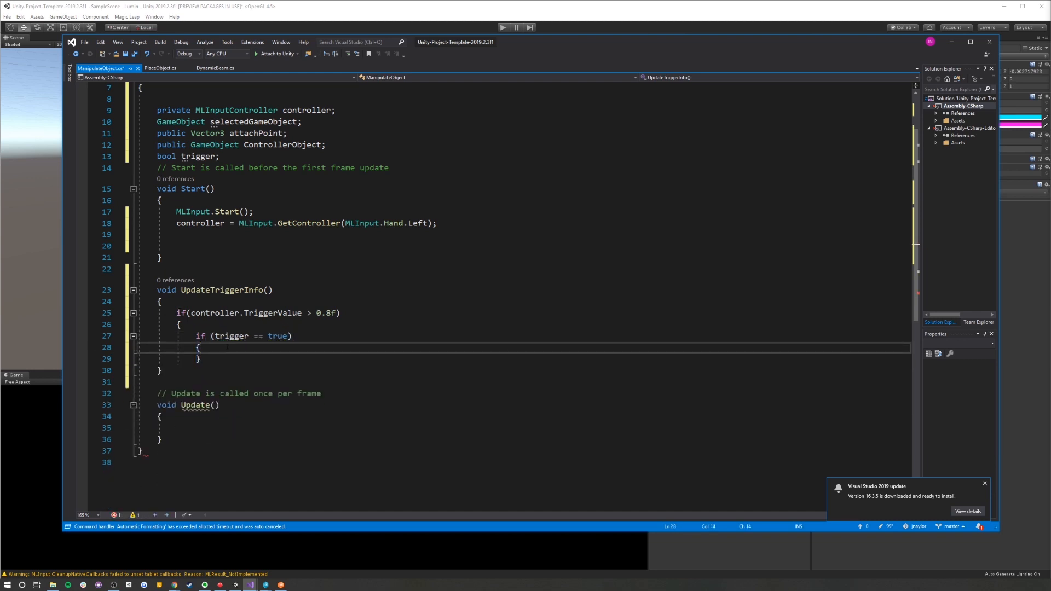
# In the trigger == true block, declare RaycastHit hit; and add a braced if(Physics.Raycast(controller.Position, transform.forward, out hit)) block
pyautogui.write('raycastHit hit;')
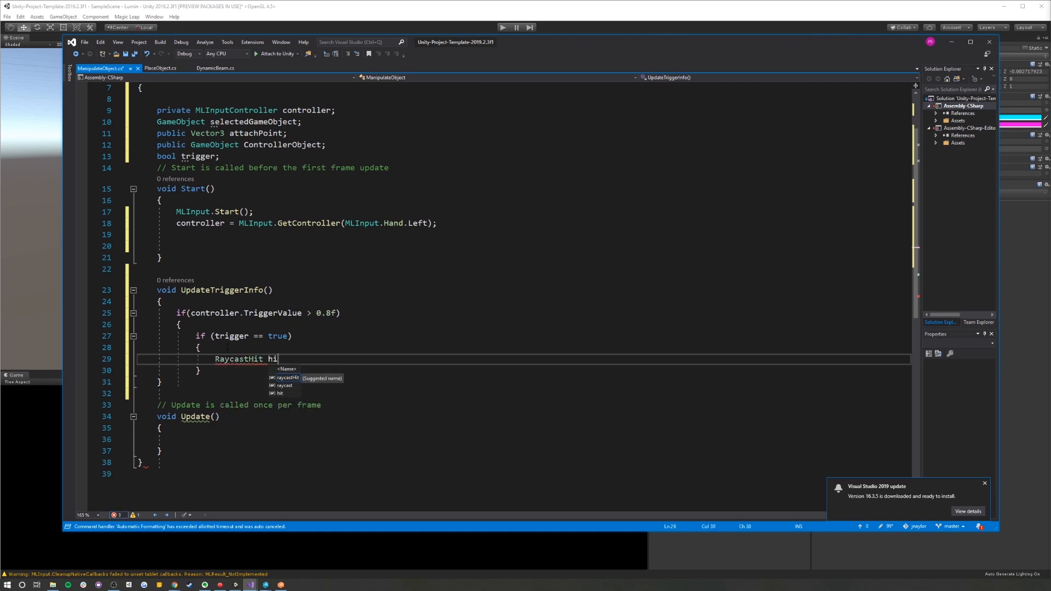
pyautogui.press('Return')
pyautogui.write('if(Physics.Raycast')
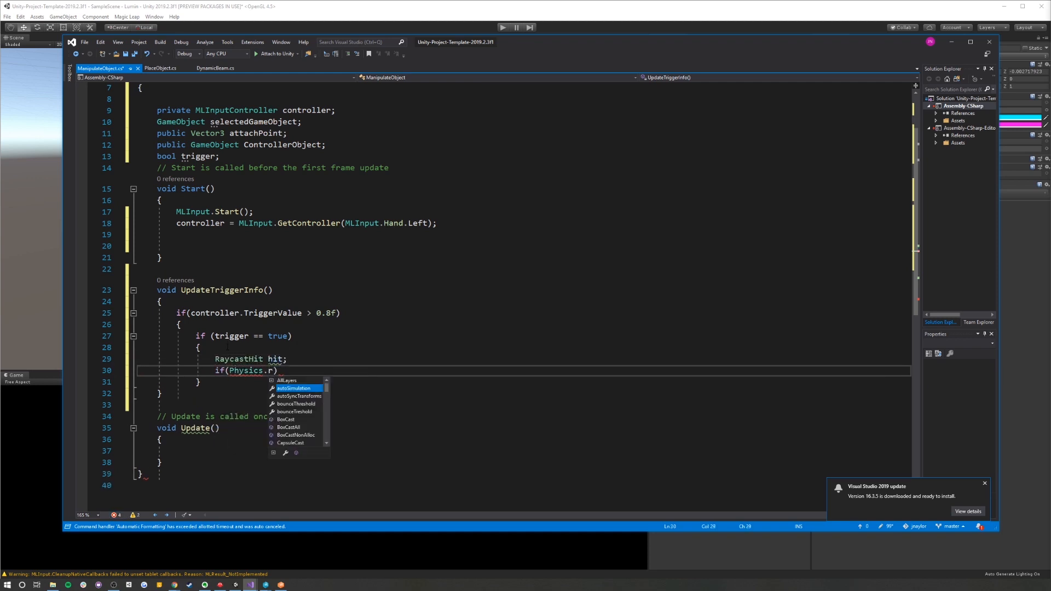
pyautogui.write('(controller.Position, transform.')
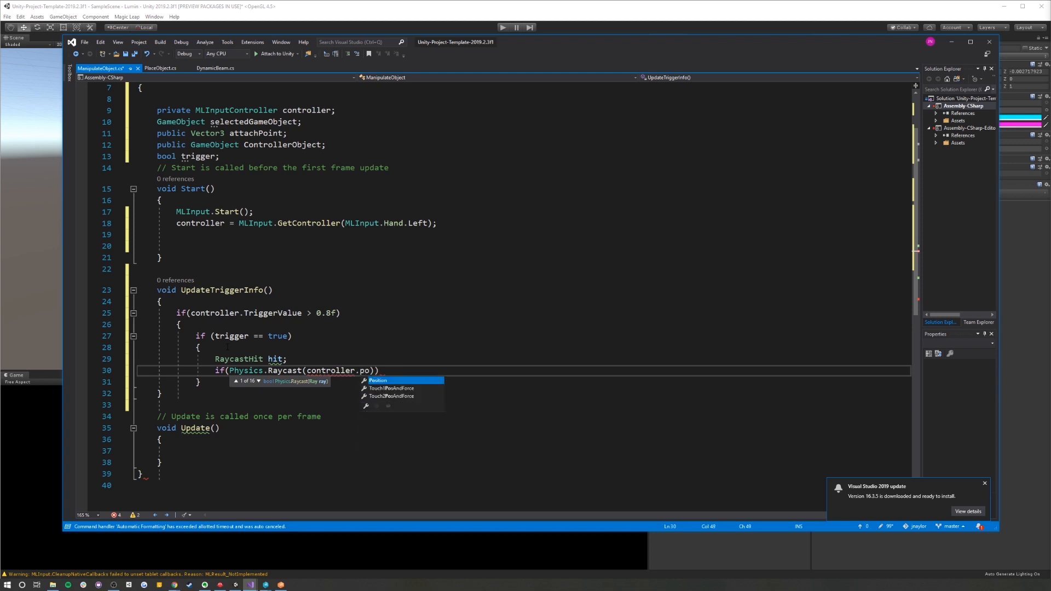
pyautogui.write('forward, out hit))')
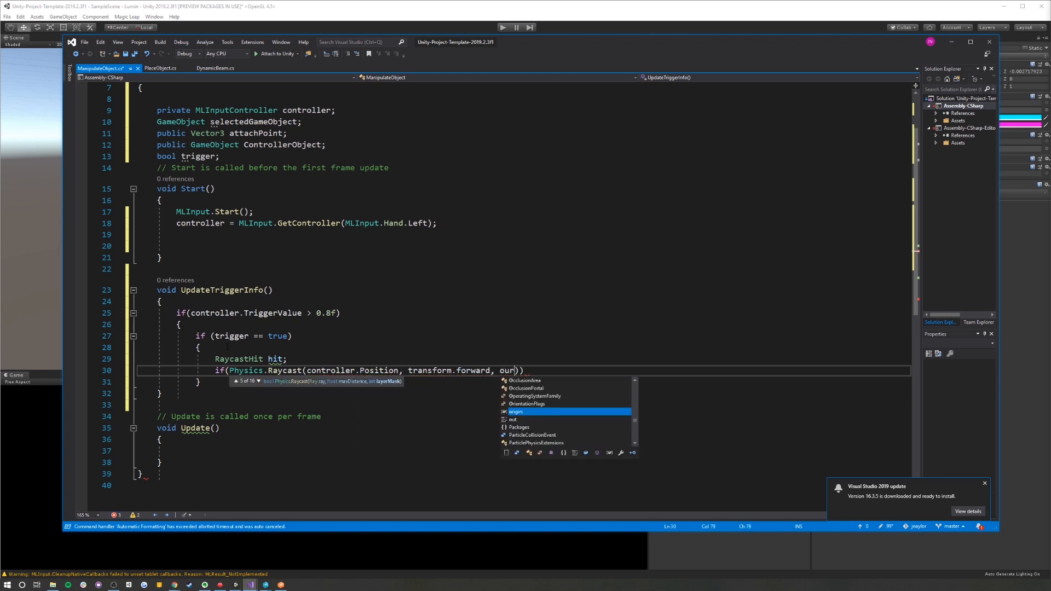
pyautogui.press('Return')
pyautogui.write('{')
pyautogui.press('Return')
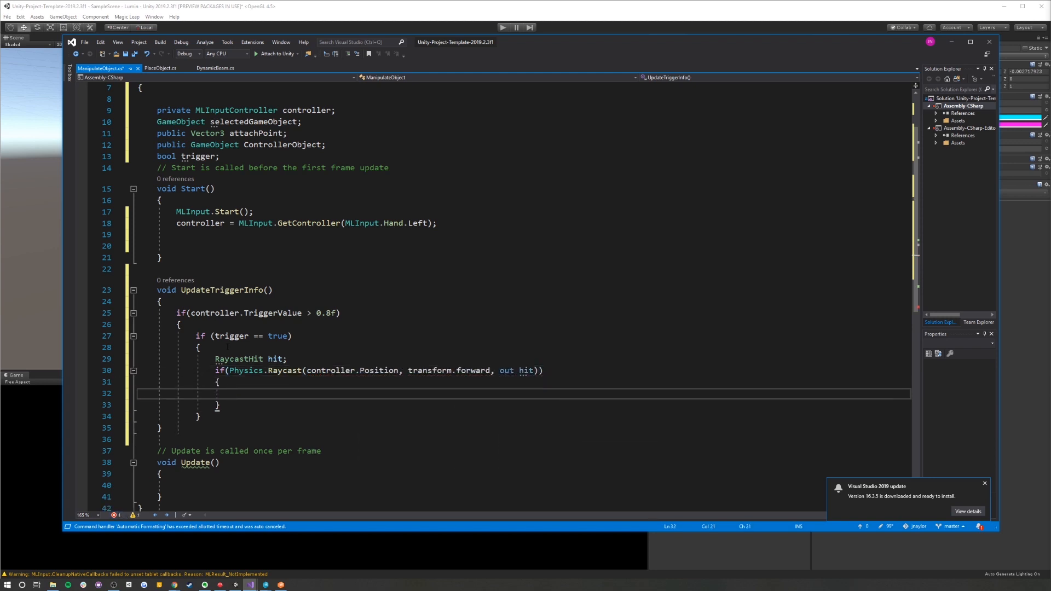
# Inside the raycast block, add a braced if block with the condition hit.transform.gameObject.tag == "Interactable"
pyautogui.write('if(hit.transform.gameObject.ta')
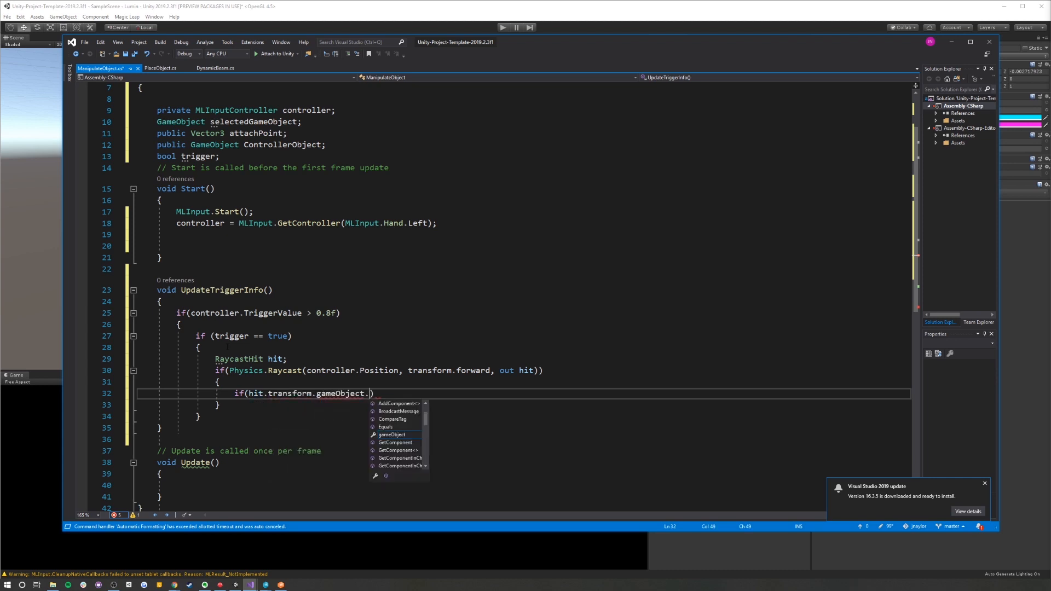
pyautogui.write('Intera')
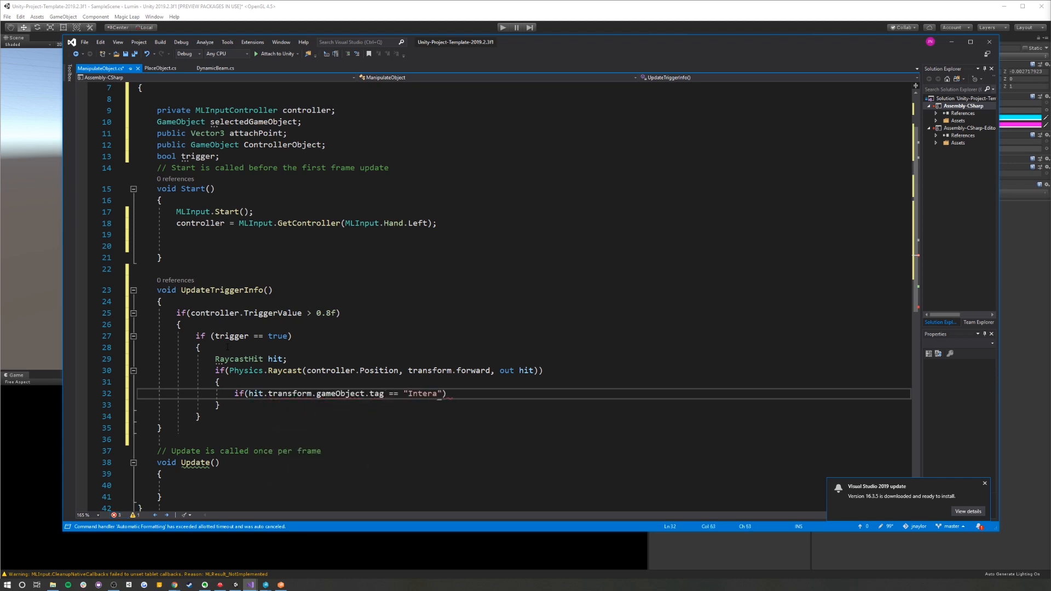
pyautogui.write('ctalle')
pyautogui.press('End')
pyautogui.press('Return')
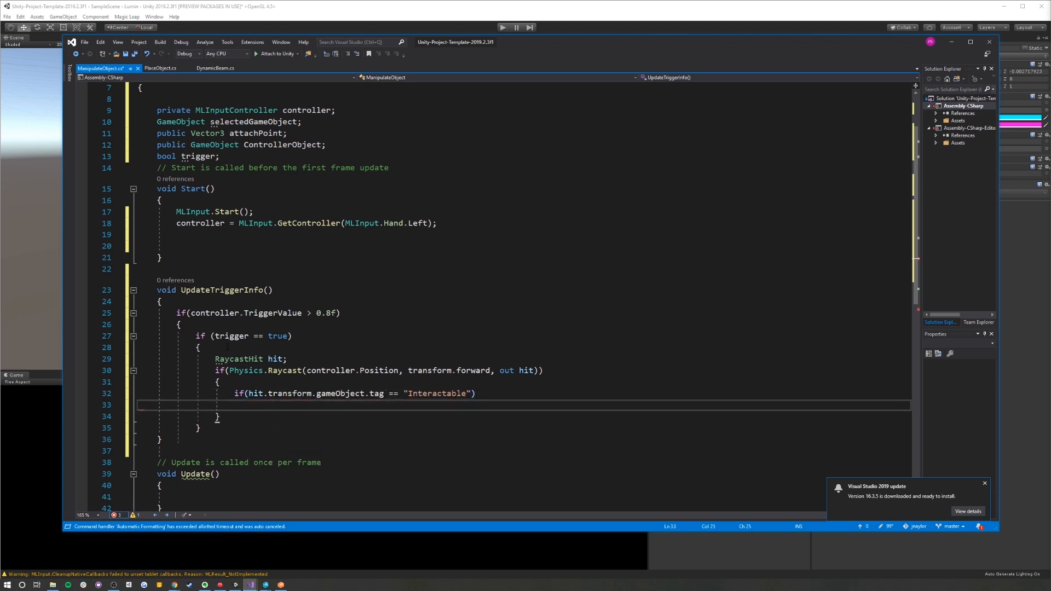
pyautogui.write('{')
pyautogui.press('Return')
# In the Interactable block, assign hit.transform.gameObject to selectedGameObject and set its Rigidbody component's useGravity to false
pyautogui.write('selectedGameObject = hit.tr')
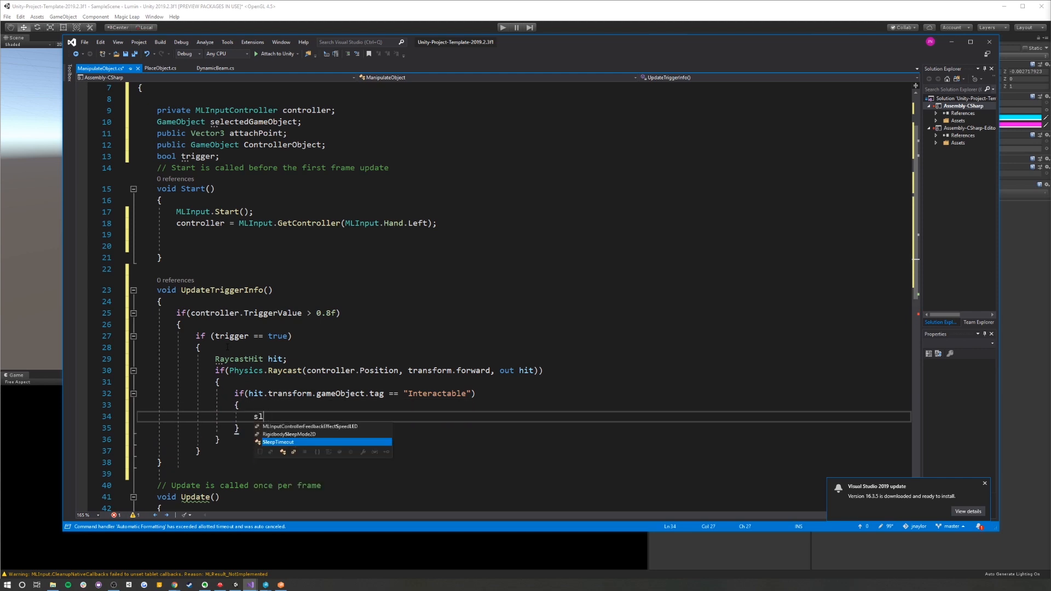
pyautogui.write('ansform.gameObject;')
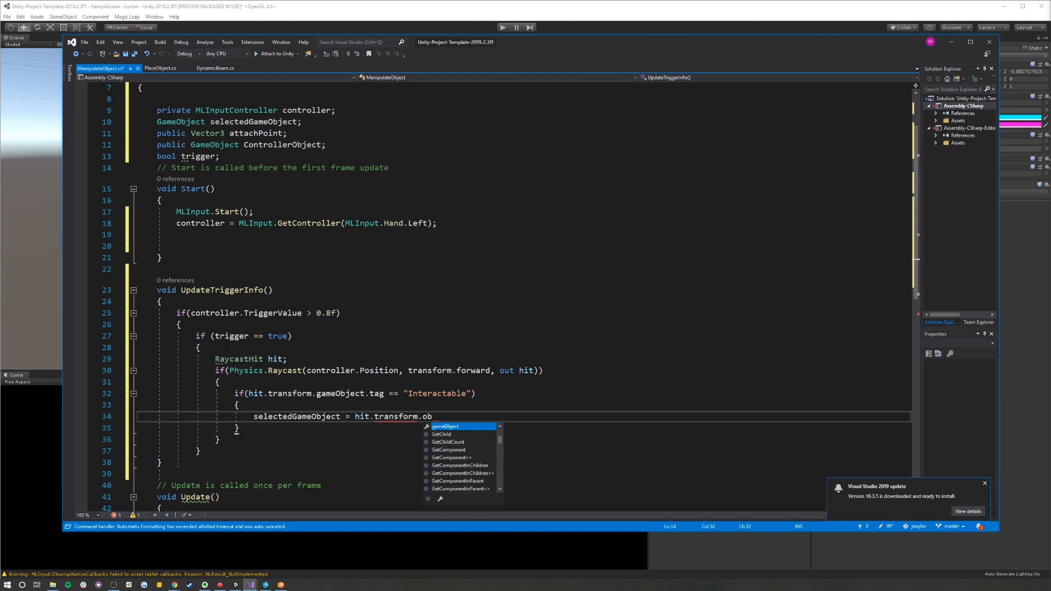
pyautogui.press('Return')
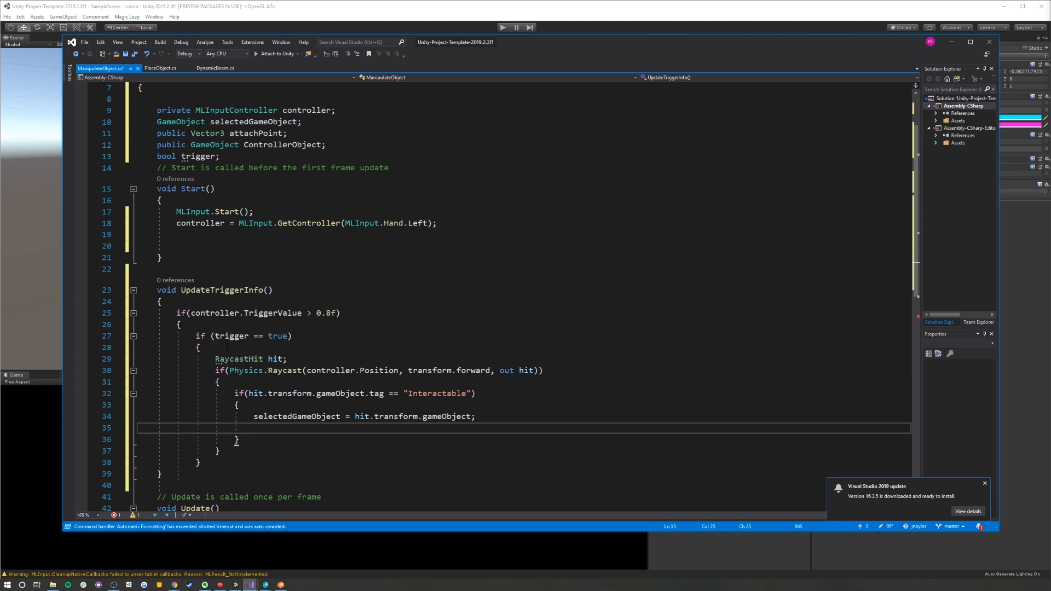
pyautogui.write('selectedGameObject.GetComponent')
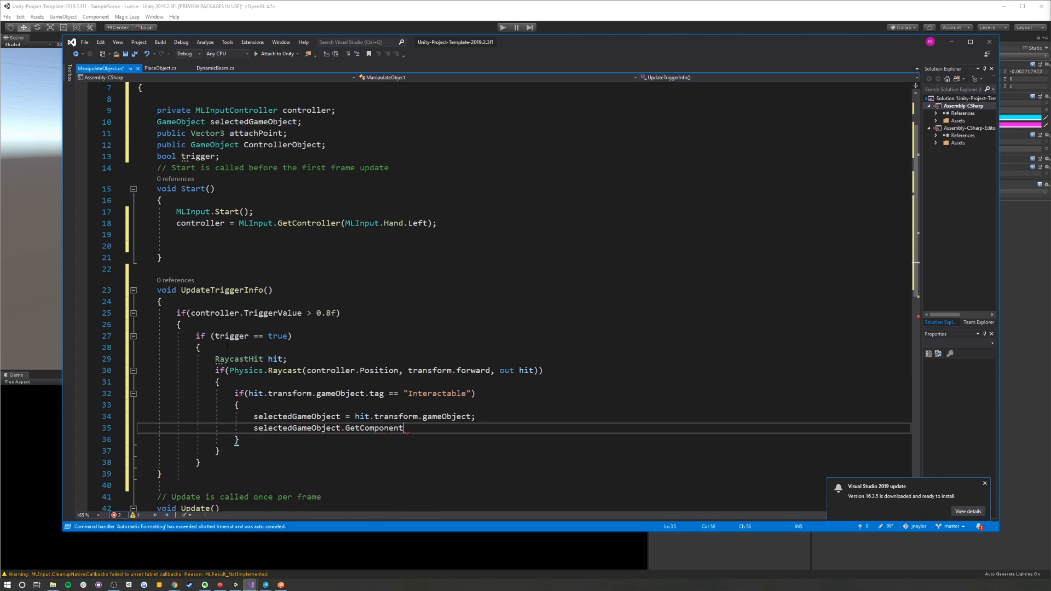
pyautogui.write('<Rigidbody>().useGravity = false;')
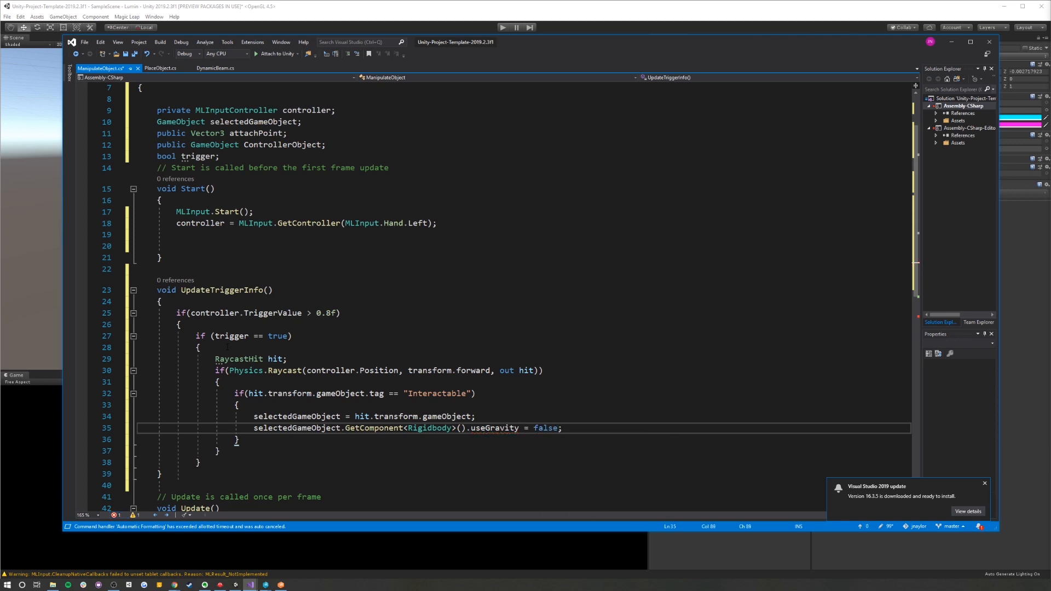
# Below the useGravity line, add attachPoint = hit.transform.position; to the Interactable block
pyautogui.press('Return')
pyautogui.write('att')
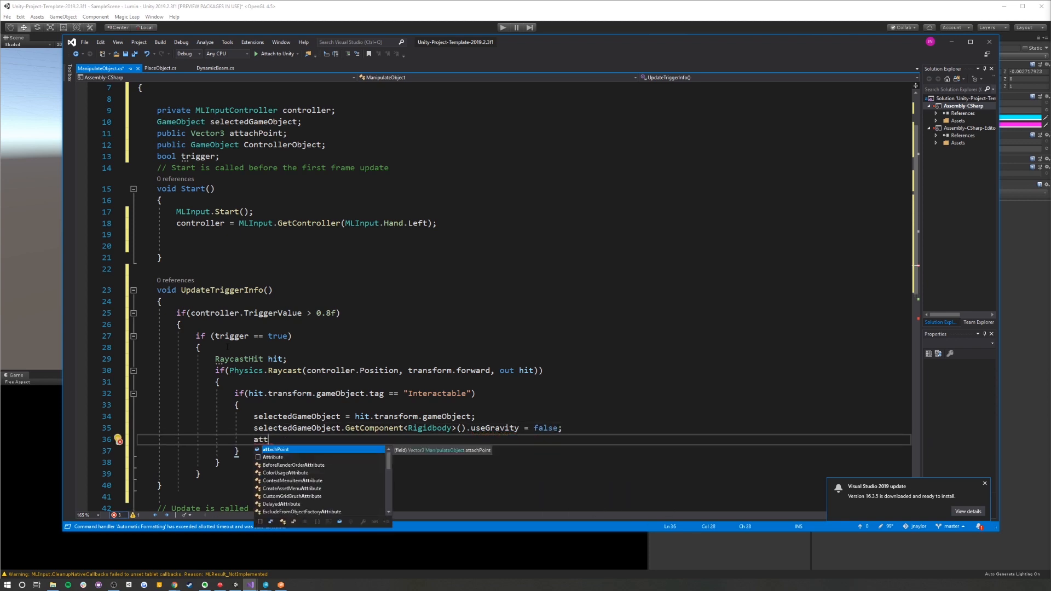
pyautogui.press('BackSpace')
pyautogui.press('BackSpace')
pyautogui.press('BackSpace')
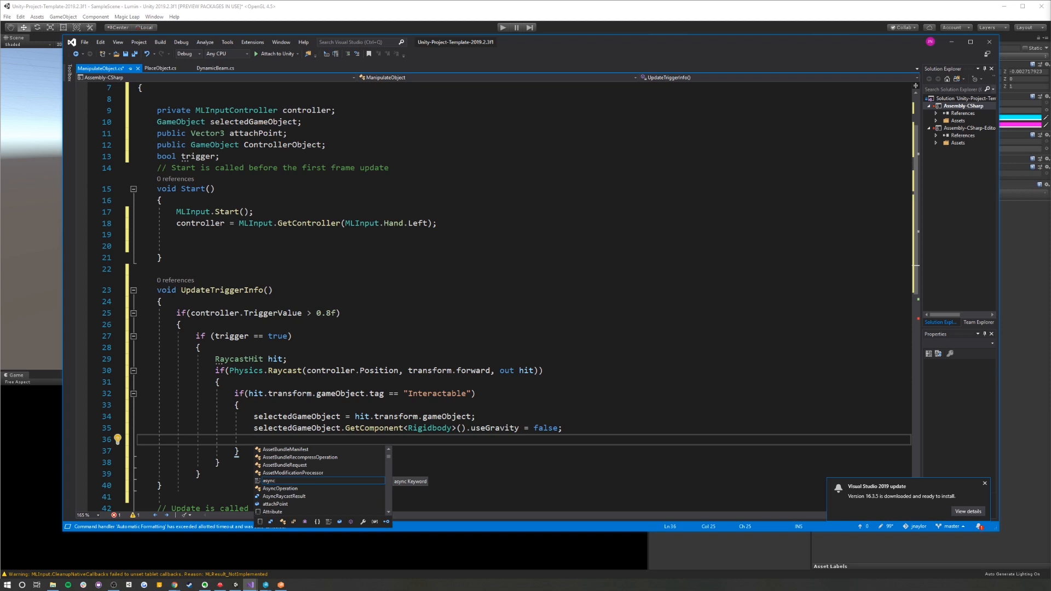
pyautogui.press('Escape')
pyautogui.write('attachPoint')
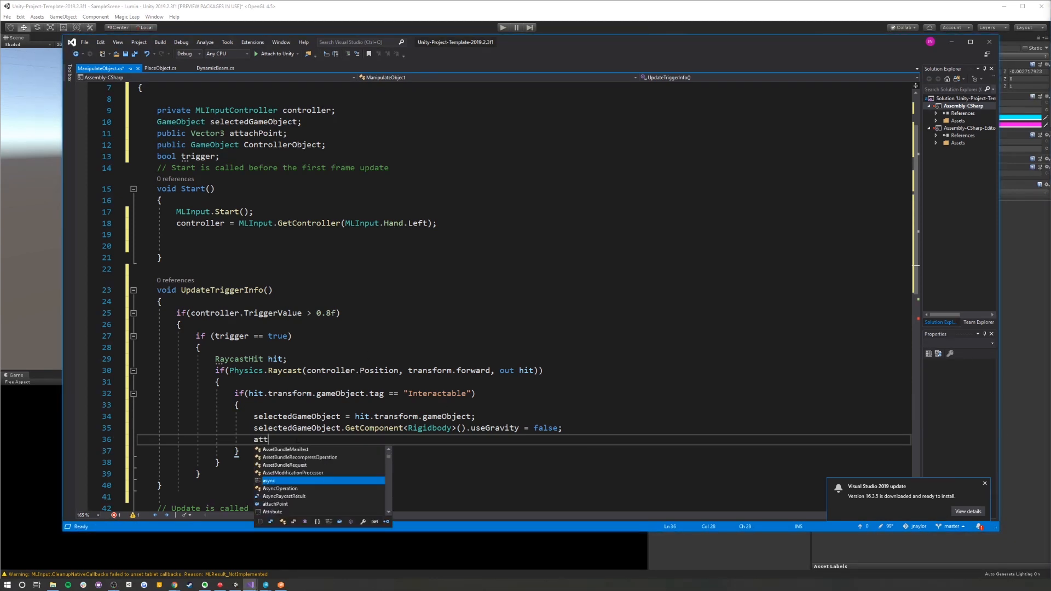
pyautogui.press('Tab')
pyautogui.write('.po')
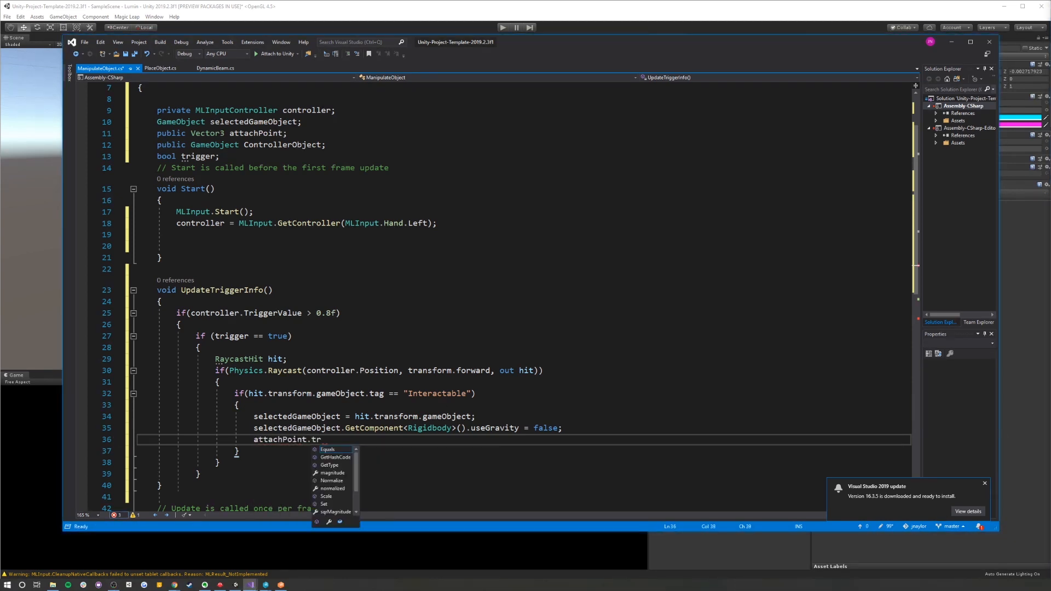
pyautogui.press('BackSpace')
pyautogui.press('BackSpace')
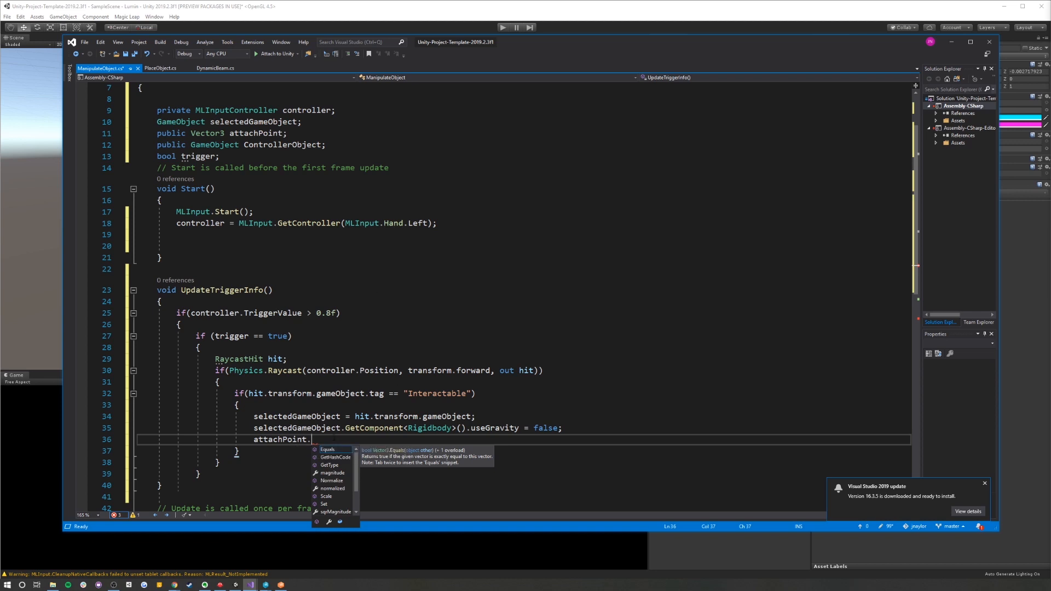
pyautogui.press('BackSpace')
pyautogui.write('= hit.tr')
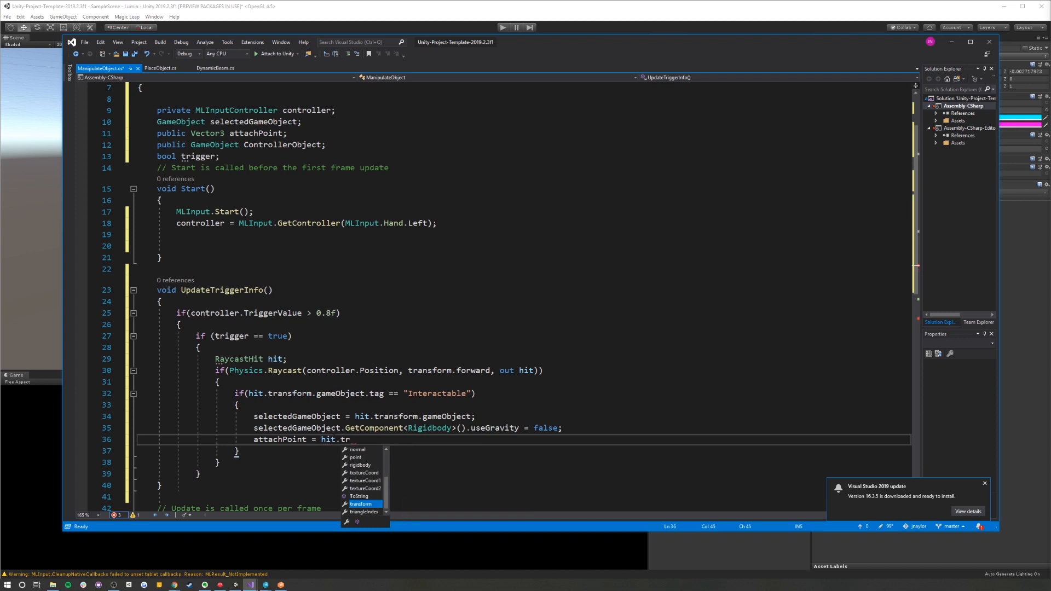
pyautogui.write('ansform.position;')
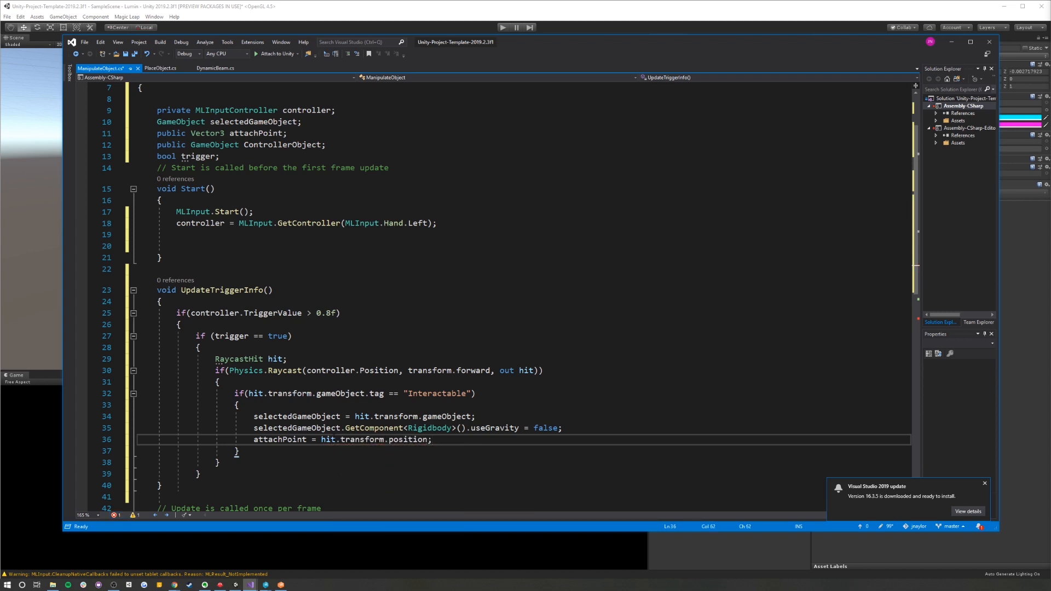
# Add trigger = false; after the raycast block, still inside the trigger == true block
pyautogui.click(232, 465)
pyautogui.press('Return')
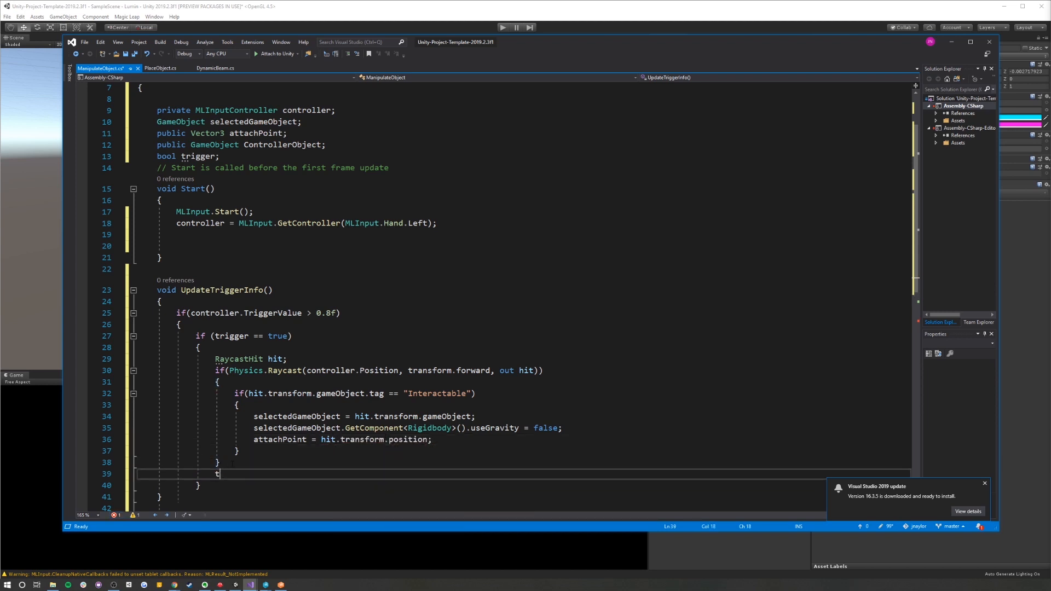
pyautogui.write('trigger = false;')
pyautogui.scroll(-1, 231, 461)
pyautogui.tripleClick(247, 278)
pyautogui.scroll(-2, 246, 278)
# Add the missing closing brace of the controller.TriggerValue > 0.8f block below the trigger == true block
pyautogui.click(211, 383)
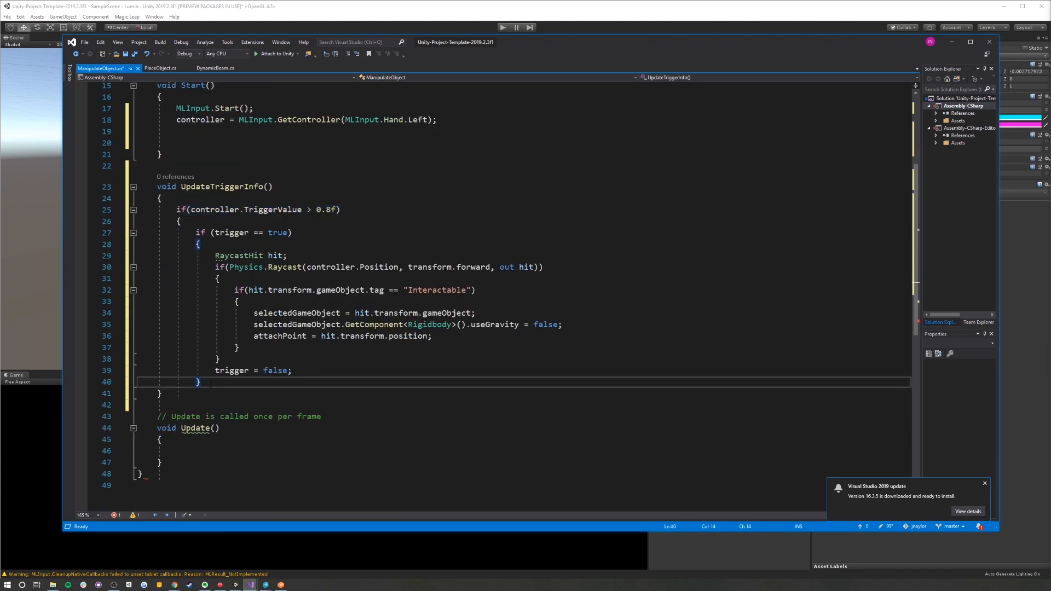
pyautogui.press('Return')
pyautogui.write('}')
pyautogui.press('Return')
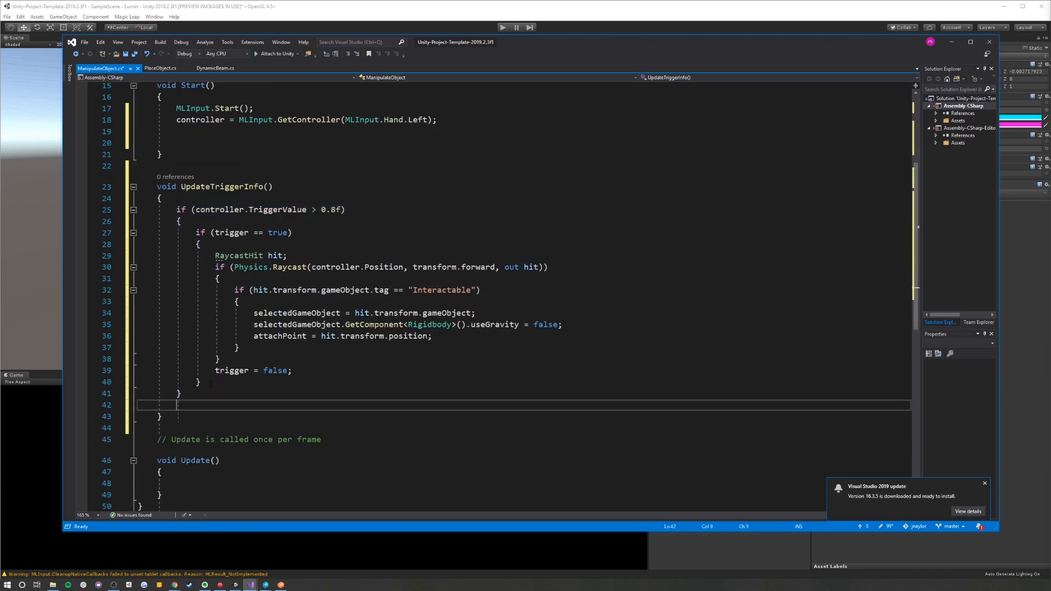
# Add a second braced if (controller.TriggerValue > 0.8f) block below the first and close UpdateTriggerInfo() with a brace
pyautogui.write('if (controller.TriggerValue > 0.8f)')
pyautogui.write('{')
pyautogui.press('Return')
pyautogui.scroll(-2, 209, 384)
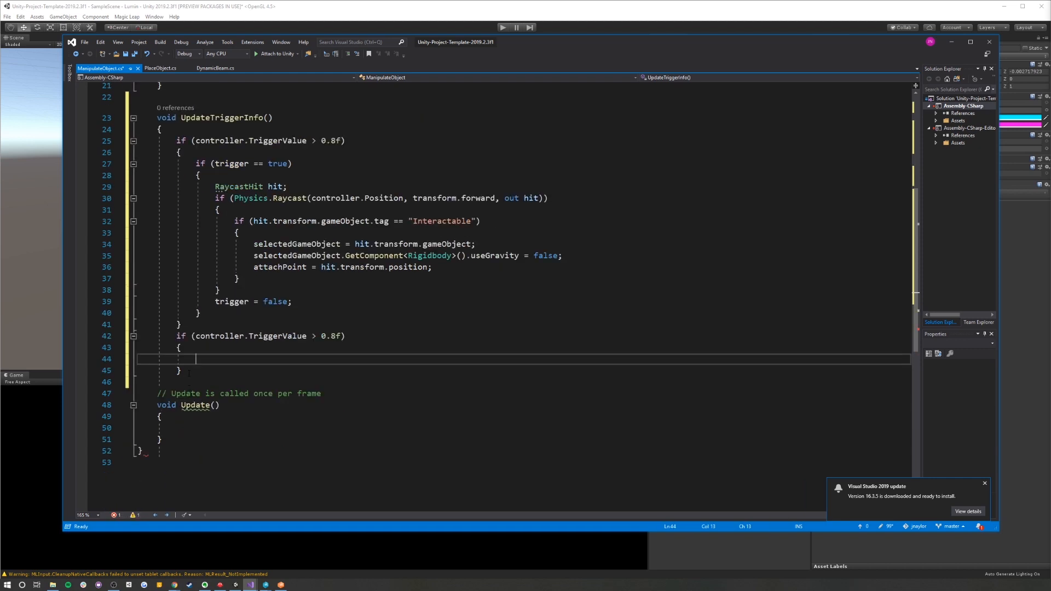
pyautogui.click(208, 370)
pyautogui.press('Return')
pyautogui.write('}')
# Change the second if block's condition to controller.TriggerValue < 0.2f
pyautogui.click(207, 351)
pyautogui.click(315, 336)
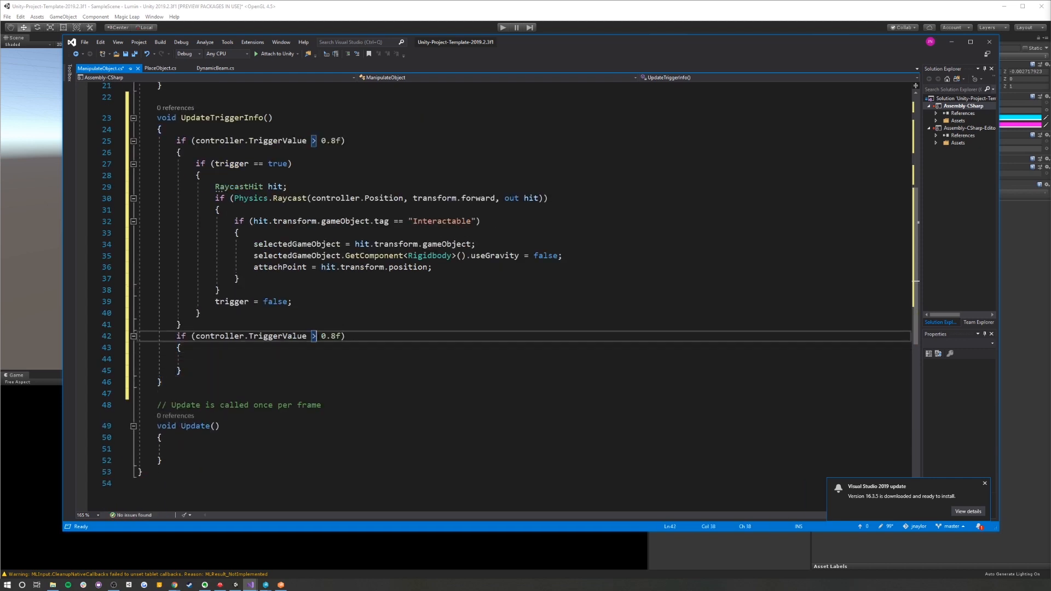
pyautogui.press('BackSpace')
pyautogui.write('<')
pyautogui.click(324, 336)
# Add trigger = true; inside the controller.TriggerValue < 0.2f block
pyautogui.click(176, 359)
pyautogui.write('trigger ')
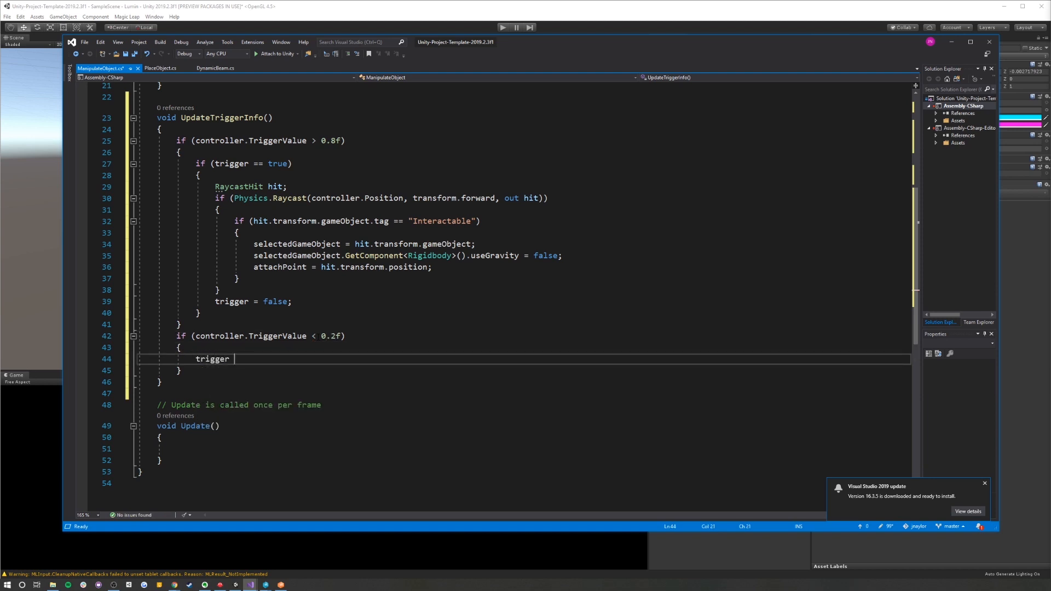
pyautogui.write('= trur;')
pyautogui.press('BackSpace')
pyautogui.press('BackSpace')
pyautogui.press('BackSpace')
pyautogui.press('BackSpace')
pyautogui.press('BackSpace')
pyautogui.press('BackSpace')
pyautogui.write('ur;')
pyautogui.press('Return')
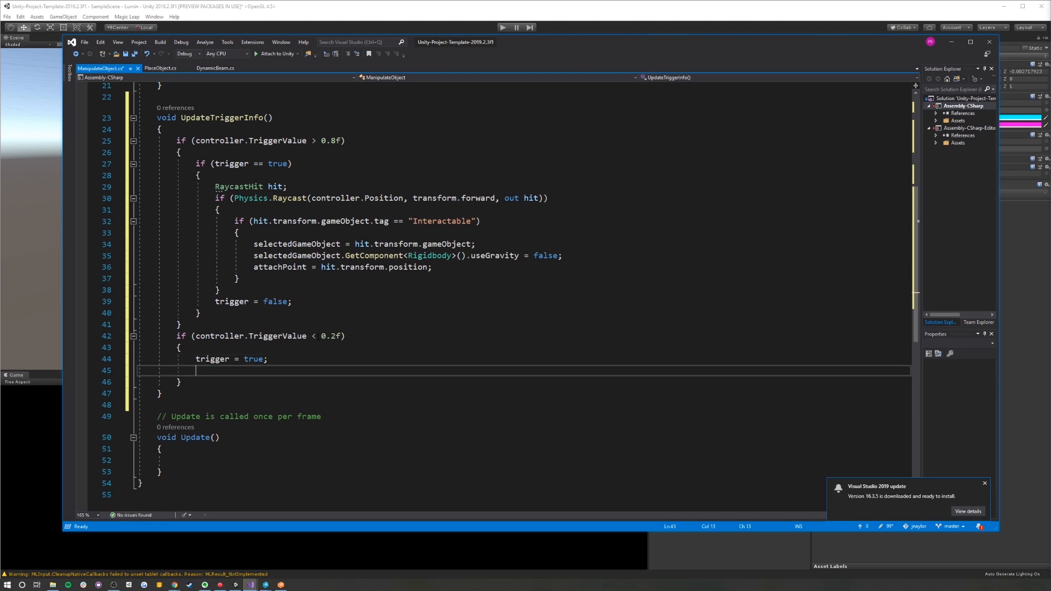
# Below trigger = true;, add a braced if block with the condition selectedGameObject != null
pyautogui.write('if(selectedGameObject ')
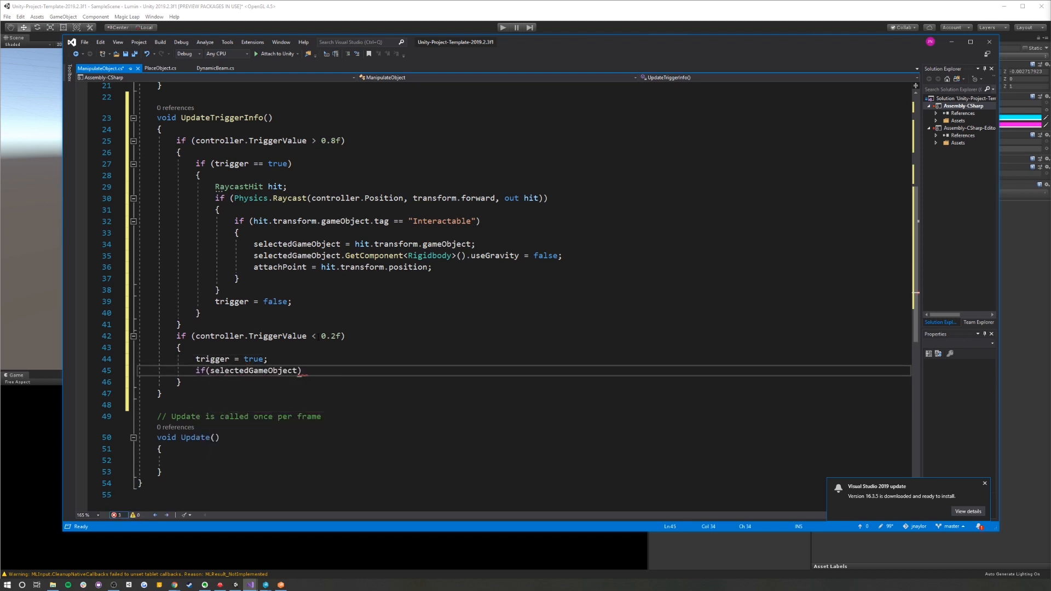
pyautogui.write('!= null)')
pyautogui.press('Return')
pyautogui.write('{')
pyautogui.press('Return')
# In the selectedGameObject != null block, add selectedGameObject.GetComponent<Rigidbody>().useGravity = true;
pyautogui.write('selectedGameObject.')
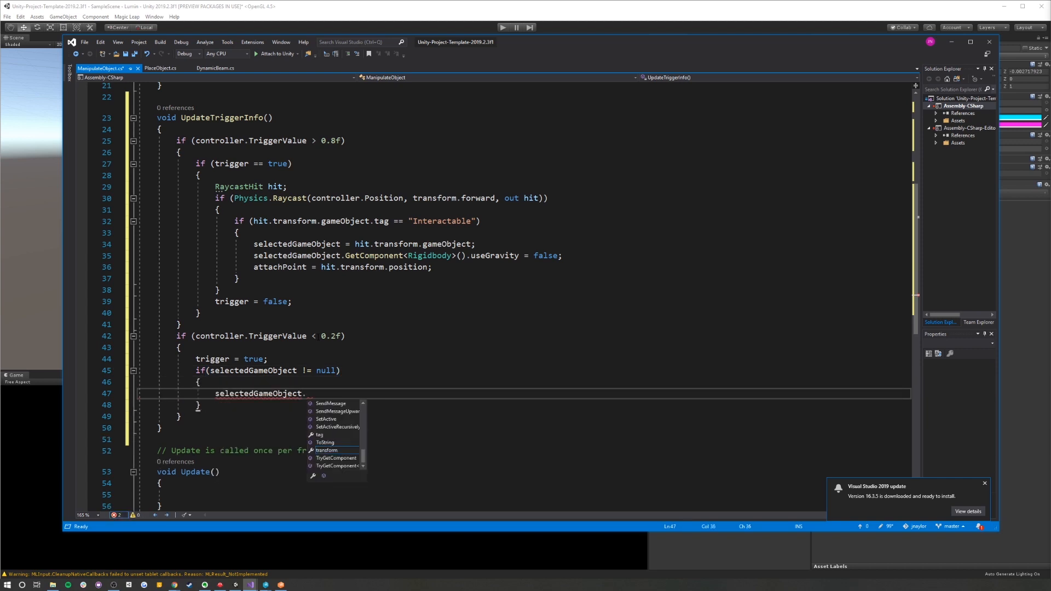
pyautogui.write('getc<Rigidbody')
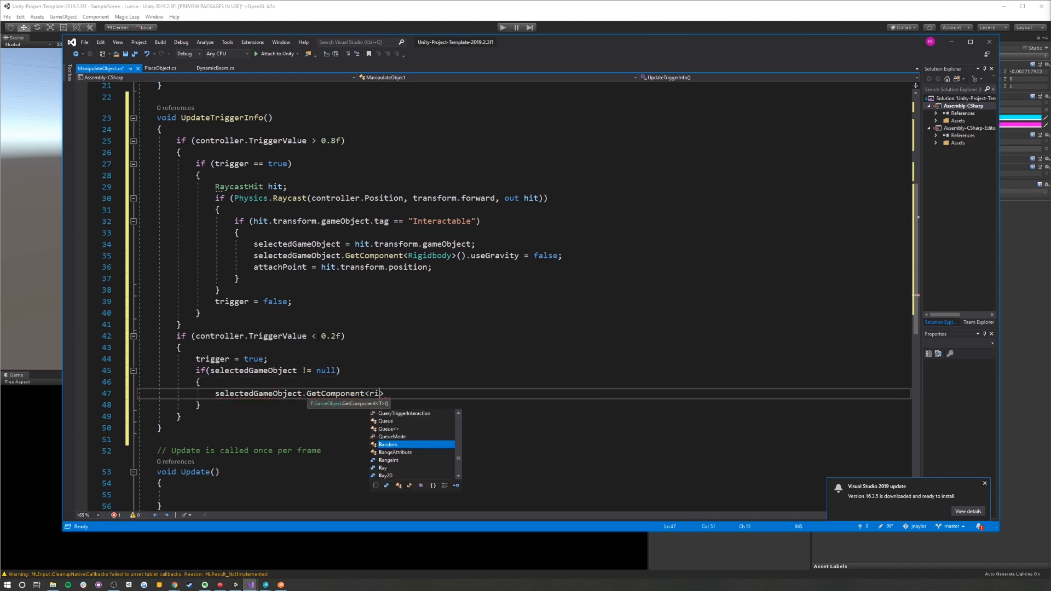
pyautogui.write('>().useConeFrictio')
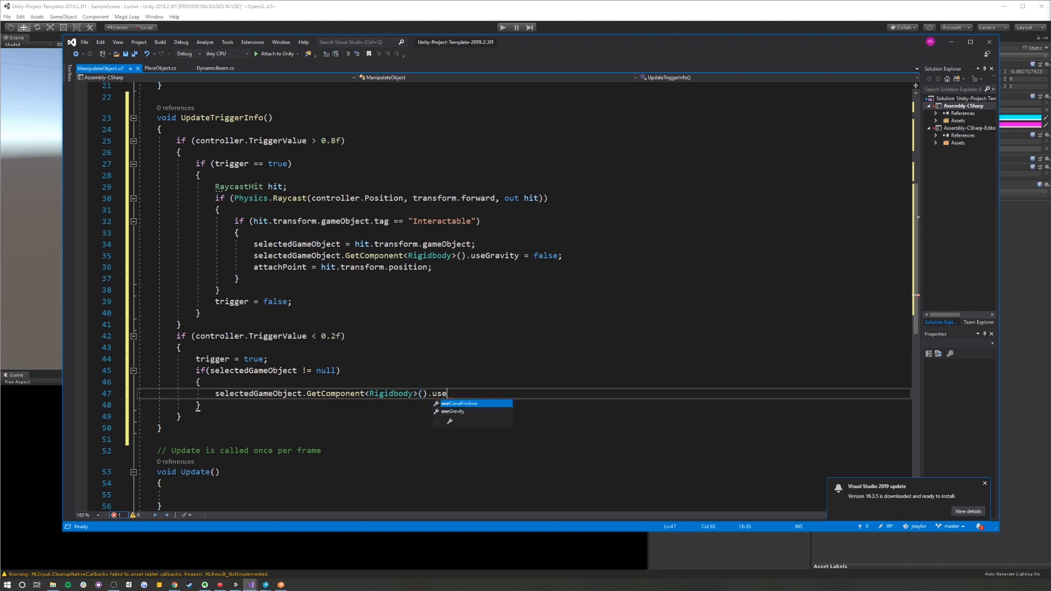
pyautogui.press('BackSpace')
pyautogui.press('BackSpace')
pyautogui.press('BackSpace')
pyautogui.press('BackSpace')
pyautogui.press('BackSpace')
pyautogui.press('BackSpace')
pyautogui.press('BackSpace')
pyautogui.press('BackSpace')
pyautogui.press('BackSpace')
pyautogui.press('BackSpace')
pyautogui.press('BackSpace')
pyautogui.press('BackSpace')
pyautogui.press('BackSpace')
pyautogui.press('BackSpace')
pyautogui.write('useGravity')
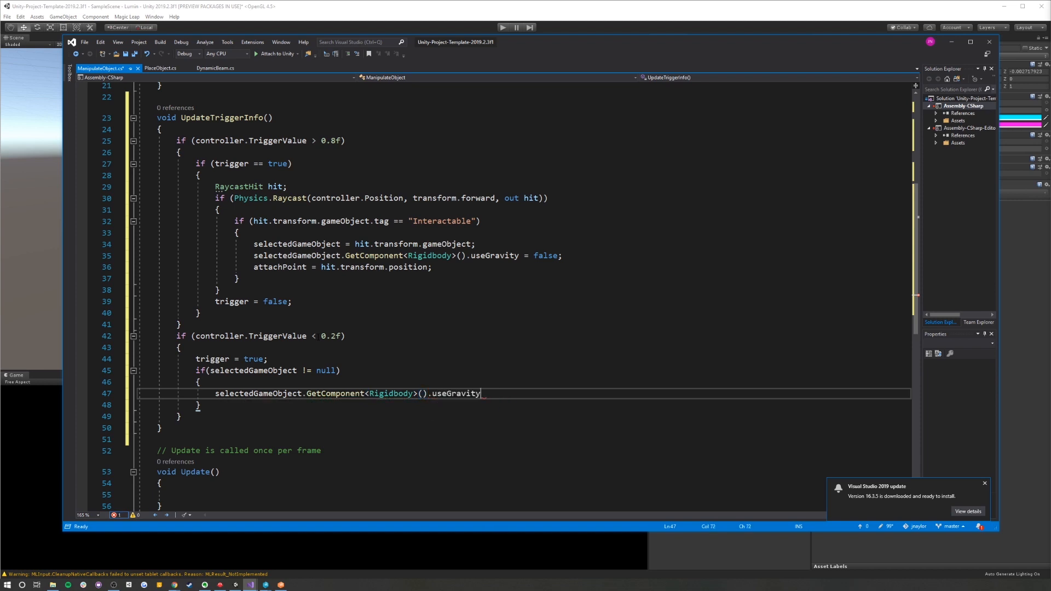
pyautogui.write(' = true;')
# Clear the selection at the end of the null-check block with selectedGameObject = null;
pyautogui.press('Return')
pyautogui.write('se')
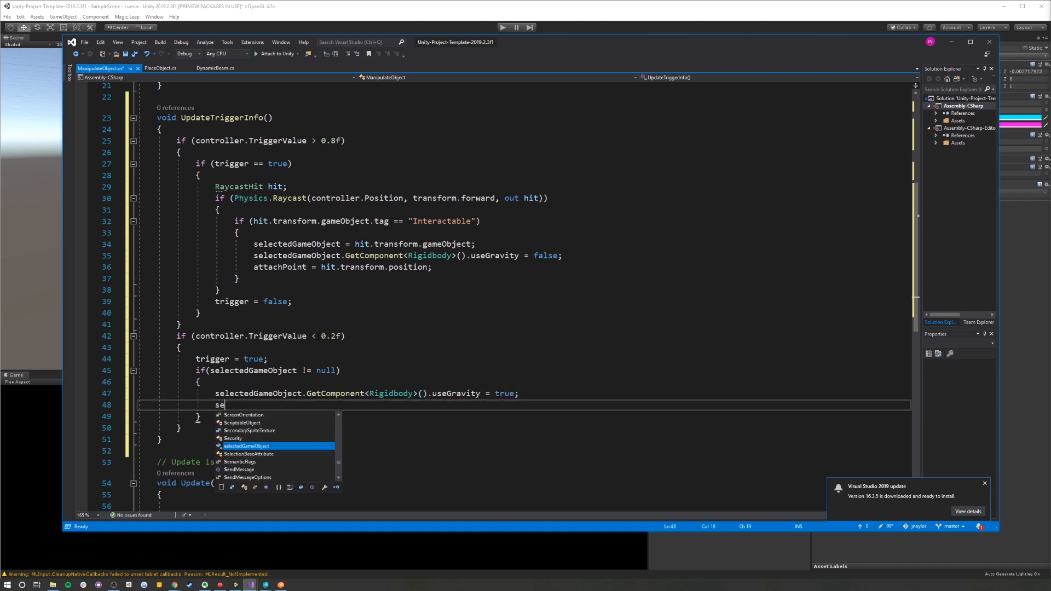
pyautogui.write('lectedGameObject = null;')
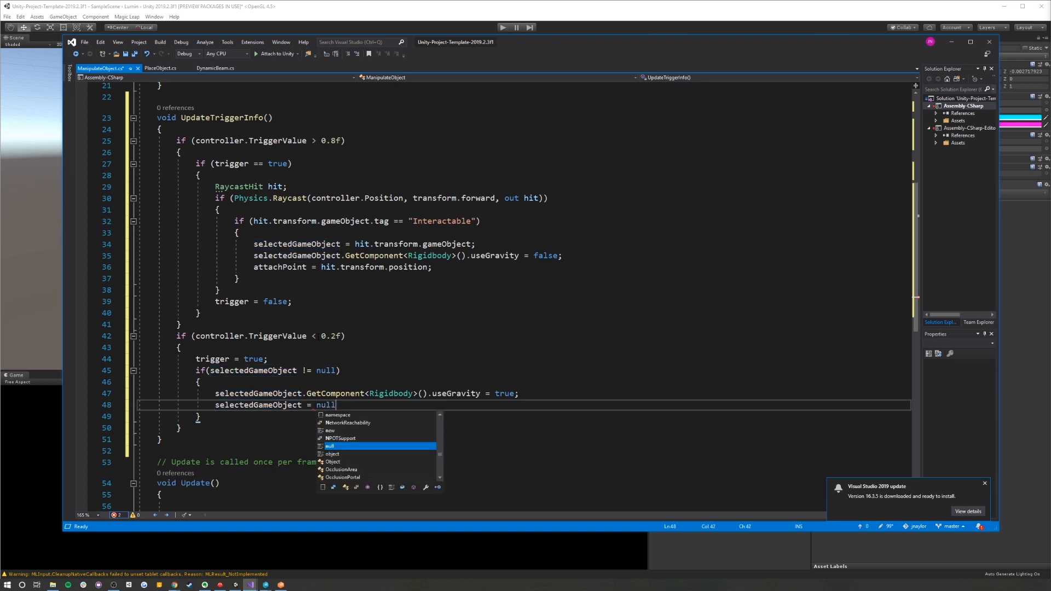
# Add a private void OnDestroy() method after UpdateTriggerInfo() that calls MLInput.Stop();
pyautogui.scroll(-1, 205, 404)
pyautogui.click(205, 404)
pyautogui.press('Return')
pyautogui.write('OnDestroy')
pyautogui.press('Return')
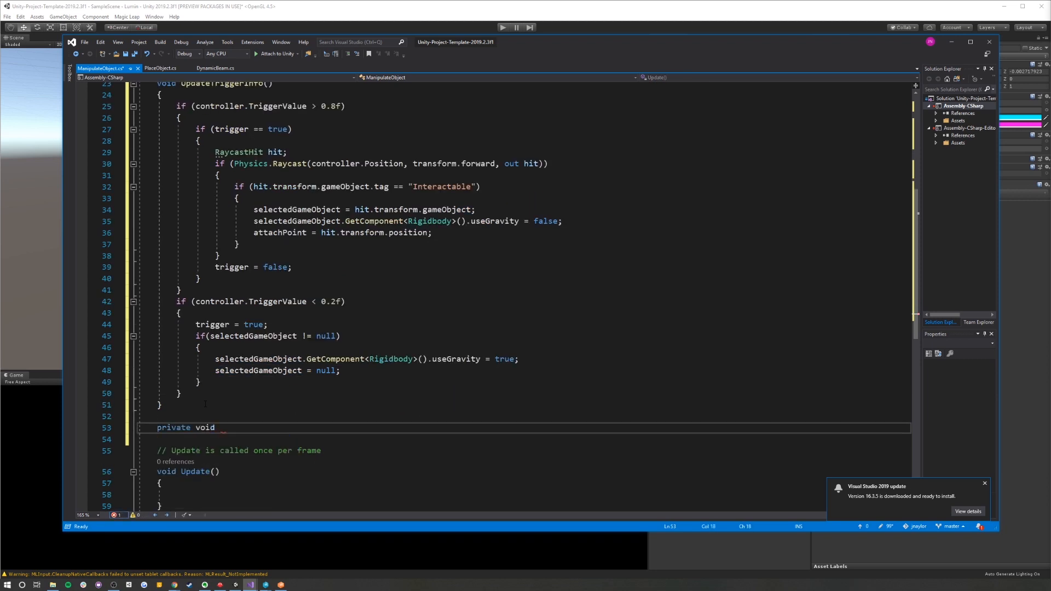
pyautogui.write('MLInput.Stop();')
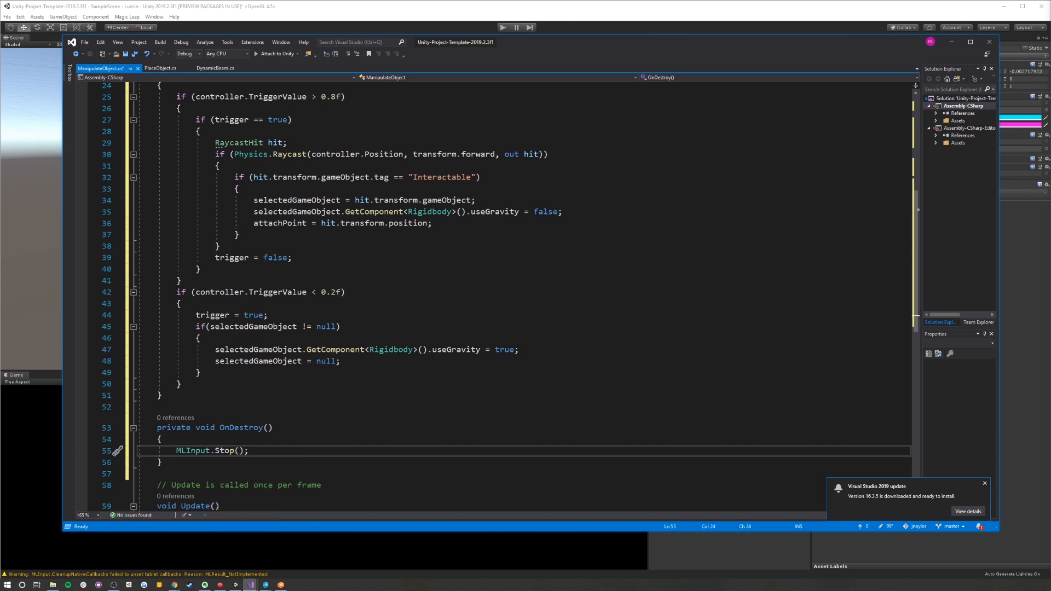
# In Update(), assign controller.Position to transform.position and controller.Orientation to transform.rotation
pyautogui.scroll(-3, 252, 276)
pyautogui.click(252, 425)
pyautogui.write('transform.')
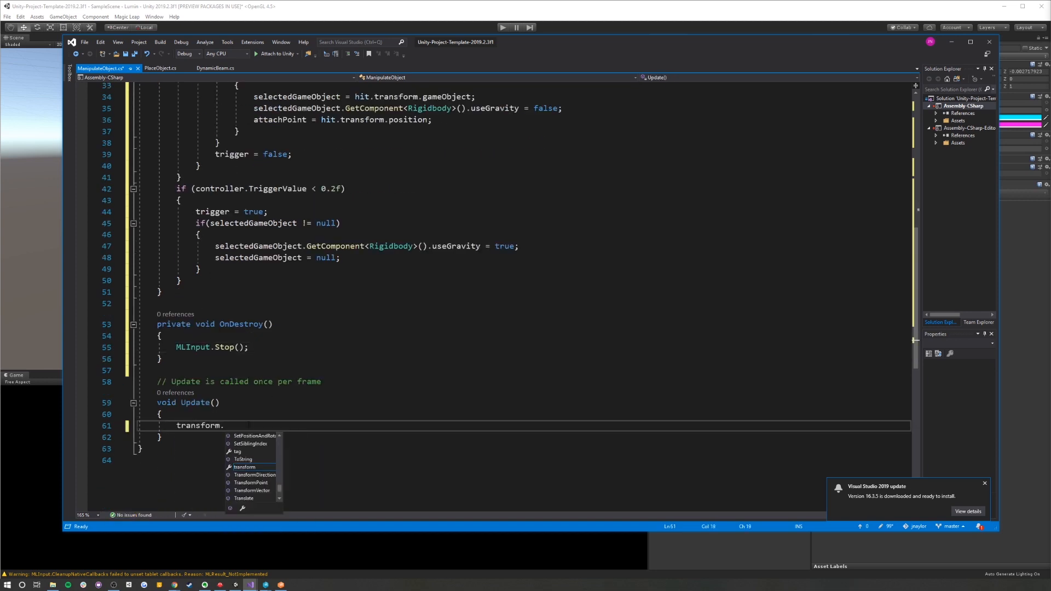
pyautogui.write('position = controller.Position;')
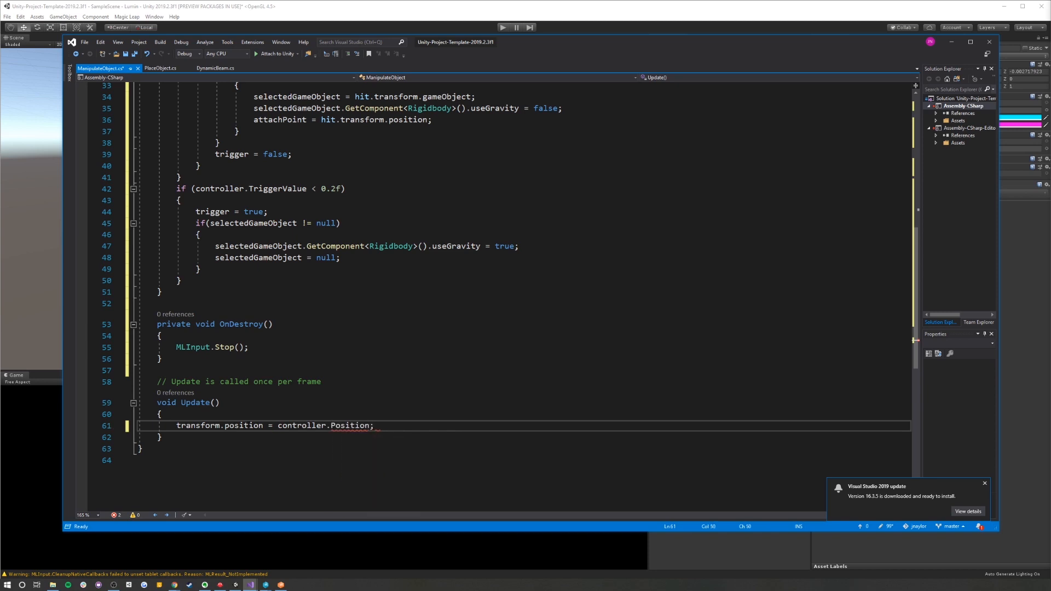
pyautogui.press('Return')
pyautogui.write('transform.rot')
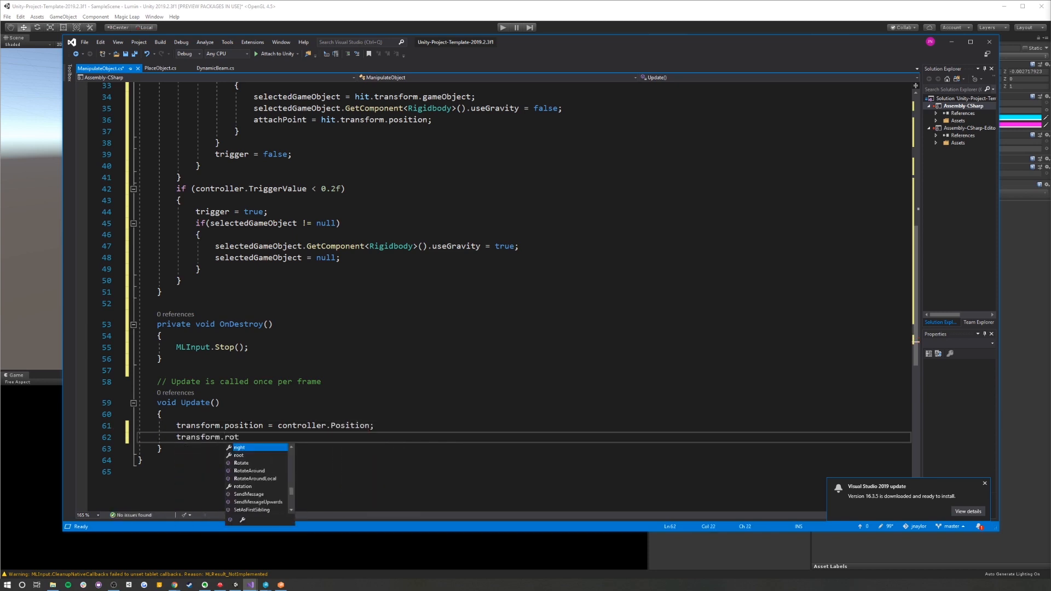
pyautogui.write('ation = controller.Orientation;')
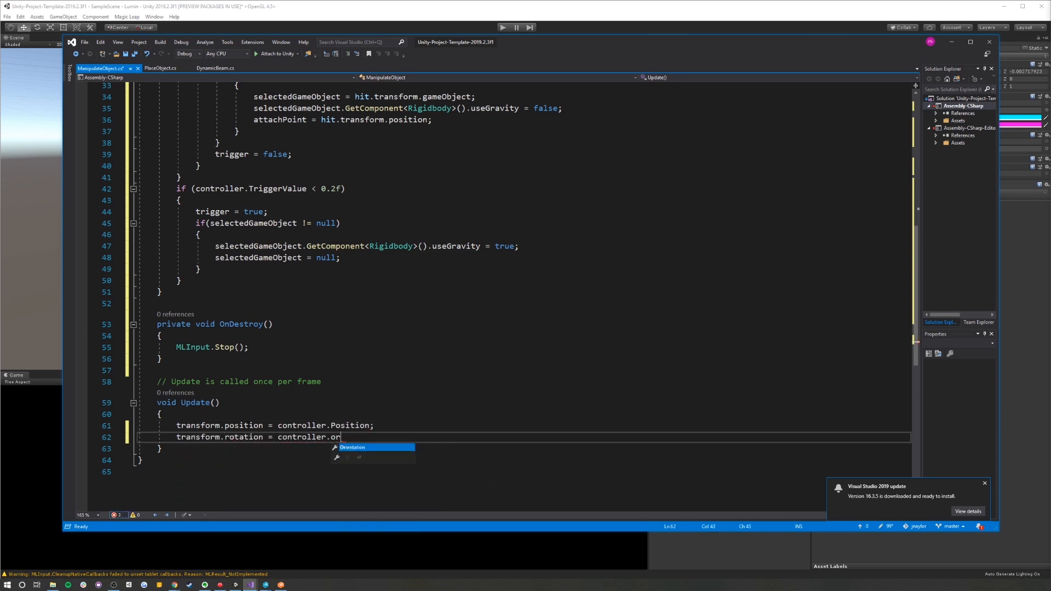
# Below the controller transform assignments in Update(), add an empty if(selectedGameObject) block
pyautogui.press('Return')
pyautogui.press('Return')
pyautogui.write('if(')
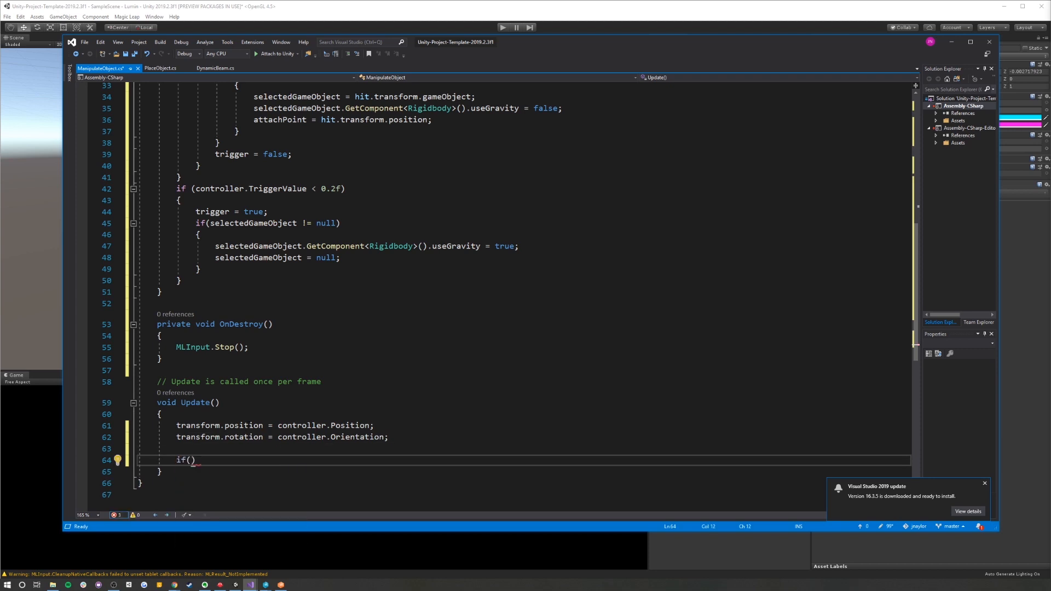
pyautogui.write('sek')
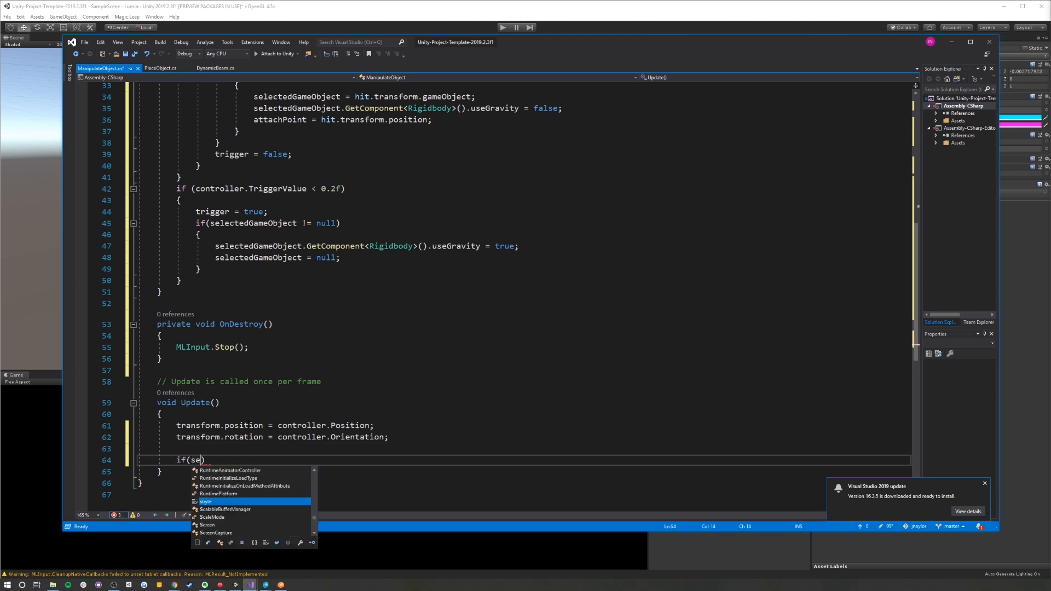
pyautogui.press('Tab')
pyautogui.press('End')
pyautogui.press('Return')
pyautogui.write('{')
pyautogui.press('Return')
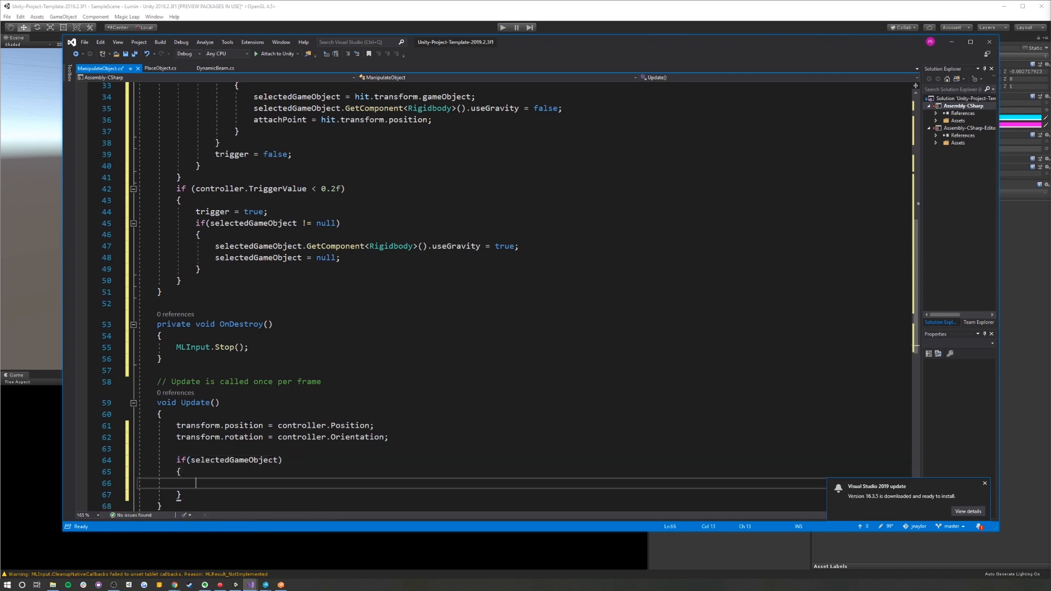
pyautogui.scroll(-1, 247, 419)
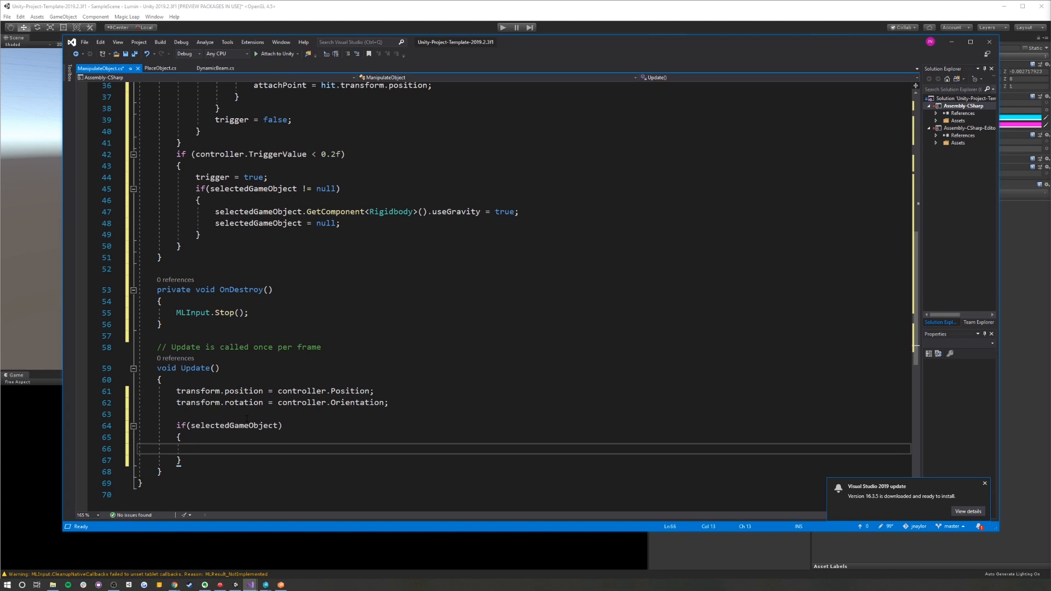
pyautogui.write('flot')
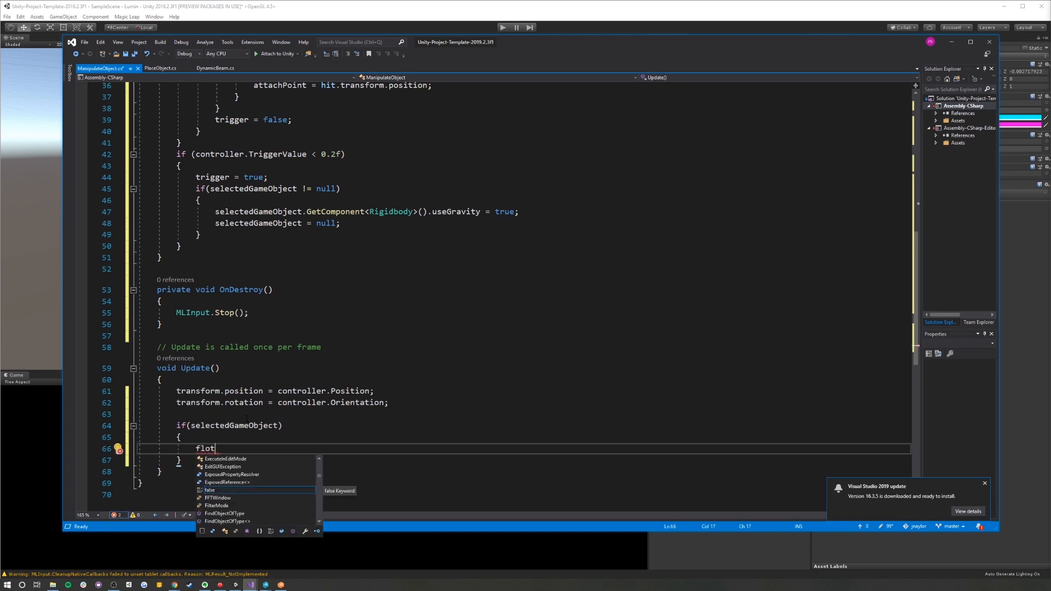
pyautogui.press('BackSpace')
pyautogui.press('BackSpace')
pyautogui.press('BackSpace')
pyautogui.press('BackSpace')
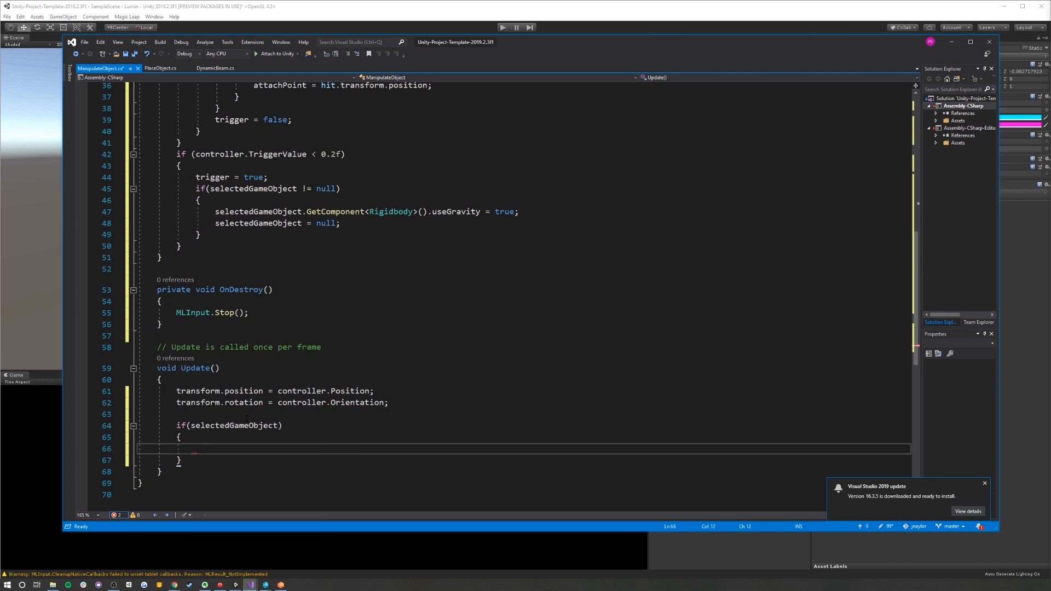
# Inside the if(selectedGameObject) block, add selectedGameObject.transform.position = attachPoint;
pyautogui.write('selectedGameObject.transform.position = attachPoint.tr')
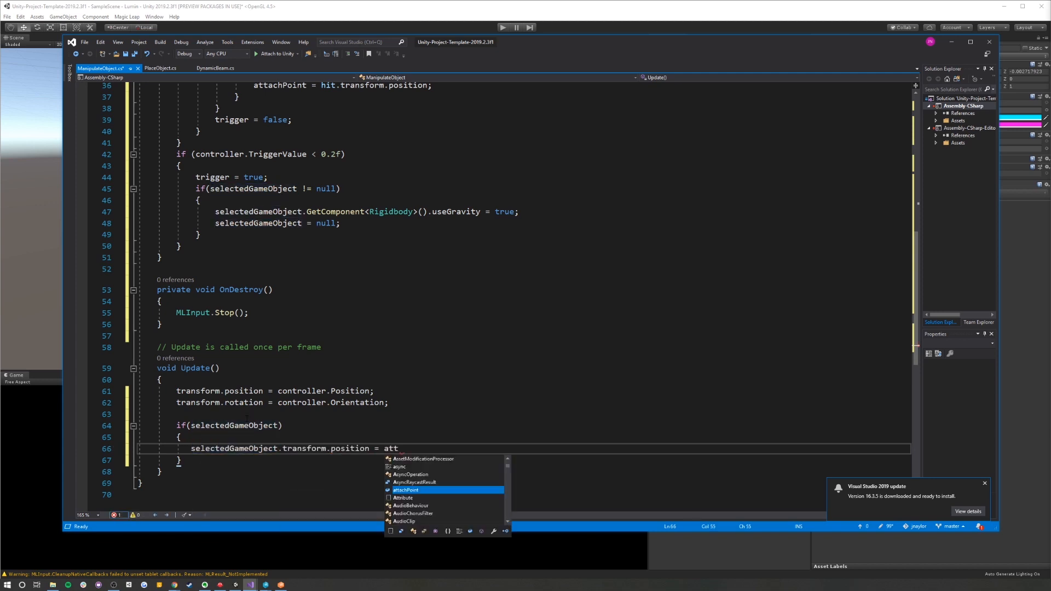
pyautogui.press('BackSpace')
pyautogui.press('BackSpace')
pyautogui.press('BackSpace')
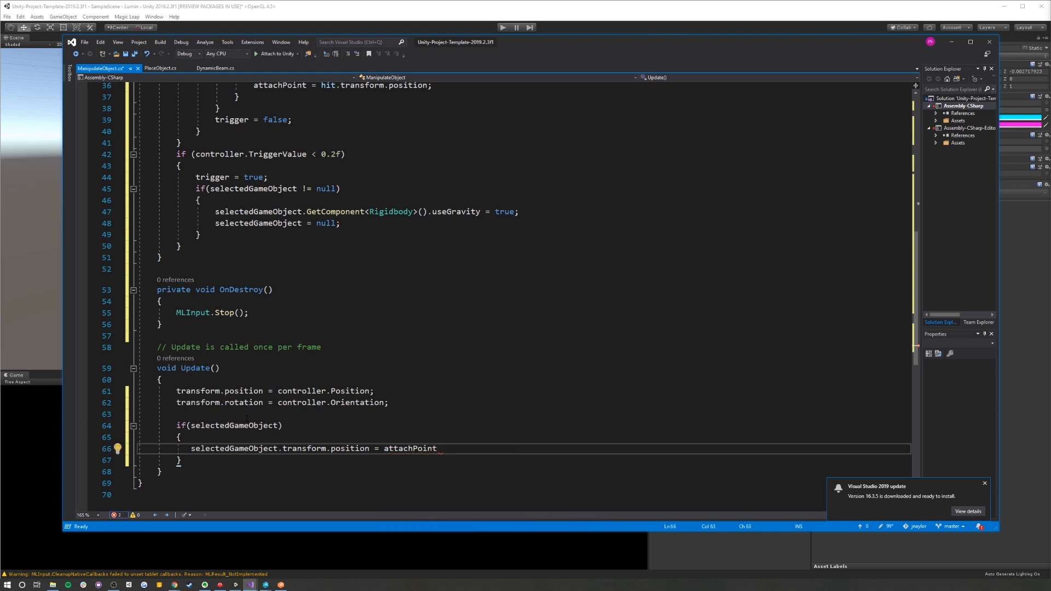
pyautogui.write(';')
# Below the position assignment, add selectedGameObject.transform.rotation = gameObject.transform.rotation;
pyautogui.press('Return')
pyautogui.write('selectedGameObject.')
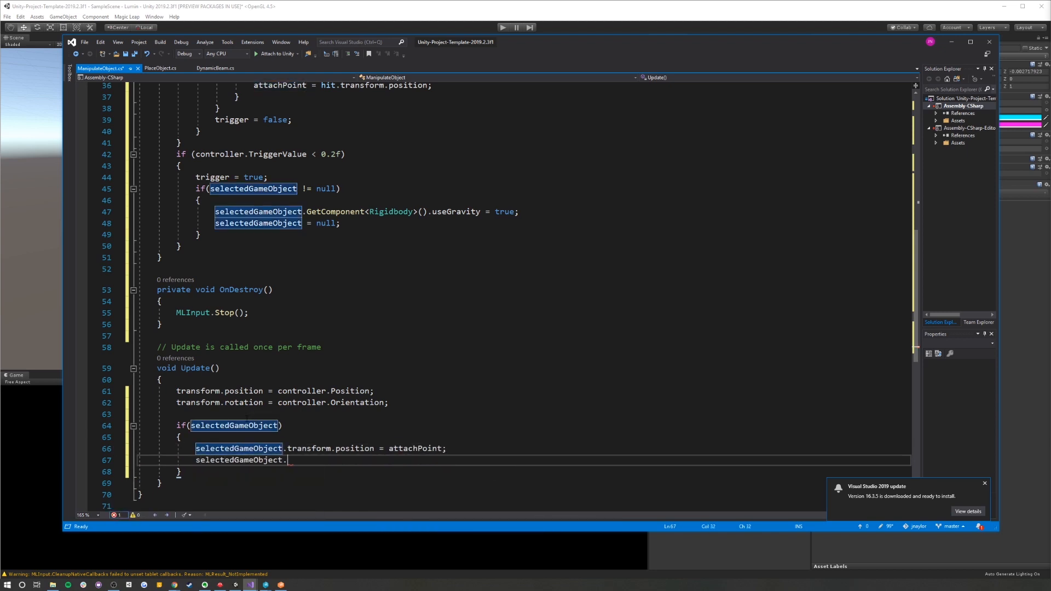
pyautogui.write('transform.rotation = gam')
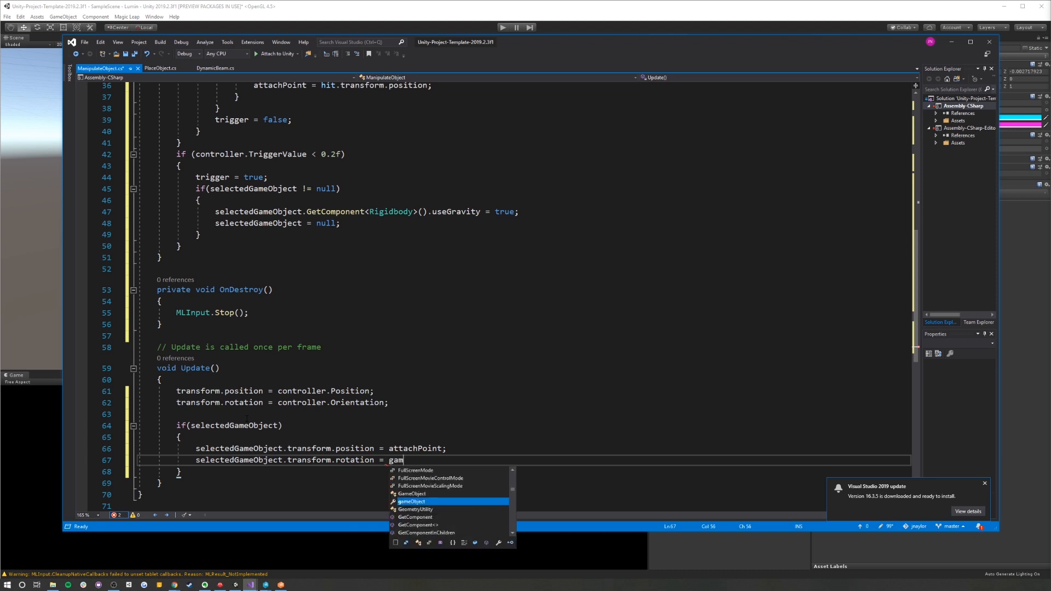
pyautogui.write('eObject.transform.rotation;')
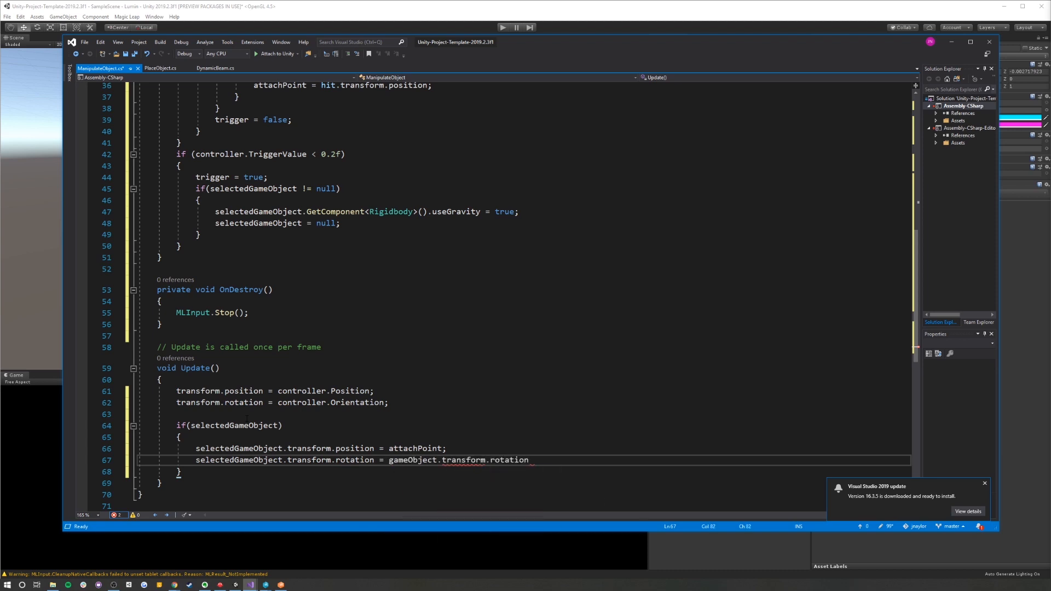
pyautogui.press('Return')
pyautogui.press('BackSpace')
pyautogui.press('BackSpace')
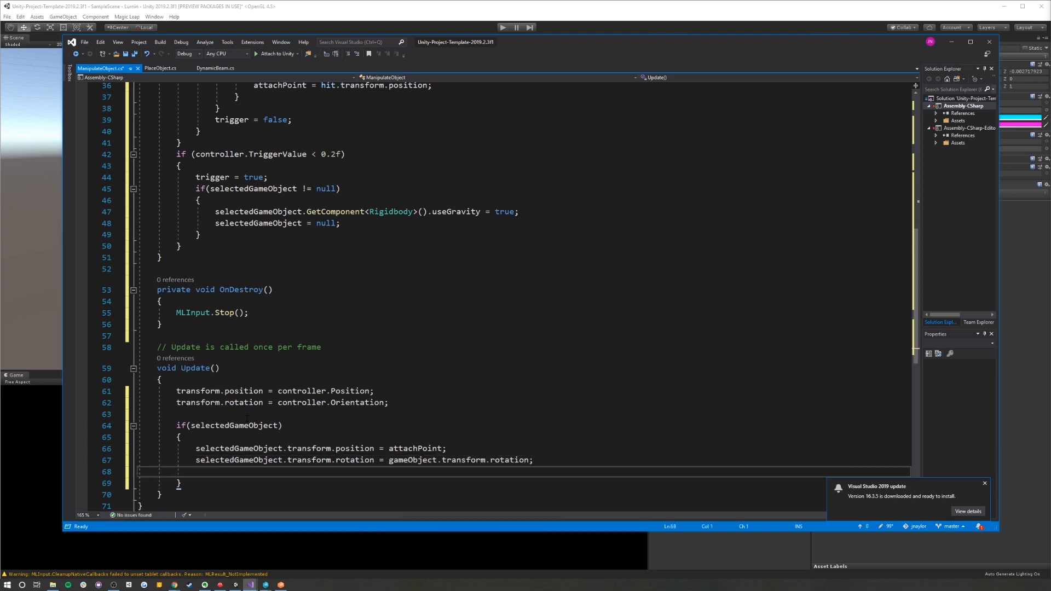
# After the if block at the end of Update(), call UpdateTriggerInfo(); and save the script
pyautogui.press('Down')
pyautogui.press('Return')
pyautogui.press('Return')
pyautogui.write('UpdateTriggerInfo()')
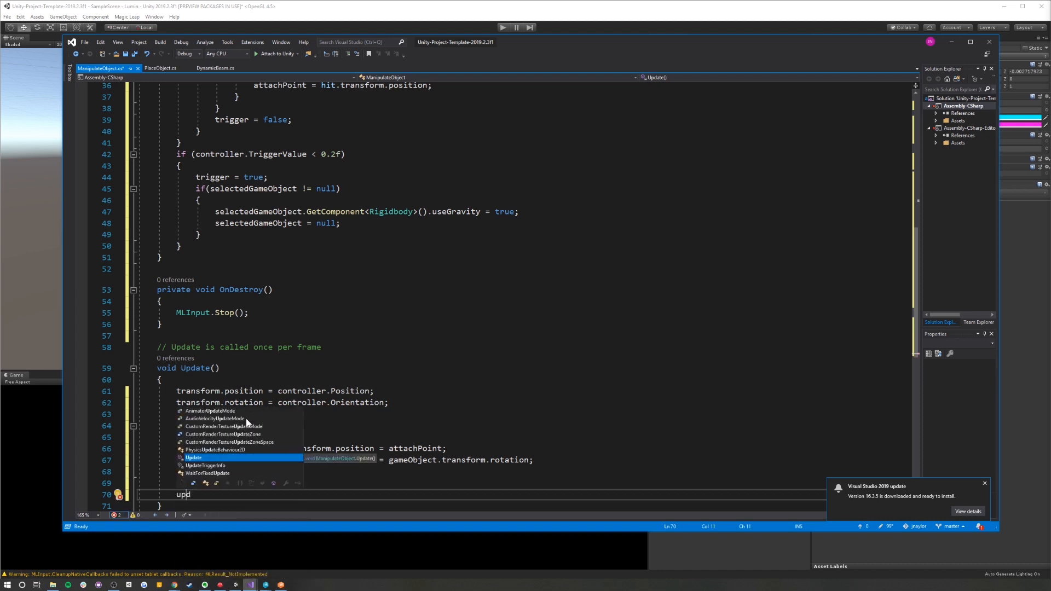
pyautogui.write(';')
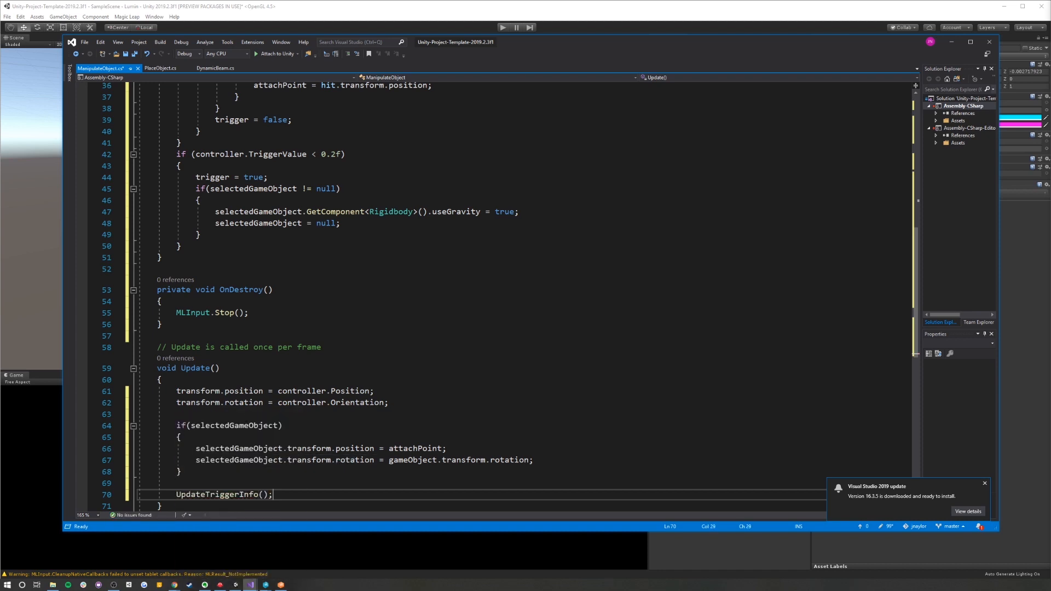
pyautogui.hotkey('ctrl', 's')
pyautogui.click(255, 241)
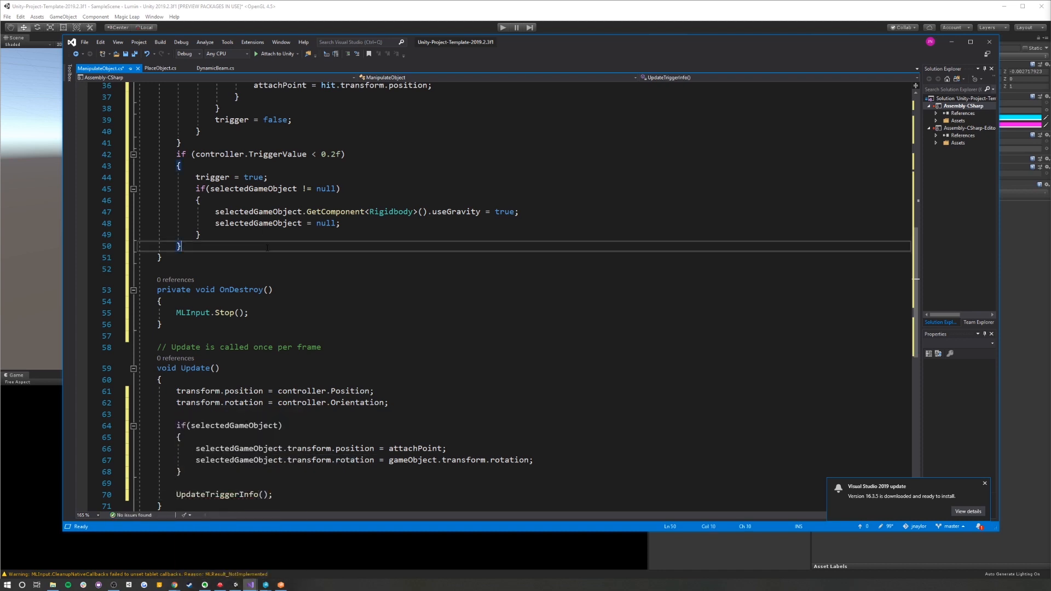
# Switch to Unity, create a tag named Interactable and assign it to the SpaceRocketToPlace prefab
pyautogui.click(624, 30)
pyautogui.click(870, 130)
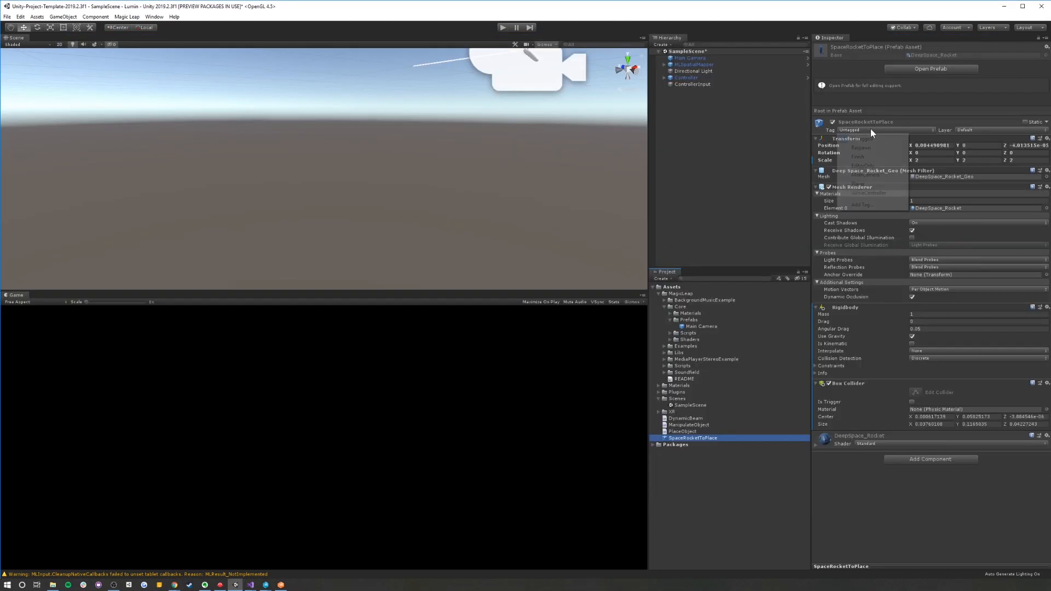
pyautogui.click(860, 205)
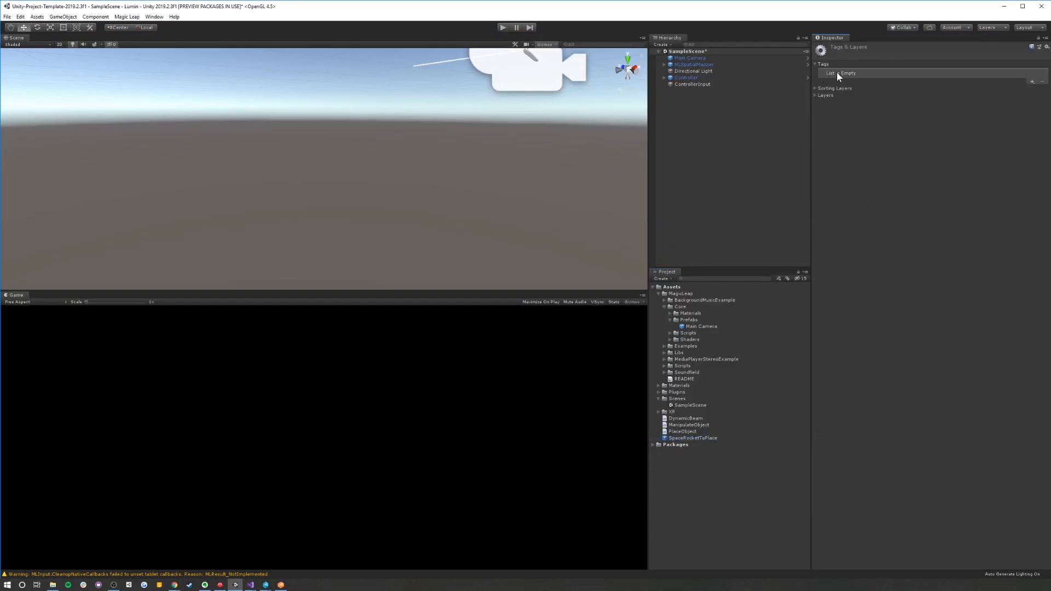
pyautogui.click(1032, 82)
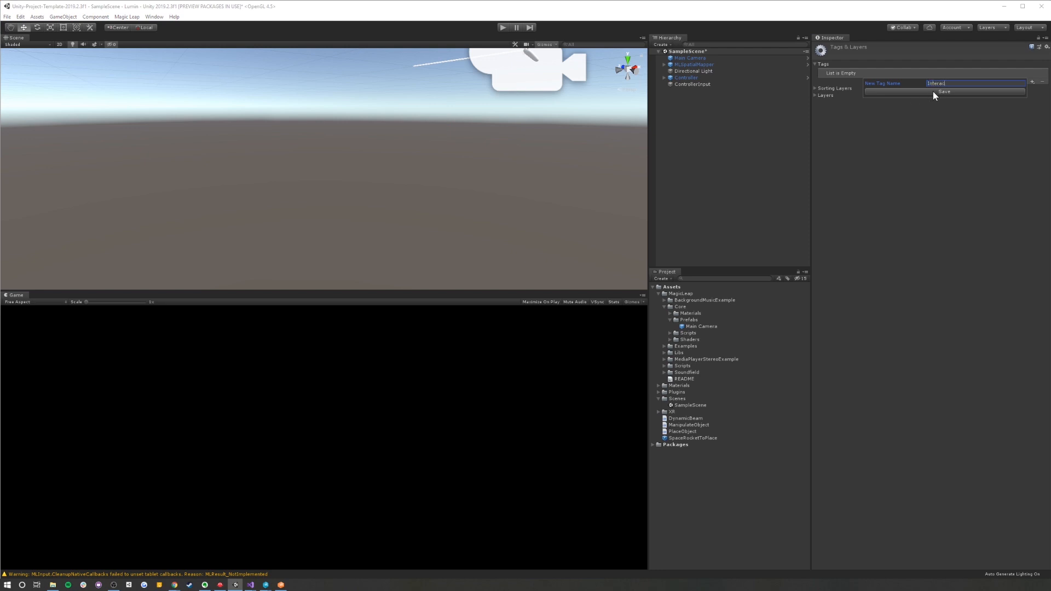
pyautogui.write('Interactable')
pyautogui.click(933, 91)
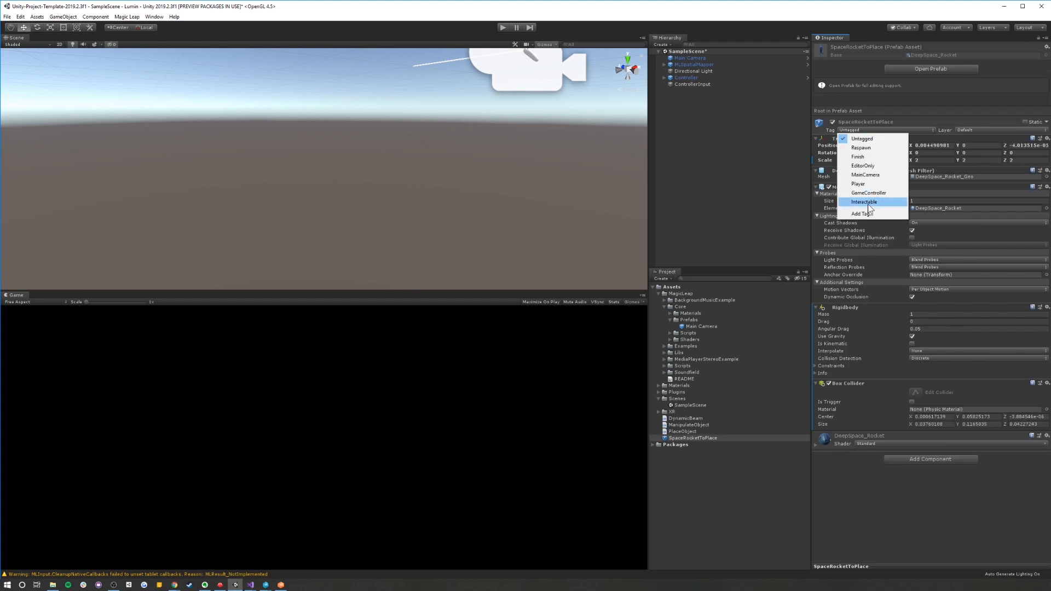
pyautogui.click(867, 203)
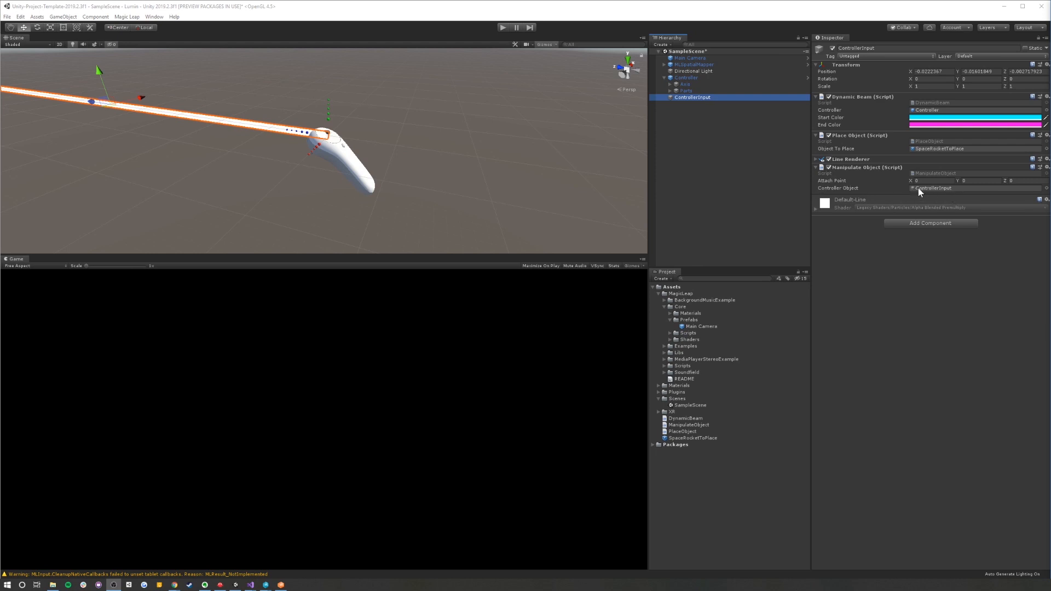
# Switch to Visual Studio and change the type of the public attachPoint field to GameObject in ManipulateObject.cs
pyautogui.click(264, 585)
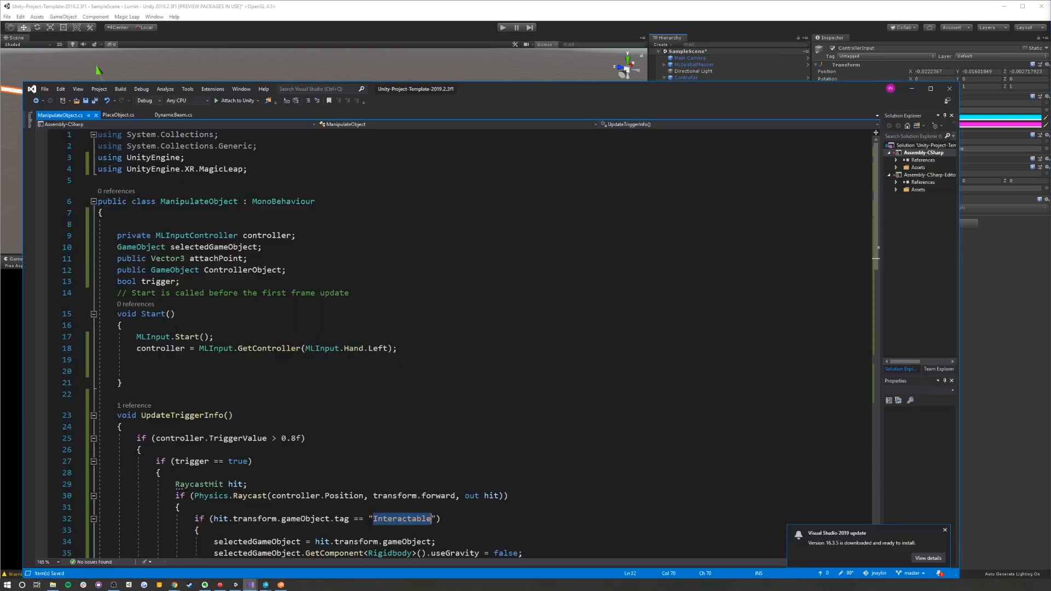
pyautogui.doubleClick(126, 260)
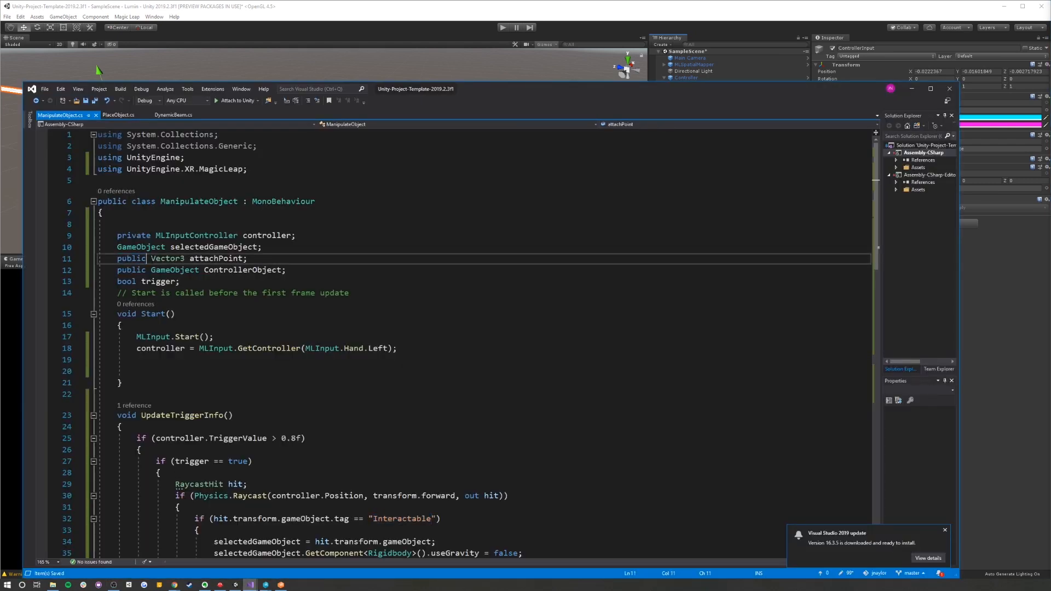
pyautogui.doubleClick(168, 258)
pyautogui.write('GameObject')
# In UpdateTriggerInfo(), change the hit position assignment's target to attachPoint.transform.position
pyautogui.scroll(-2, 454, 340)
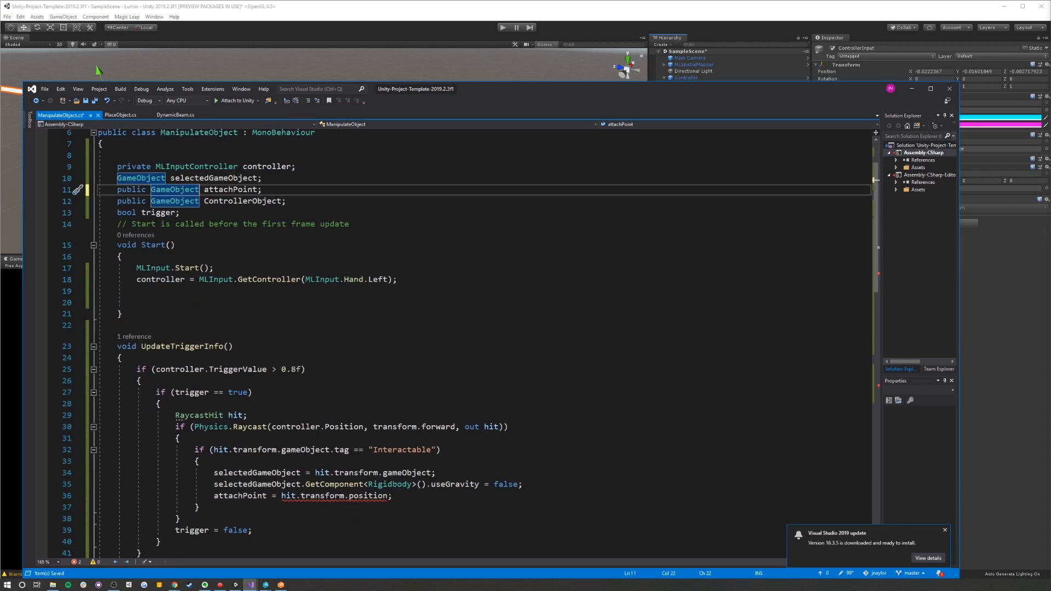
pyautogui.click(267, 496)
pyautogui.write('.tr')
pyautogui.press('Tab')
pyautogui.write('.position')
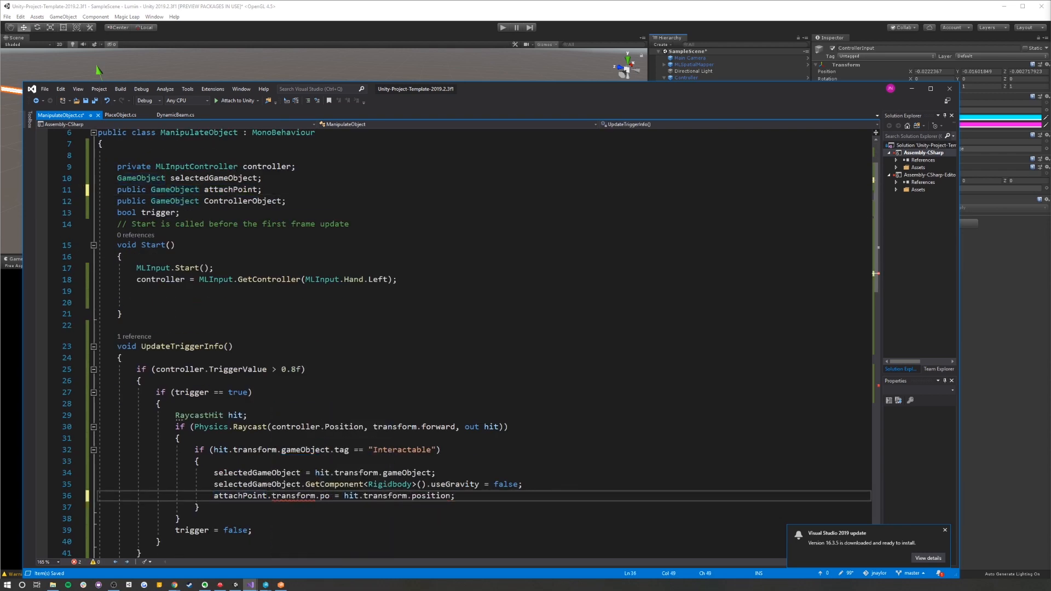
# In Update(), set the selected object's position from attachPoint.transform.position and save the script
pyautogui.scroll(-12, 455, 340)
pyautogui.click(402, 445)
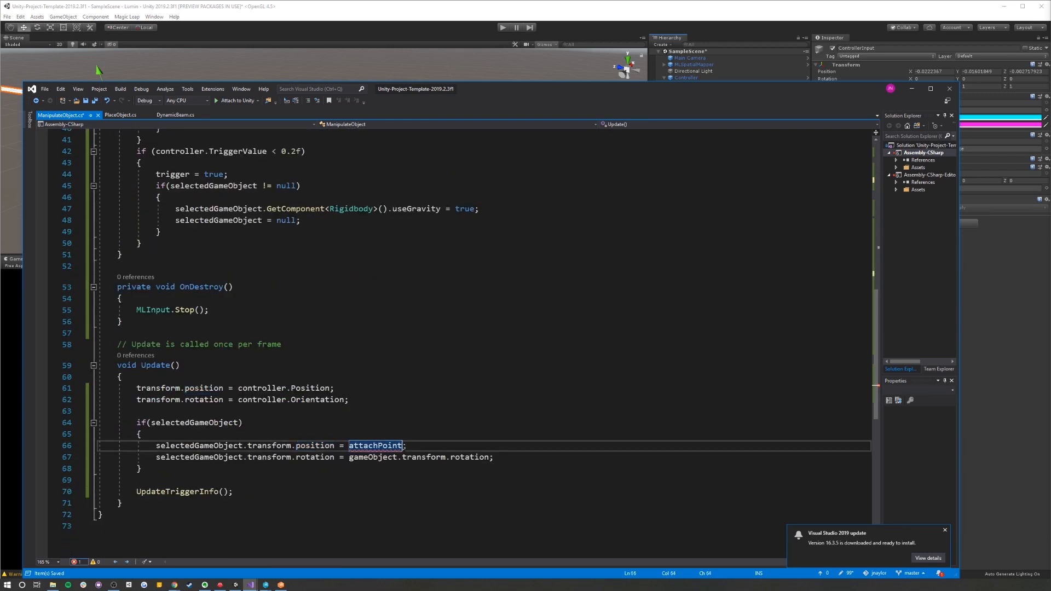
pyautogui.write('.tr')
pyautogui.press('Tab')
pyautogui.write('.position')
pyautogui.hotkey('ctrl', 's')
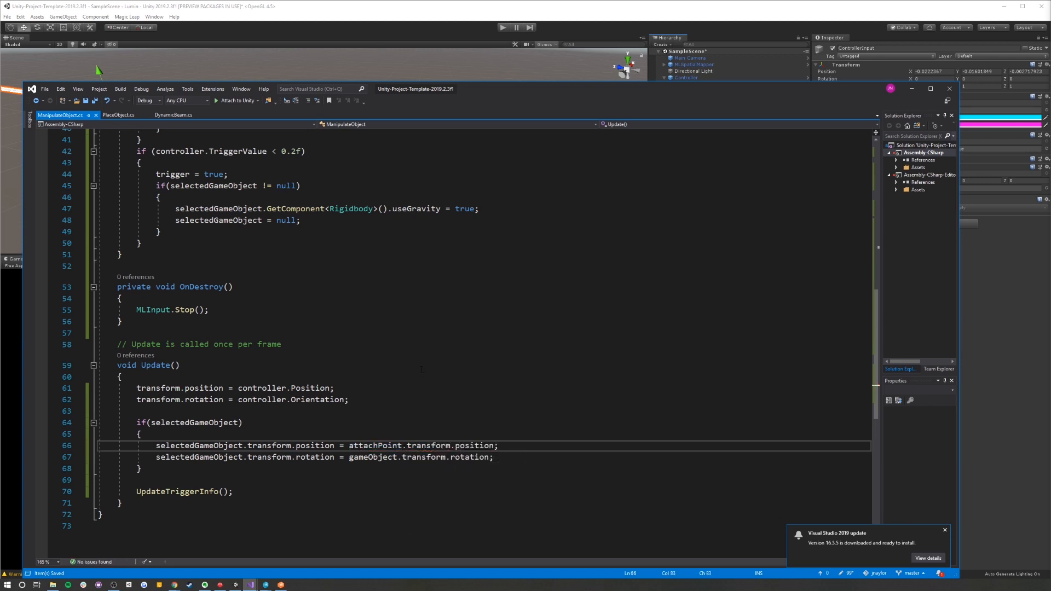
# Switch to Unity, create an empty child of Controller named AttachPoint, and move it slightly forward along its Z axis
pyautogui.click(599, 35)
pyautogui.click(677, 77)
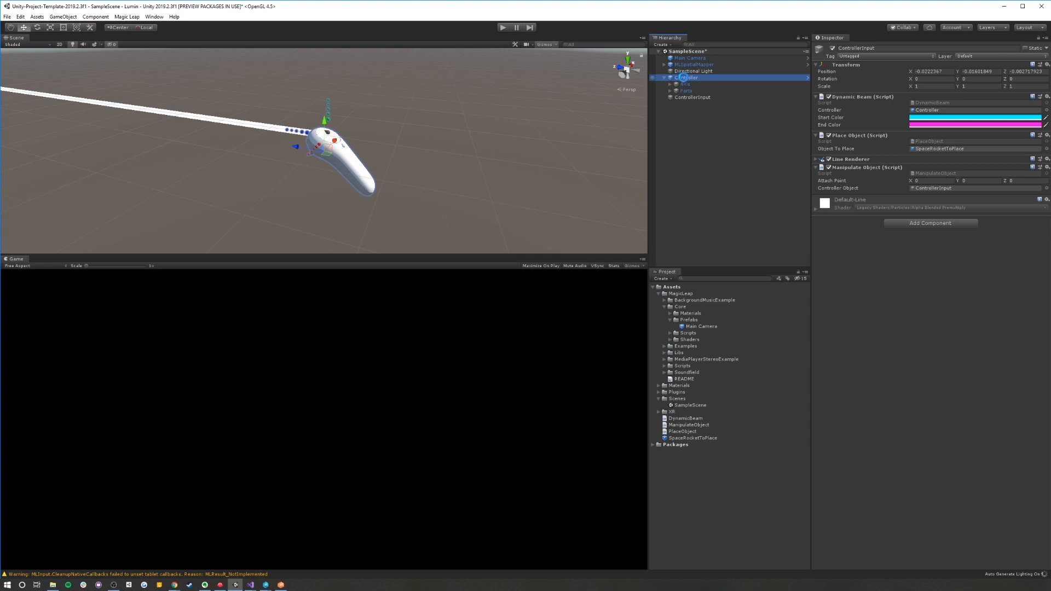
pyautogui.rightClick(684, 78)
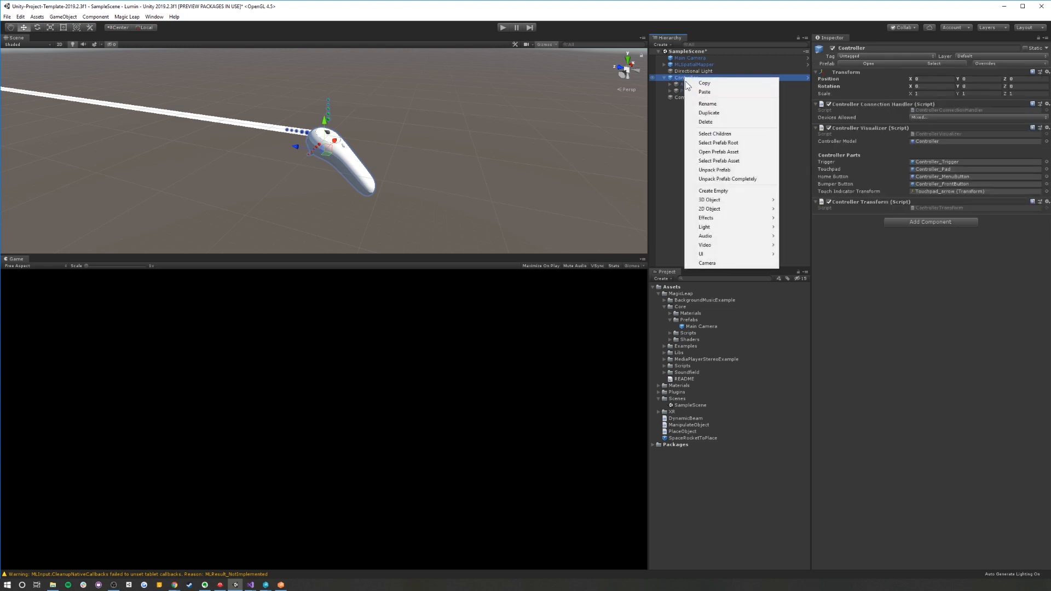
pyautogui.click(713, 190)
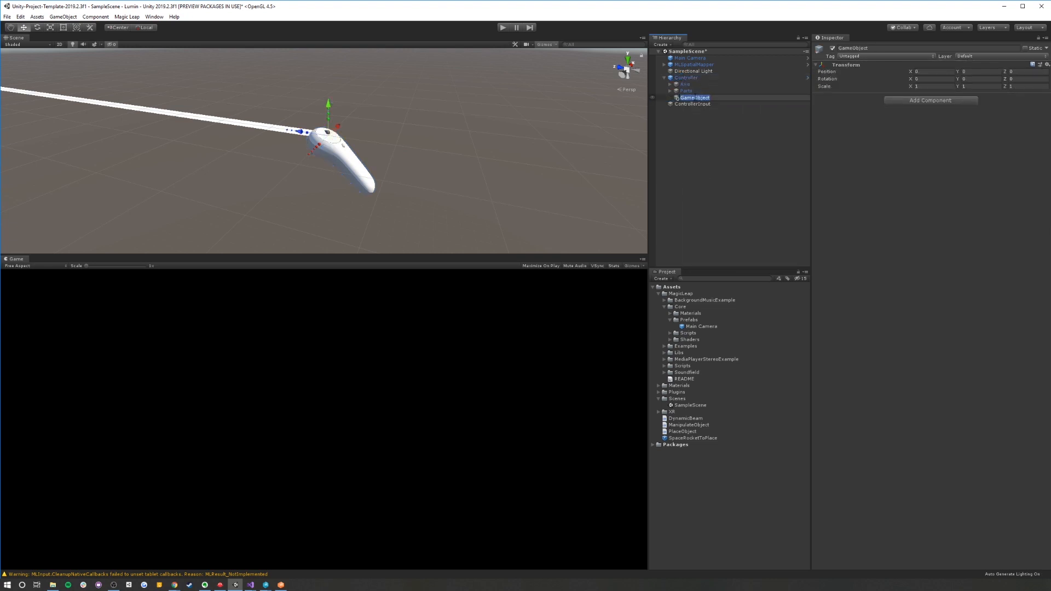
pyautogui.write('AttachPoint')
pyautogui.press('Return')
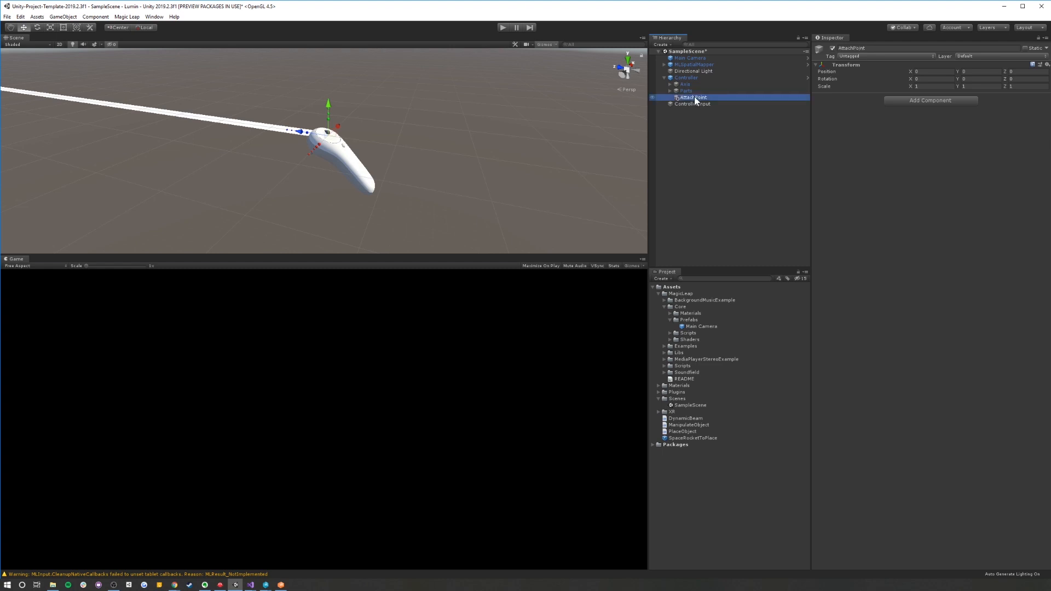
pyautogui.moveTo(296, 131); pyautogui.dragTo(286, 132)
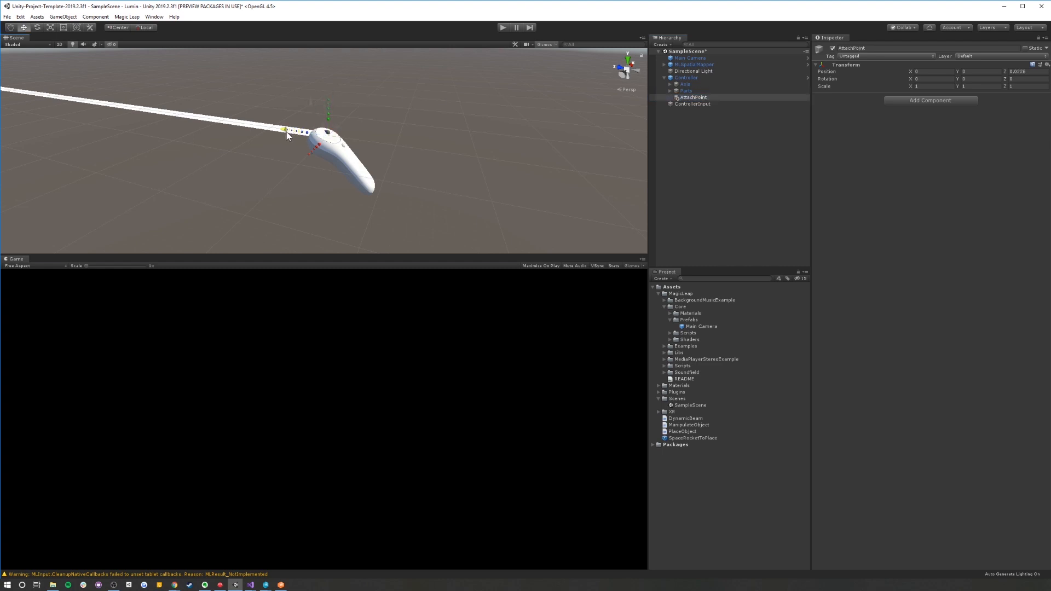
# Assign AttachPoint to the Attach Point of ControllerInput's Manipulate Object script and run the scene in Play mode
pyautogui.click(685, 104)
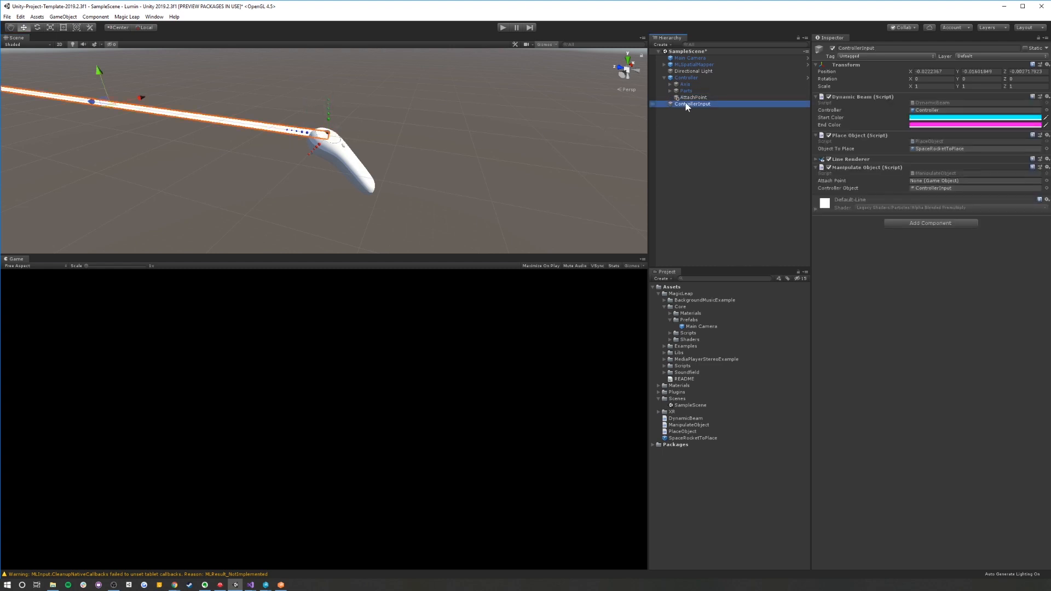
pyautogui.moveTo(691, 97); pyautogui.dragTo(920, 180)
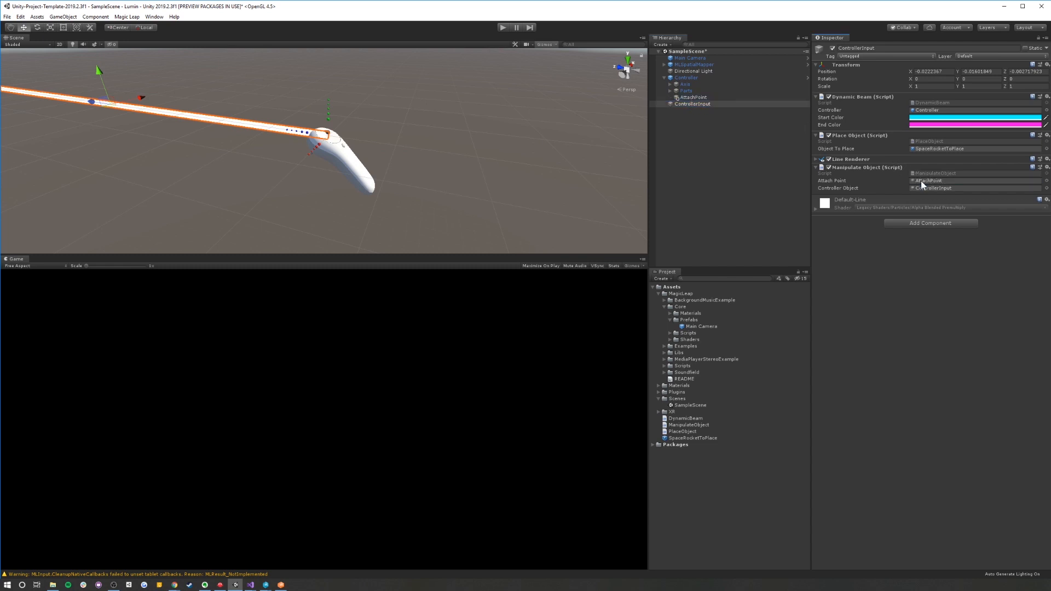
pyautogui.click(502, 28)
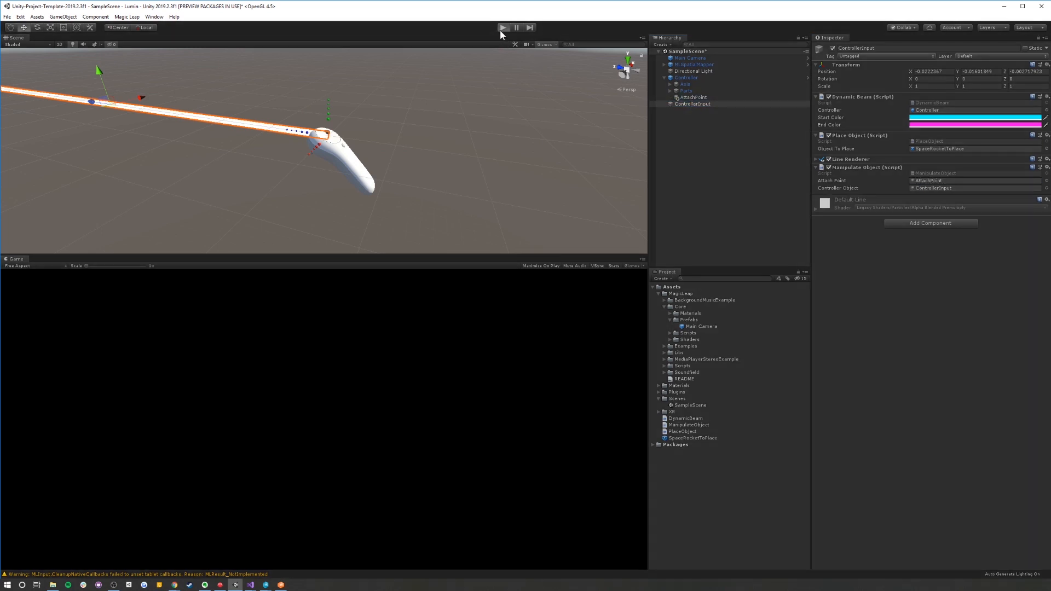
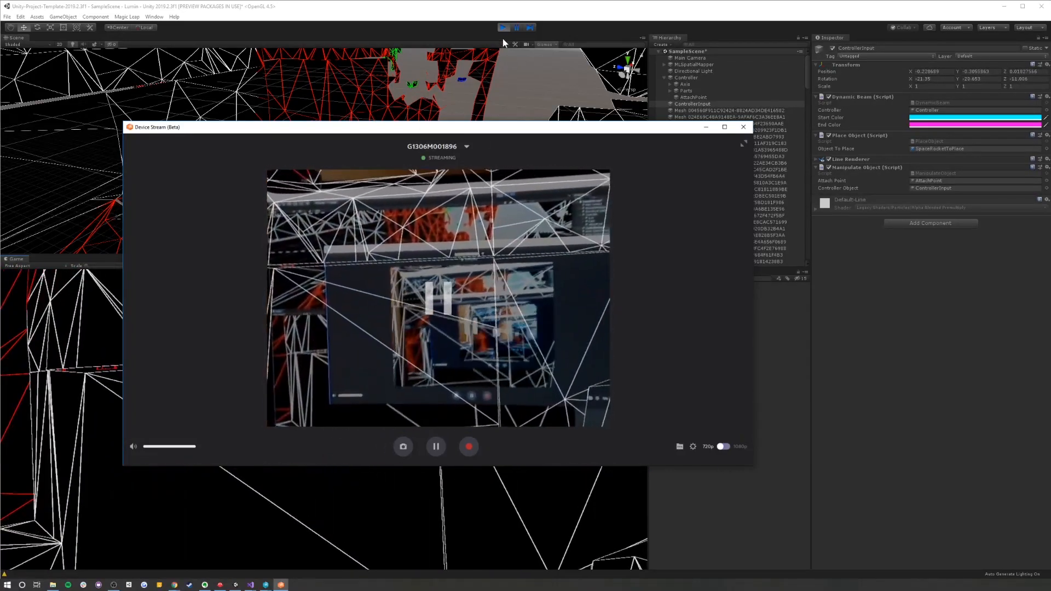
# Stop Play mode and select the ControllerInput object in the scene
pyautogui.click(503, 39)
pyautogui.click(507, 27)
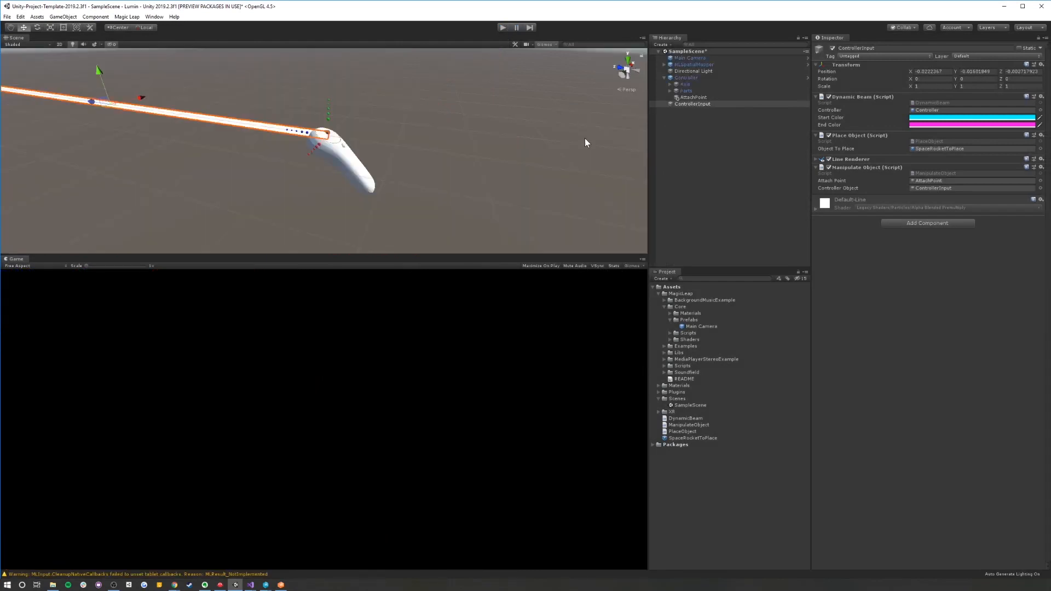
pyautogui.click(672, 143)
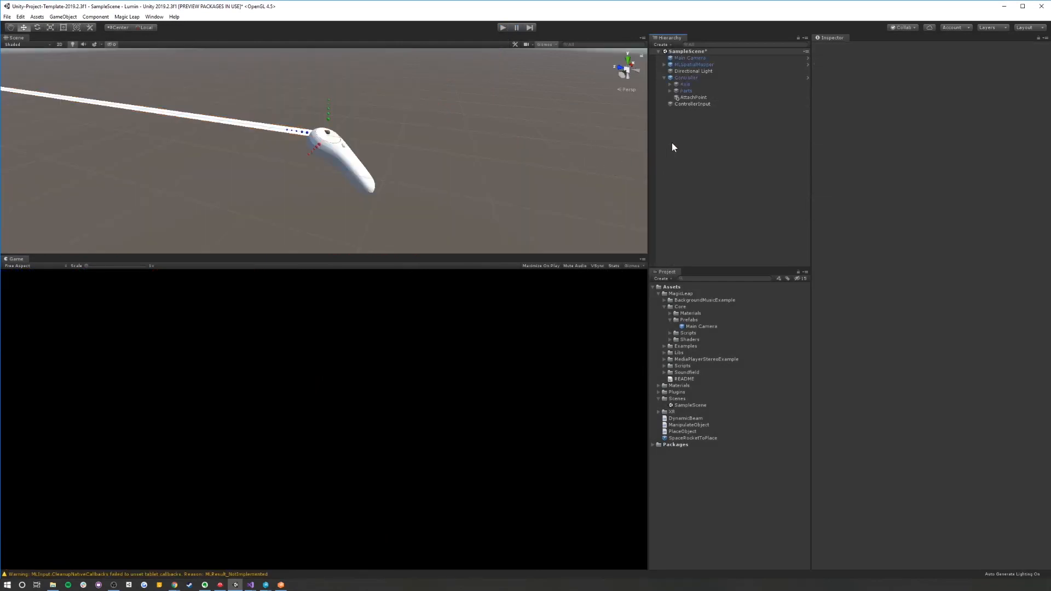
pyautogui.click(695, 104)
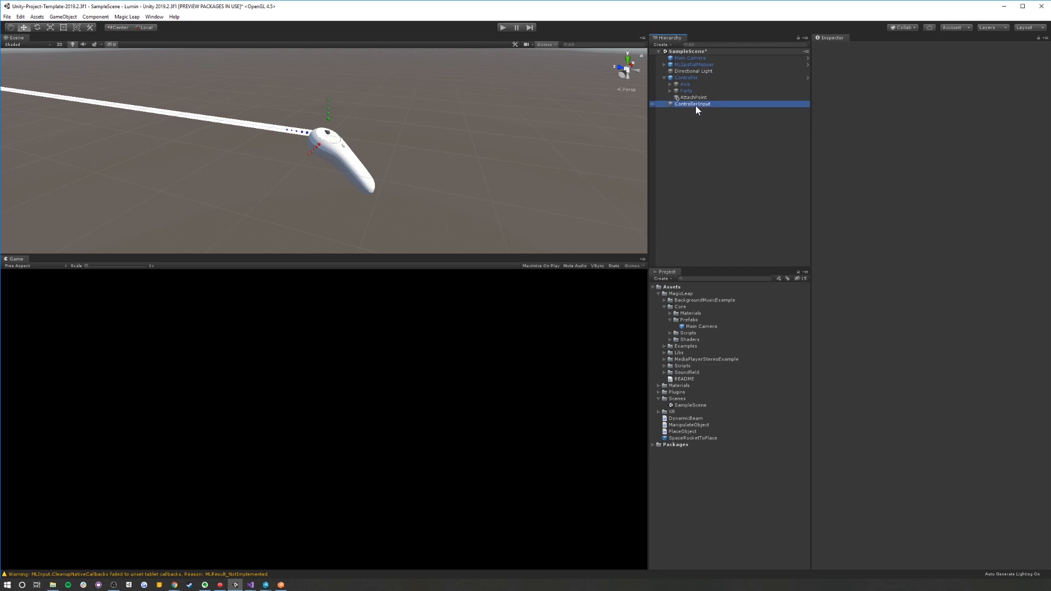
# Switch to Visual Studio and add an empty void UpdateTouchPad() method between UpdateTriggerInfo() and OnDestroy() in ManipulateObject.cs
pyautogui.click(250, 584)
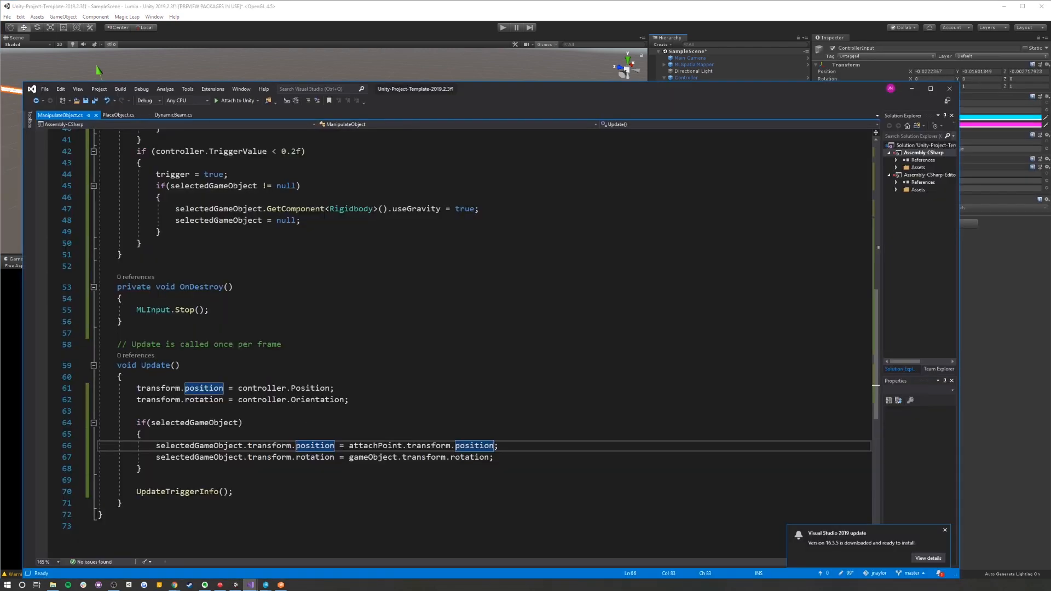
pyautogui.scroll(5, 161, 423)
pyautogui.click(162, 426)
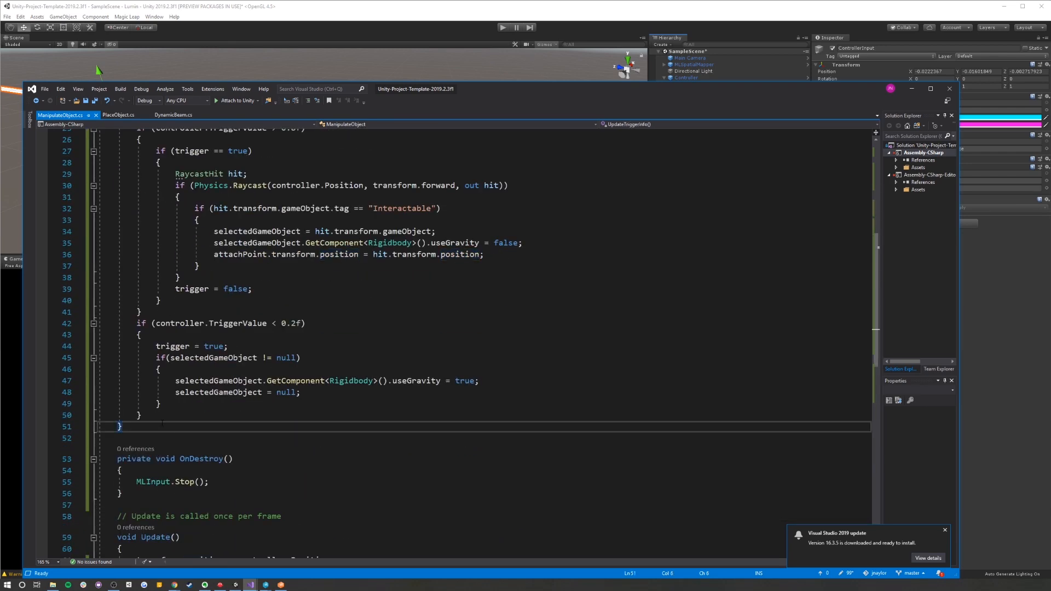
pyautogui.press('Return')
pyautogui.press('Return')
pyautogui.write('void U')
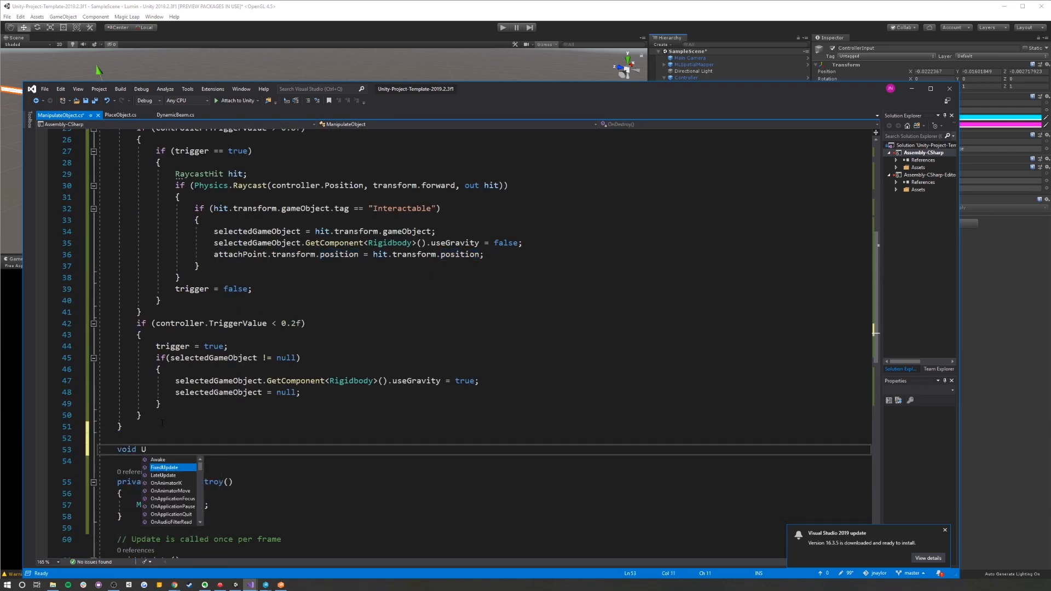
pyautogui.write('pdateTouchPad()')
pyautogui.press('Return')
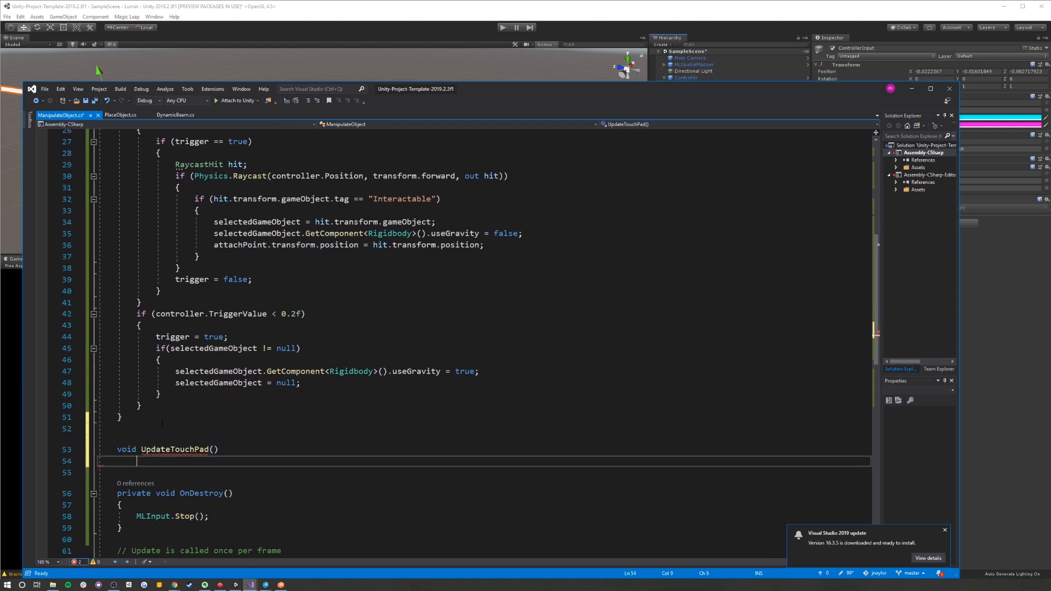
pyautogui.write('{')
pyautogui.press('Return')
# Inside UpdateTouchPad(), add an empty if block that checks controller.Touch1Active
pyautogui.write('if(')
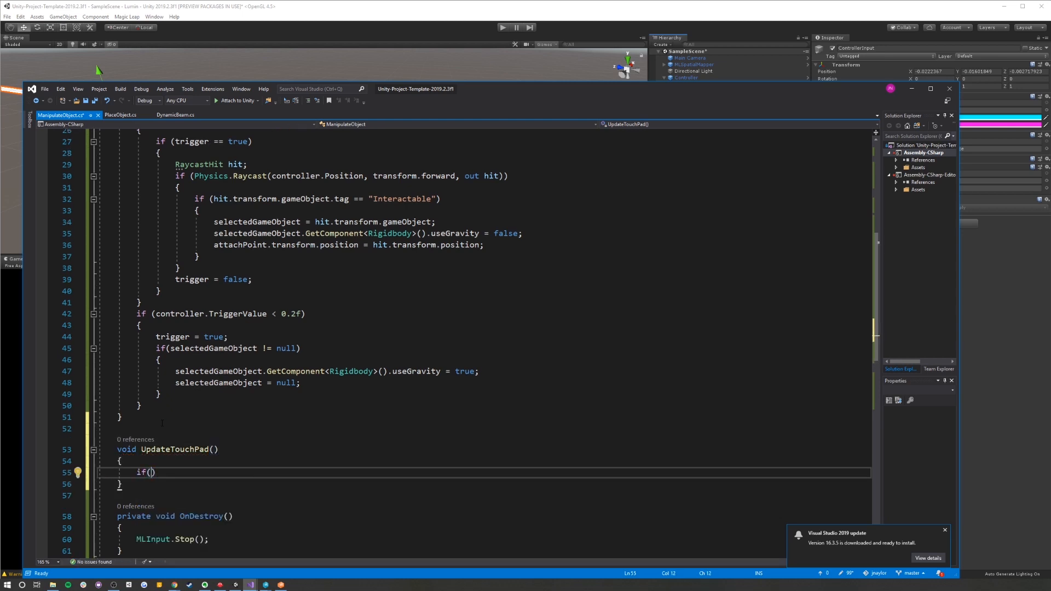
pyautogui.write('controller.touch')
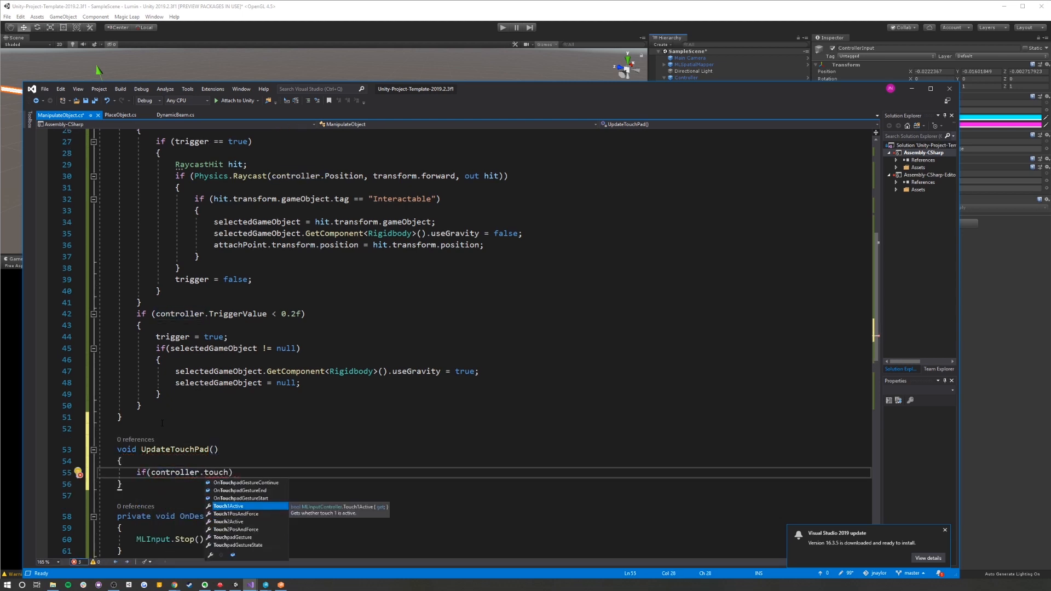
pyautogui.press('Tab')
pyautogui.write(')')
pyautogui.press('Return')
pyautogui.write('{')
pyautogui.press('Return')
pyautogui.scroll(-3, 175, 419)
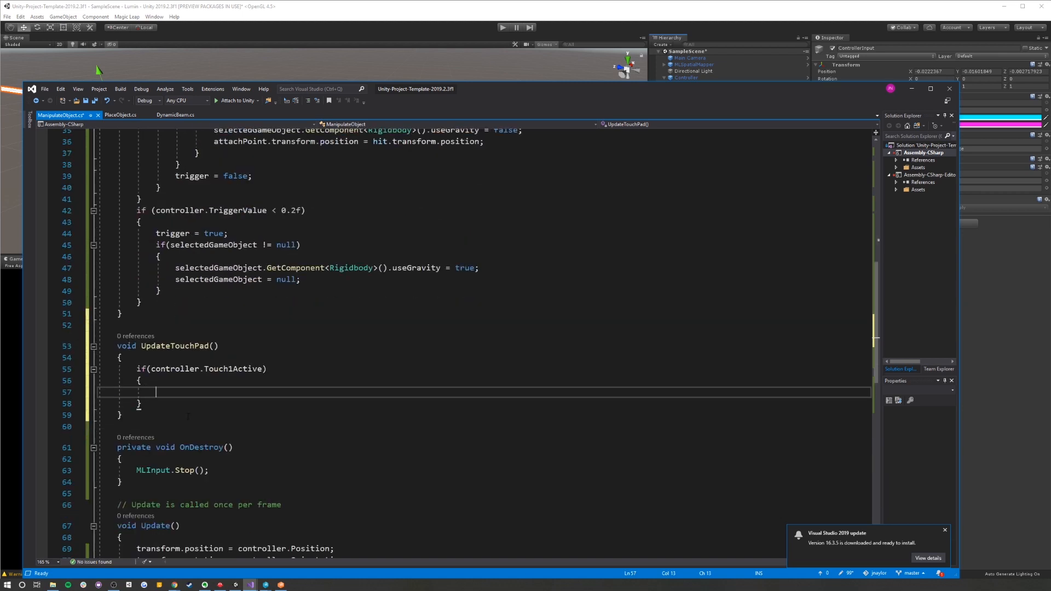
# In the Touch1Active block, declare floats x, y and force from the x, y and z components of controller.Touch1PosAndForce
pyautogui.write('float x = controller.touch')
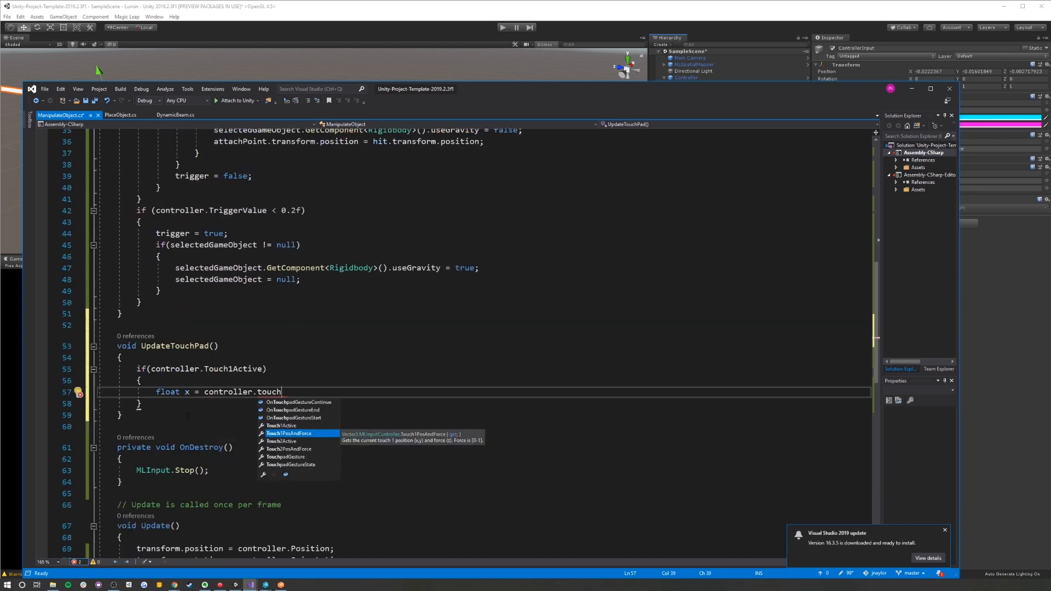
pyautogui.press('Tab')
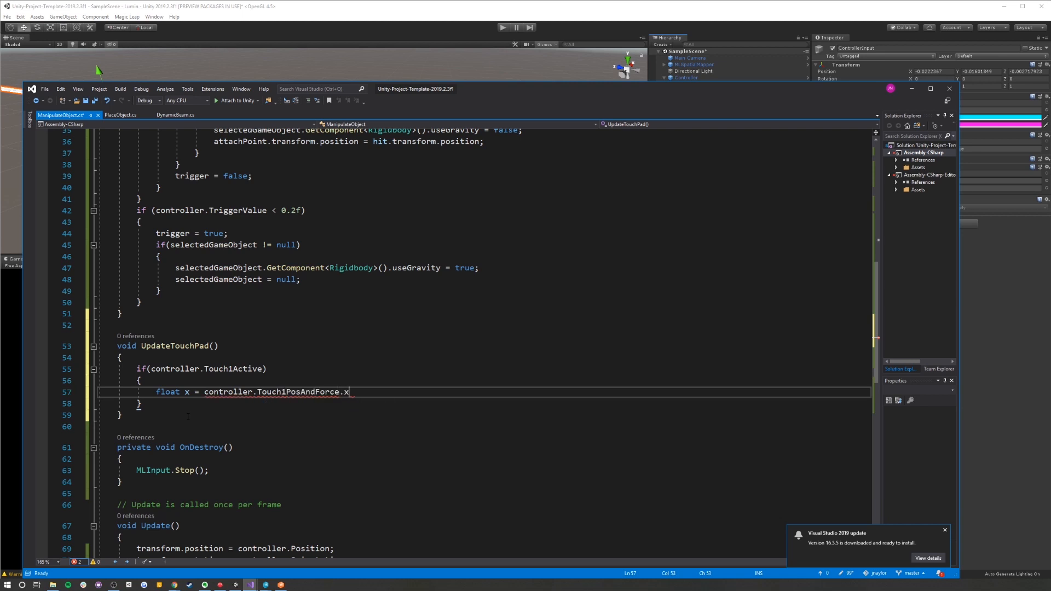
pyautogui.write('.x;')
pyautogui.press('Return')
pyautogui.write('float y = controller')
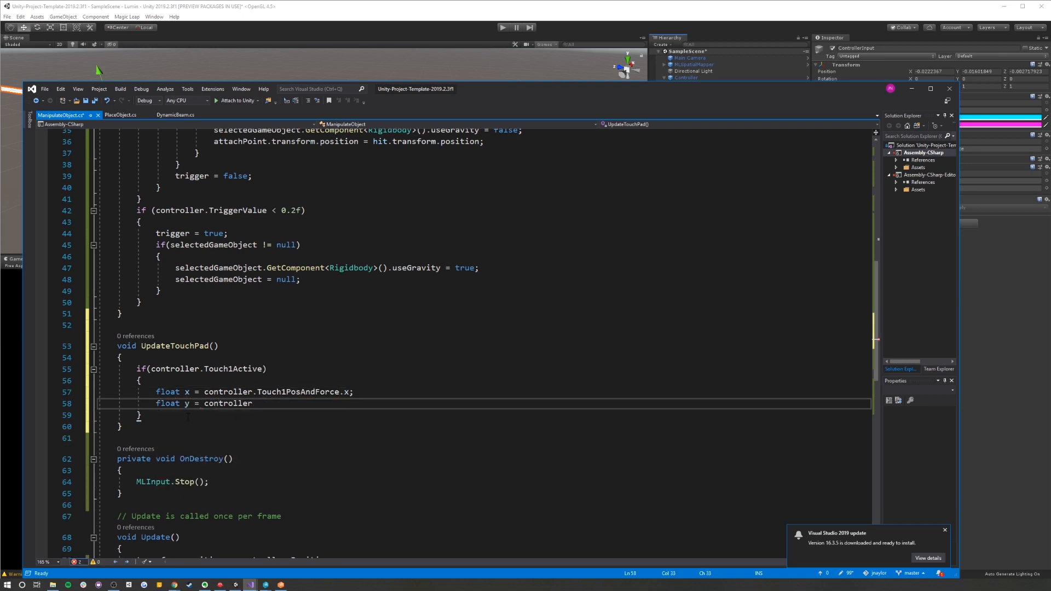
pyautogui.write('.t;')
pyautogui.press('Return')
pyautogui.write('float')
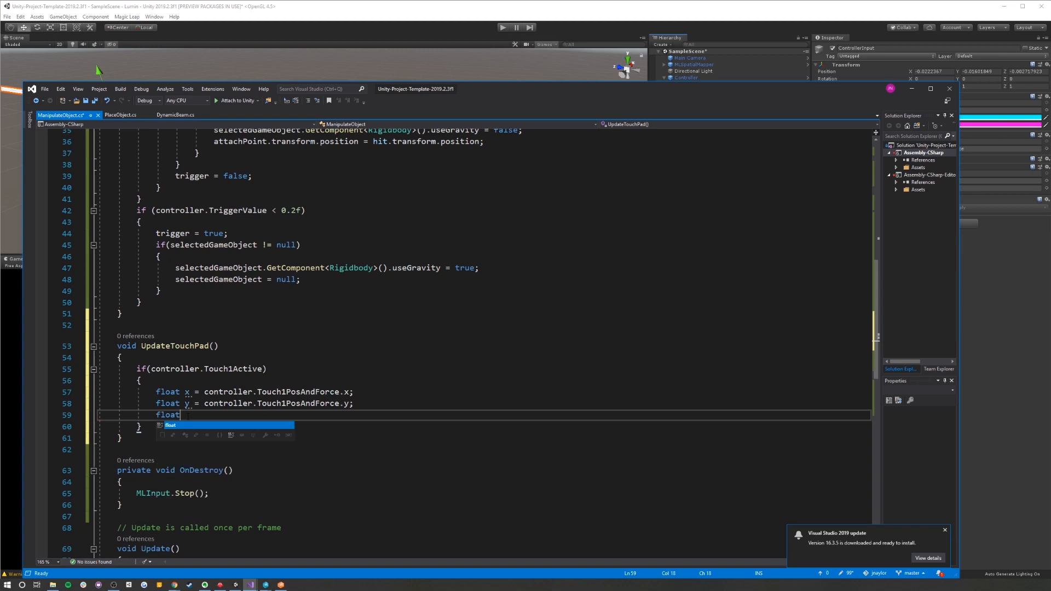
pyautogui.write(' force = controller.Touch1PosAndForce.z;')
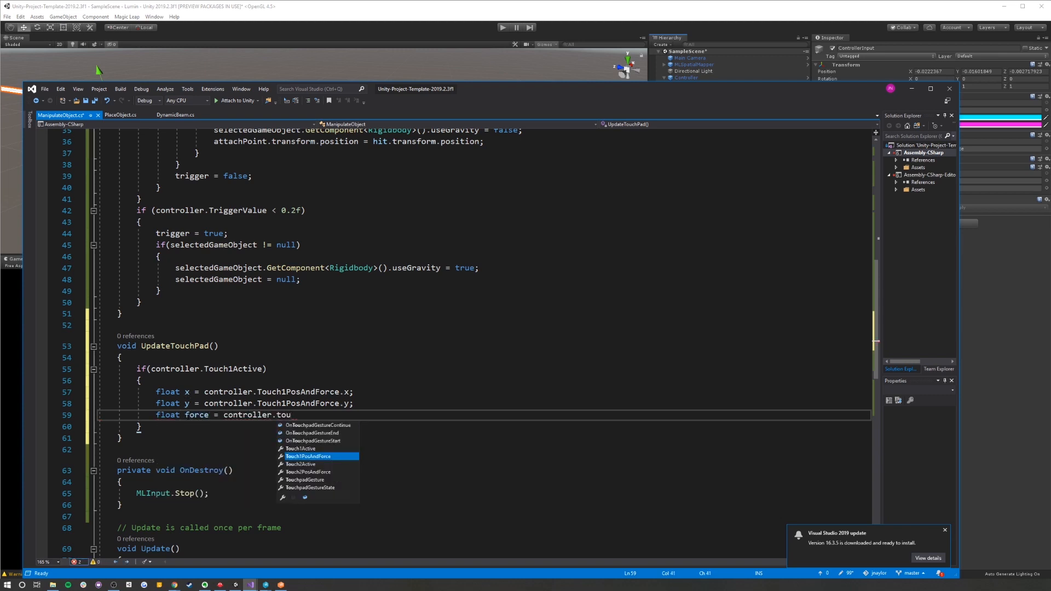
# Below the float declarations, add an empty if block with the condition force > 0
pyautogui.press('Return')
pyautogui.press('Return')
pyautogui.write('if')
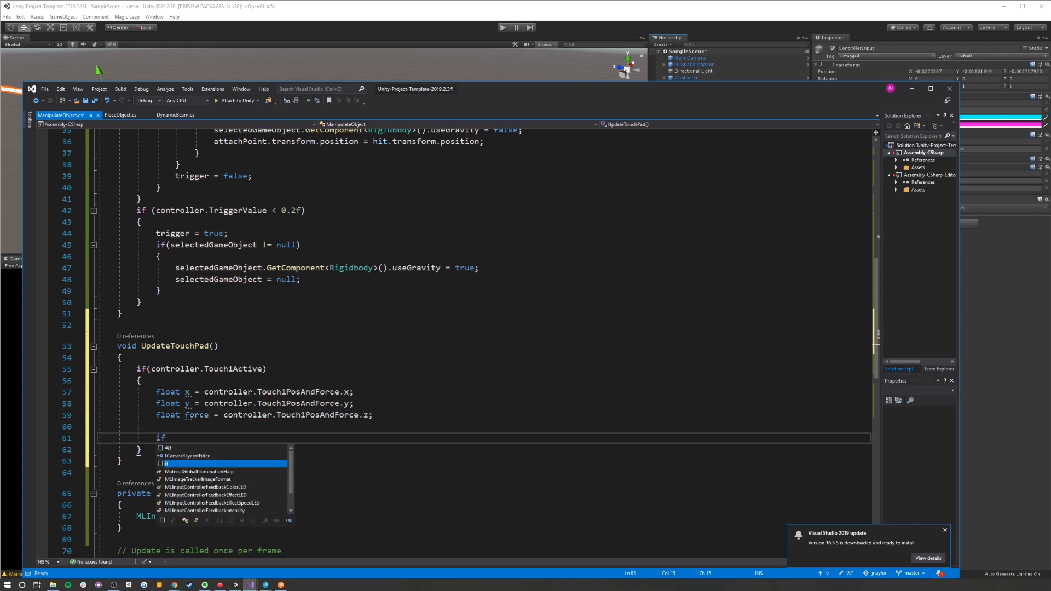
pyautogui.write('(force > 0')
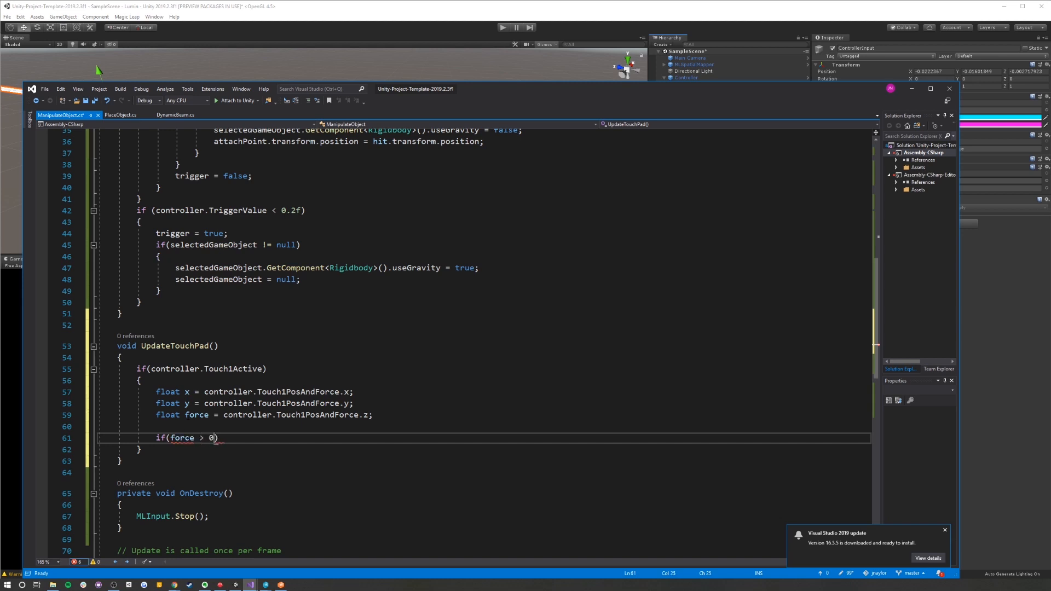
pyautogui.write(')')
pyautogui.press('Return')
pyautogui.write('{')
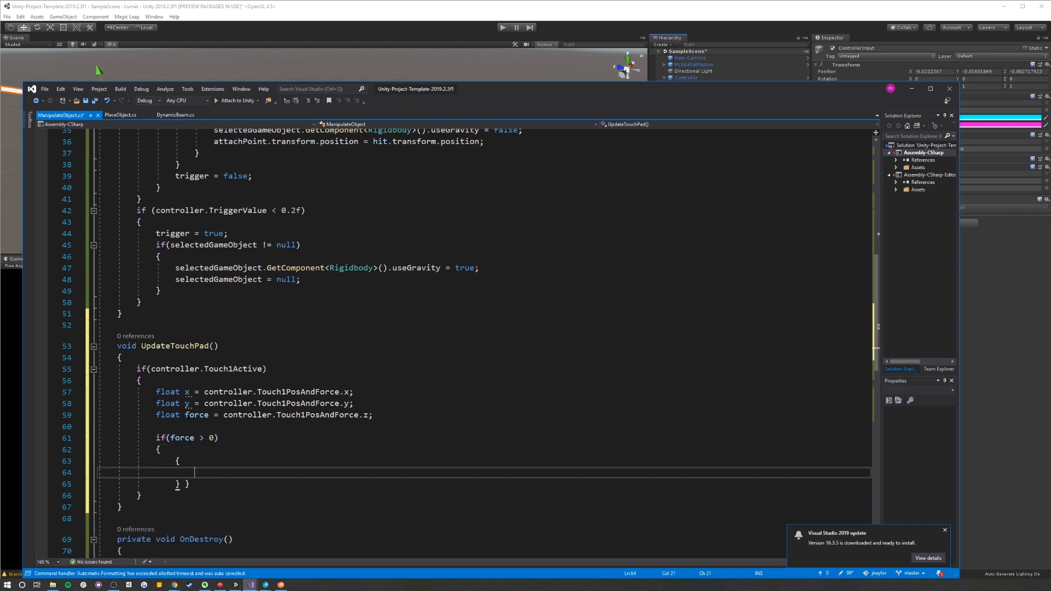
pyautogui.press('Return')
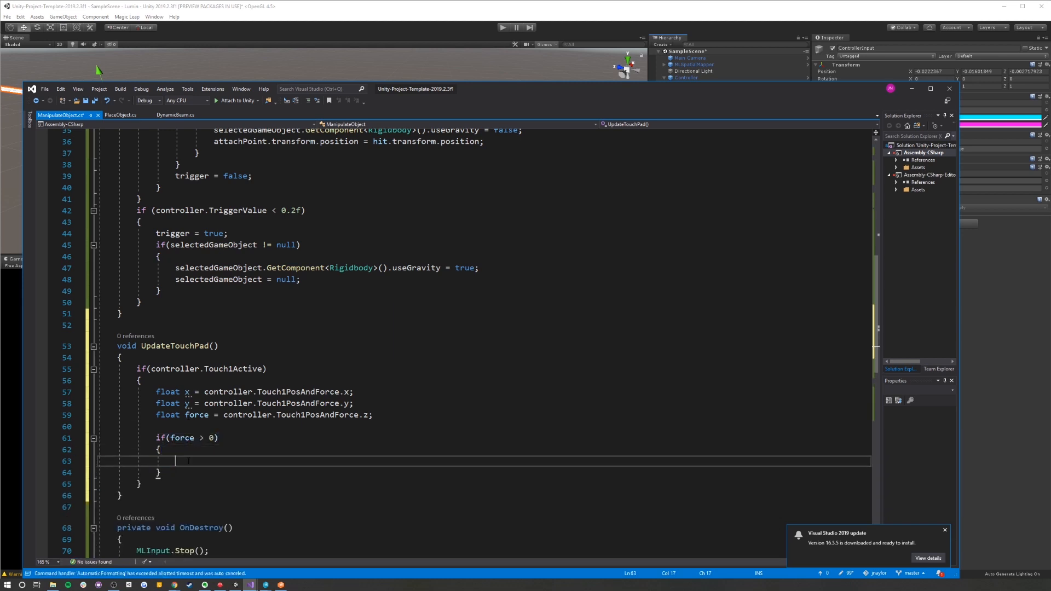
# Inside the force check, add a nested if block with the condition x > 0.5 || < -0.5
pyautogui.write('if(x')
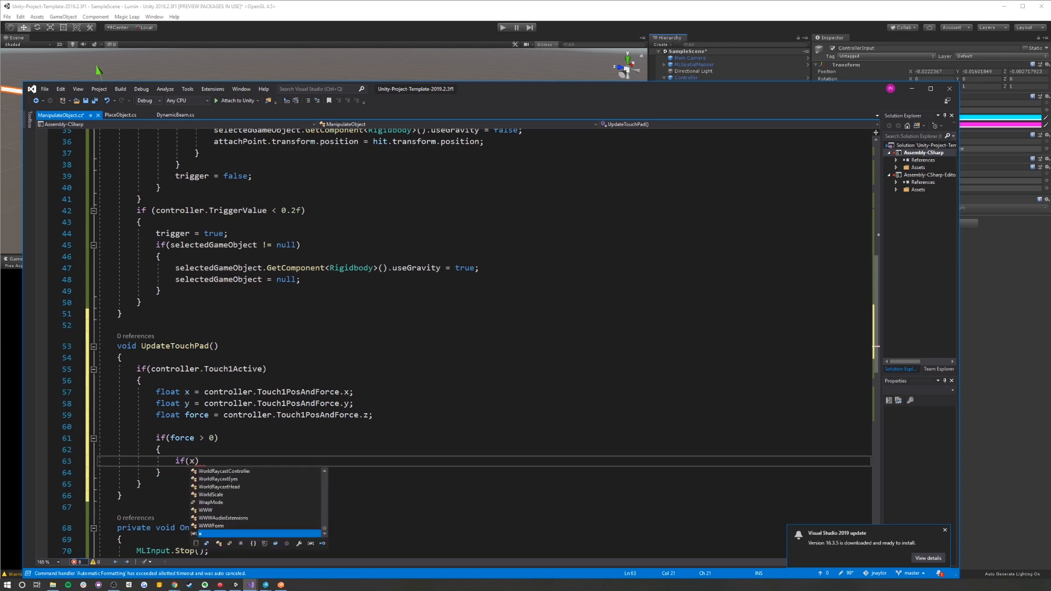
pyautogui.write(' > 0.5 ||')
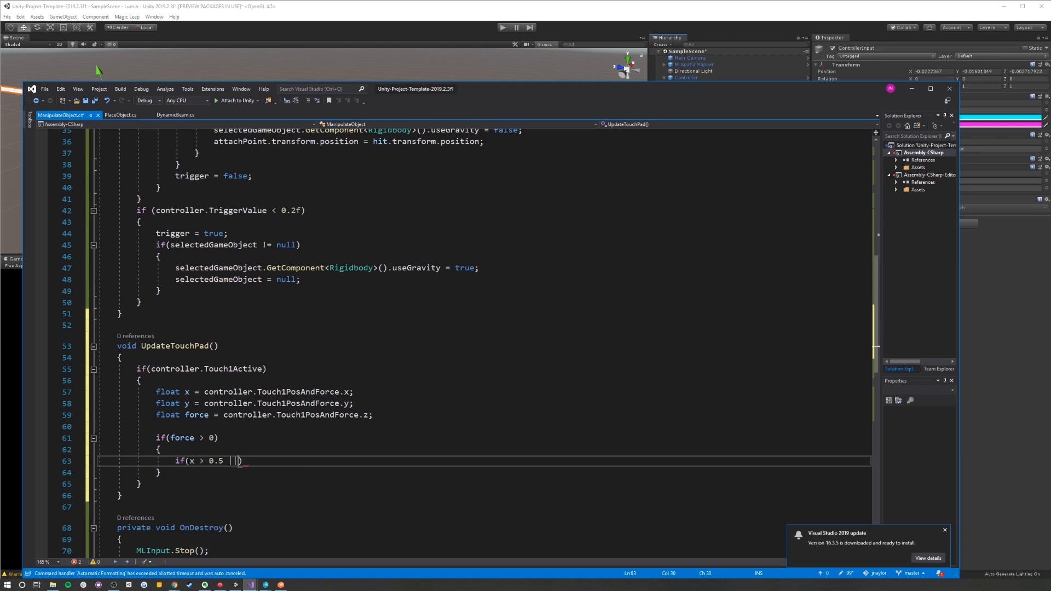
pyautogui.write(')')
pyautogui.press('Return')
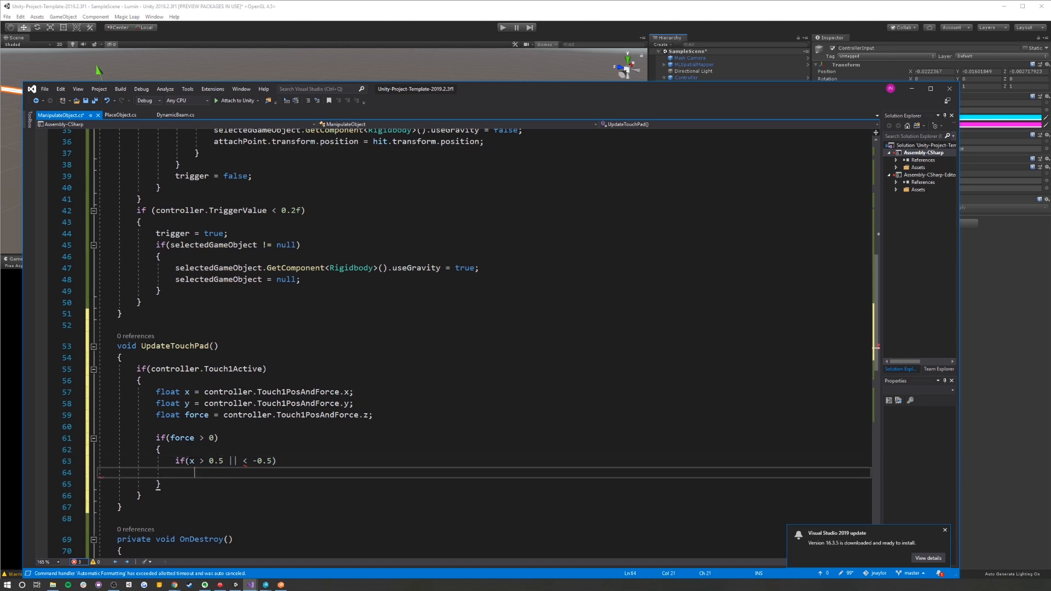
pyautogui.write('{')
pyautogui.press('Return')
# Increase selectedGameObject.transform.localScale by selectedGameObject.transform.localScale * x * Time.deltaTime, and insert the missing x before < -0.5 in the condition
pyautogui.write('cont')
pyautogui.press('BackSpace')
pyautogui.press('BackSpace')
pyautogui.press('BackSpace')
pyautogui.press('BackSpace')
pyautogui.write('sel')
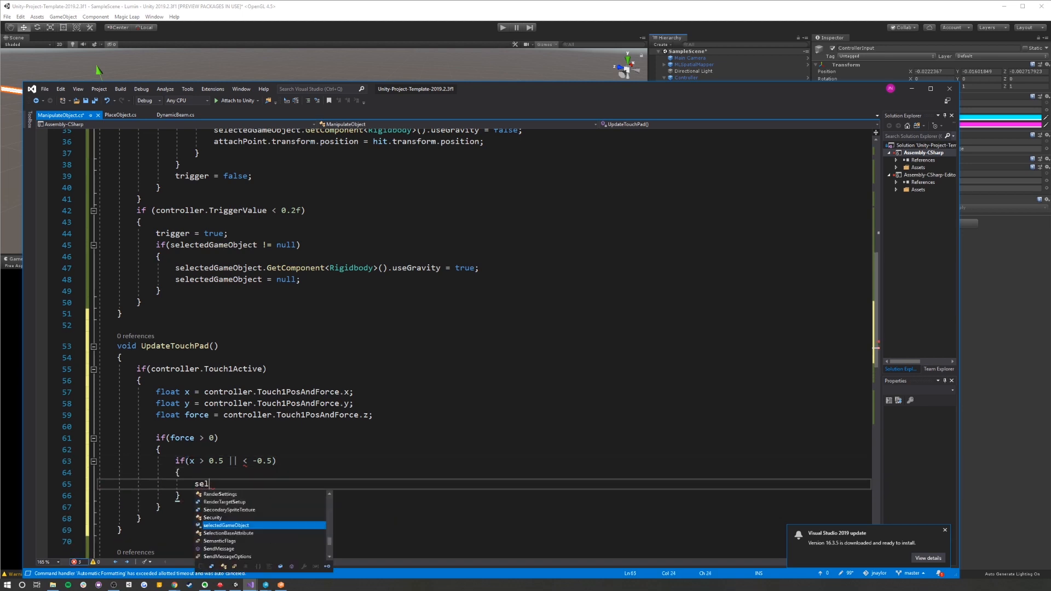
pyautogui.write('ectedGameObject.transform.lo')
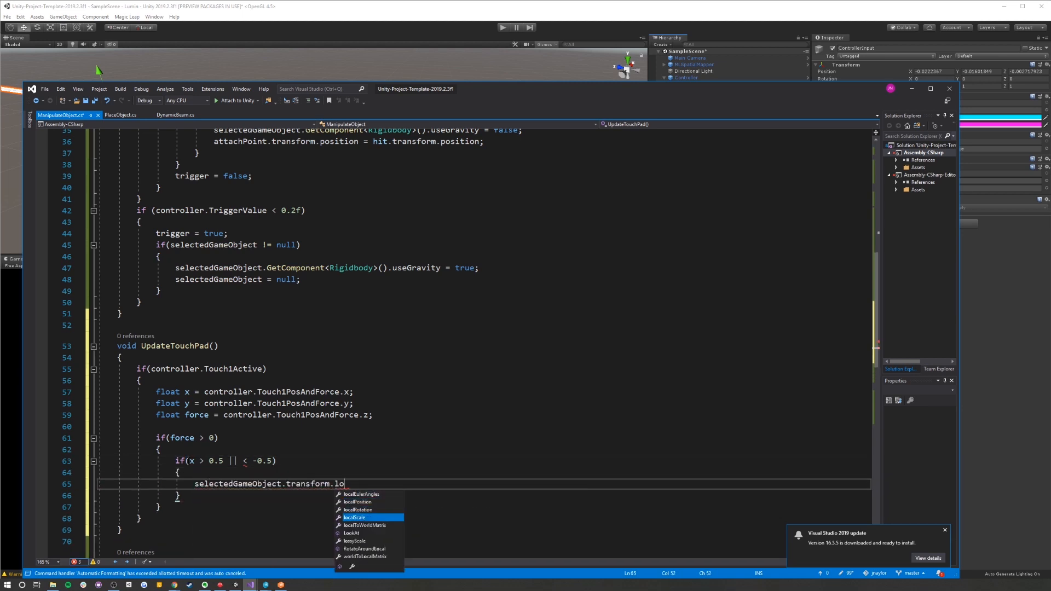
pyautogui.write('calScale += selectedGameObject')
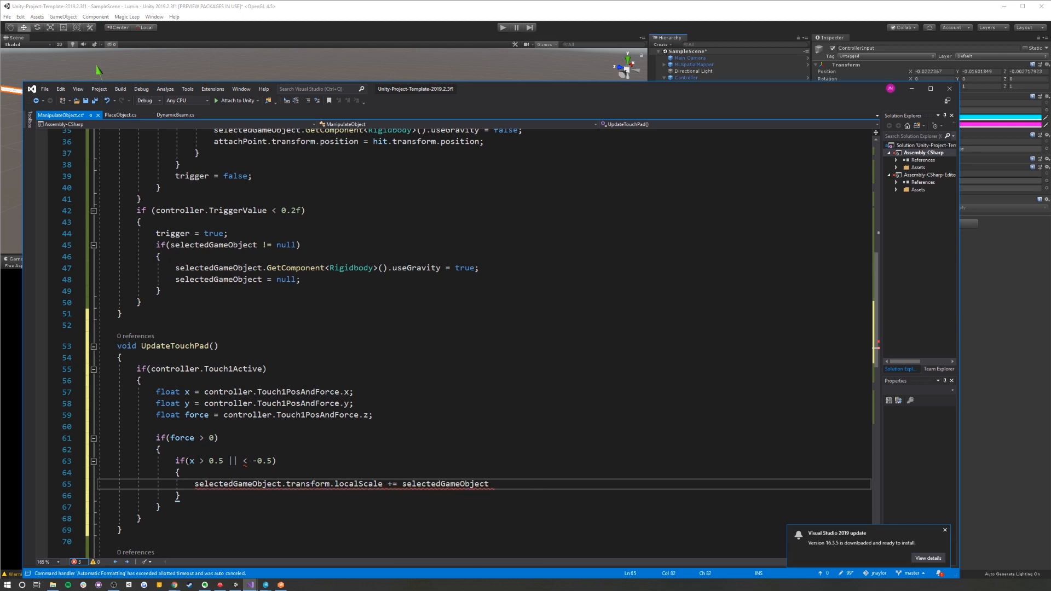
pyautogui.write('.transform.localScale * x')
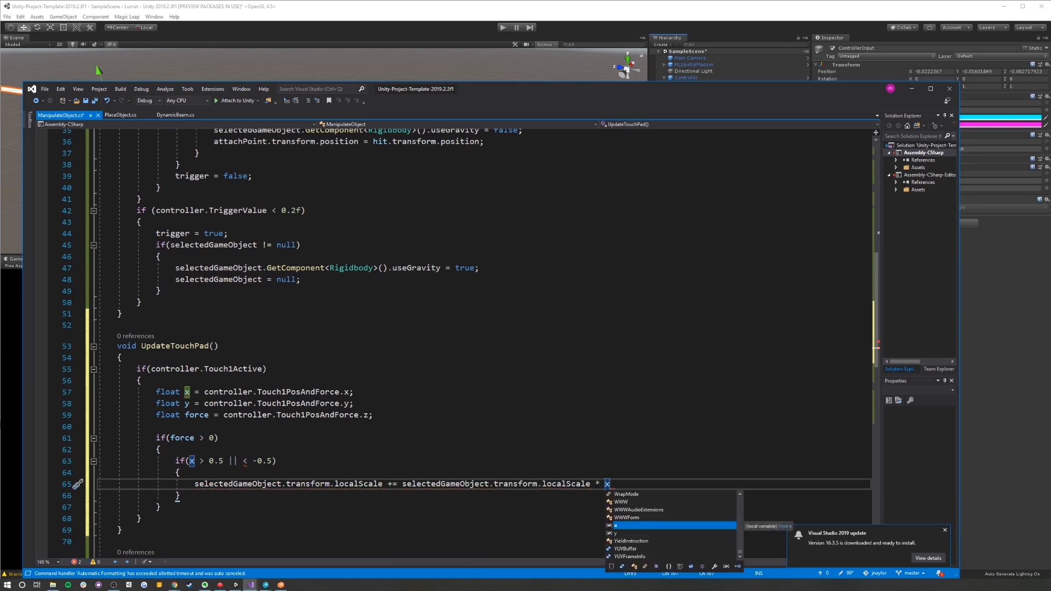
pyautogui.write(' * Time.deltaTime;')
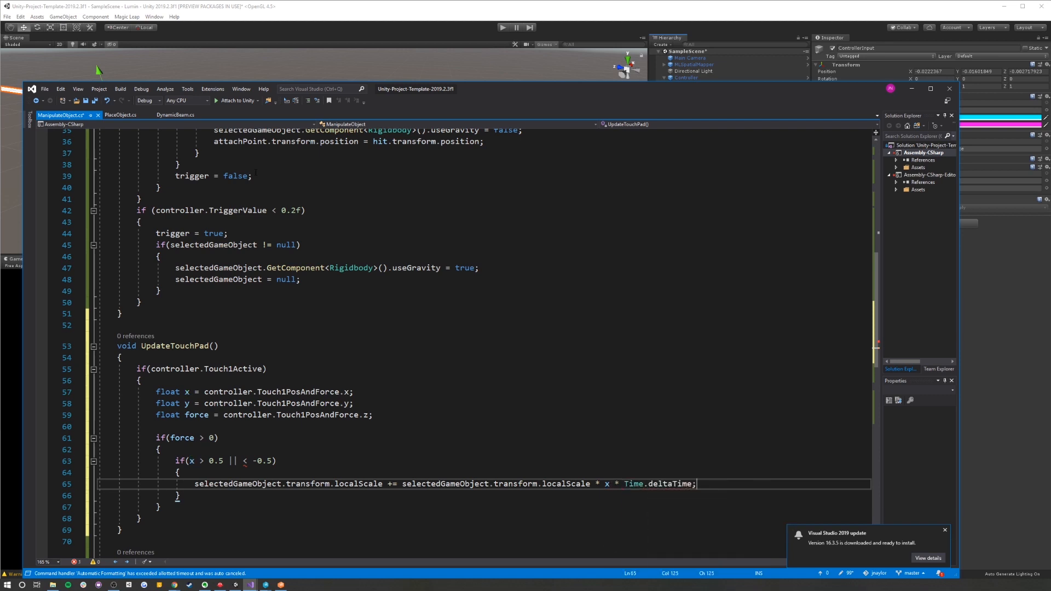
pyautogui.click(243, 461)
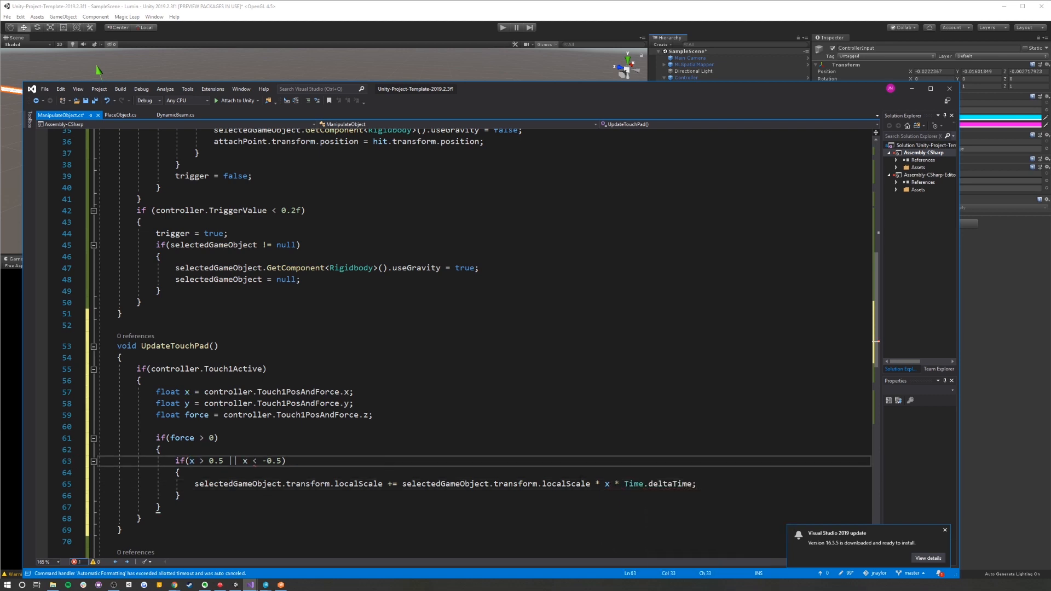
pyautogui.press('Down')
pyautogui.press('Down')
# After the x block, add an if block with the condition y > 0.3 || y < -0.3
pyautogui.click(206, 497)
pyautogui.press('Return')
pyautogui.write('if(')
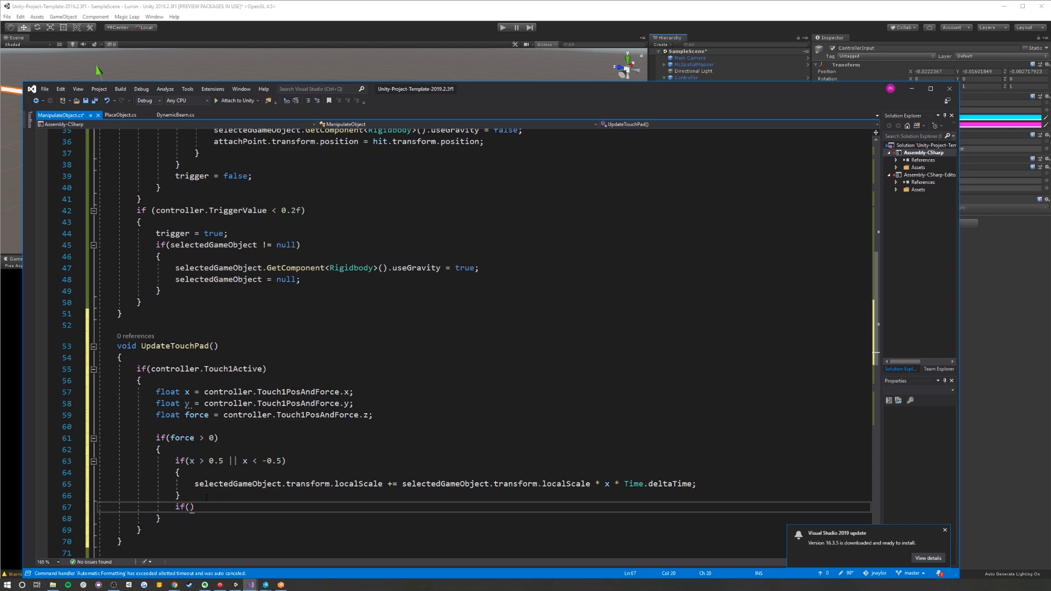
pyautogui.write('y > 0.3 || y < -0.3)')
pyautogui.press('Return')
pyautogui.write('{')
pyautogui.press('Return')
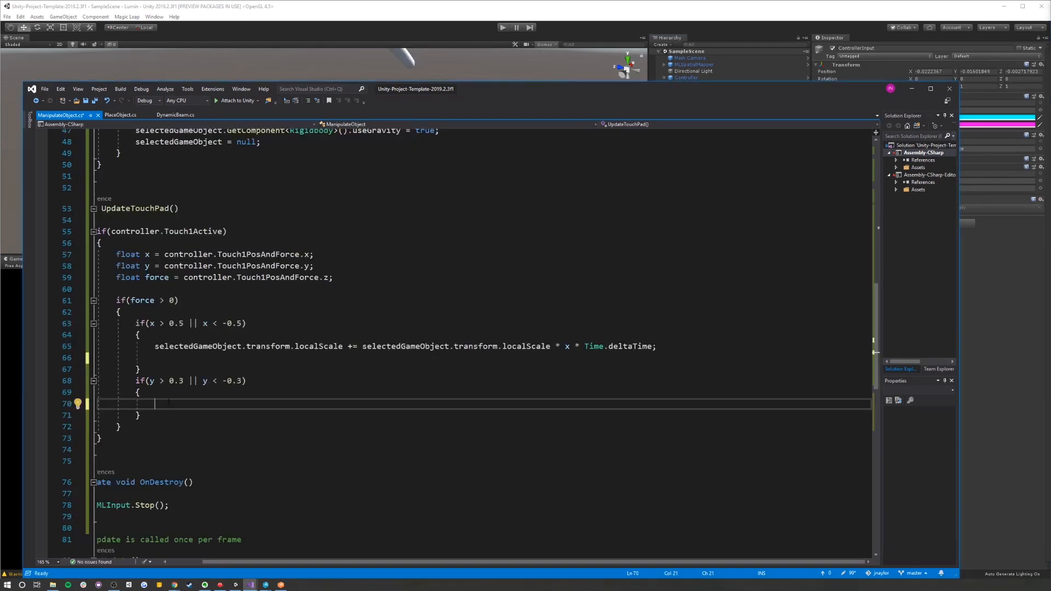
# Inside the y check, assign attachPoint.transform.position = Vector3.MoveTowards(attachPoint.transform.position, gameObject.transform.position, -y * Time.deltaTime); and save the script
pyautogui.write('attachPoint.transform.position')
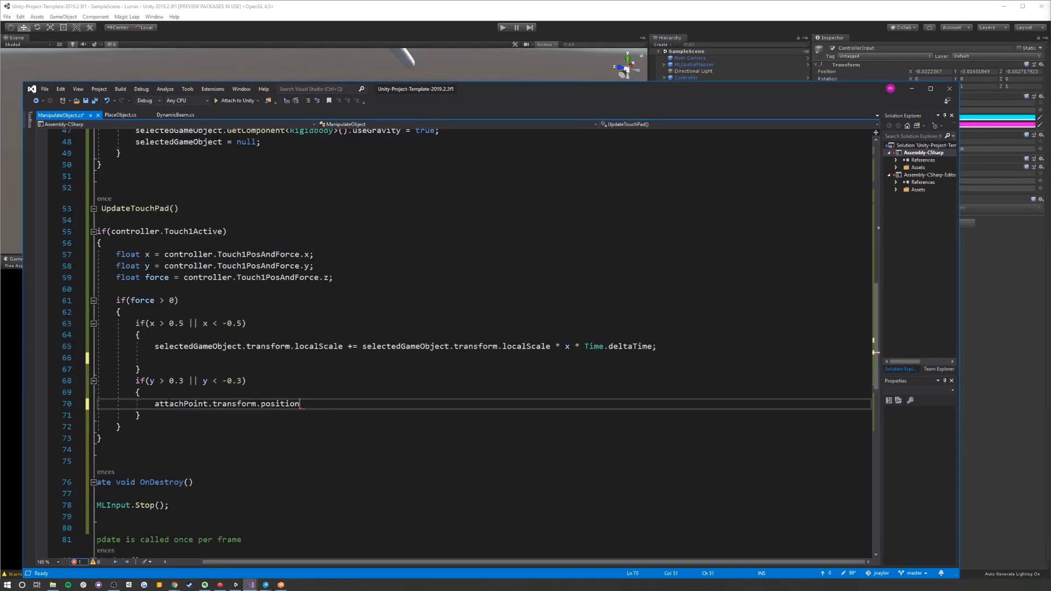
pyautogui.write(' = Vector3.mob')
pyautogui.press('Return')
pyautogui.press('BackSpace')
pyautogui.press('BackSpace')
pyautogui.press('BackSpace')
pyautogui.press('BackSpace')
pyautogui.write('MoveTowards(attachPoint.')
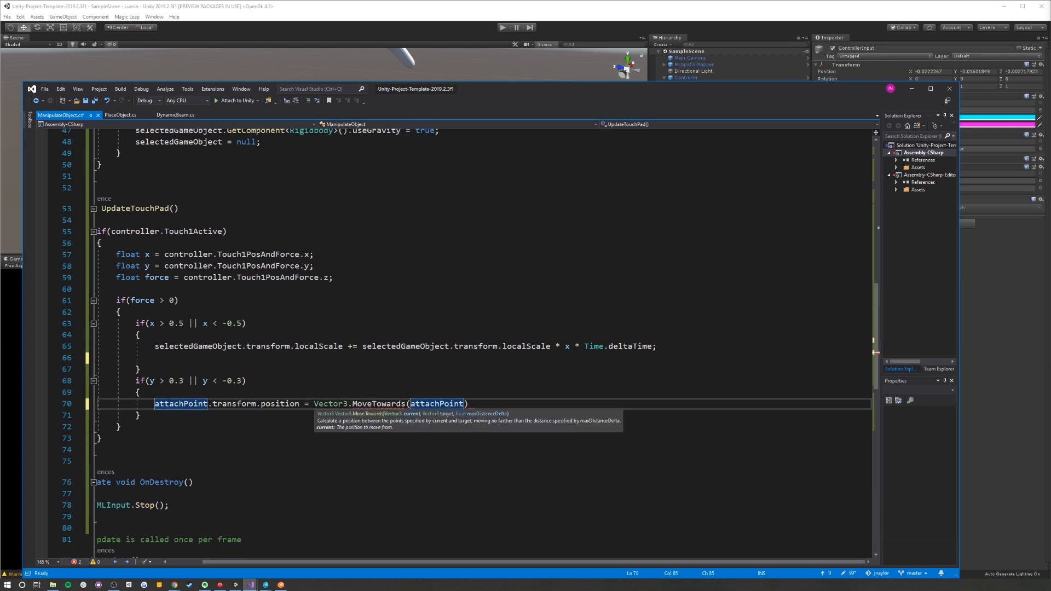
pyautogui.write('transform.position, ')
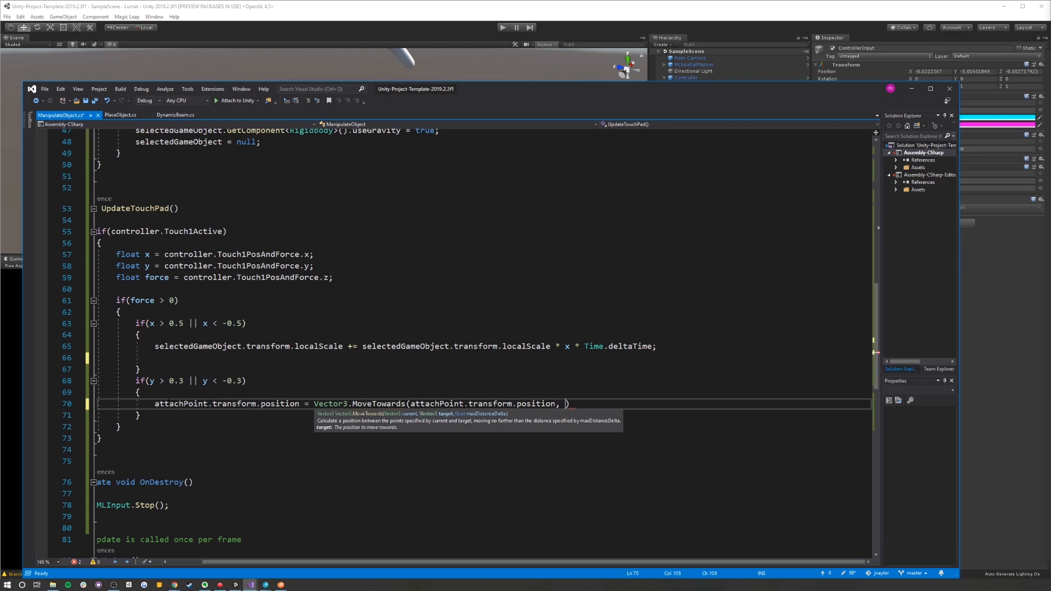
pyautogui.write('gameObject.transform.position')
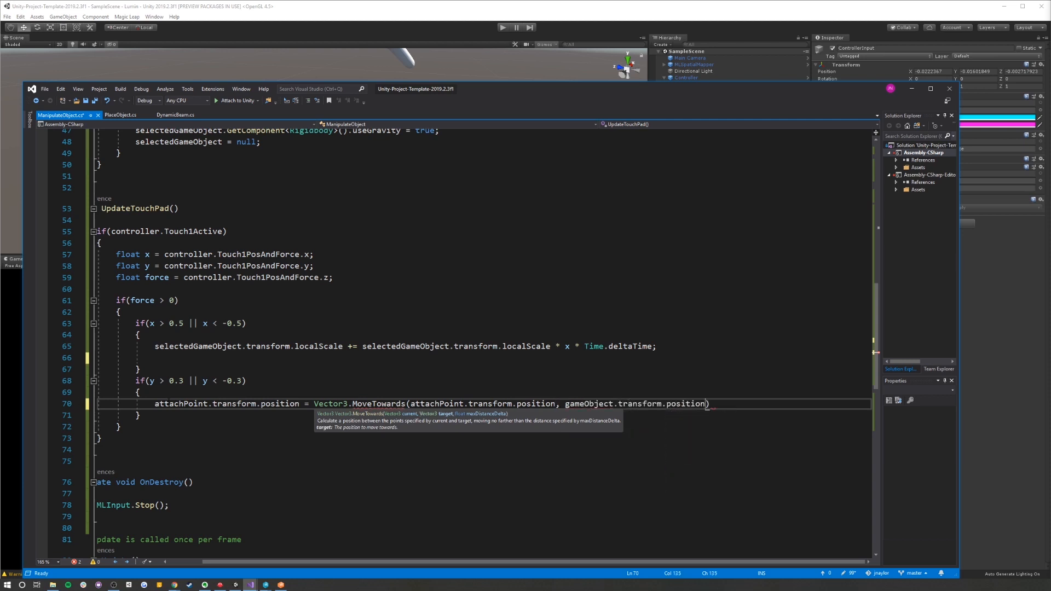
pyautogui.write(', -y * ')
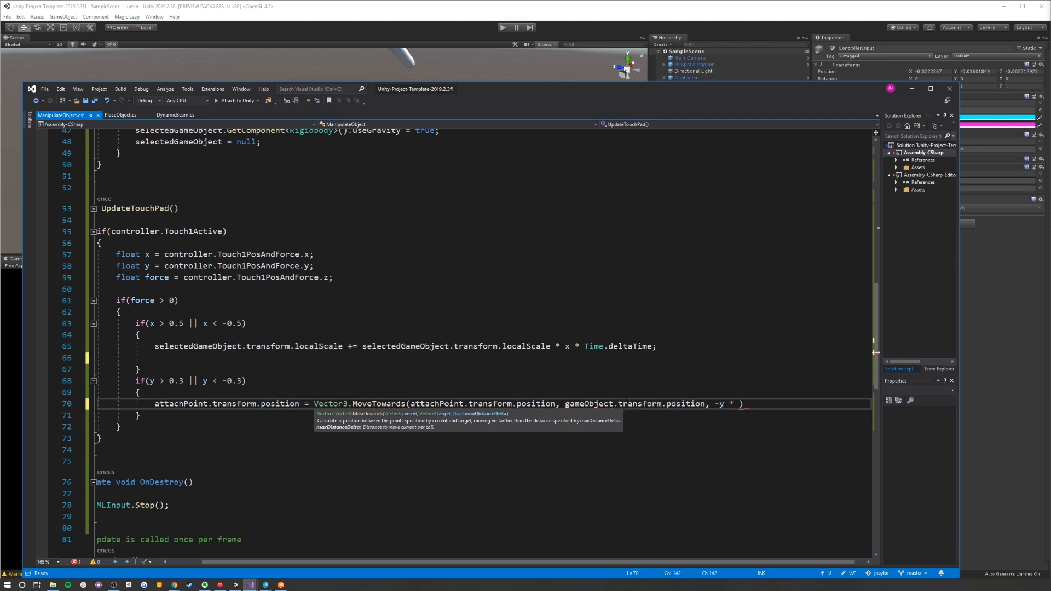
pyautogui.write('Time.deltaTime);')
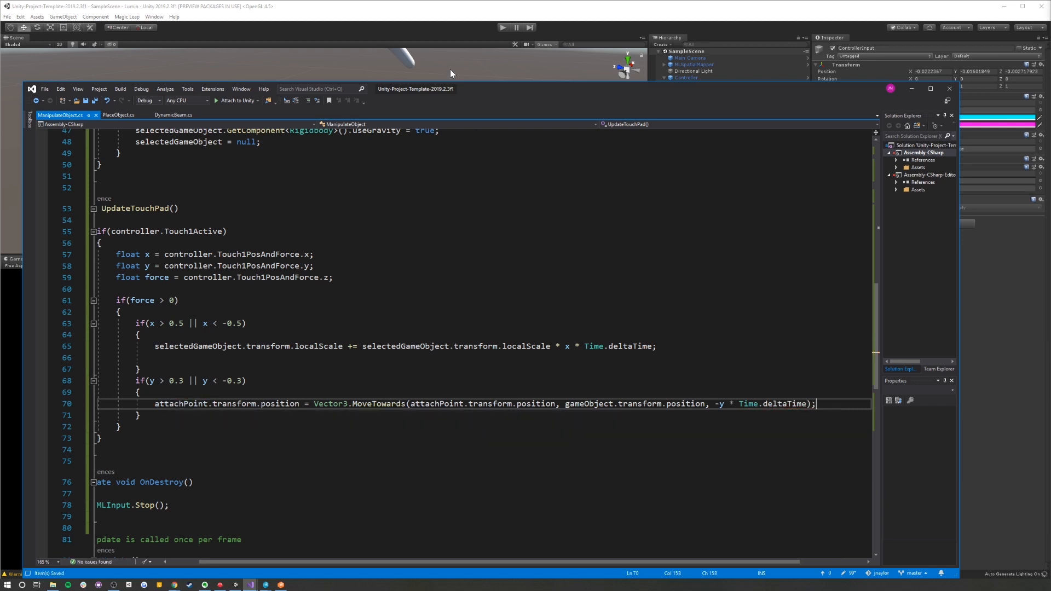
# Switch to Unity and set the SpaceRocketToPlace prefab's X and Z position to 0
pyautogui.click(437, 35)
pyautogui.click(816, 139)
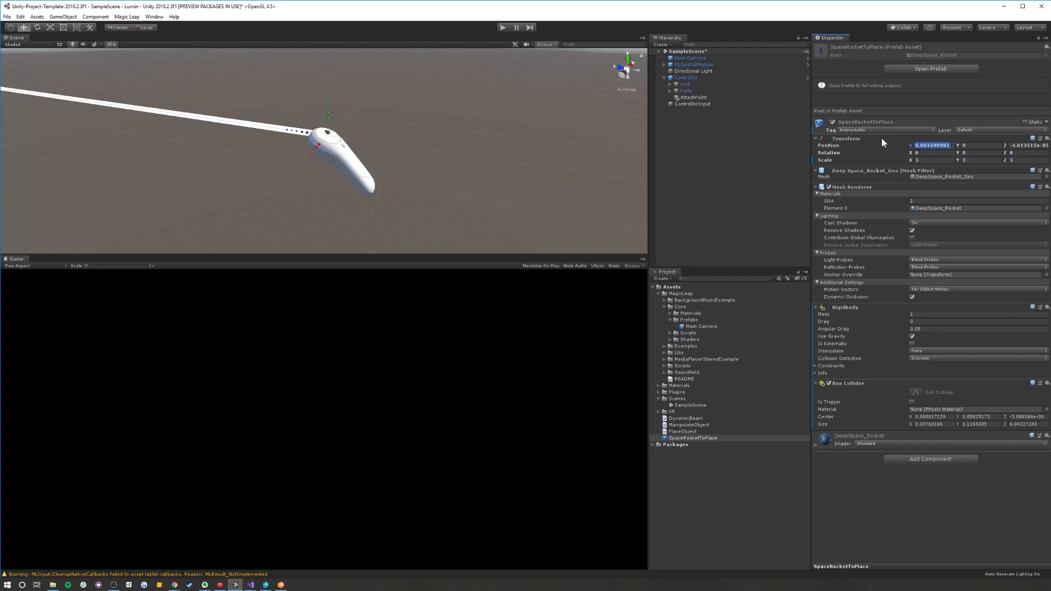
pyautogui.write('0')
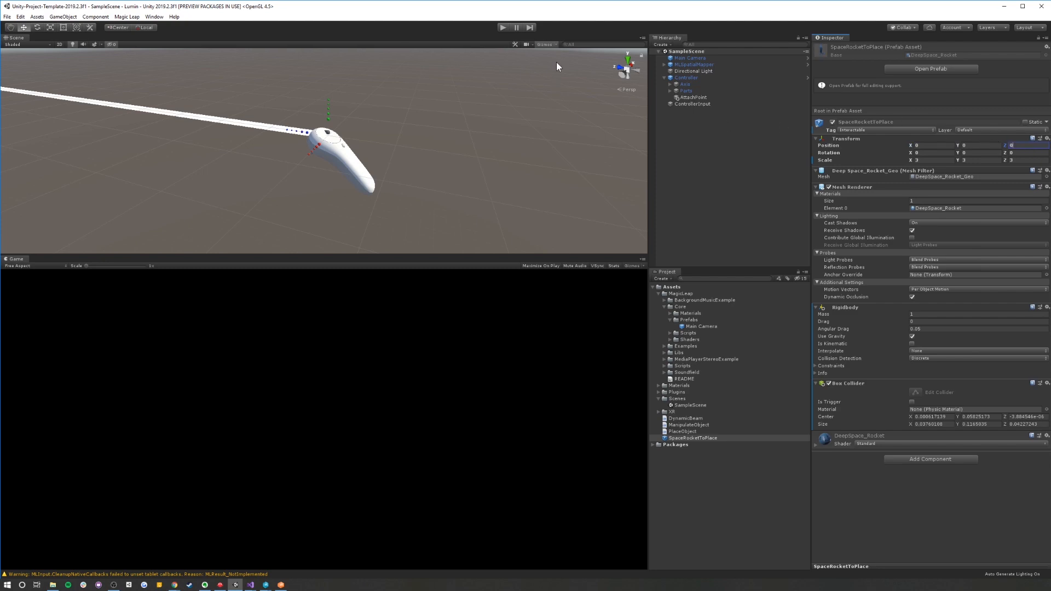
# Test rocket placement and manipulation in Play mode with the Device Stream window open, ending by stopping the run
pyautogui.click(501, 27)
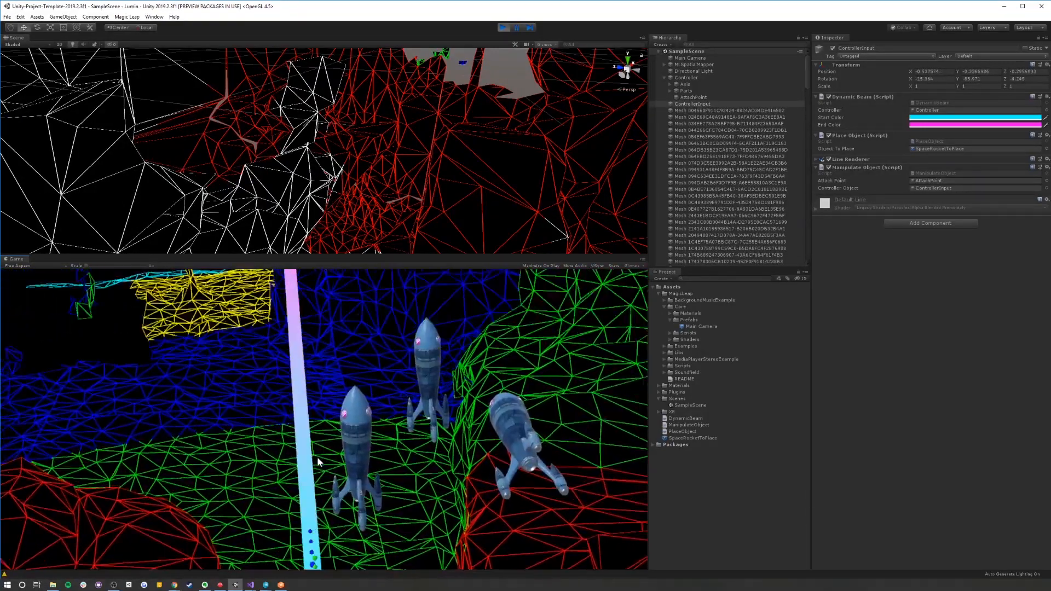
pyautogui.click(280, 585)
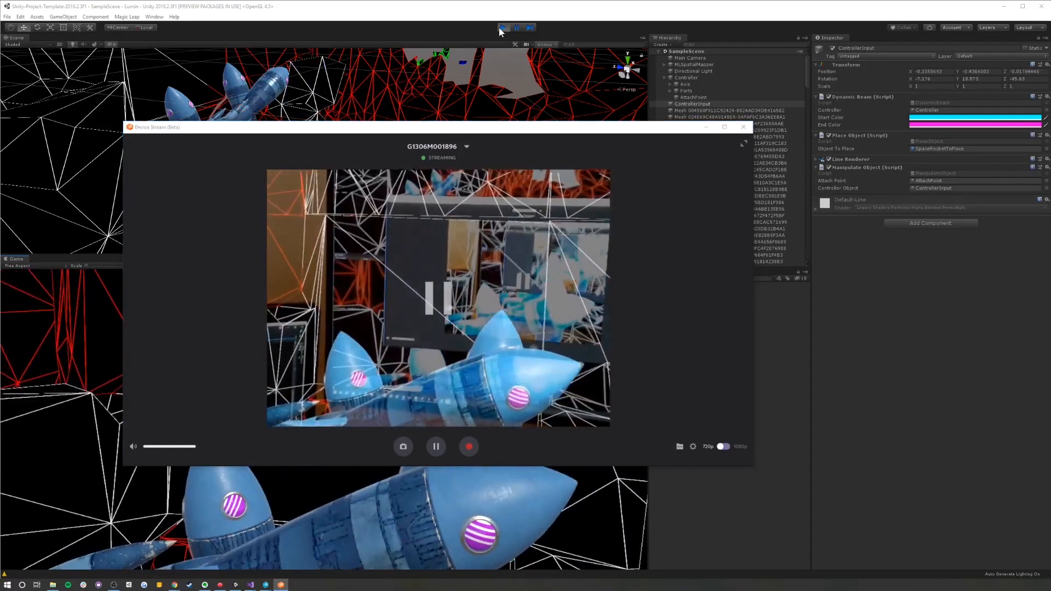
pyautogui.click(498, 27)
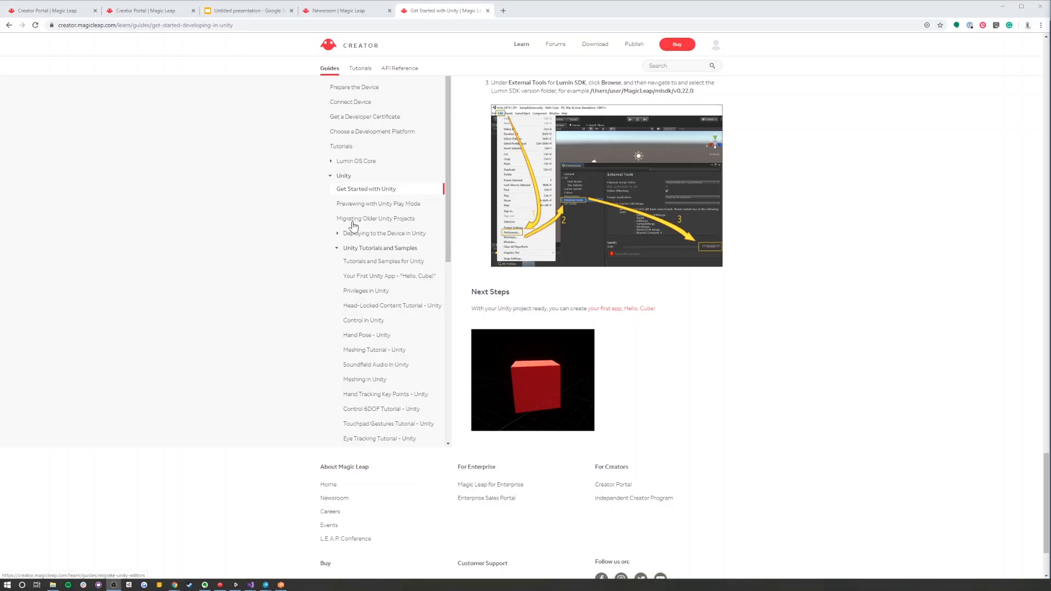
# Look through the Unity Tutorials and Samples list in the Magic Leap Creator guides in the browser
pyautogui.scroll(-2, 360, 257)
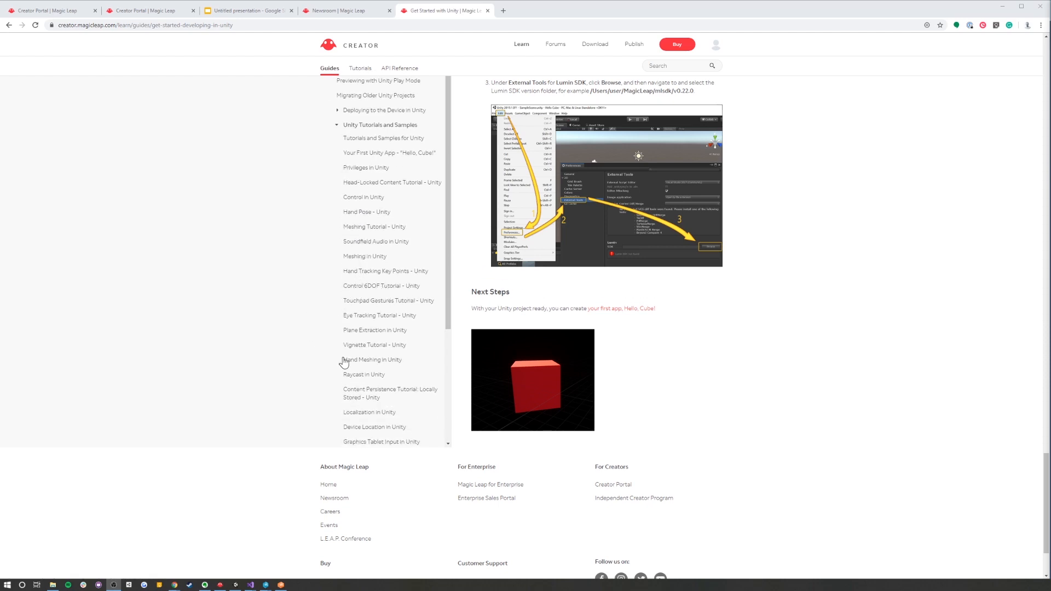
pyautogui.scroll(-2, 360, 386)
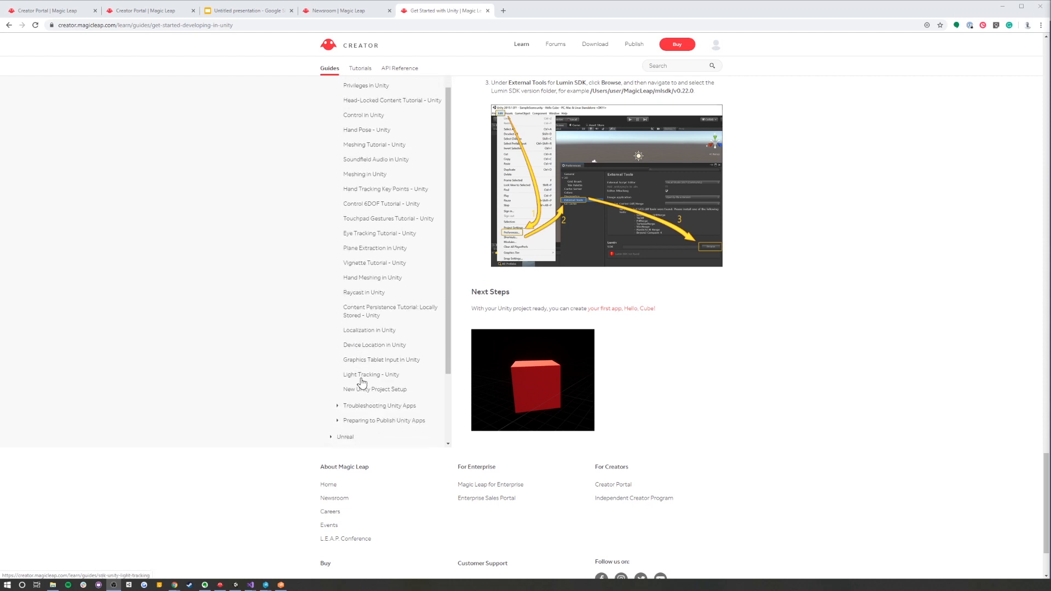
pyautogui.scroll(-1, 361, 383)
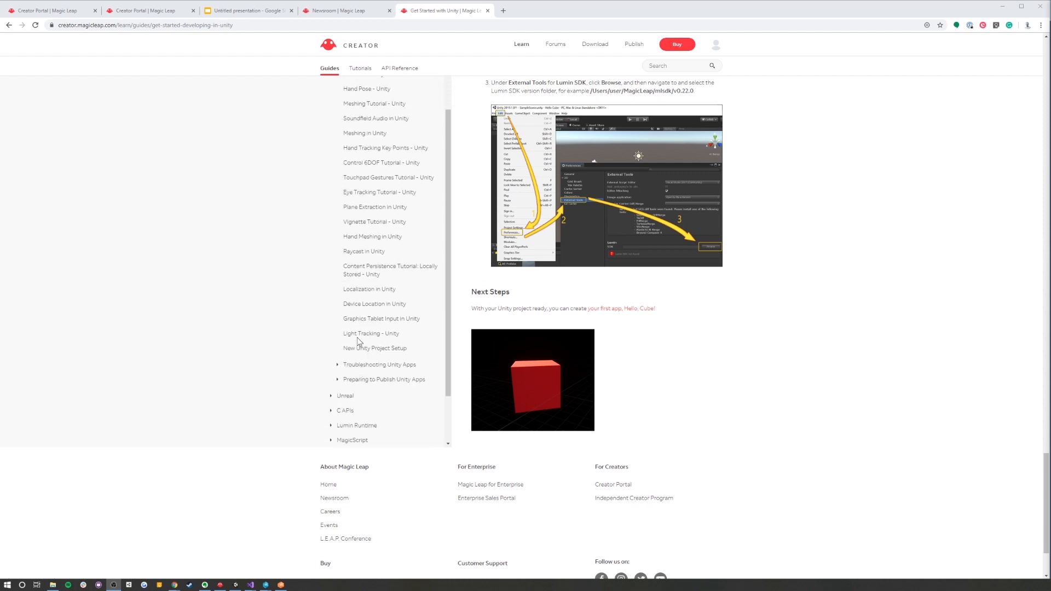